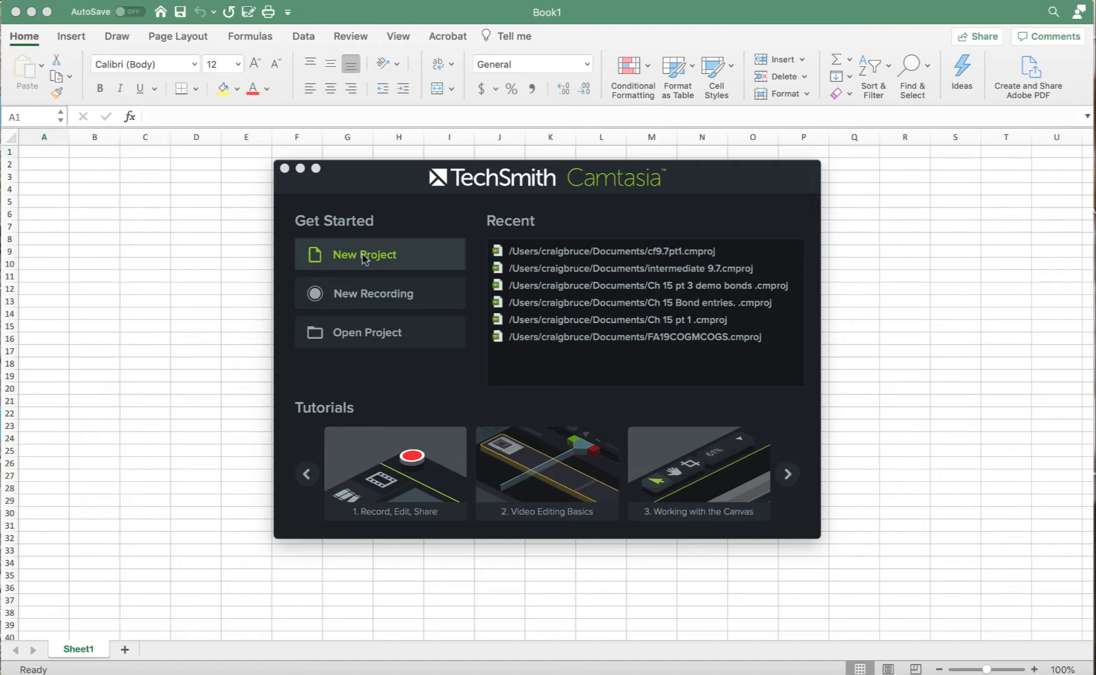
Close the Camtasia start window and widen column A of the blank worksheet to about twice its width.
click(285, 168)
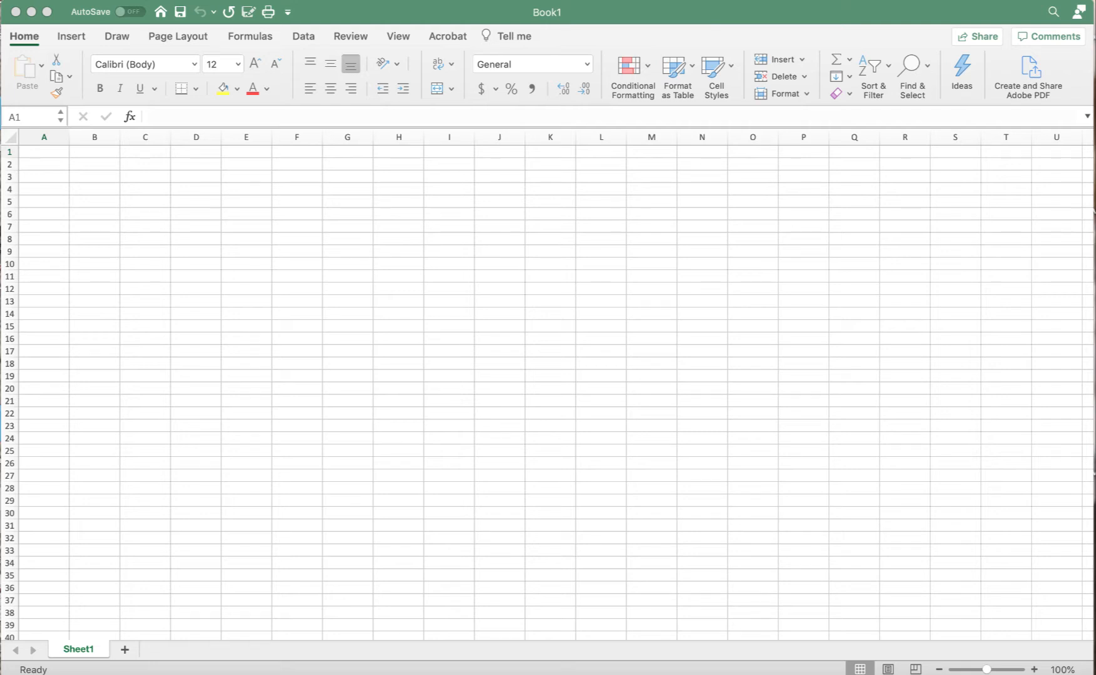
drag(67, 138, 118, 137)
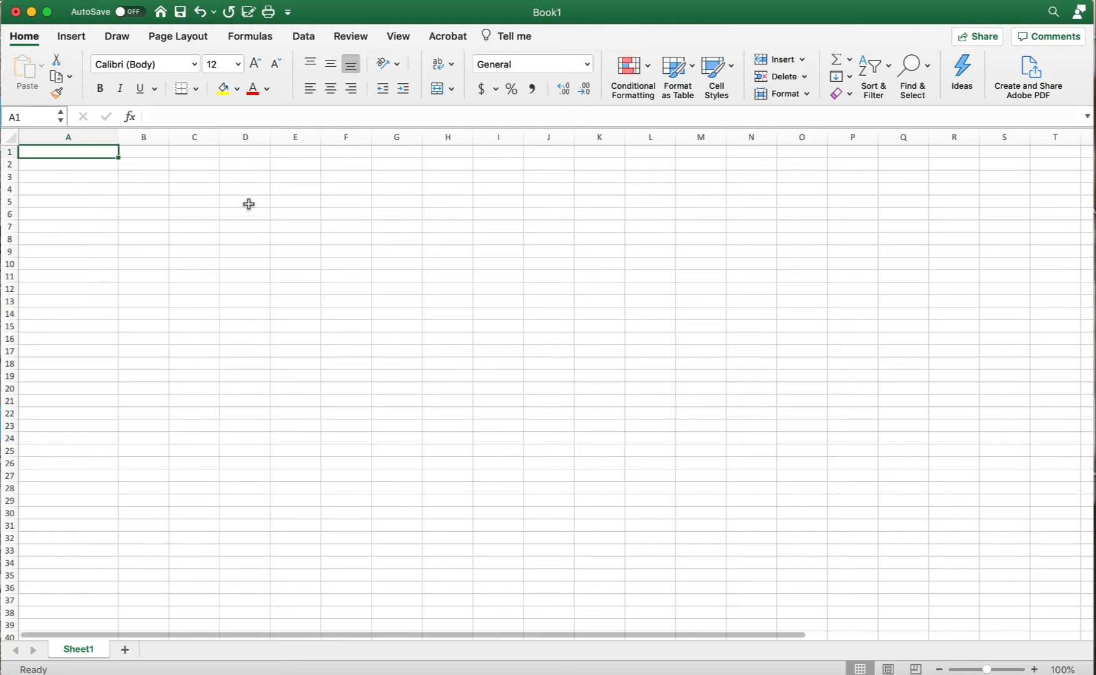
click(1033, 670)
click(1033, 670)
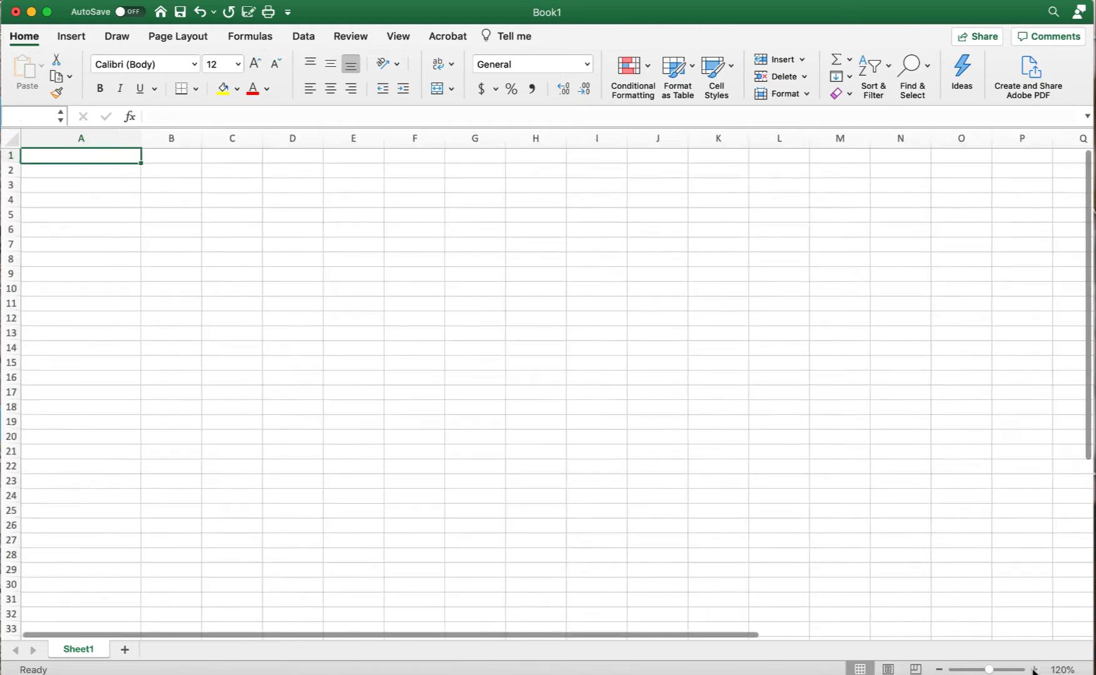
click(1033, 670)
click(1033, 670)
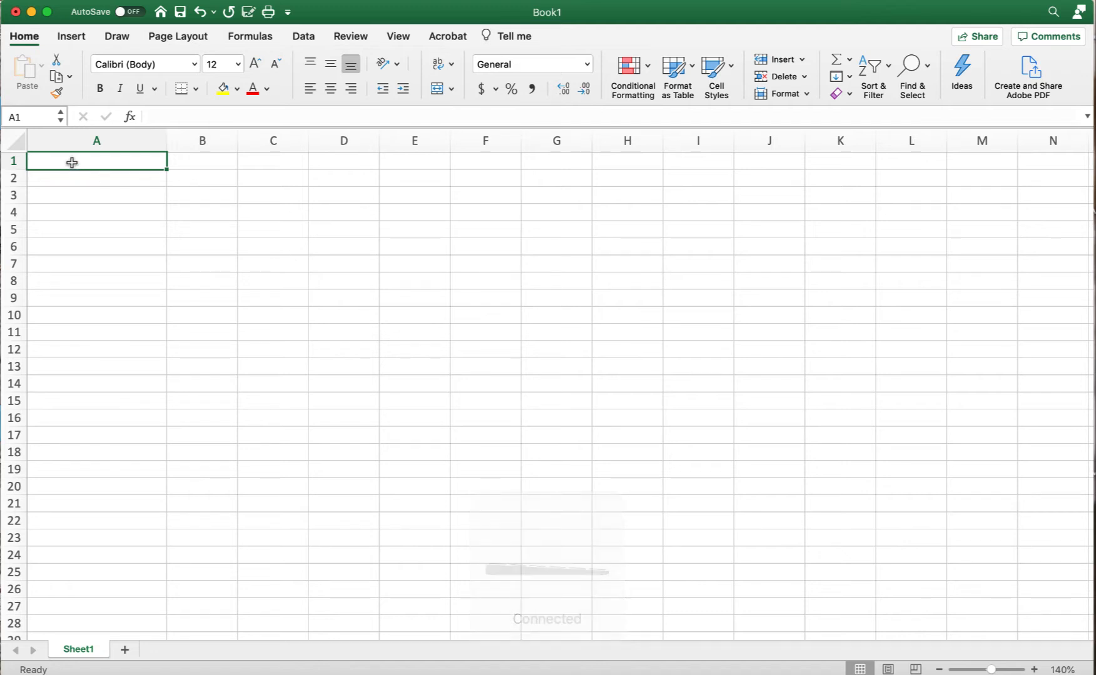
Enter 260,000 in cell A1.
text(260,000)
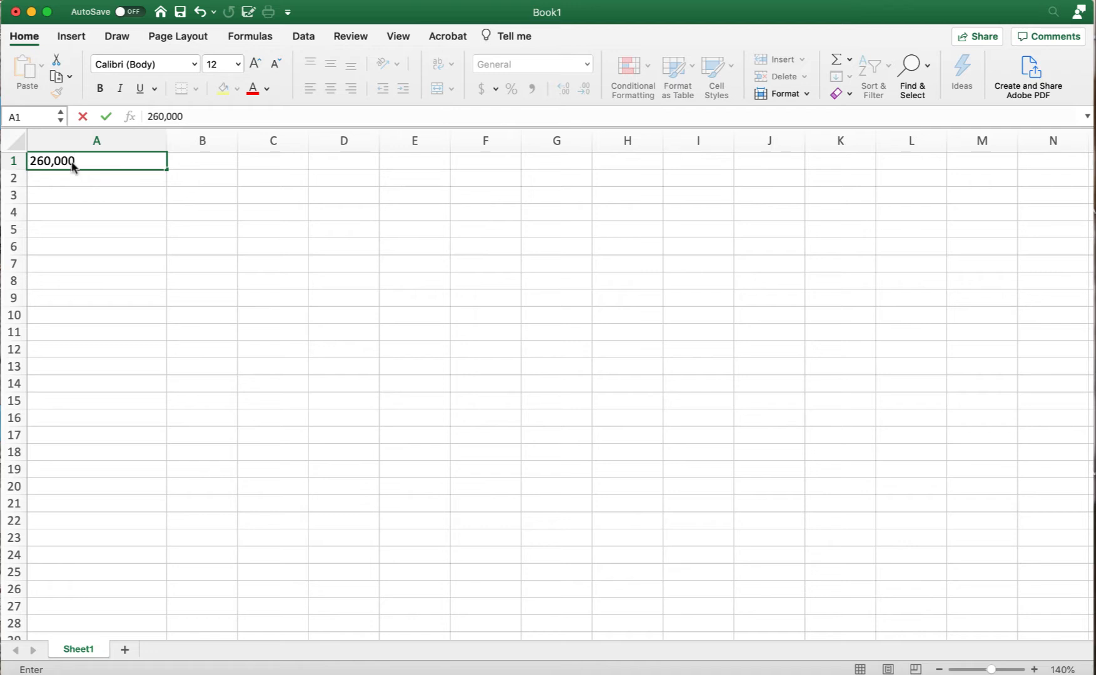
key(Tab)
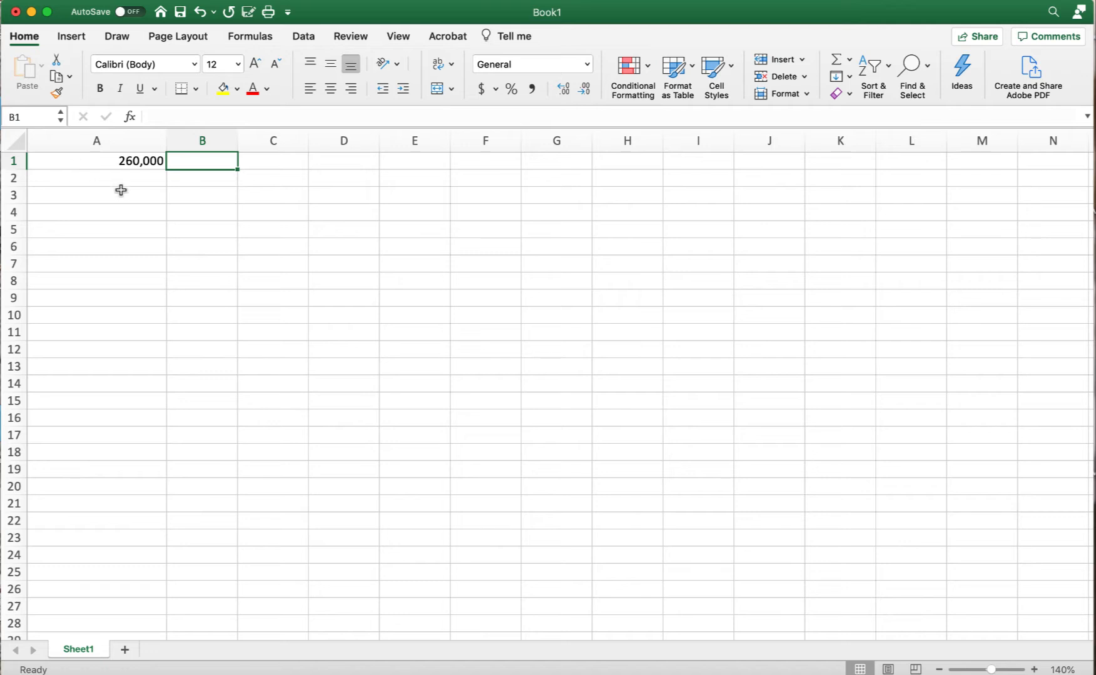
scroll(164, 194, down, 5)
scroll(162, 199, up, 5)
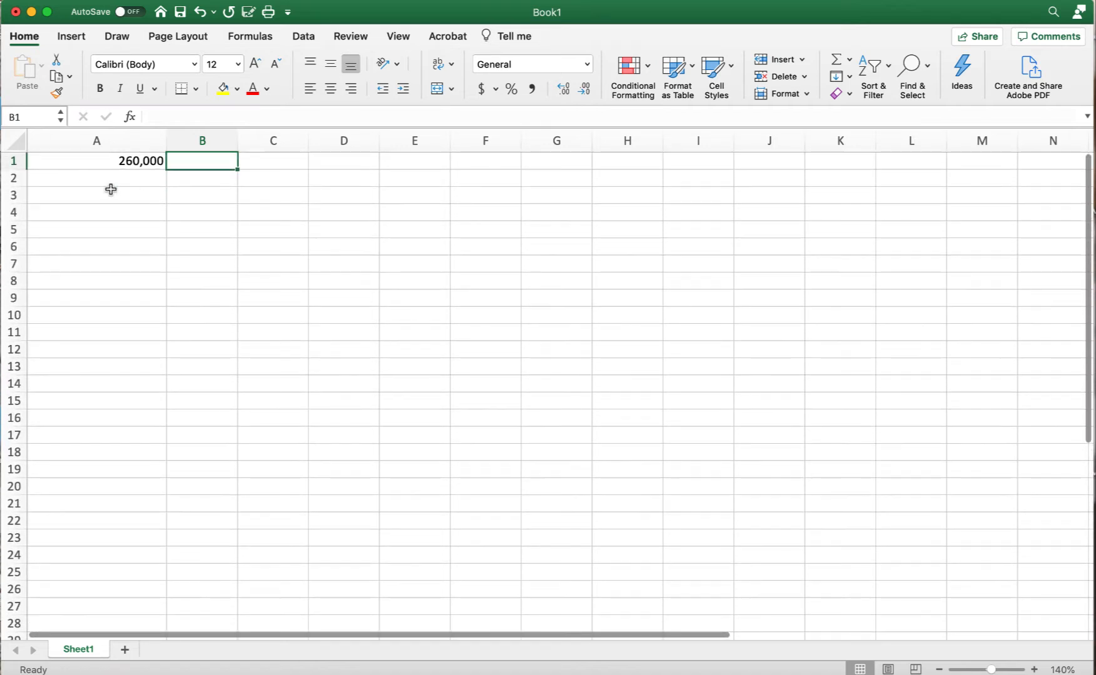
Insert a blank row above the row that holds 260,000.
click(14, 161)
right_click(13, 160)
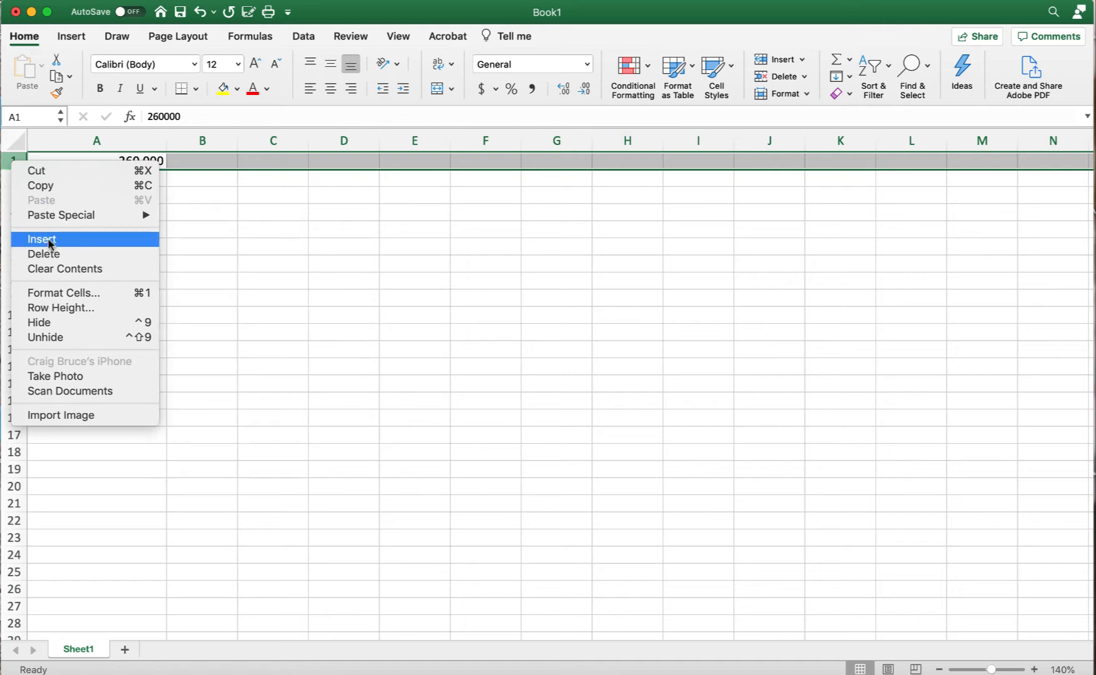
click(49, 240)
Label cell A1 "List price" and narrow column A to fit its contents closely.
click(102, 162)
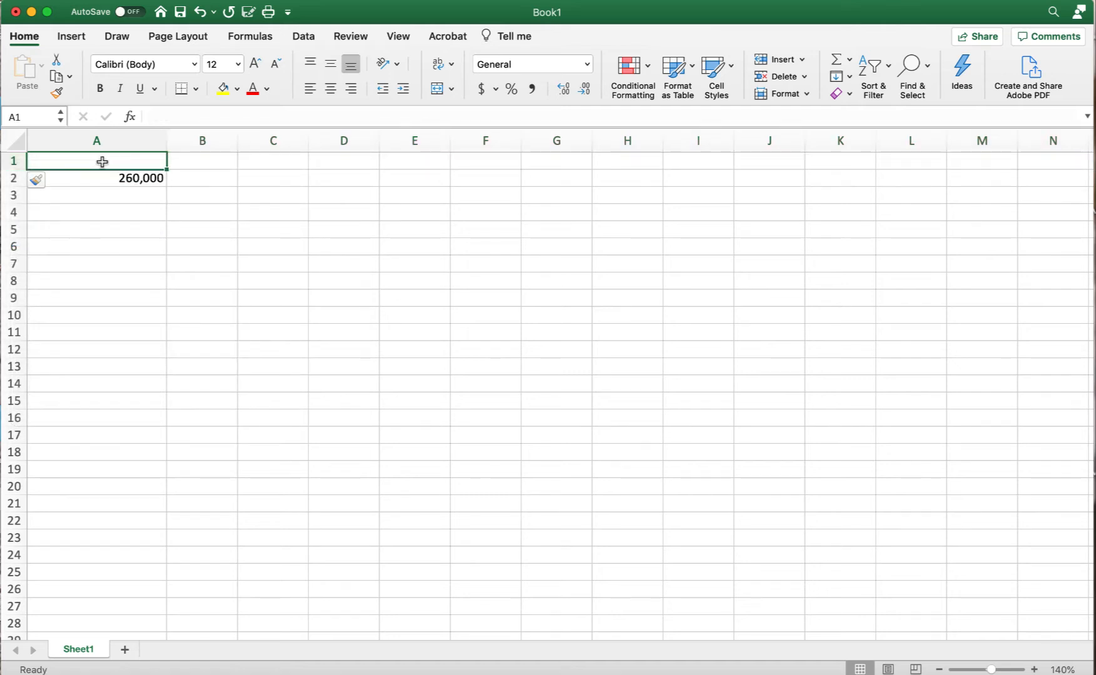
text(List pri)
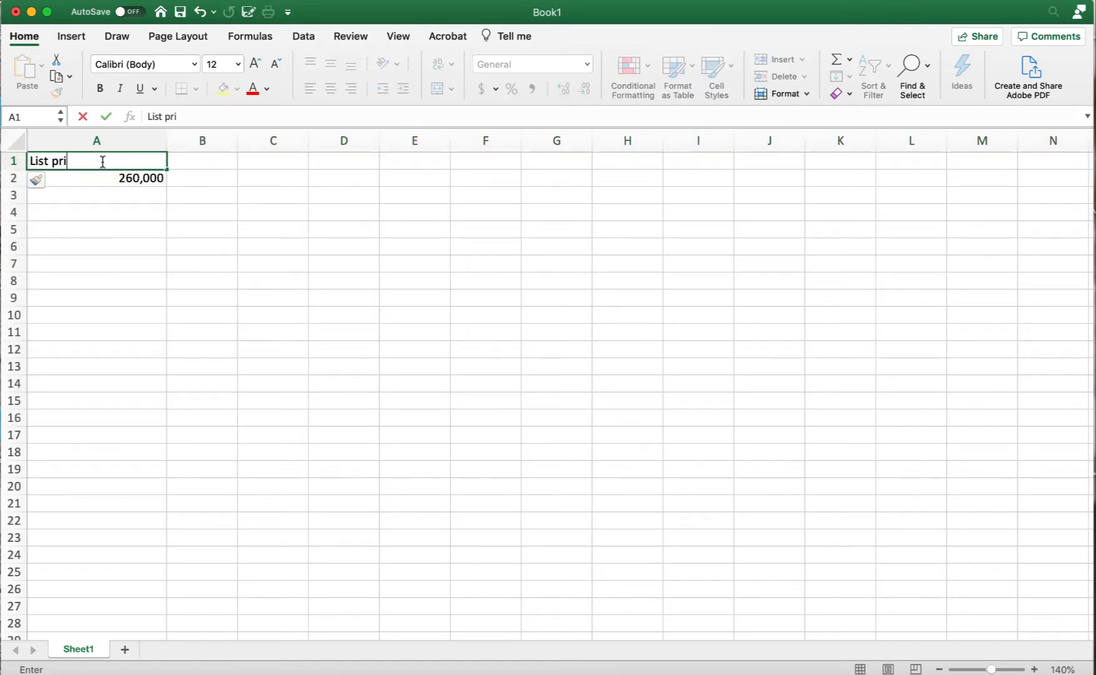
text(ce)
key(Tab)
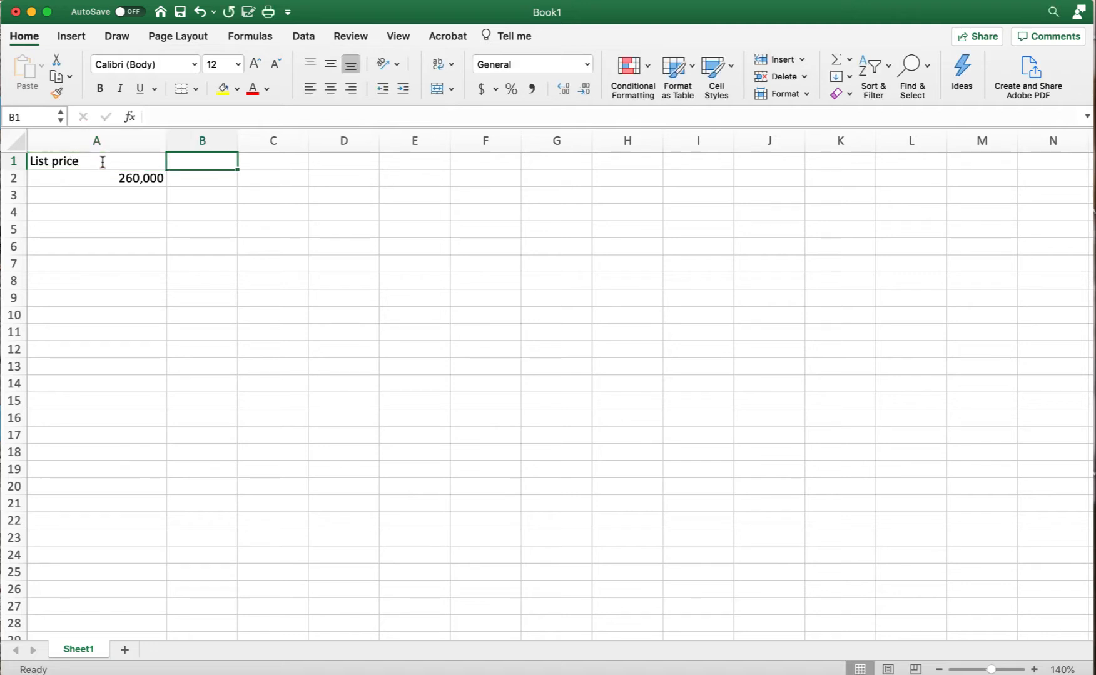
drag(167, 140, 101, 141)
Enter the formula =260000*.25 in cell B2 and format column B with thousands separators and no decimals.
click(154, 179)
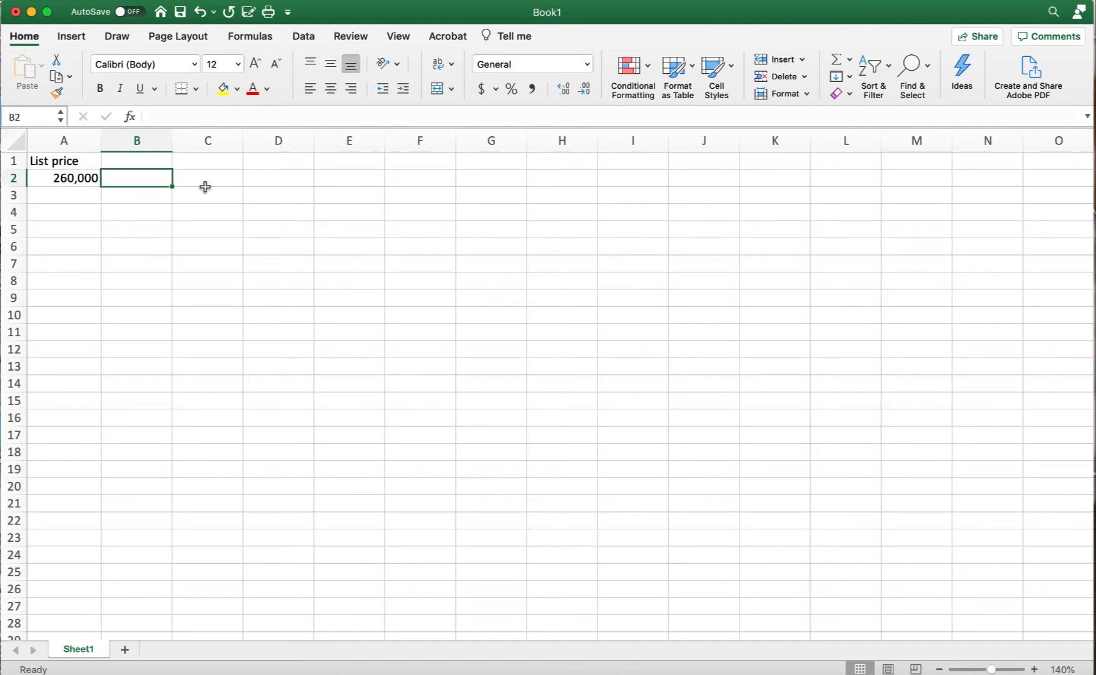
text(=)
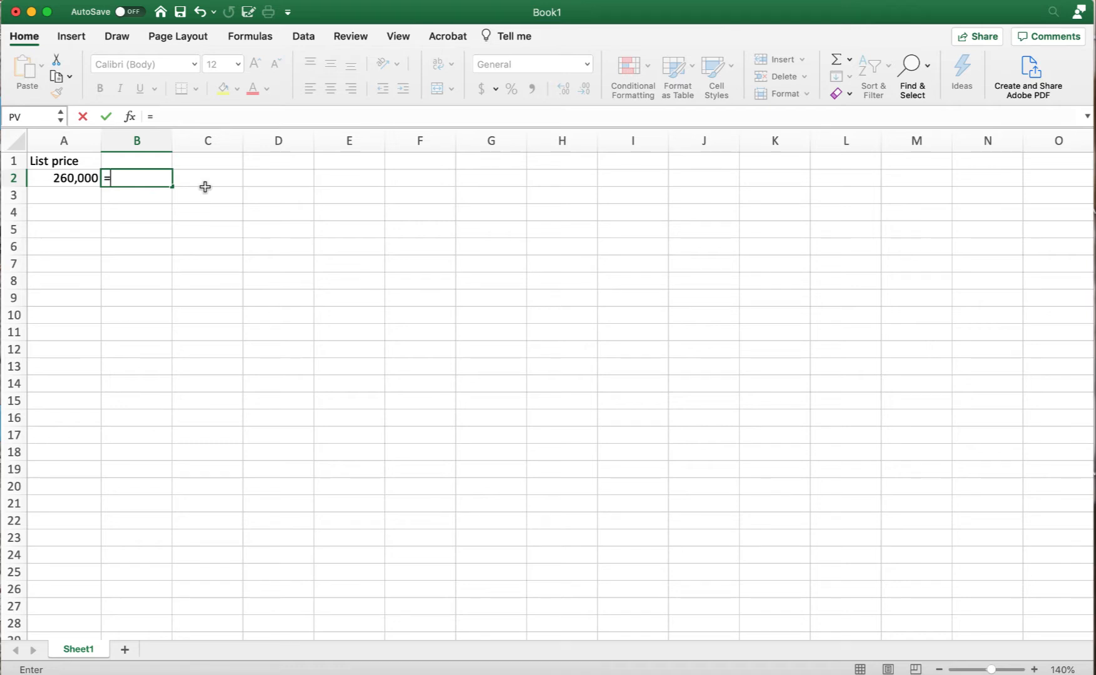
text(260000*)
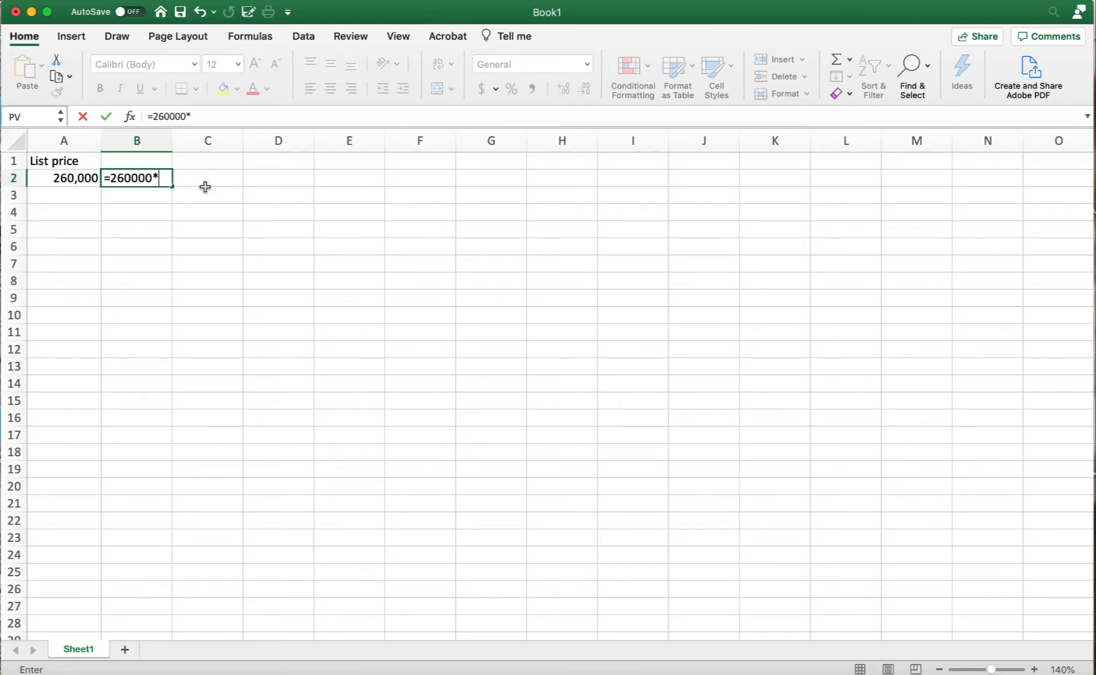
text(.25)
key(Return)
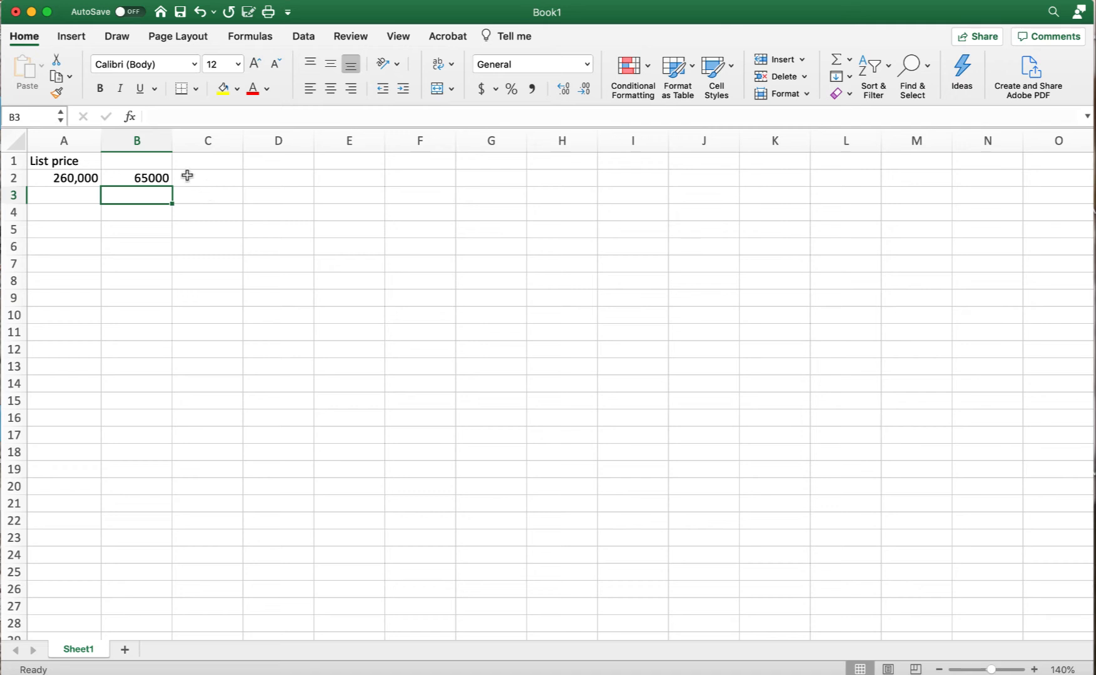
click(137, 142)
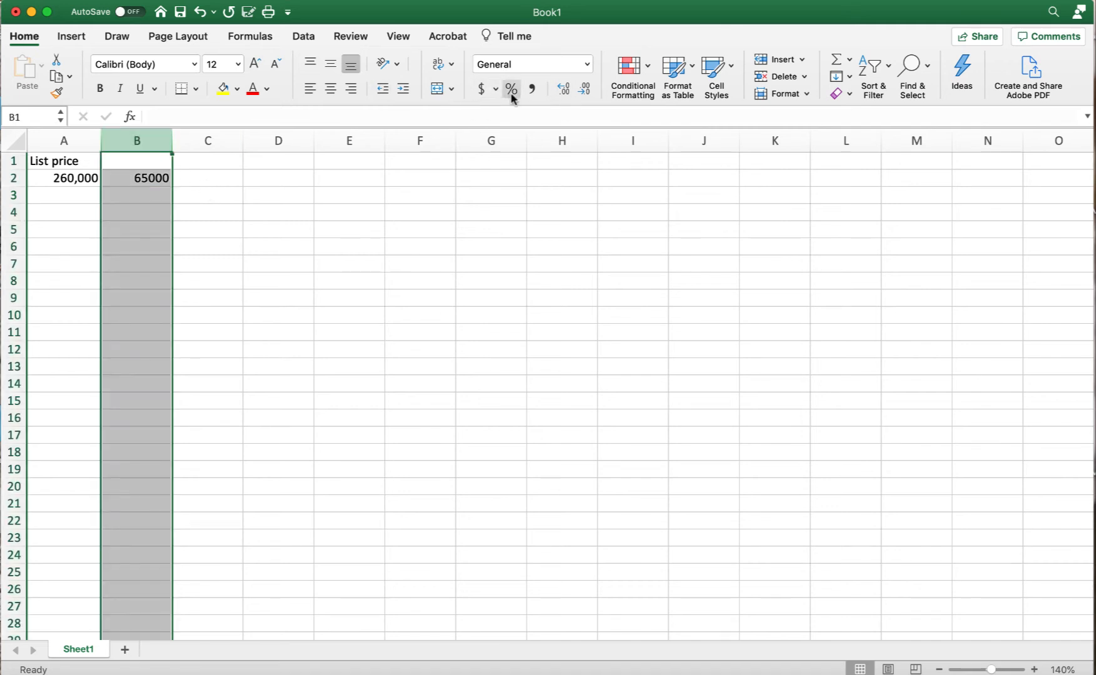
click(531, 90)
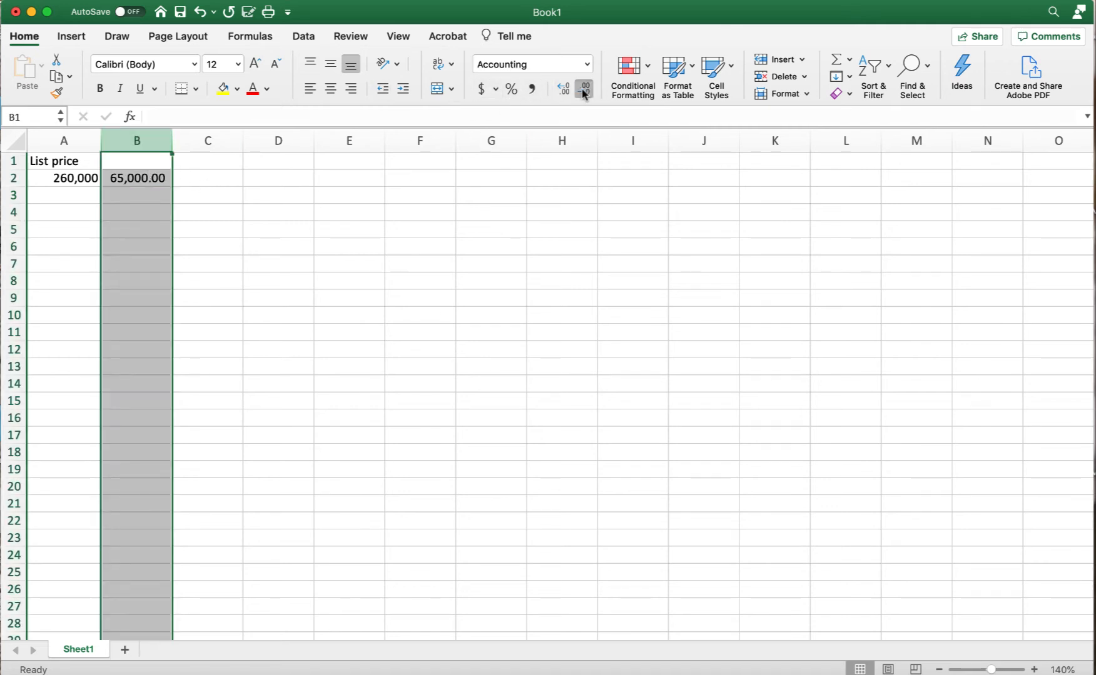
Label cell B1 "Trade discount" and widen column B to fit the heading.
click(150, 161)
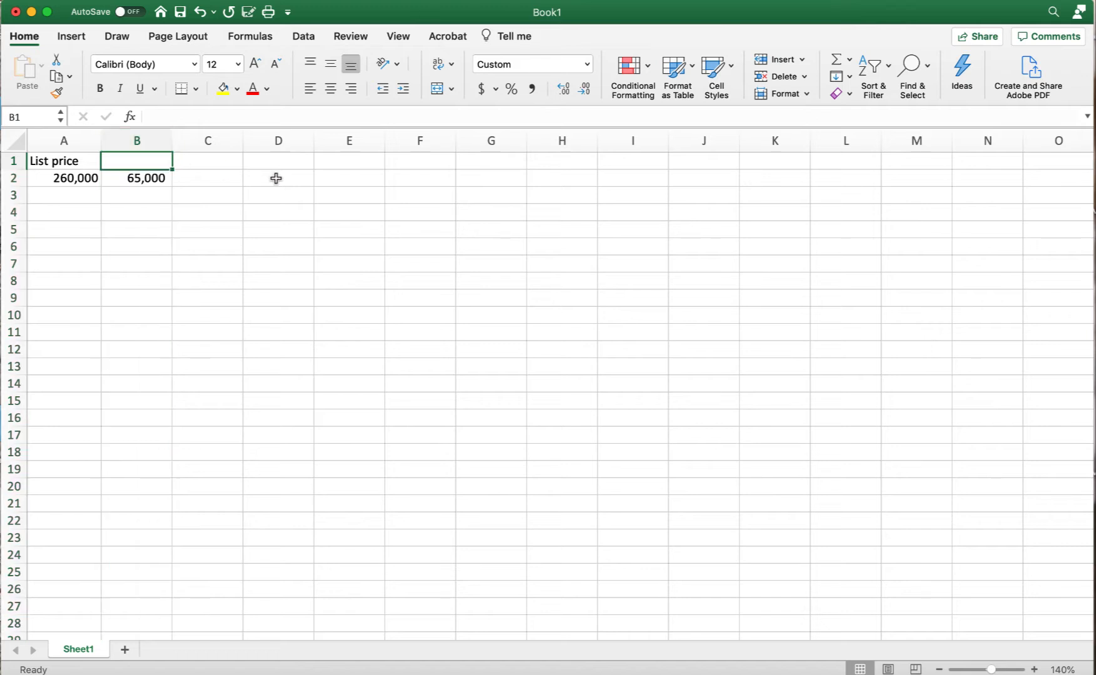
text(Trade )
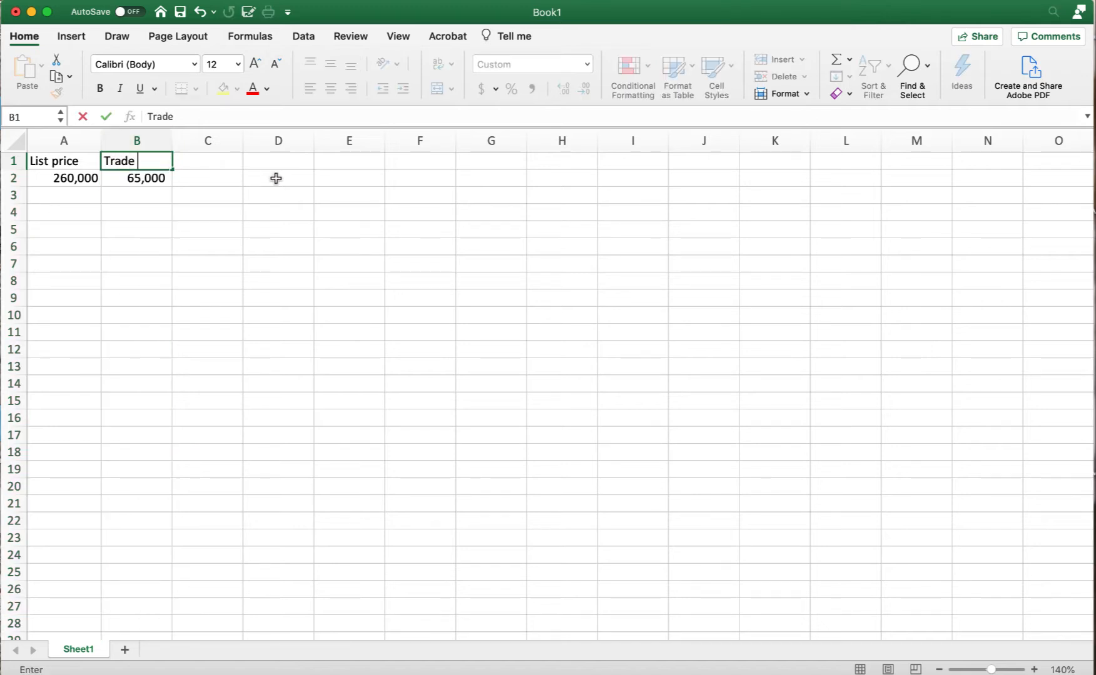
text(discount)
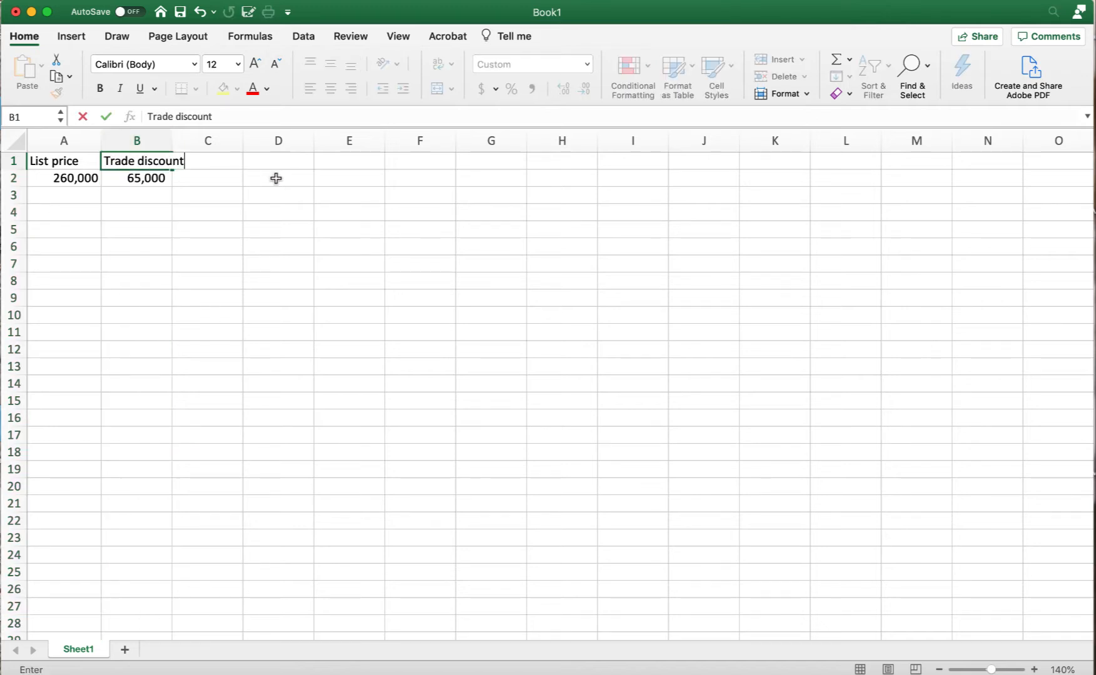
key(Tab)
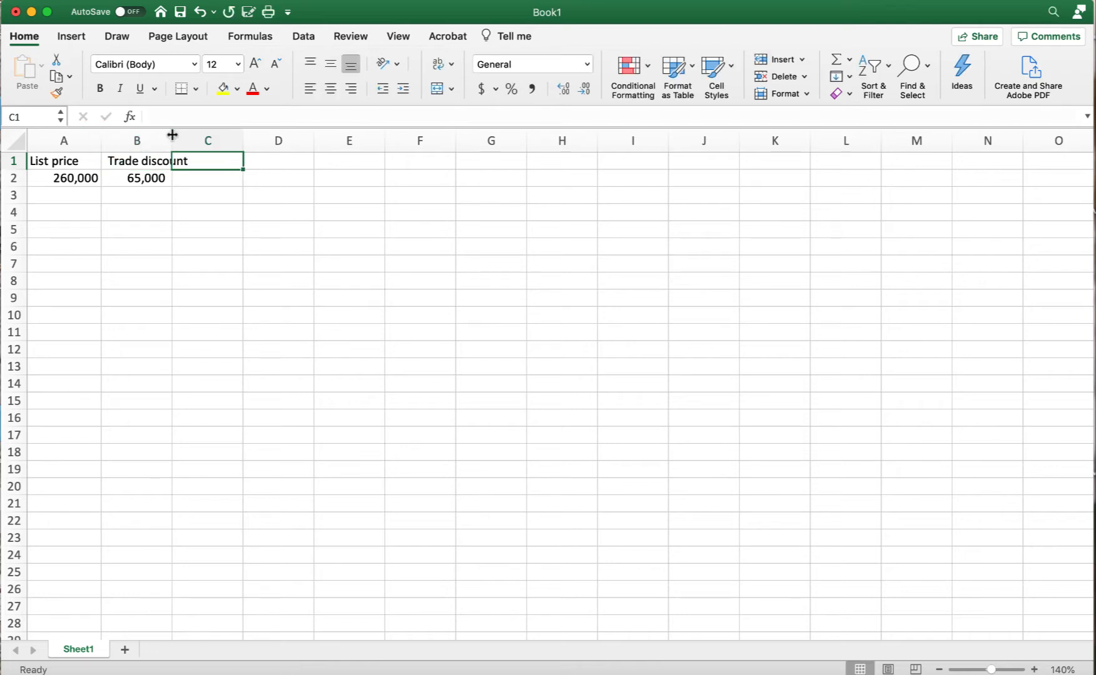
drag(173, 135, 193, 134)
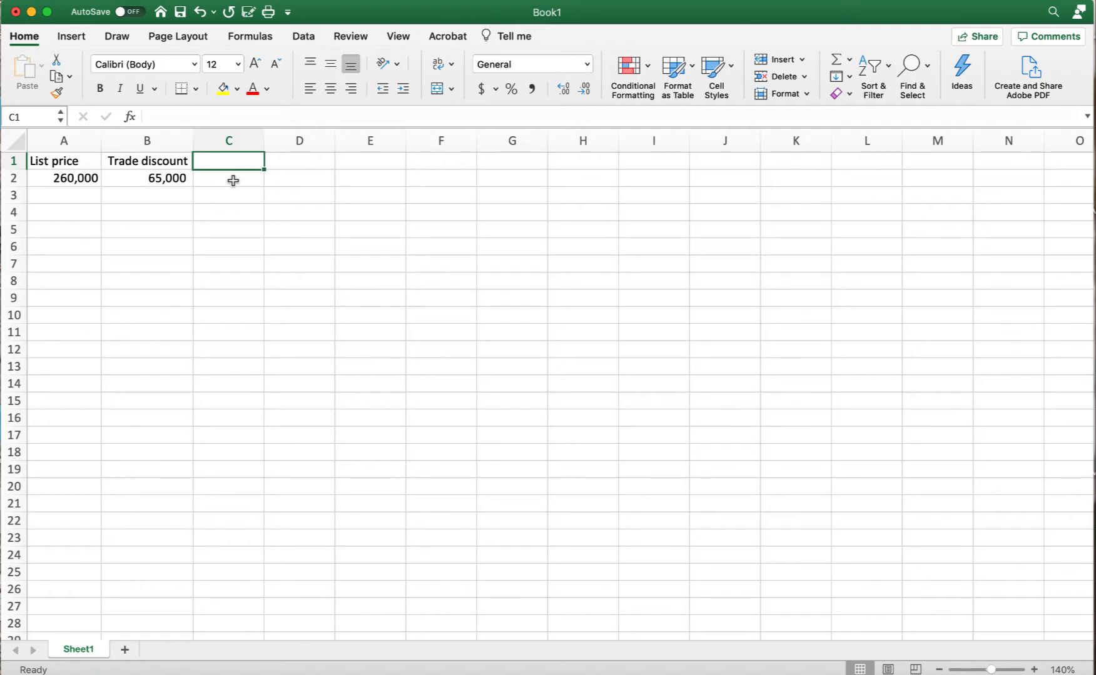
Enter the formula =A2-B2 in cell C2 to subtract the trade discount from the list price.
click(232, 181)
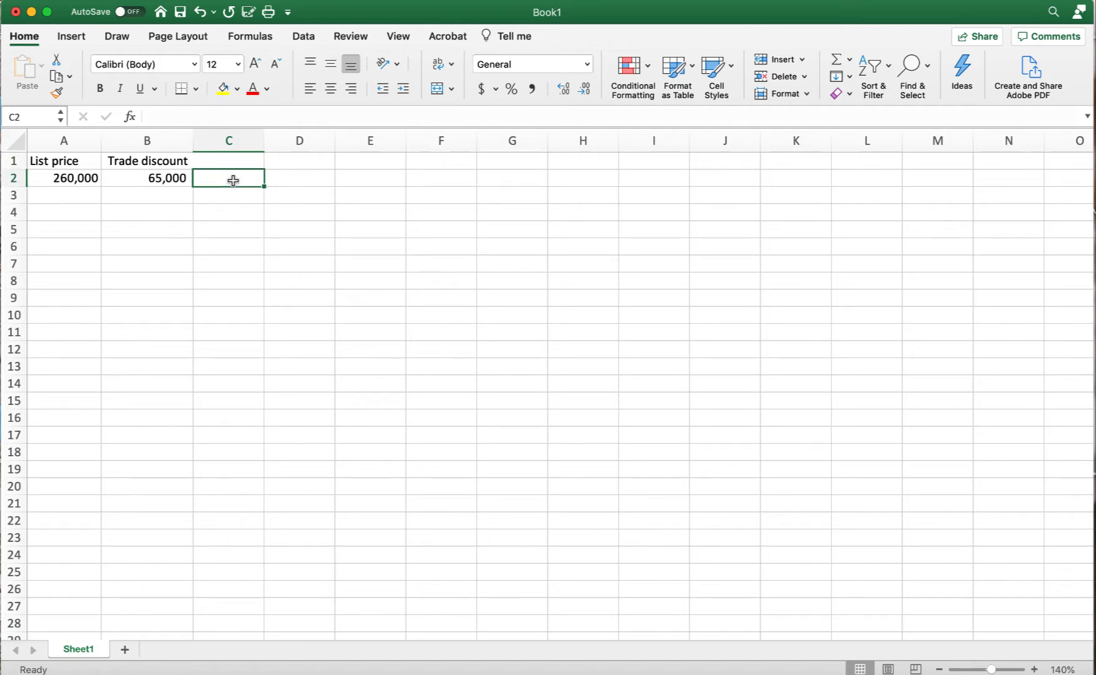
text(=)
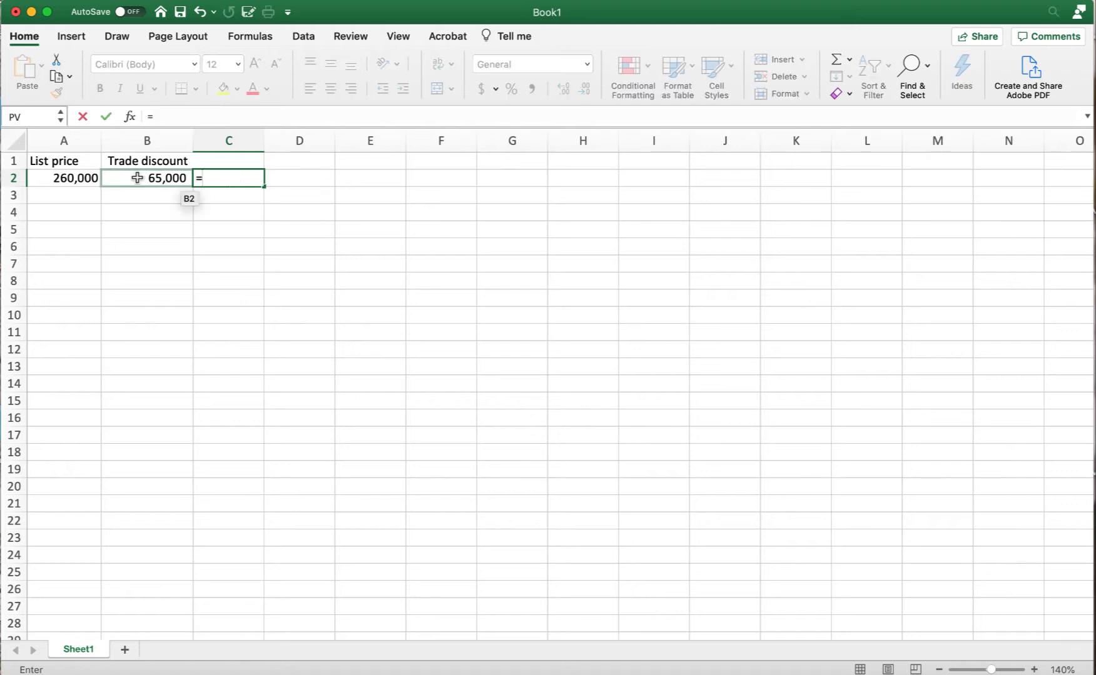
click(73, 181)
text(-)
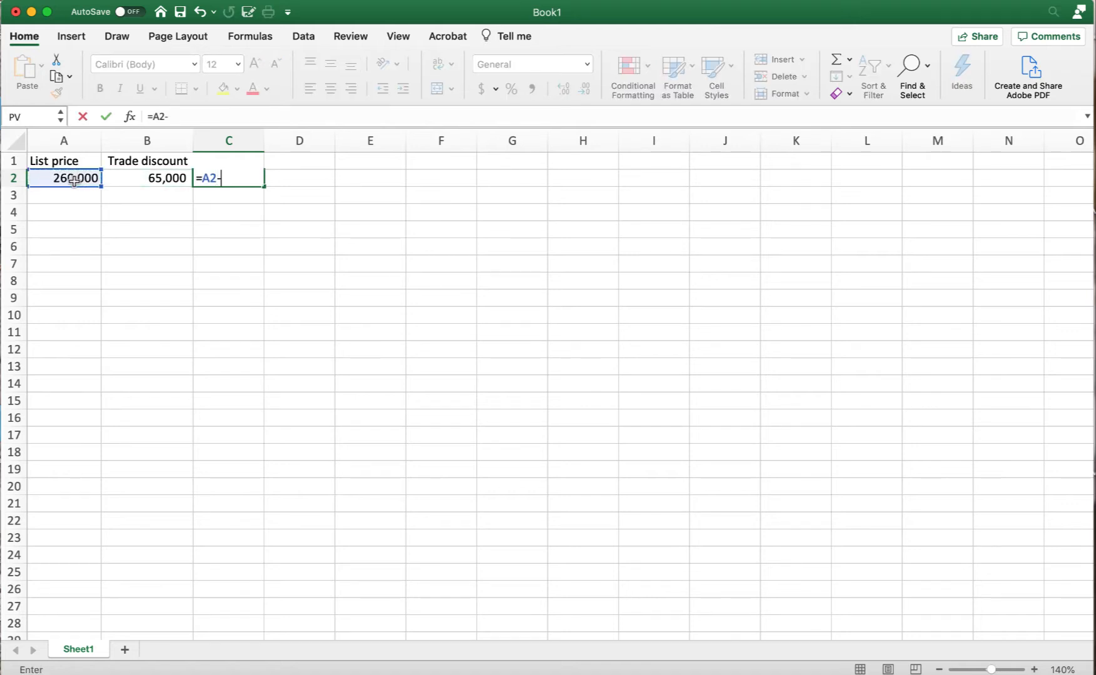
click(167, 182)
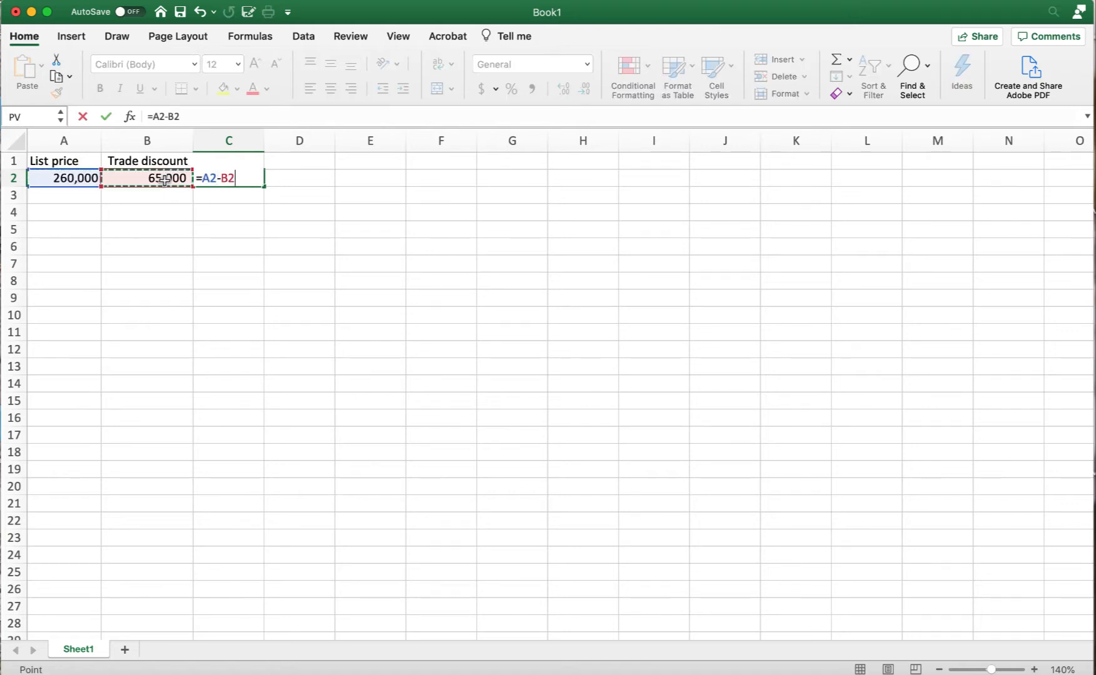
key(Return)
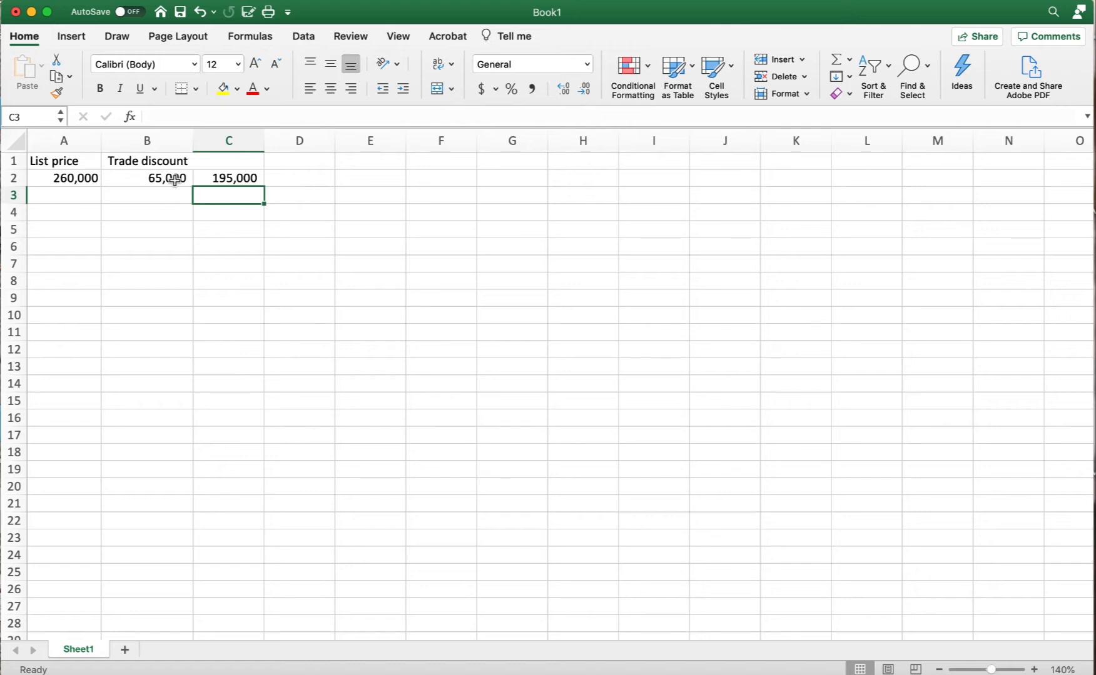
Carry the discounted price into cell A4 with the formula =C2.
scroll(63, 212, right, 2)
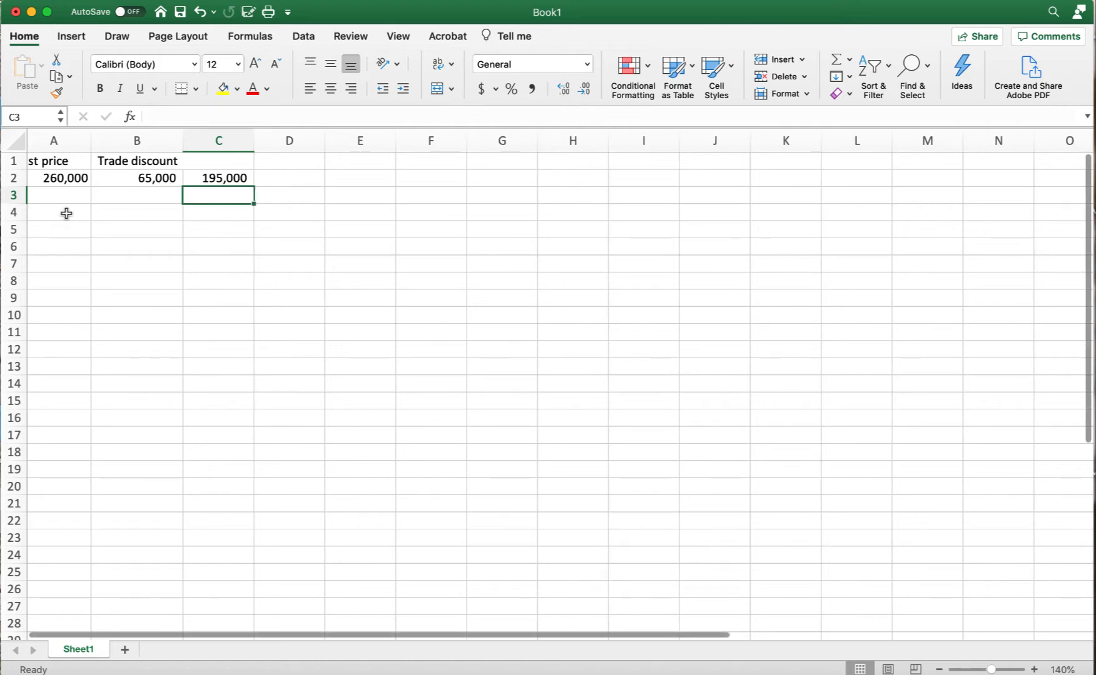
scroll(57, 208, left, 2)
click(88, 216)
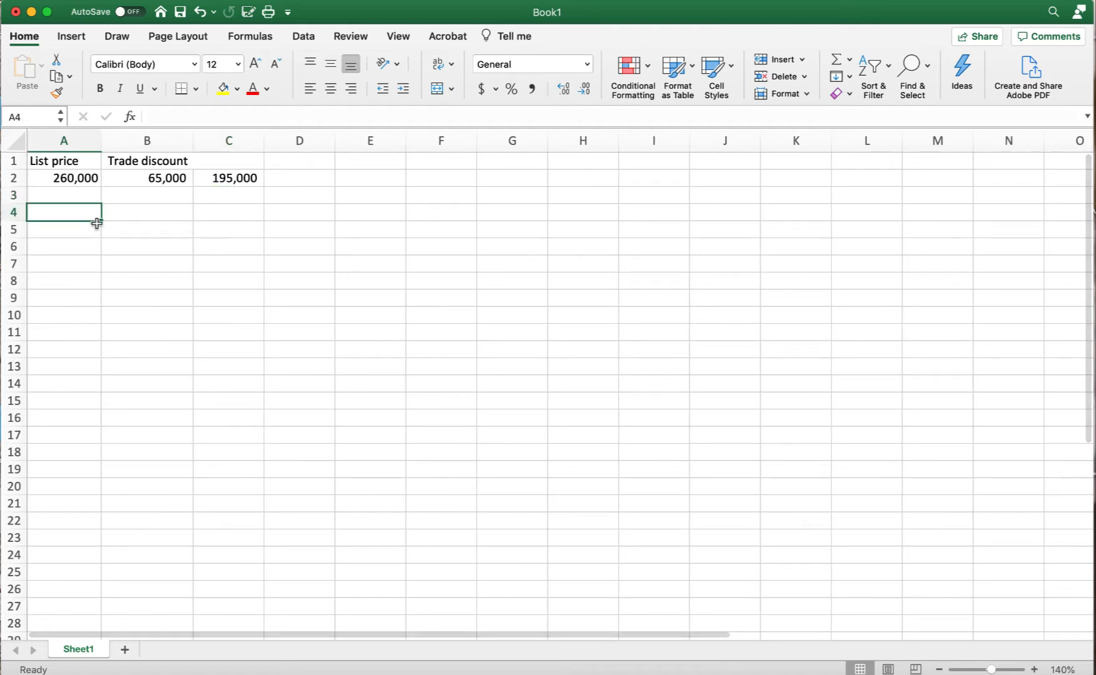
text(=)
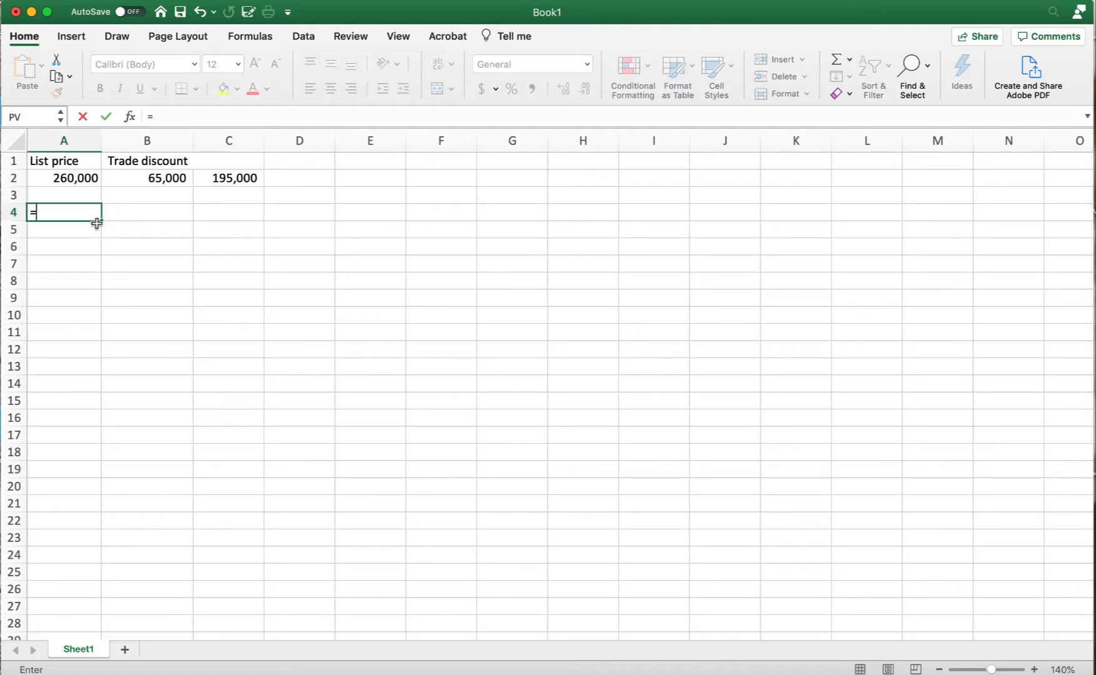
click(230, 180)
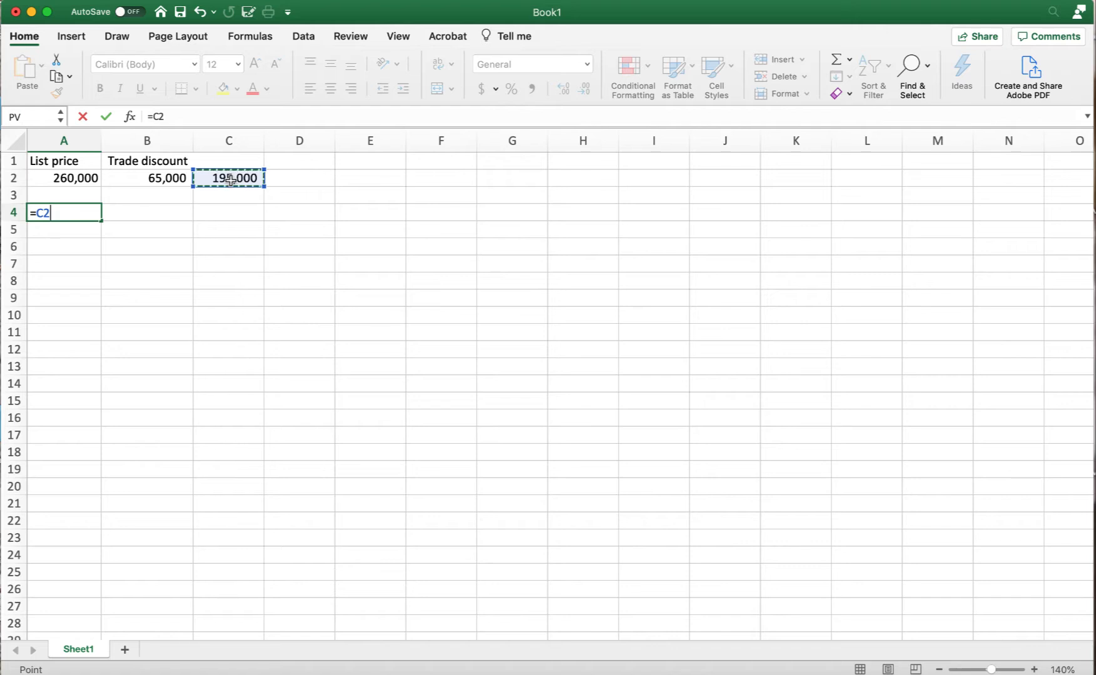
key(Return)
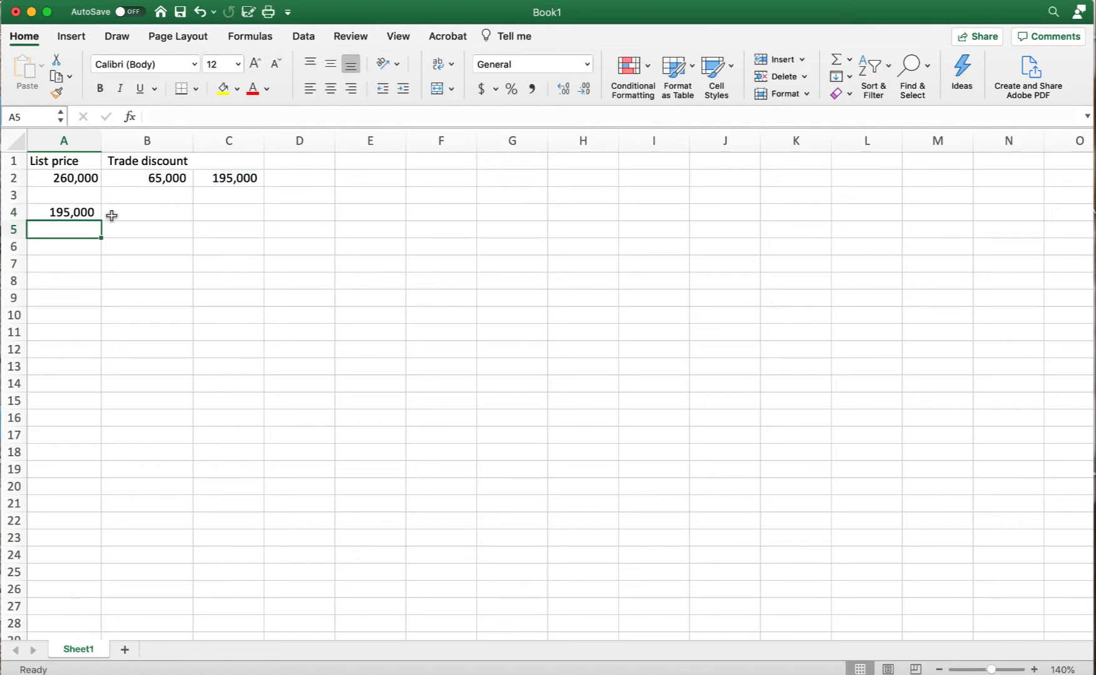
Calculate 10% of the discounted price in cell B4 with the formula =195000*.10.
click(142, 213)
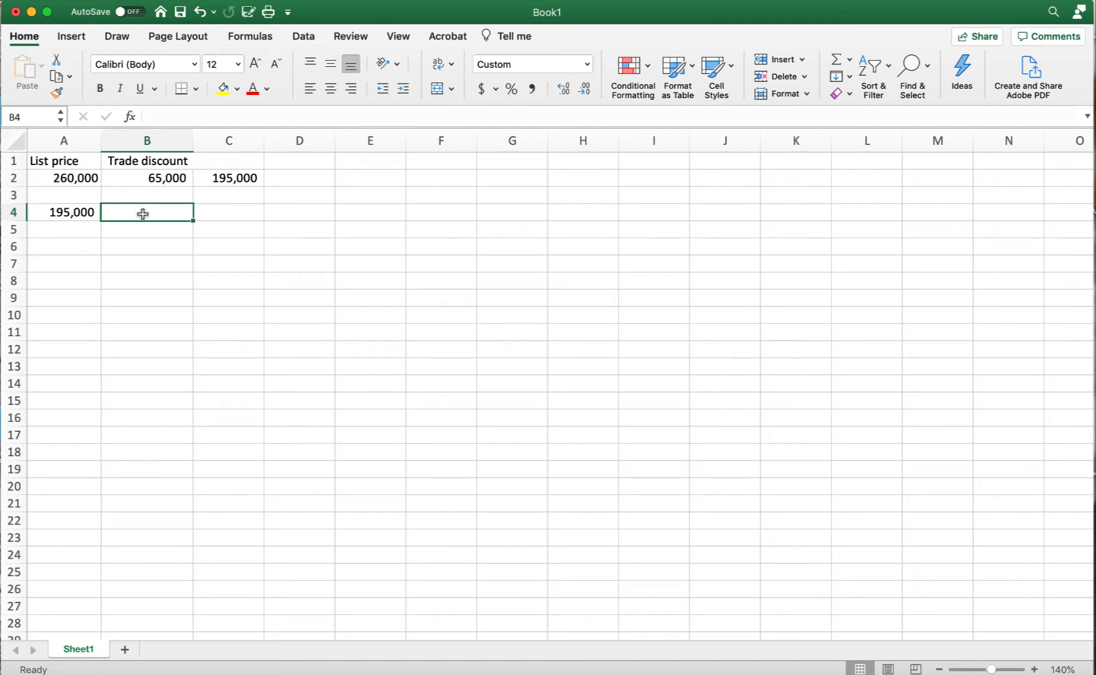
text(=)
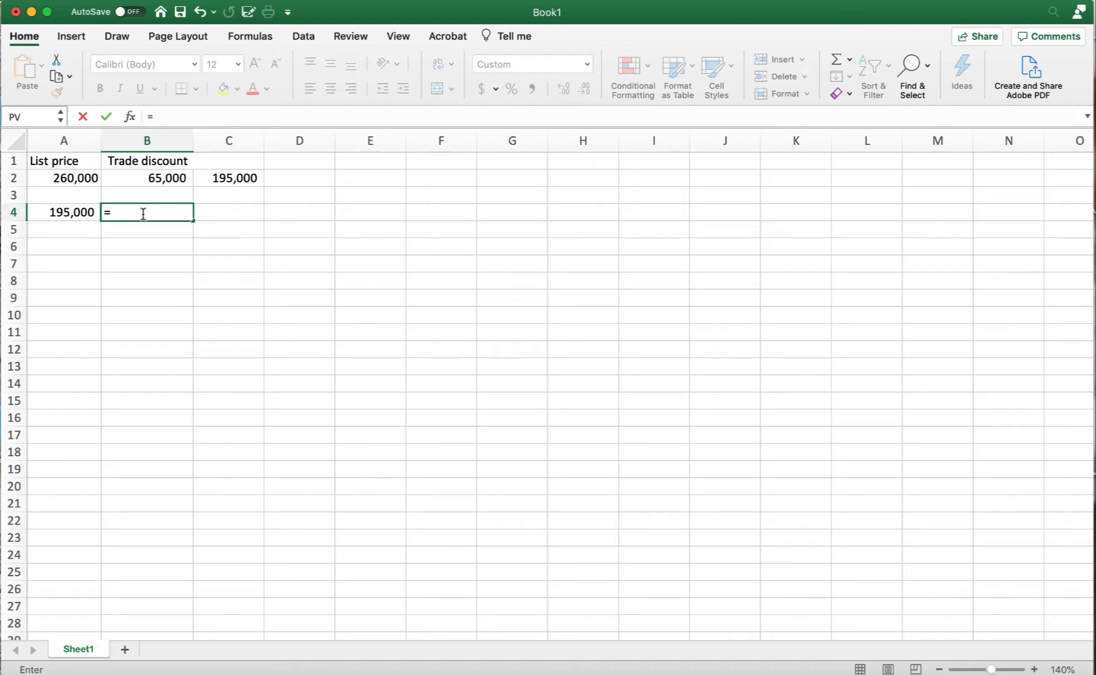
text(195000*.10)
key(Return)
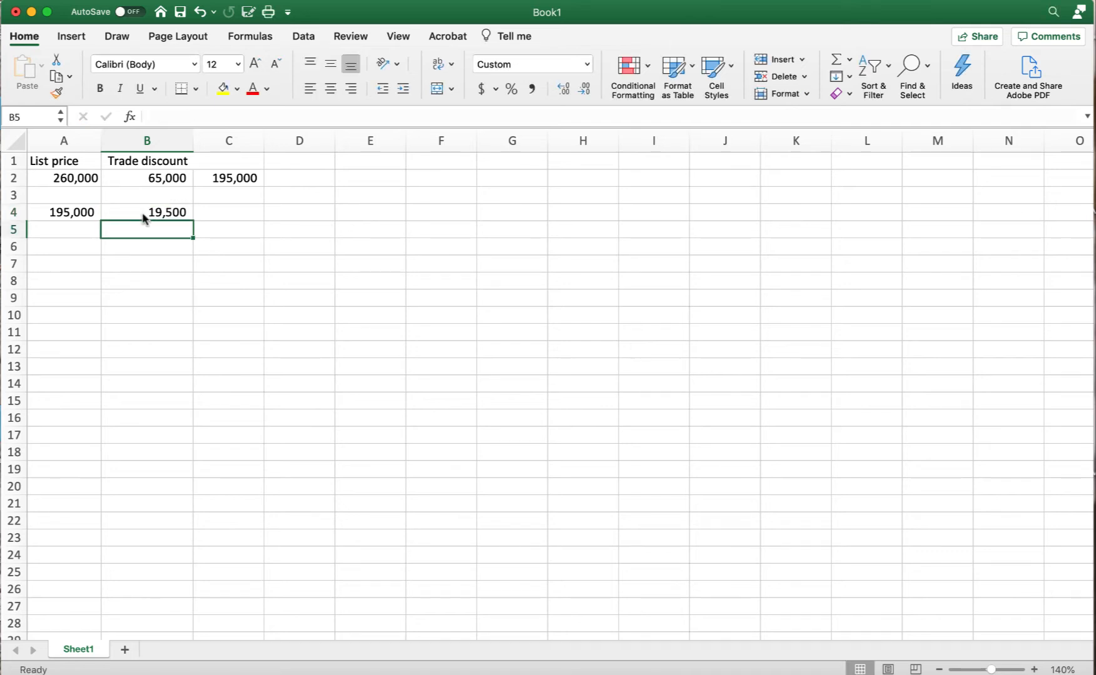
Enter the formula =A4-B4 in cell C4 to subtract the 10% discount from the discounted price.
click(227, 210)
text(=)
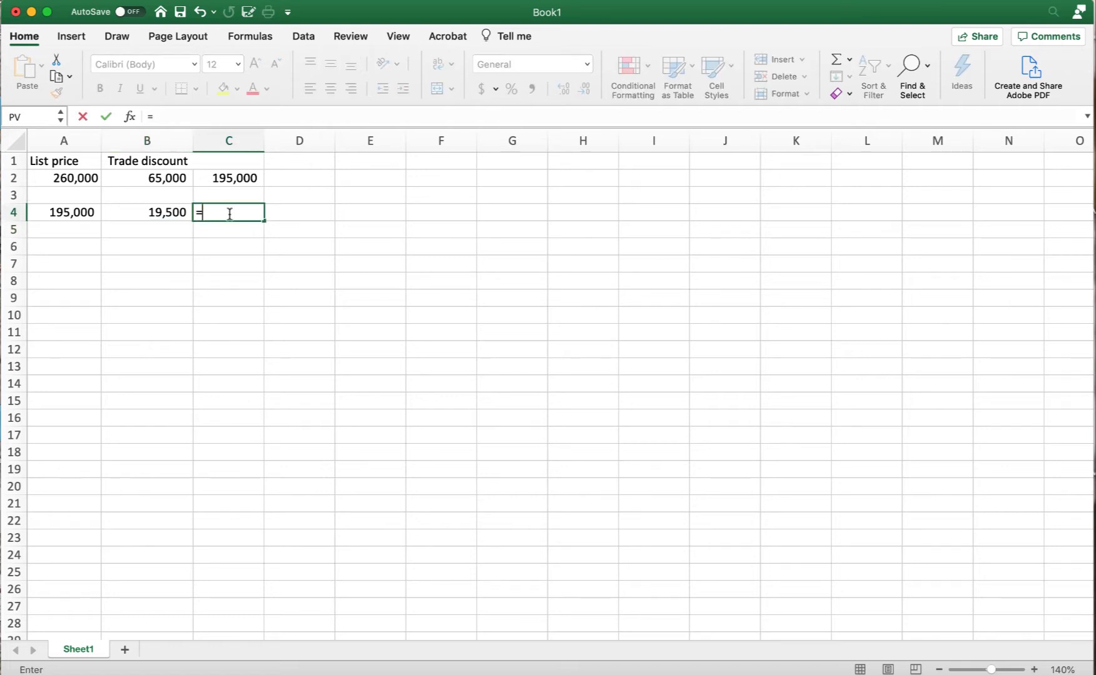
click(63, 212)
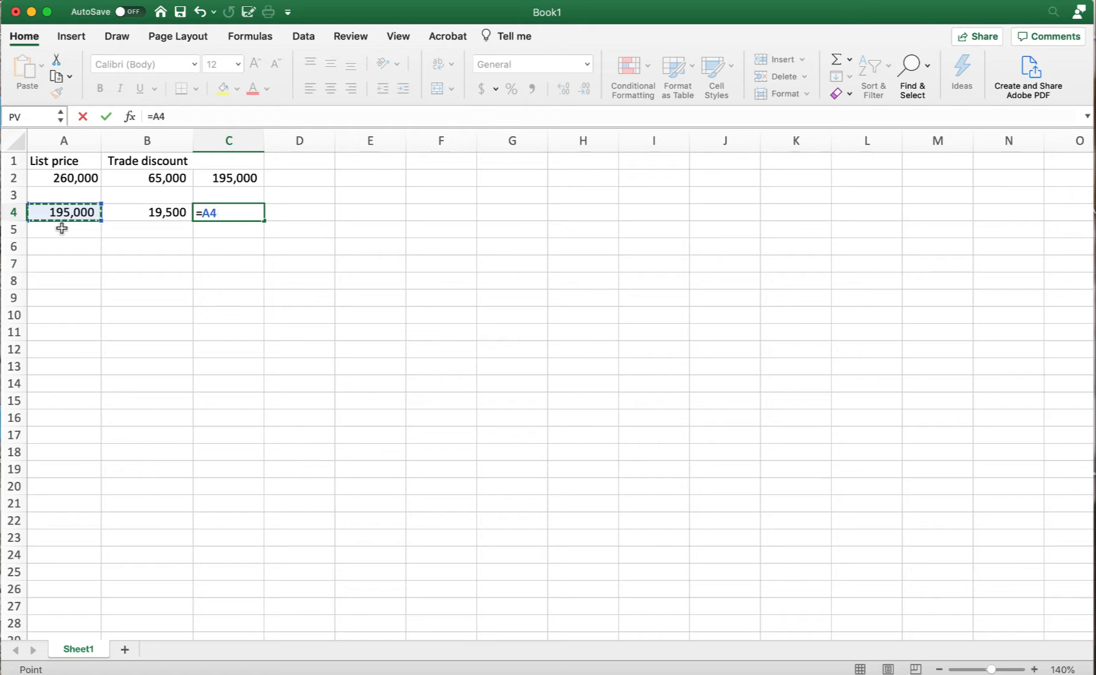
text(-)
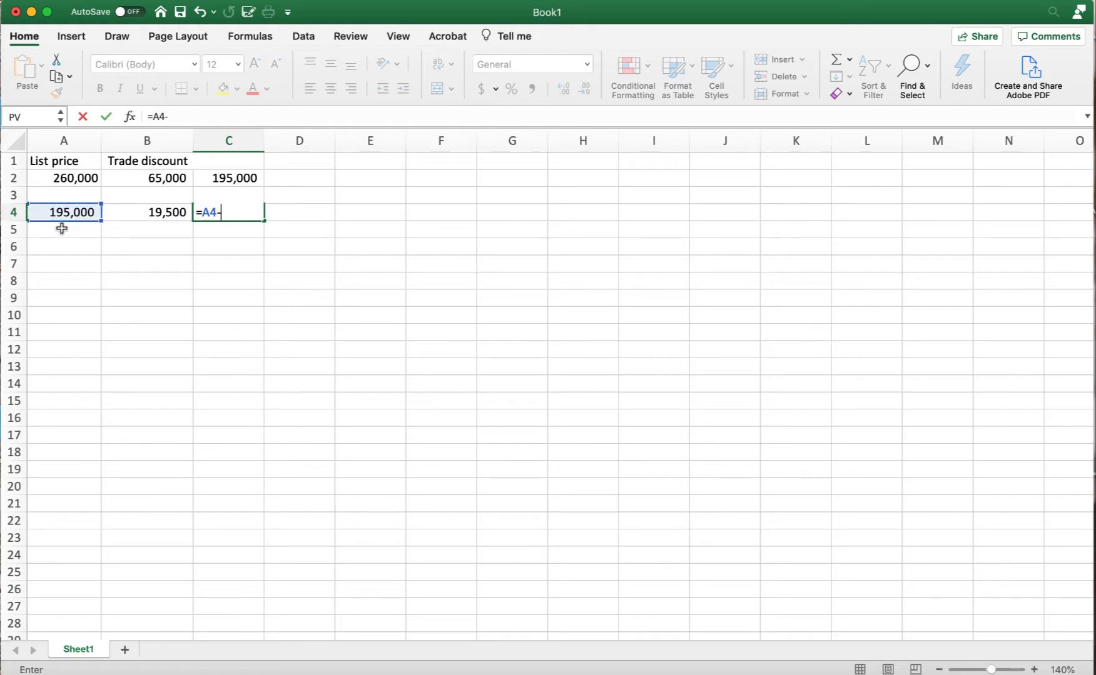
click(145, 213)
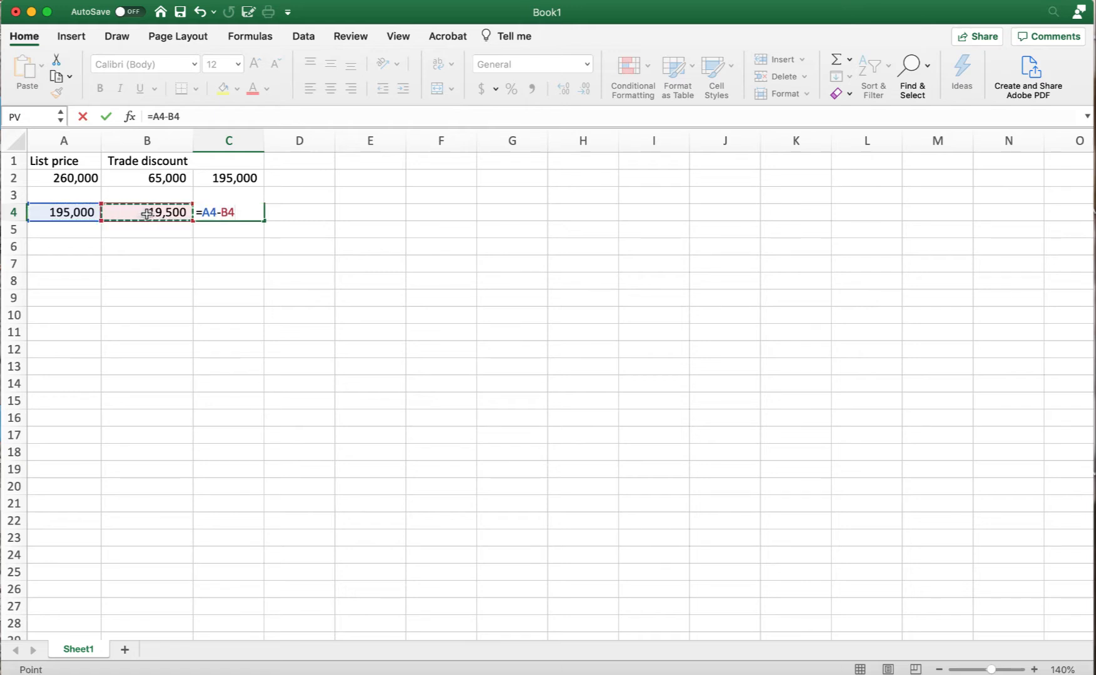
key(Return)
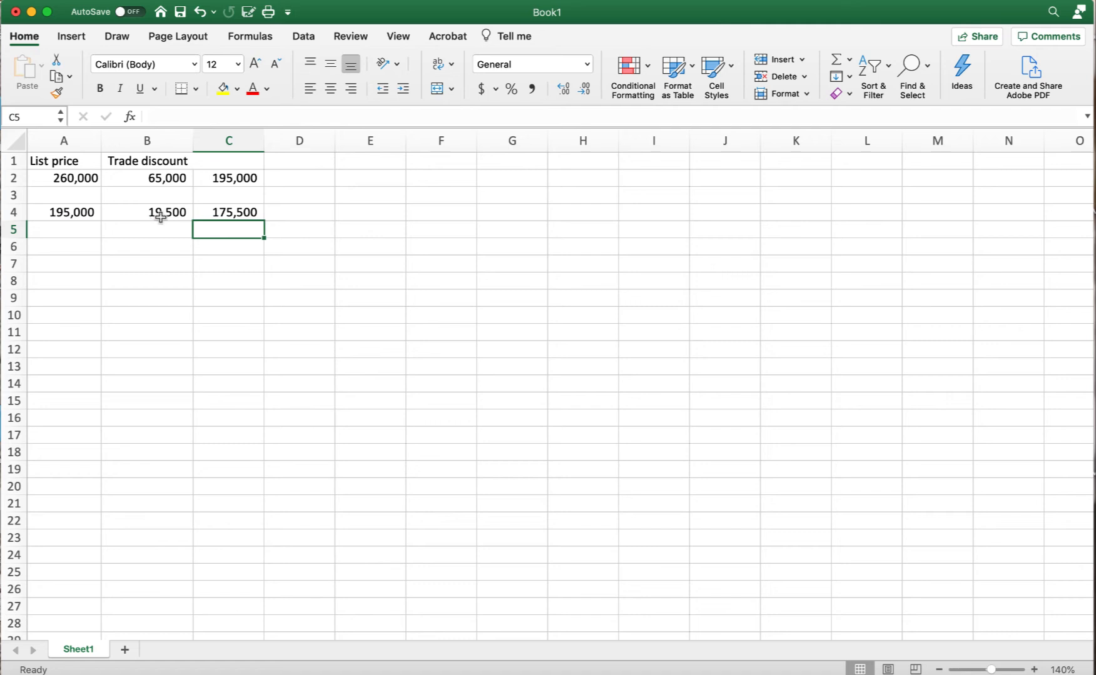
Label the result in row 4 by entering "Cost of goods purchased." in cell D4.
click(294, 216)
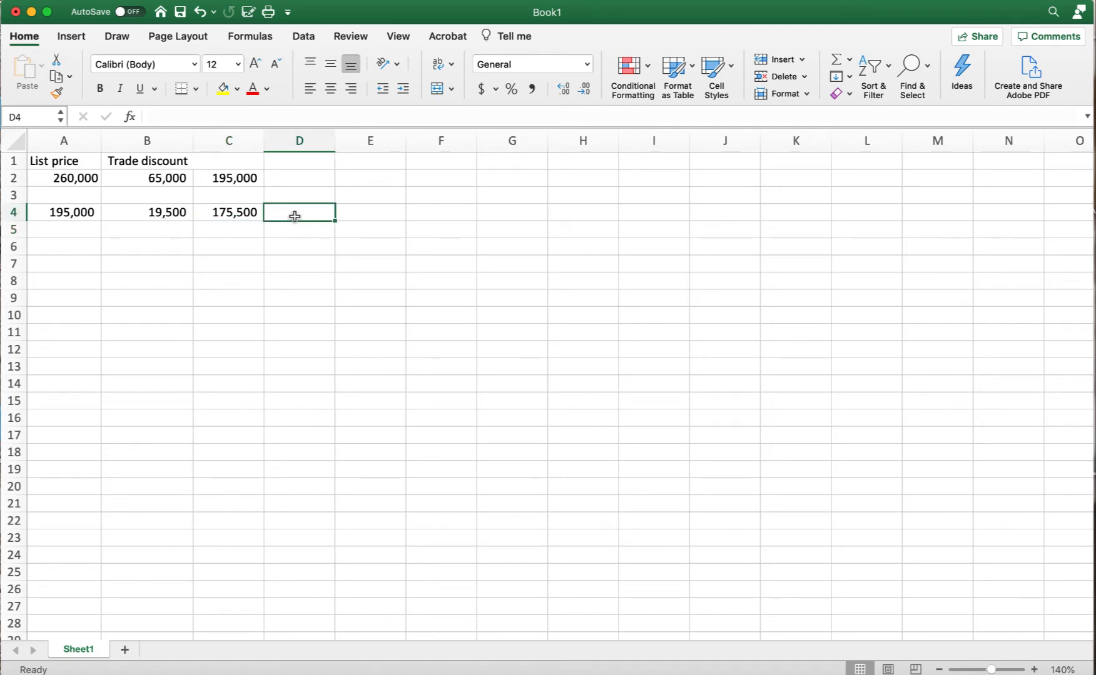
text(Cost of )
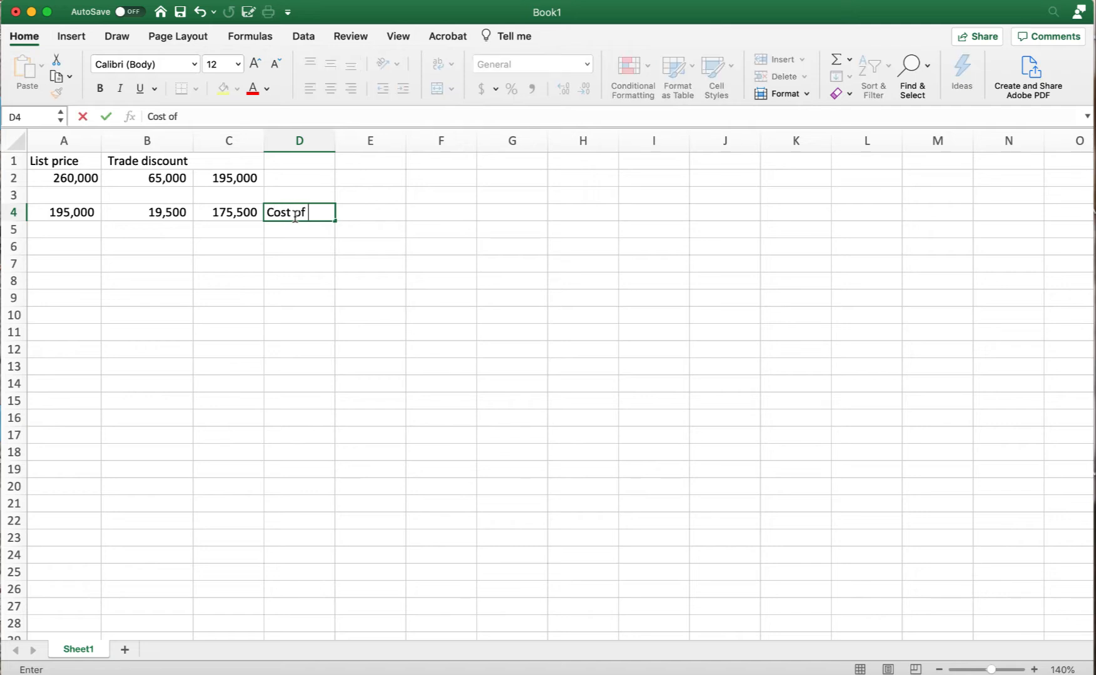
text(goods purchased.)
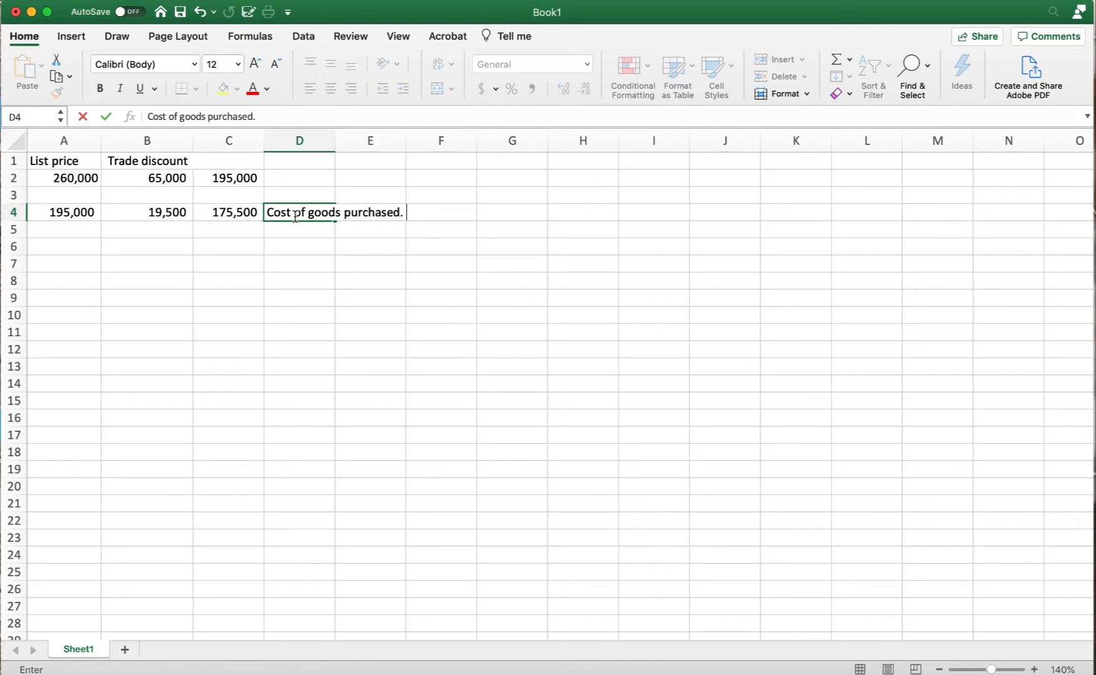
key(Return)
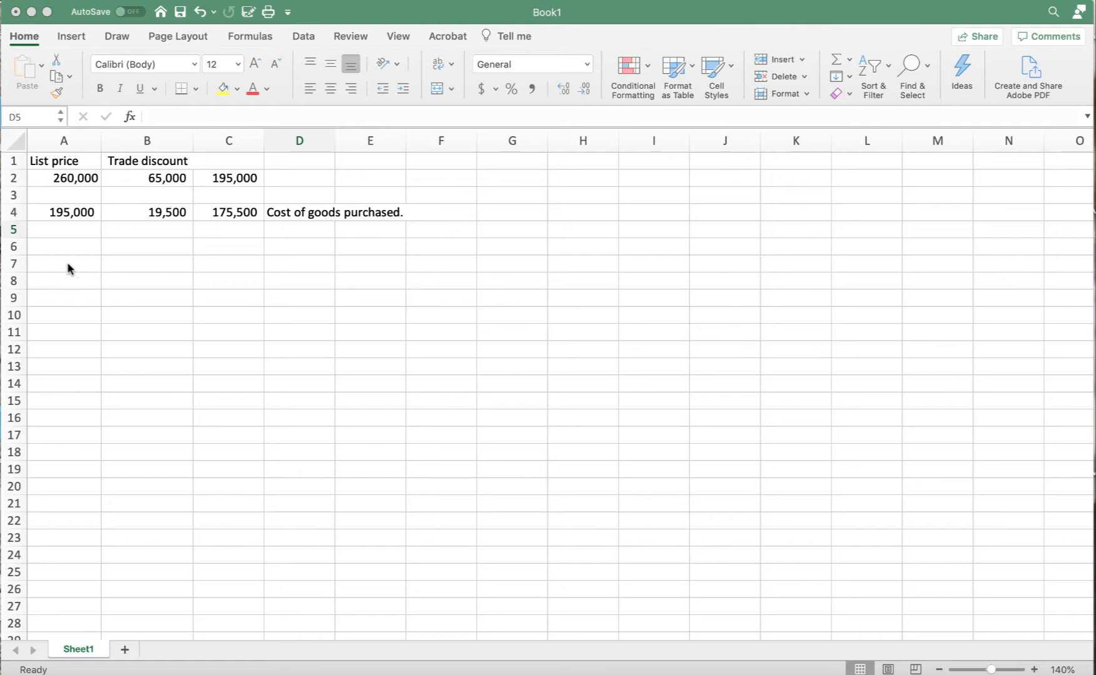
Enter 2 in cell A7 as the number of the next problem.
click(44, 266)
click(43, 263)
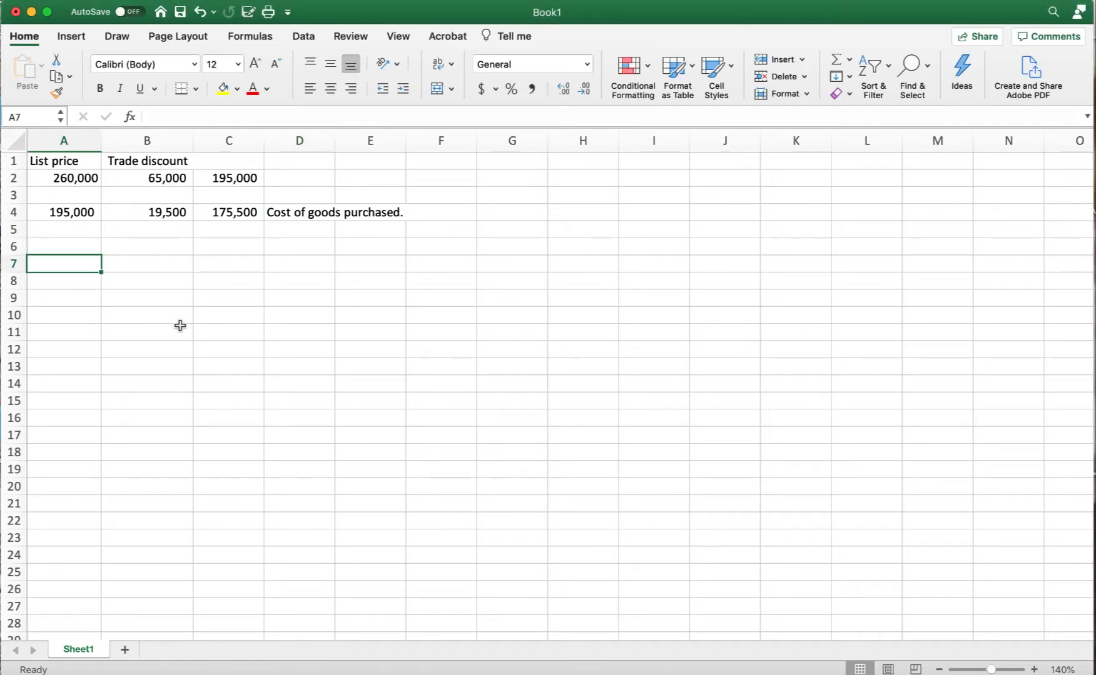
text(2)
key(Tab)
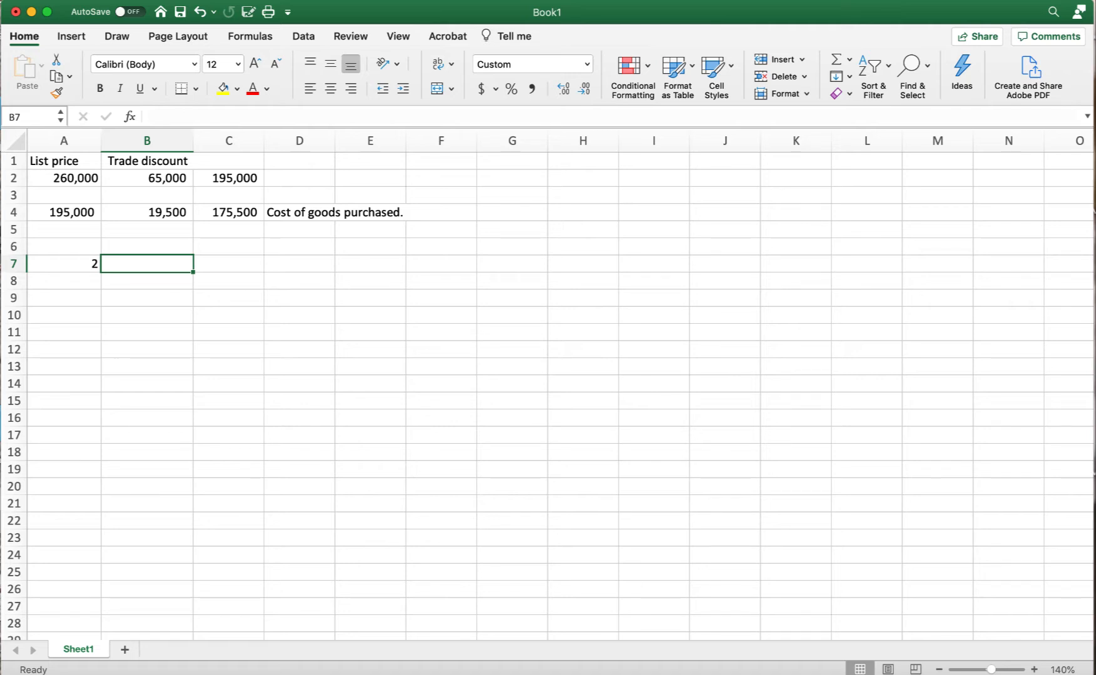
key(super+Tab)
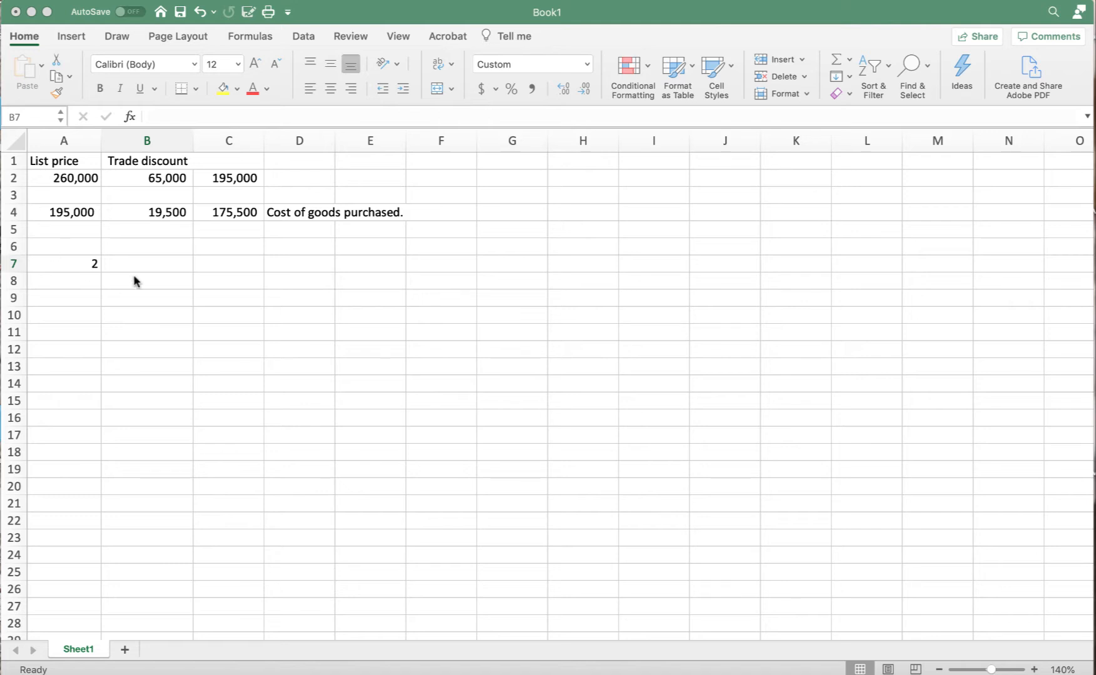
Replace the entry in cell A7 with the problem label "2.a".
click(94, 265)
click(94, 265)
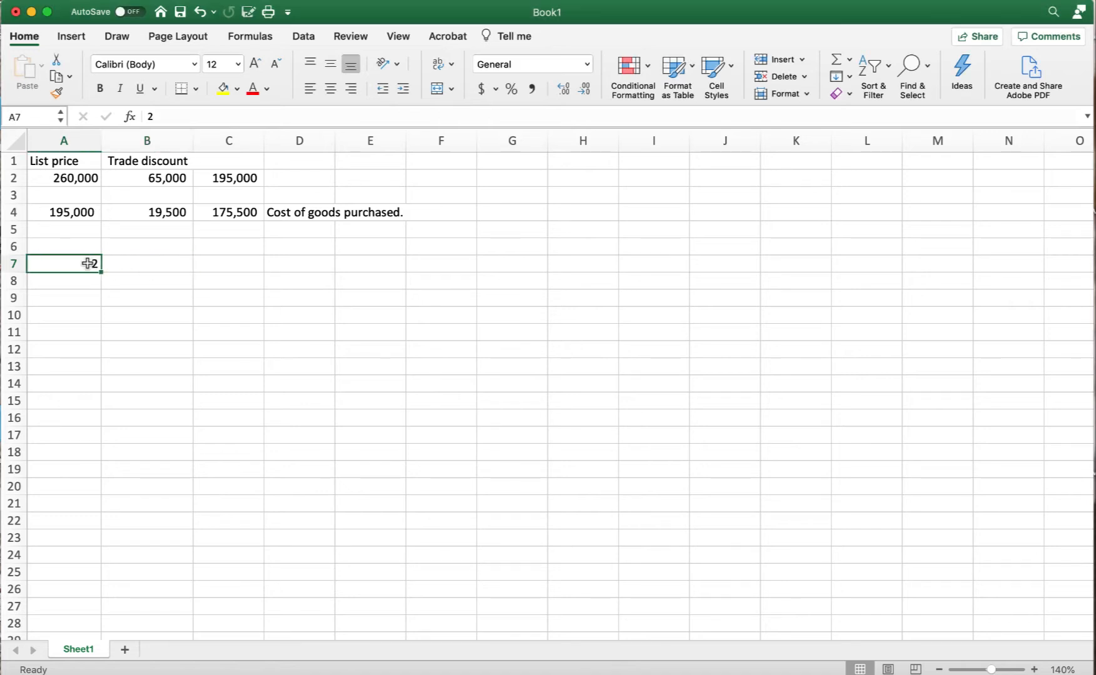
text(2.a)
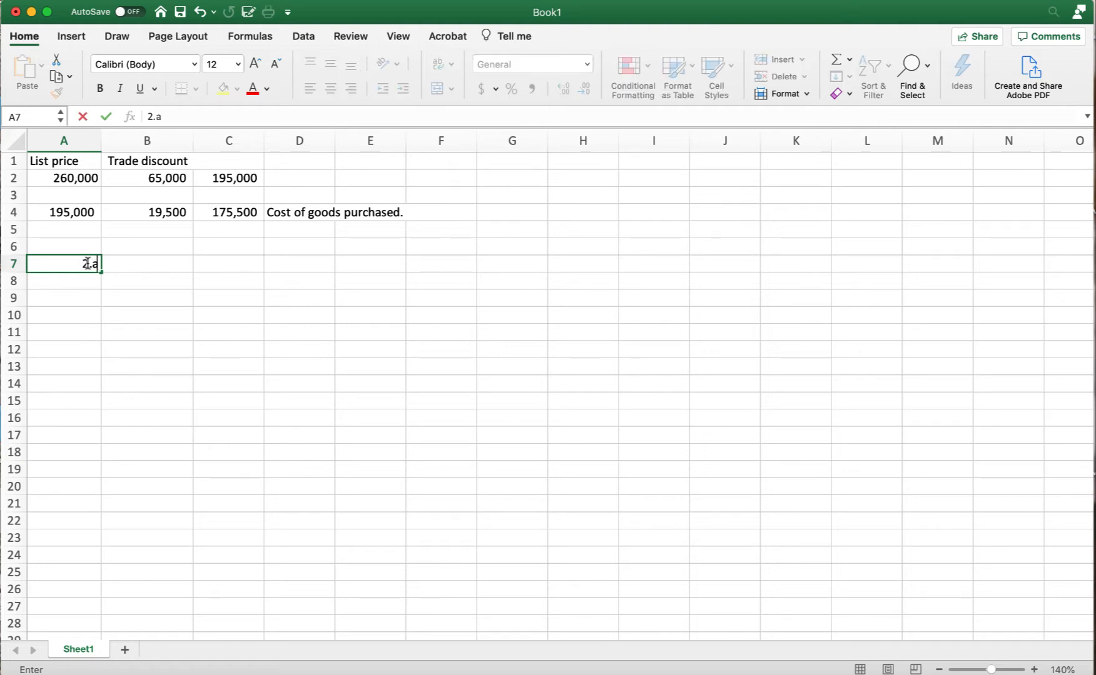
key(Tab)
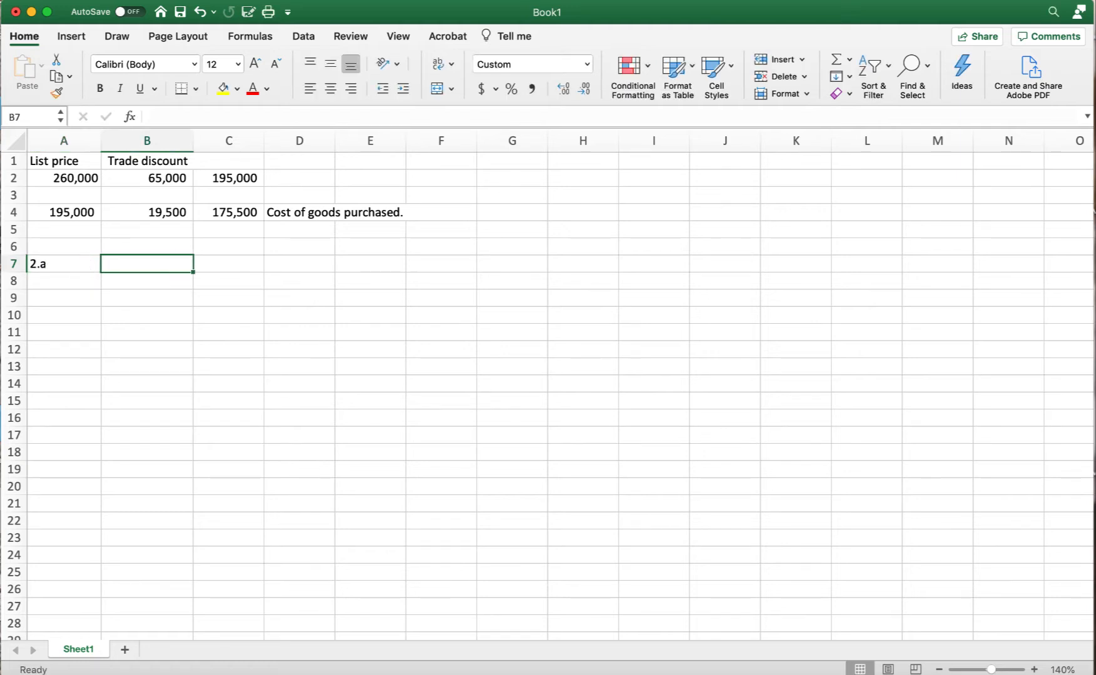
key(super+Tab)
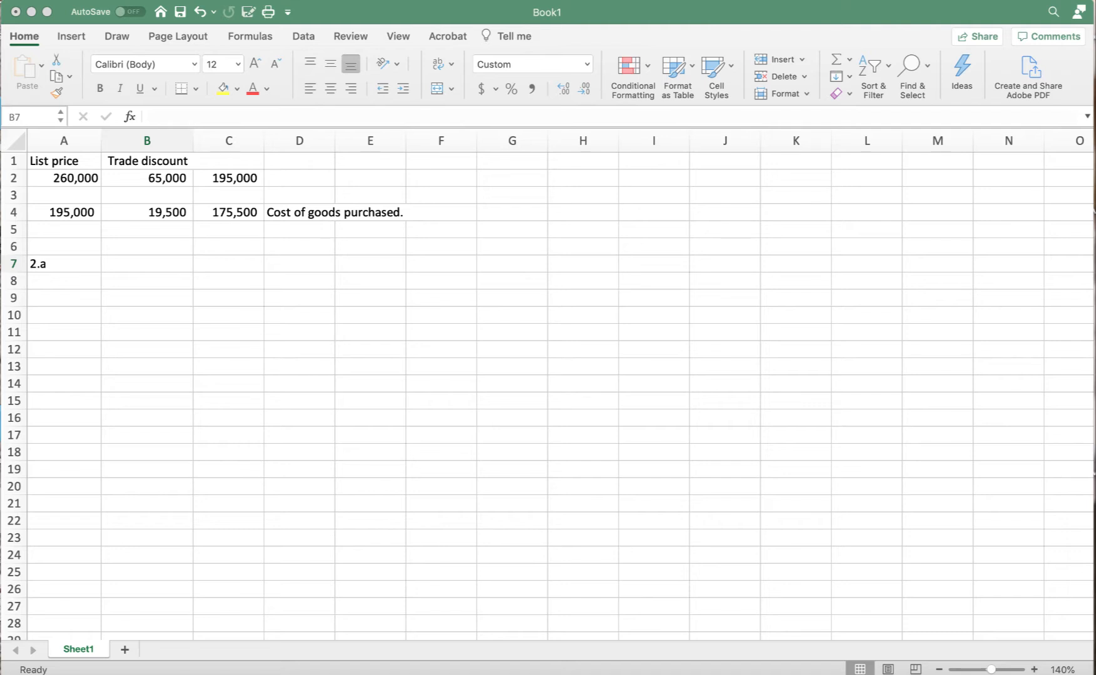
Format columns A through G with the comma number style and no decimal places.
click(145, 261)
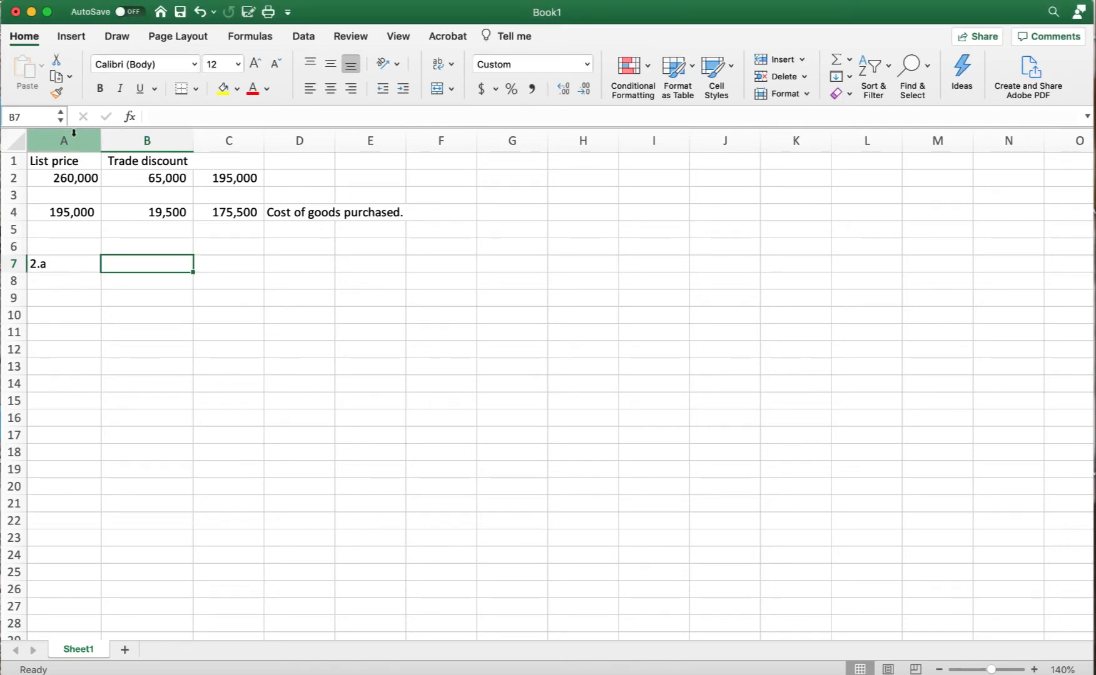
drag(73, 133, 494, 137)
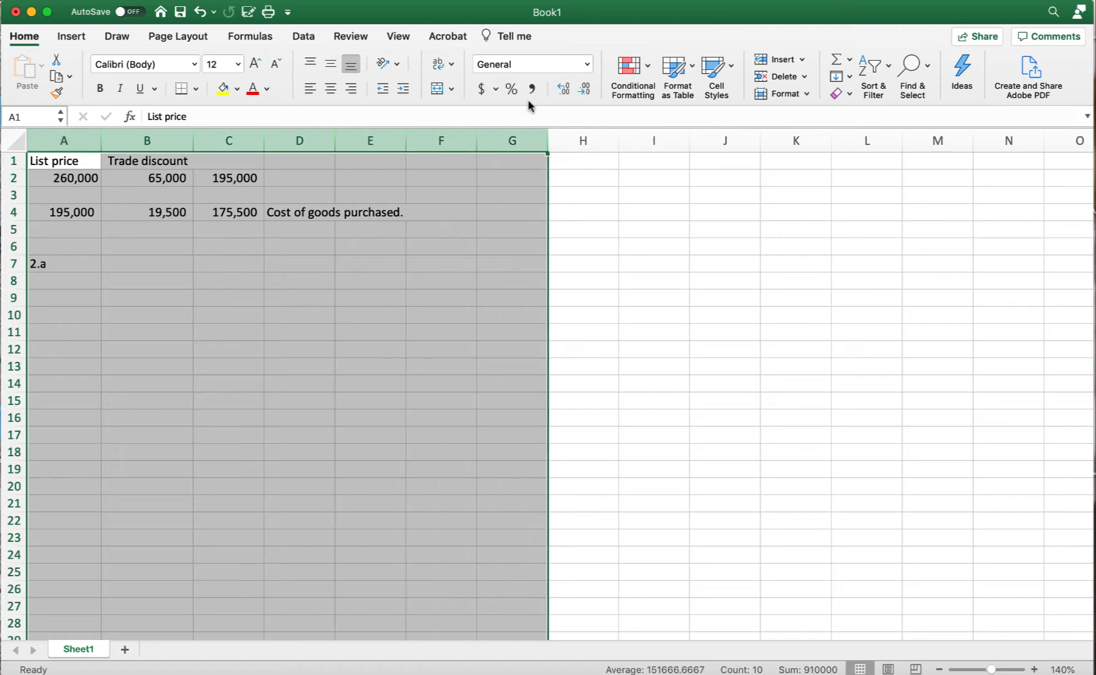
click(531, 90)
click(585, 89)
click(584, 89)
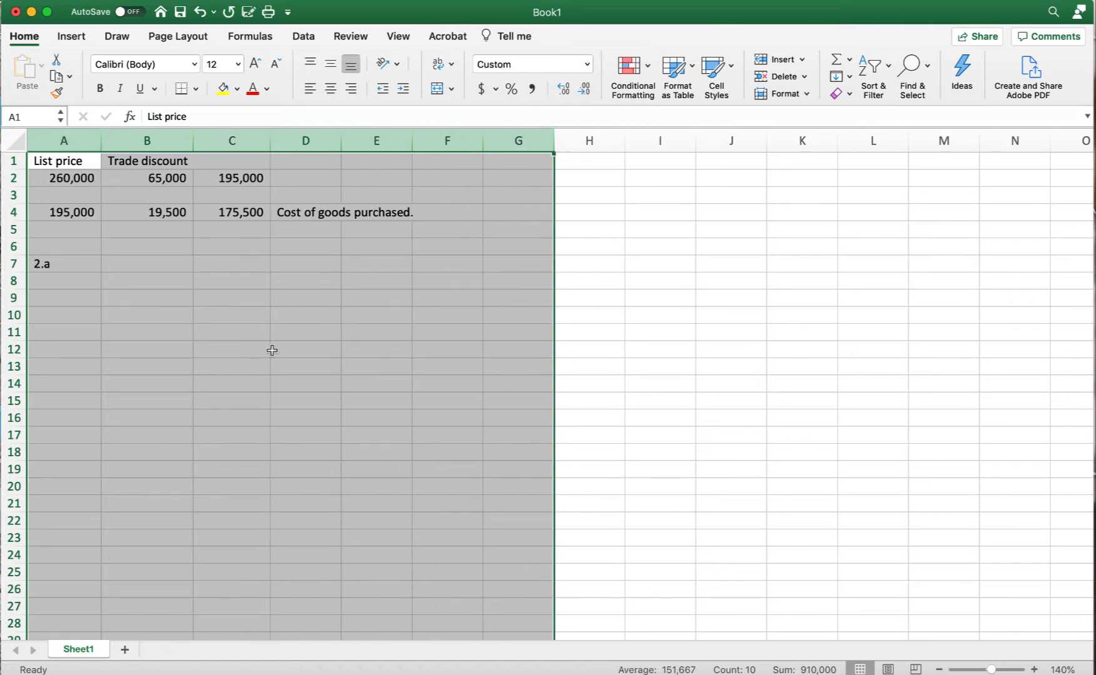
Enter the amount 1,761,000 in cell B7, beside the 2.a label.
click(145, 266)
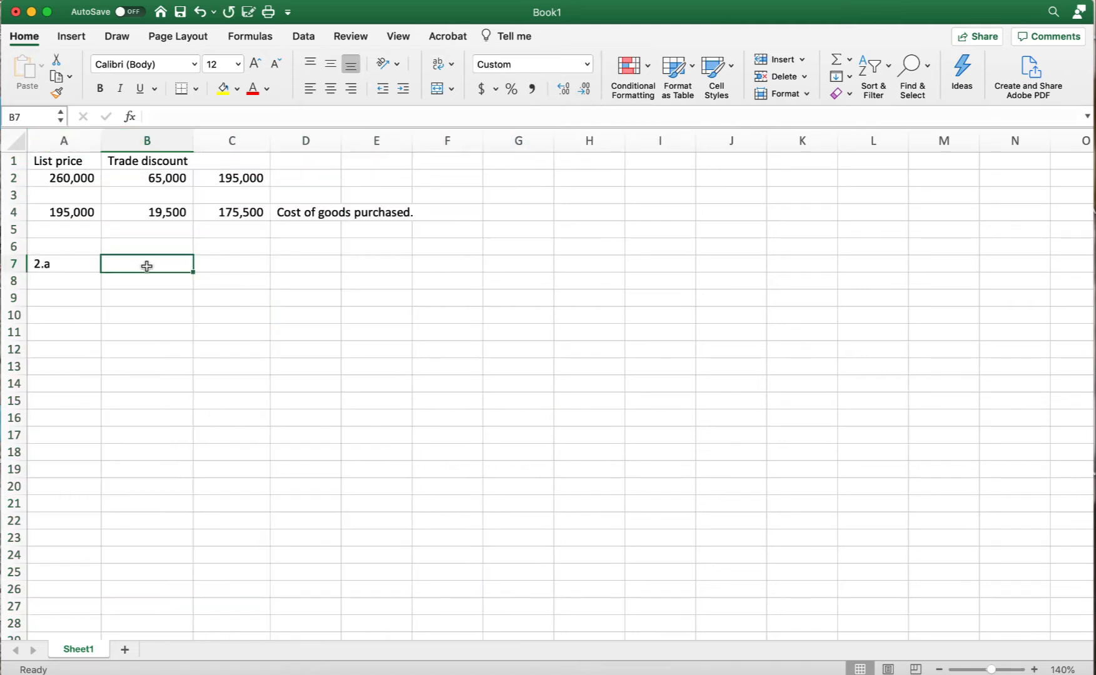
text(1,761,)
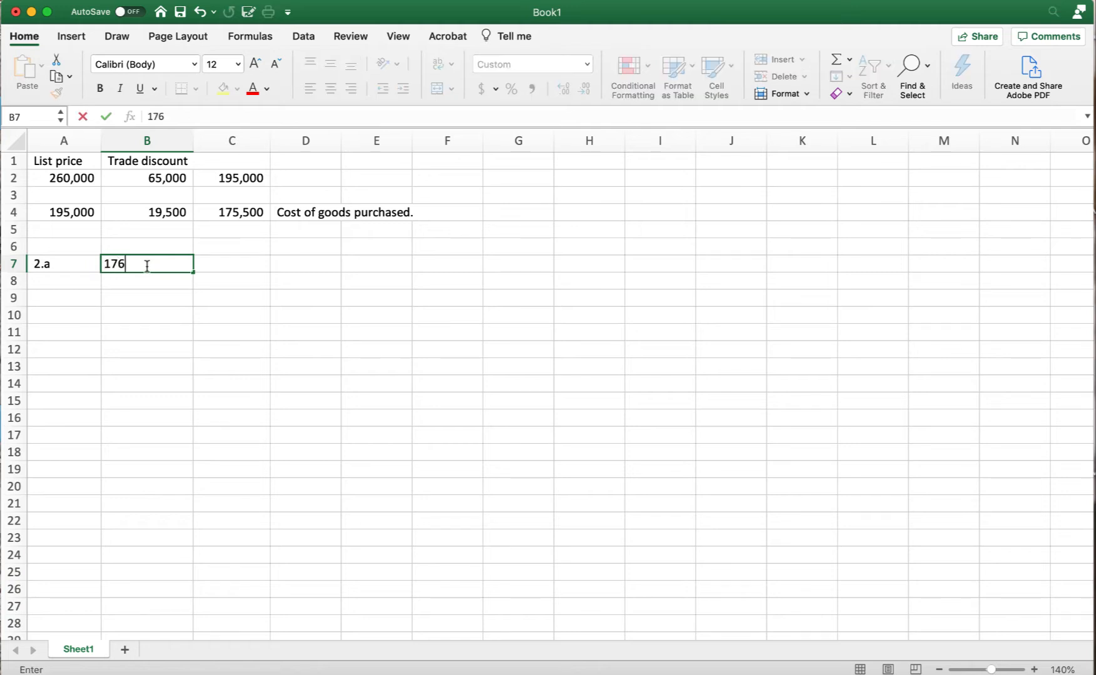
text(000)
key(Return)
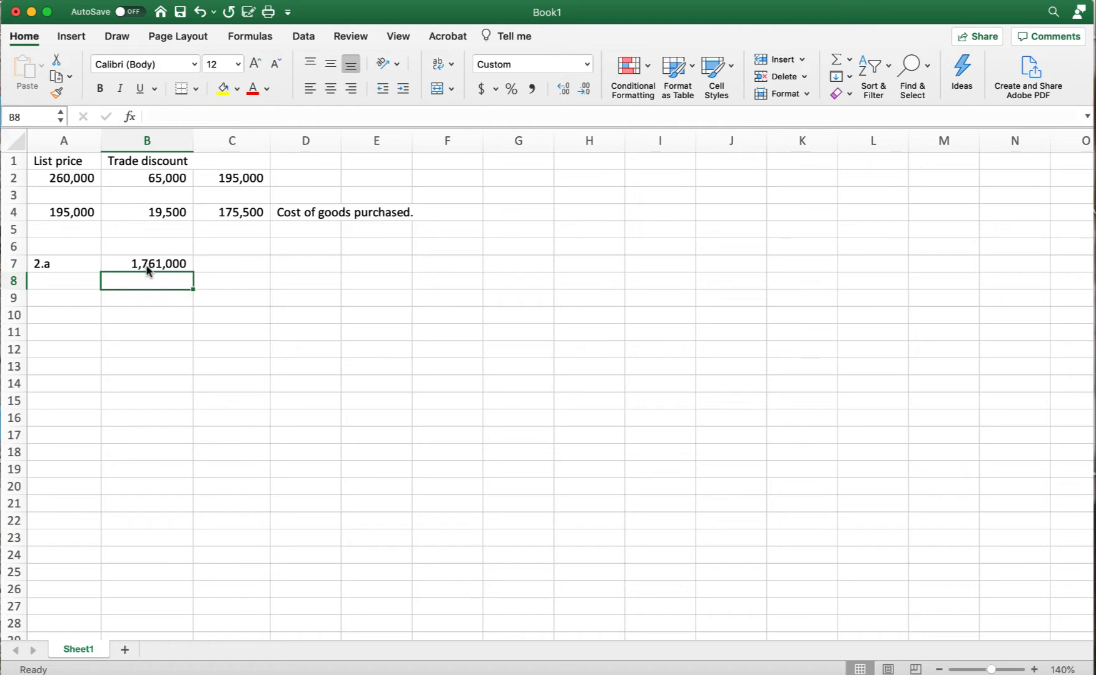
Enter the date 12/31/2020 in cell C7, beside the 1,761,000 amount.
click(254, 265)
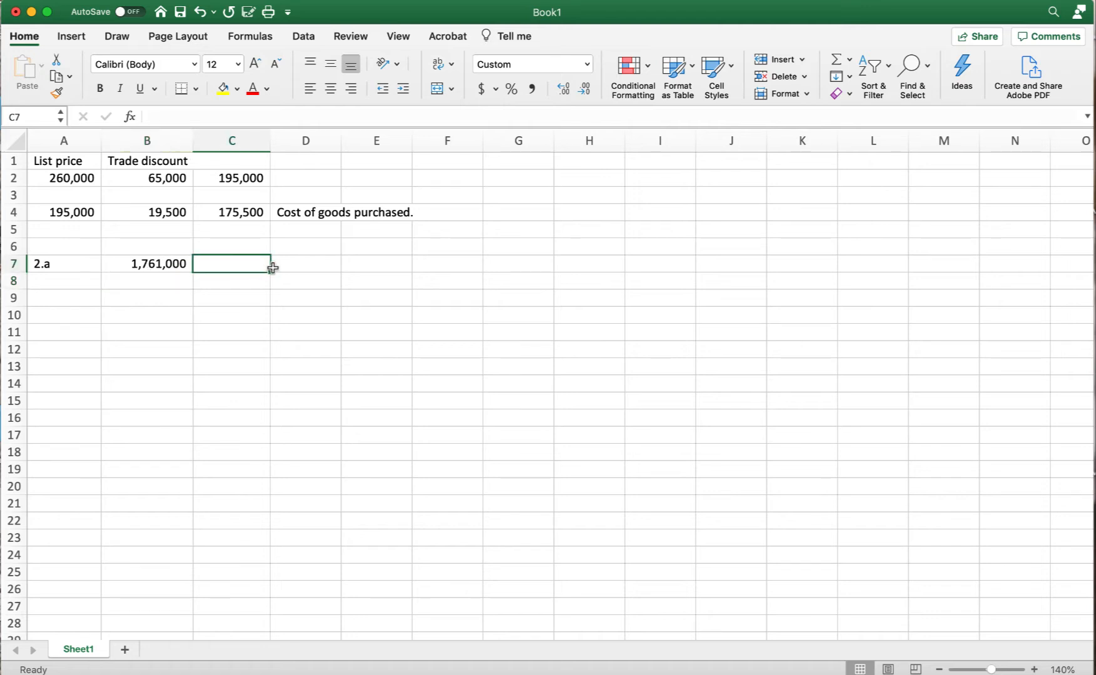
text(12/31/)
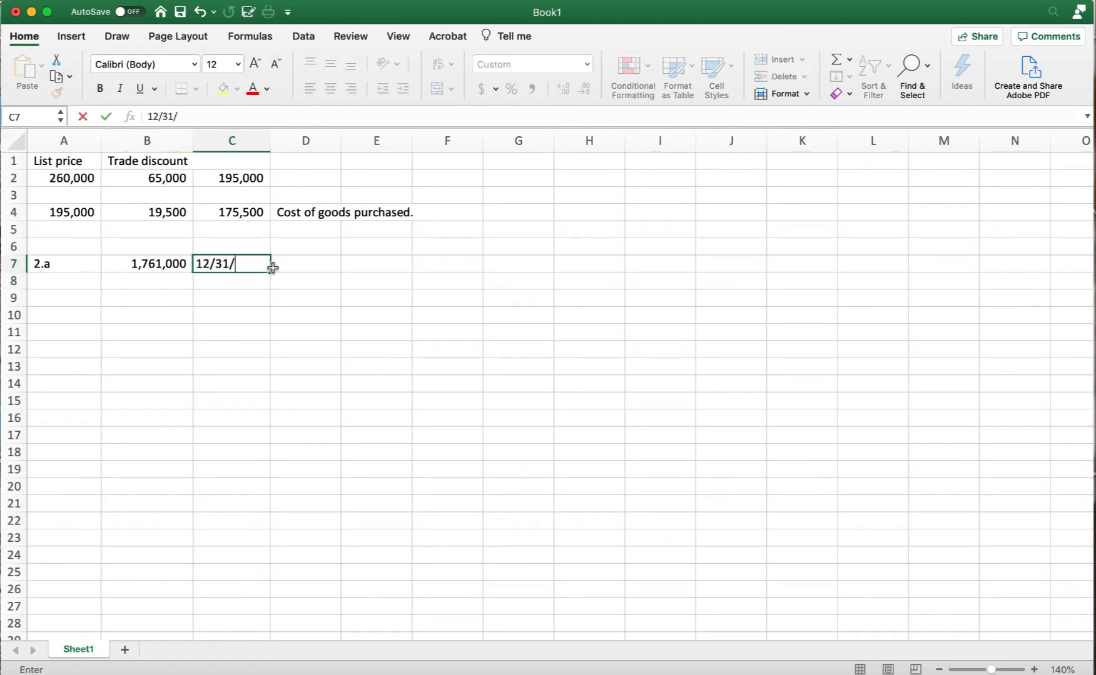
text(2020)
key(Return)
Apply the Short Date number format to cell C7.
scroll(273, 272, down, 1)
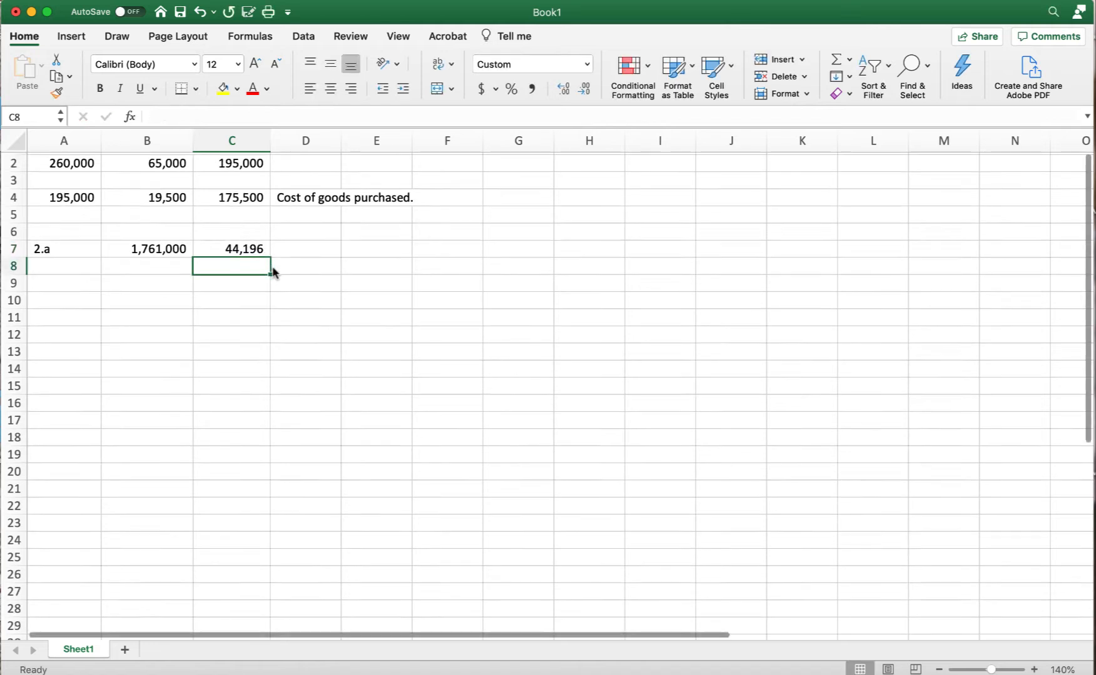
click(251, 255)
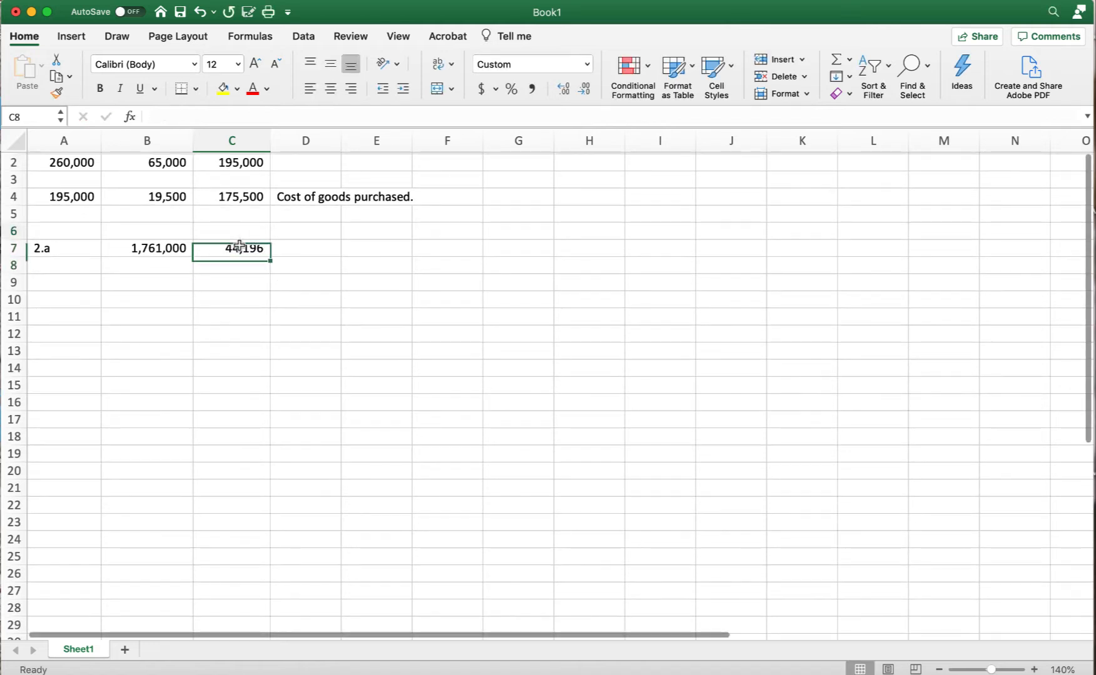
click(589, 65)
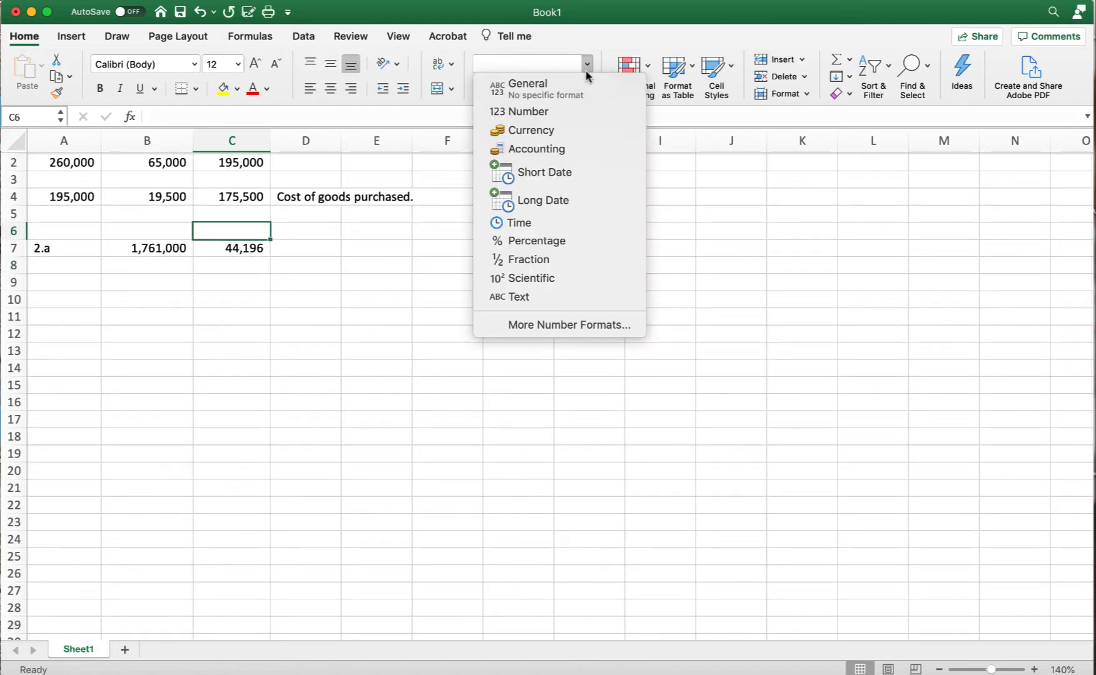
click(552, 175)
click(238, 247)
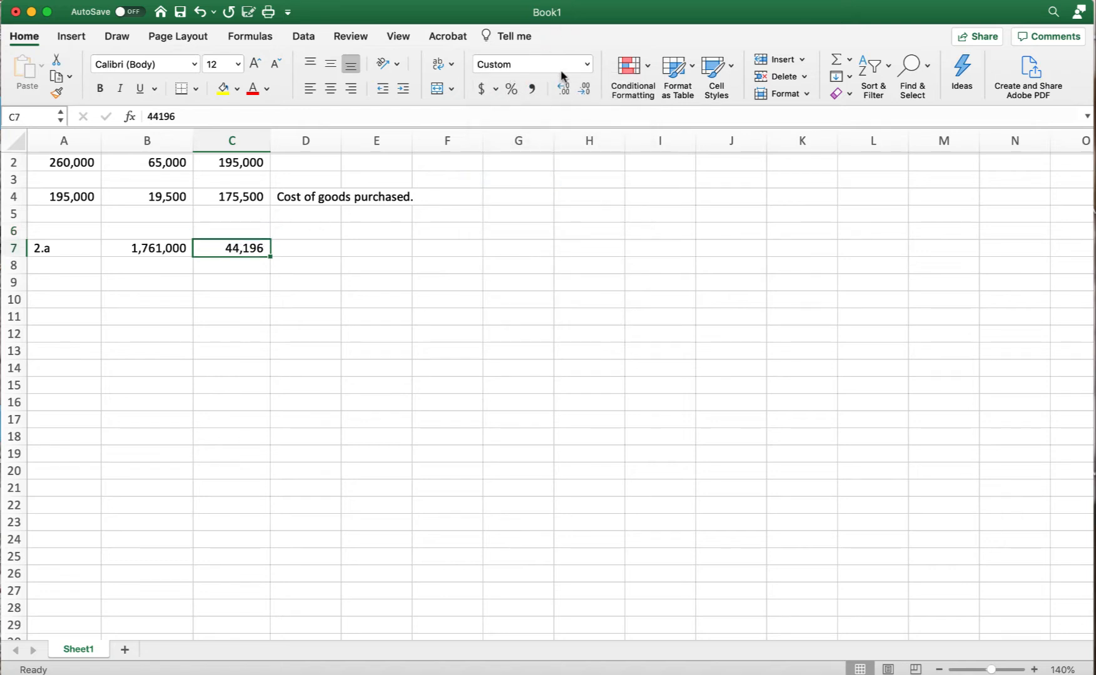
click(587, 65)
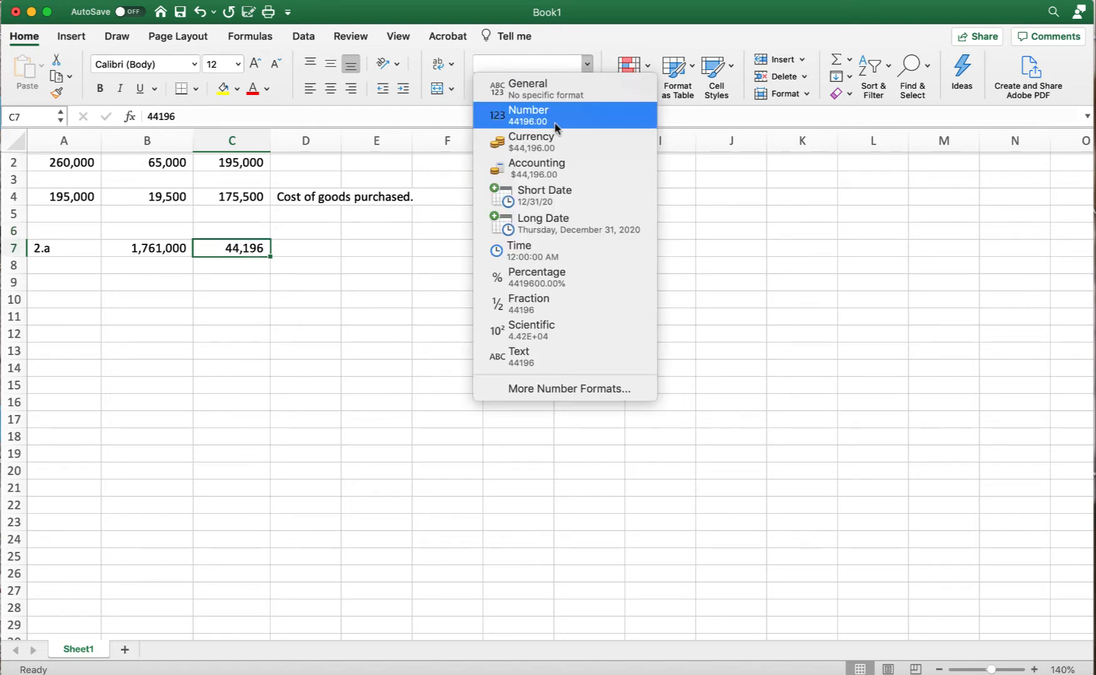
click(553, 200)
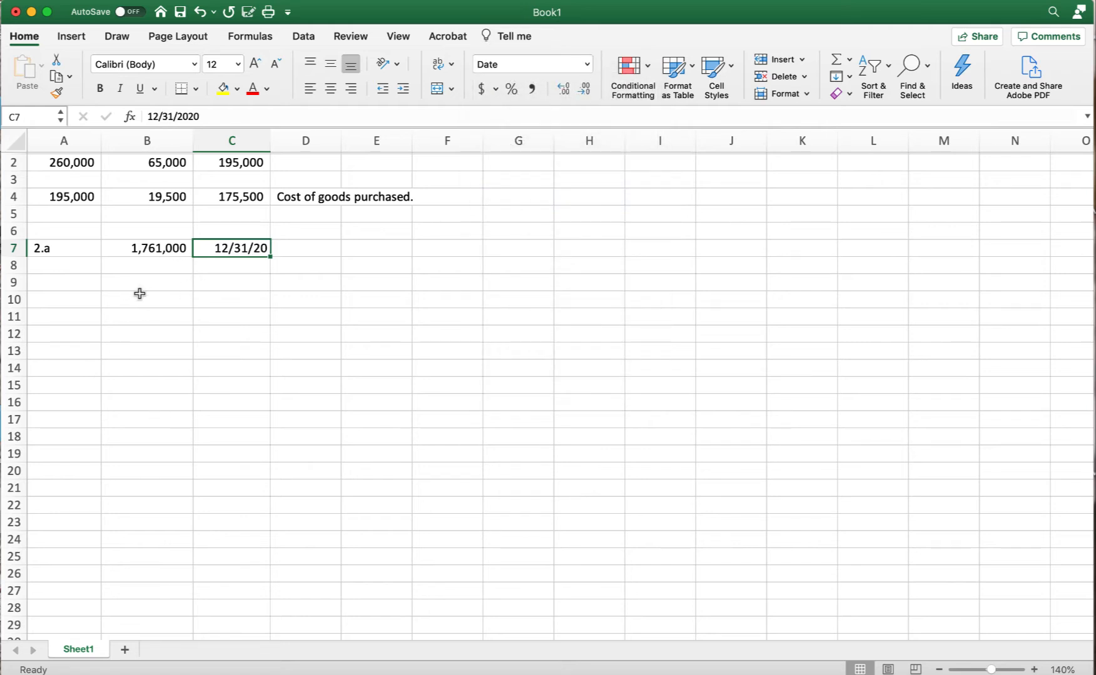
Enter the amount 85500 in cell B8, directly below the 1,761,000 amount.
click(75, 284)
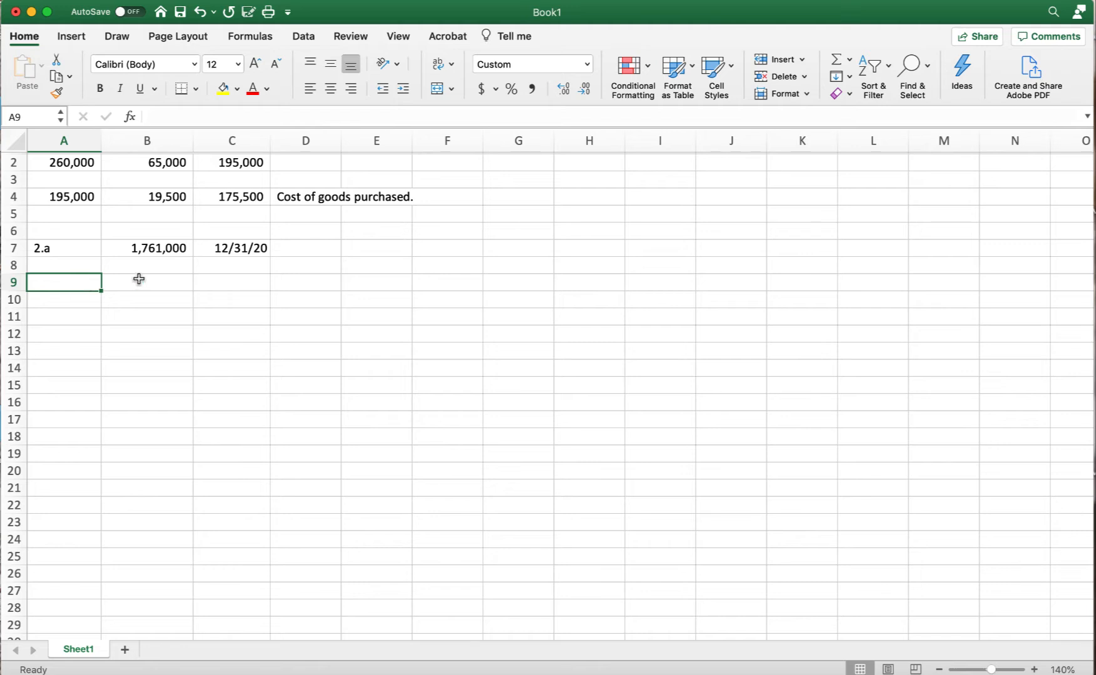
click(144, 268)
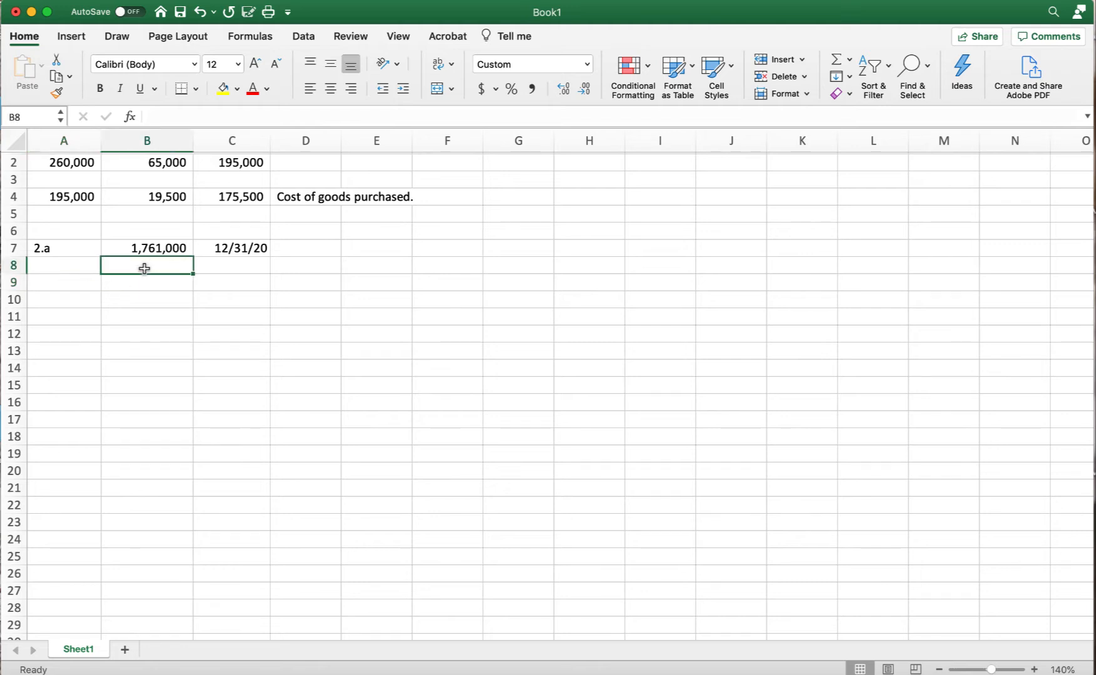
text(85500)
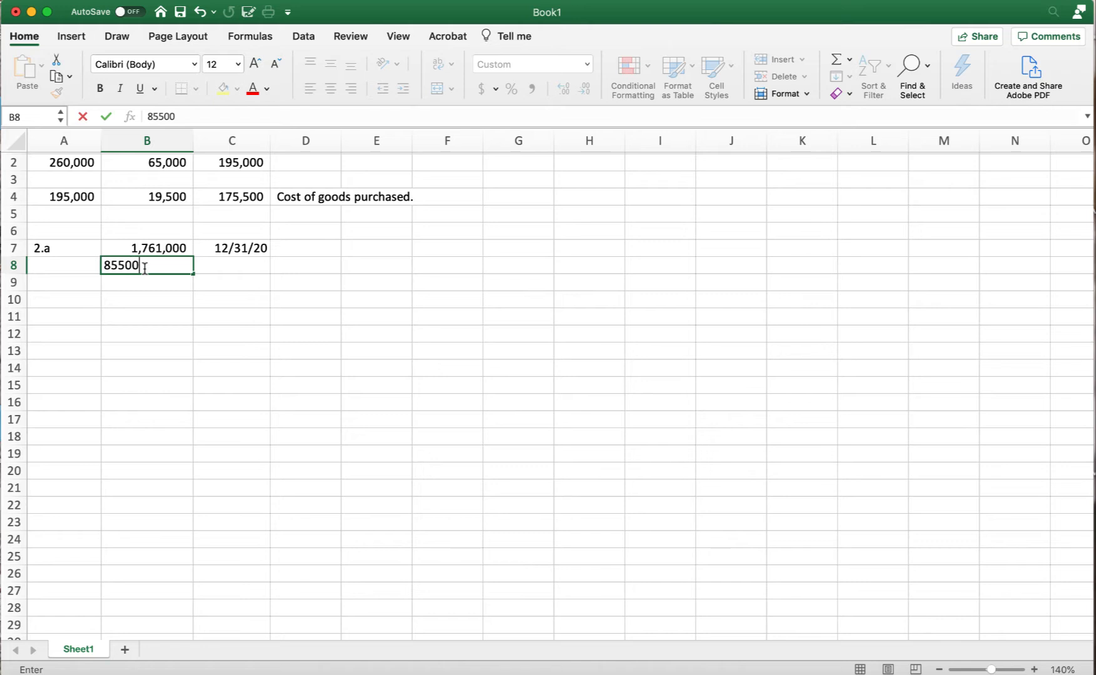
key(Return)
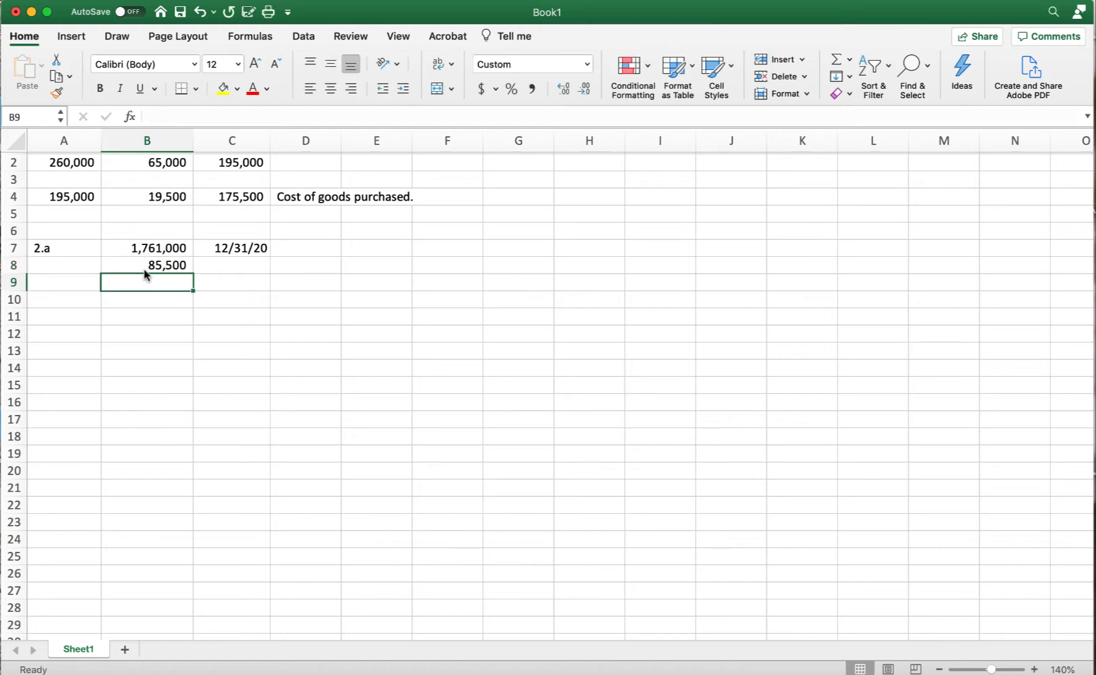
Add a bottom border to cell B8 and sum the two 2.a amounts above it in cell B9.
click(144, 267)
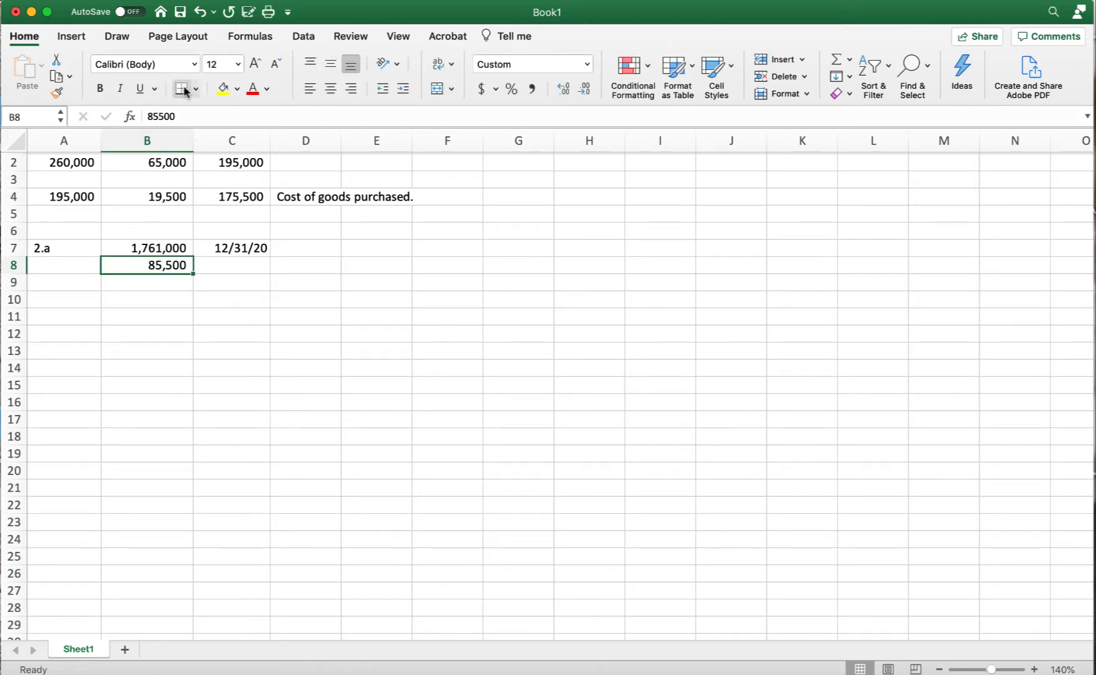
click(137, 286)
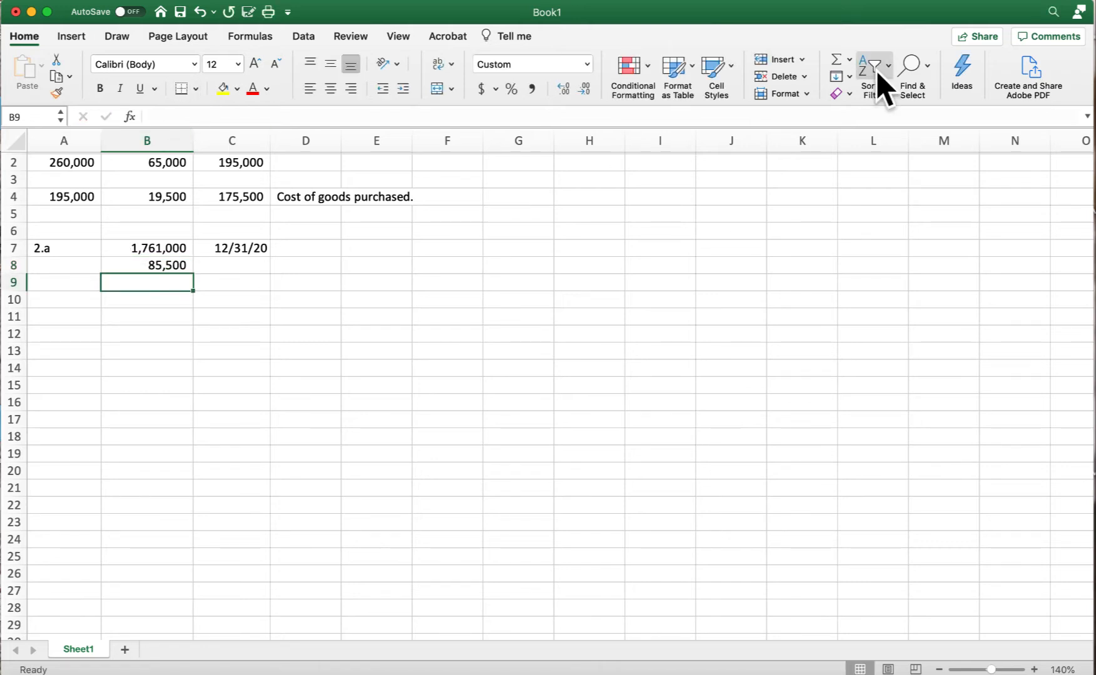
click(838, 61)
key(Return)
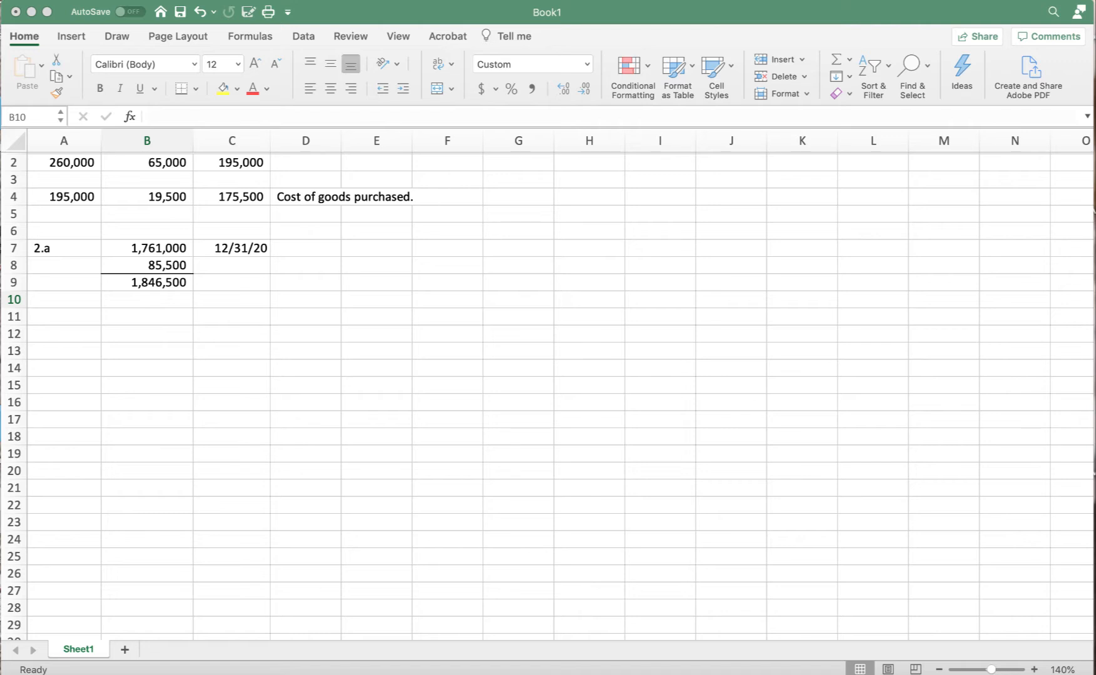
Enter the label 2.b in cell A11, two rows below the 2.a total.
click(46, 317)
click(40, 320)
text(2)
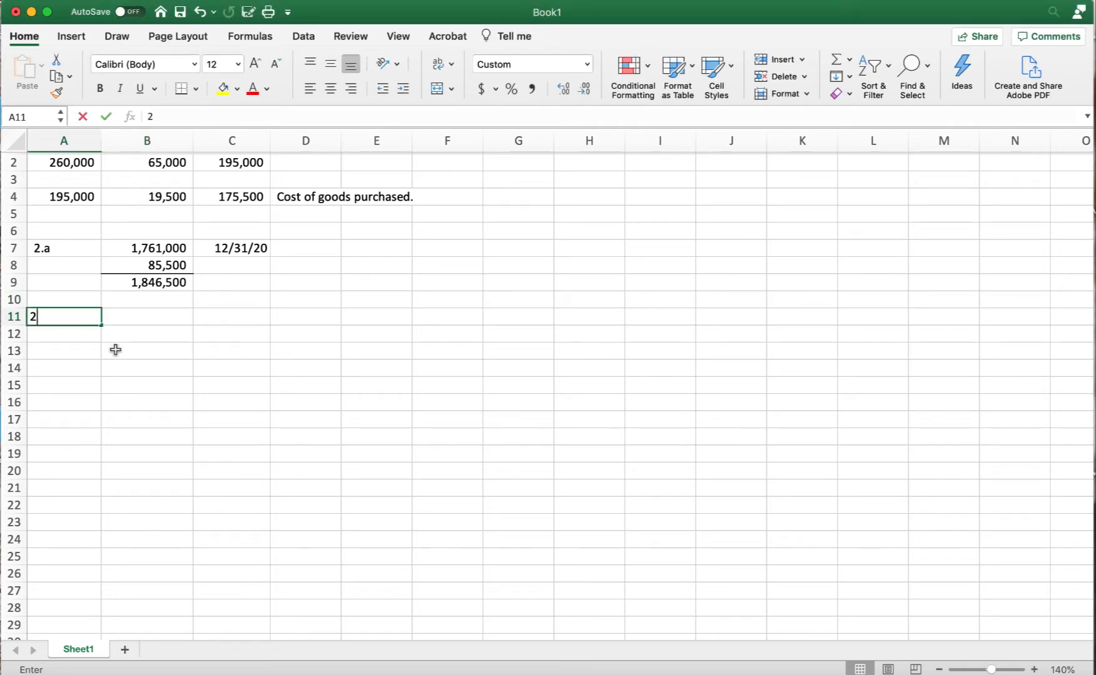
text(.)
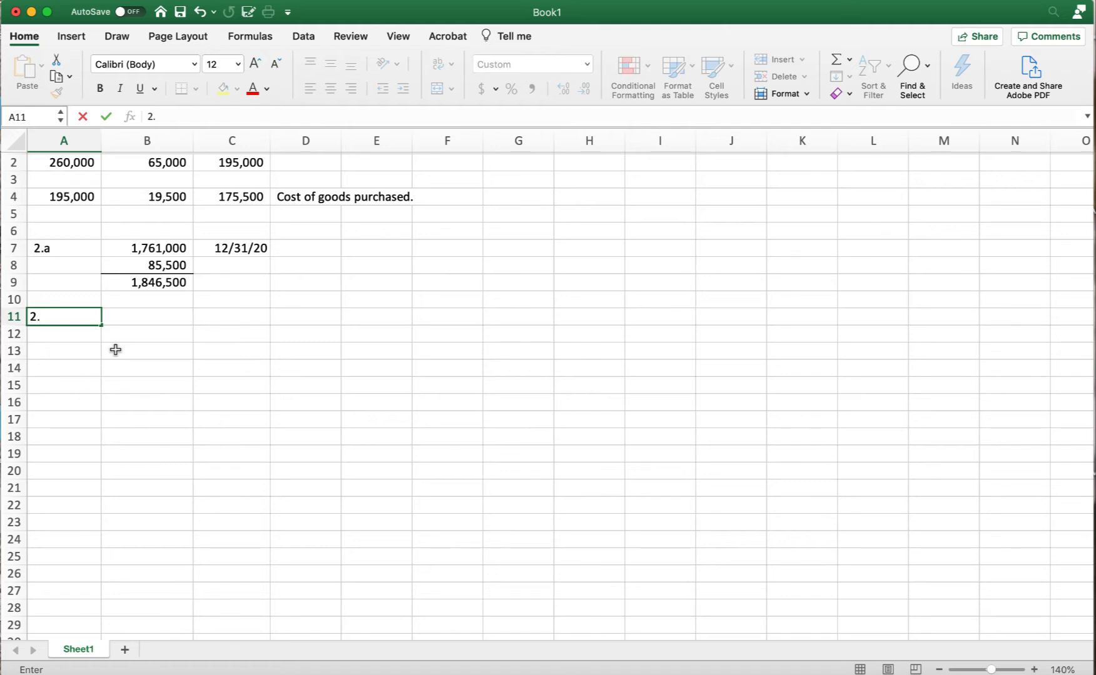
text(b)
key(Return)
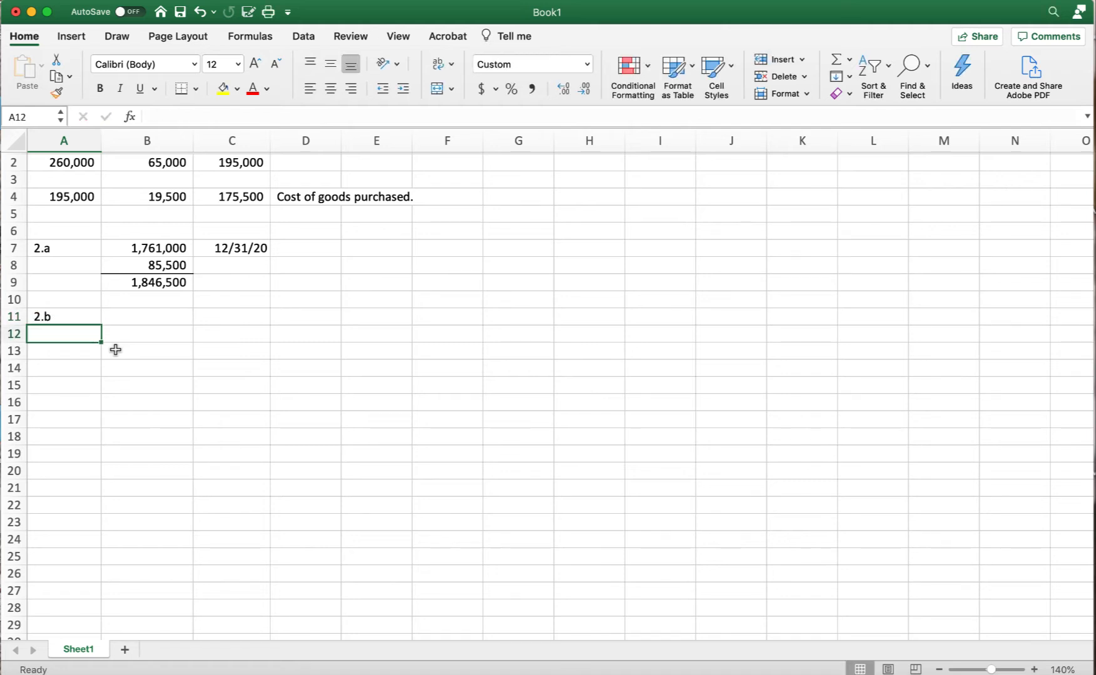
click(133, 323)
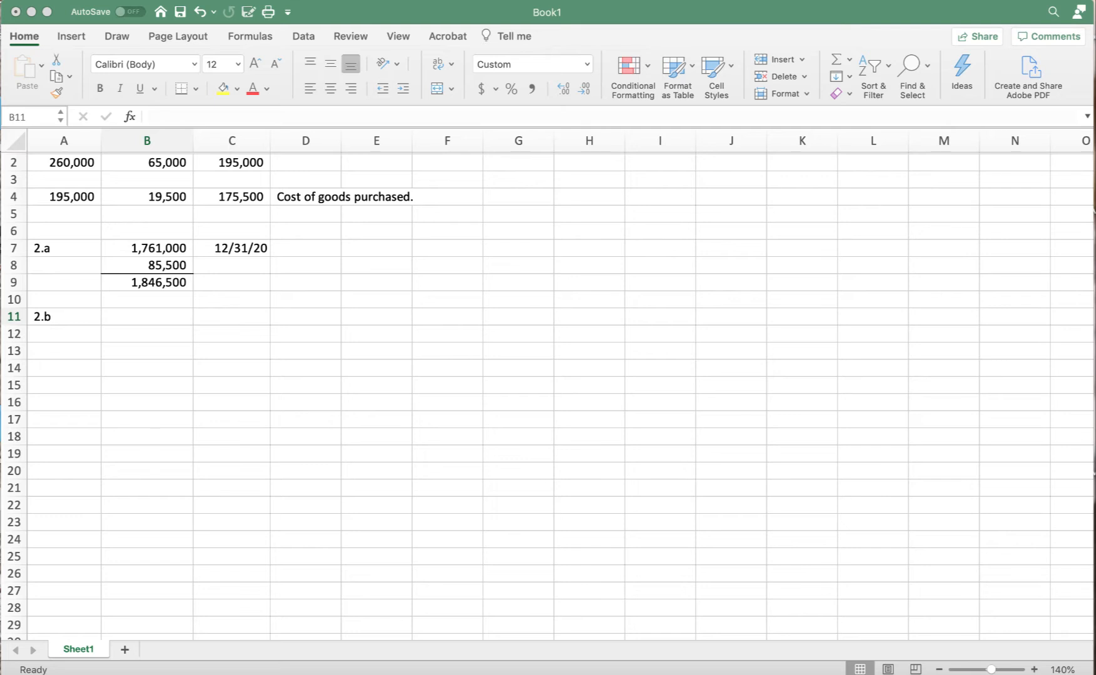
Enter the heading "f.o.b shipping" in cell G8.
click(516, 263)
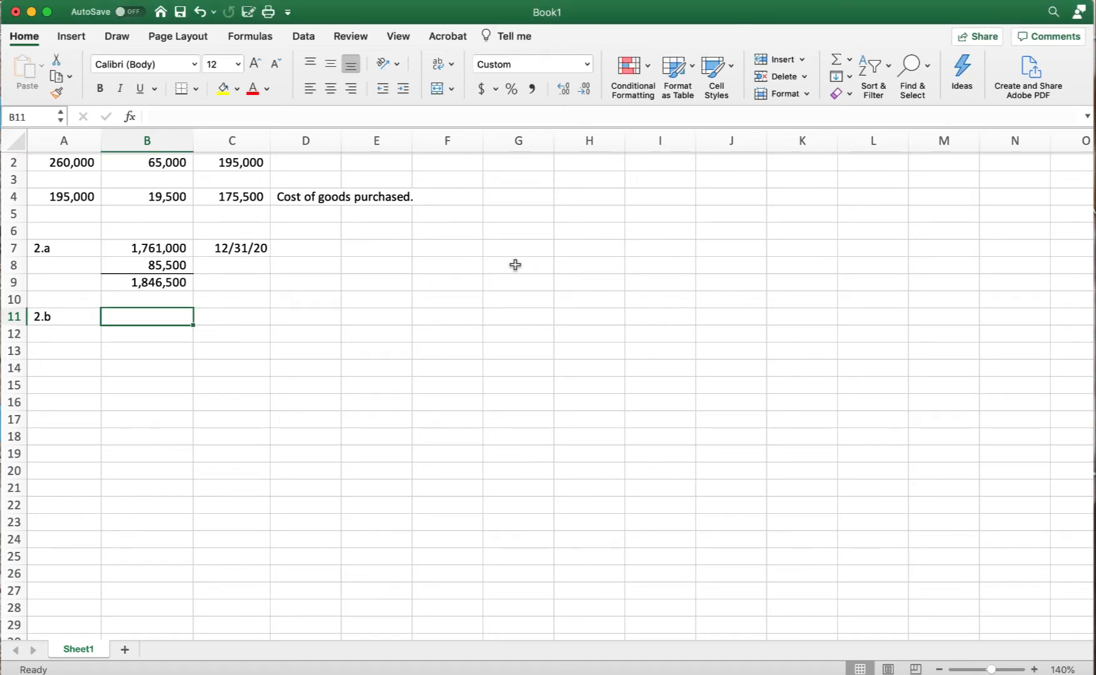
click(516, 264)
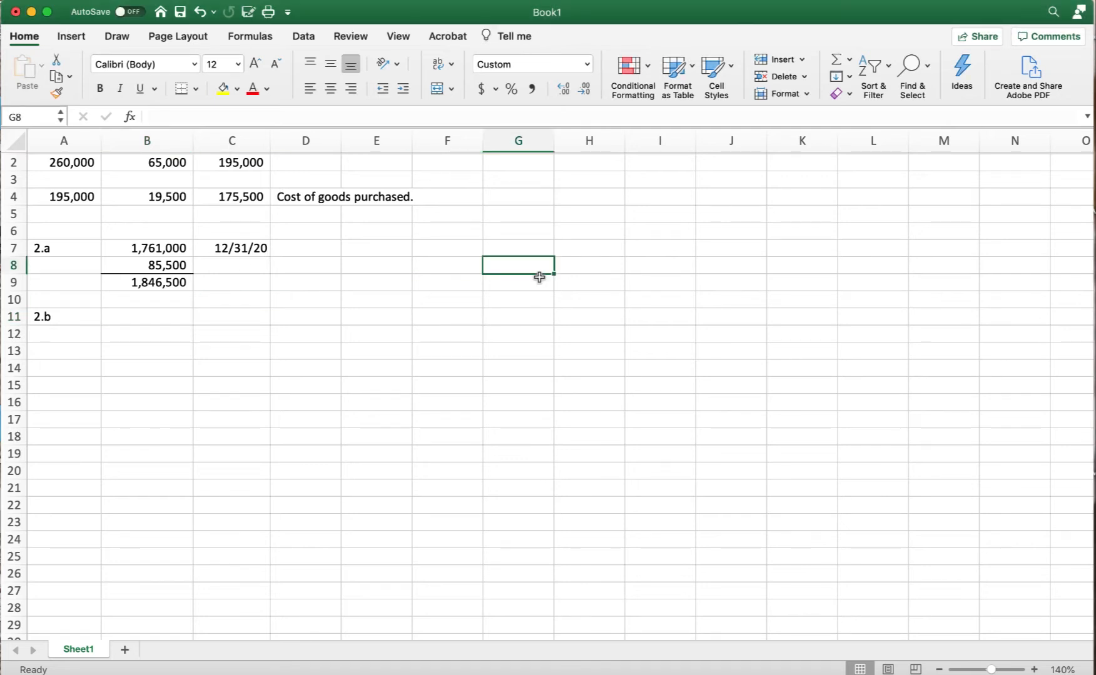
text(f.o)
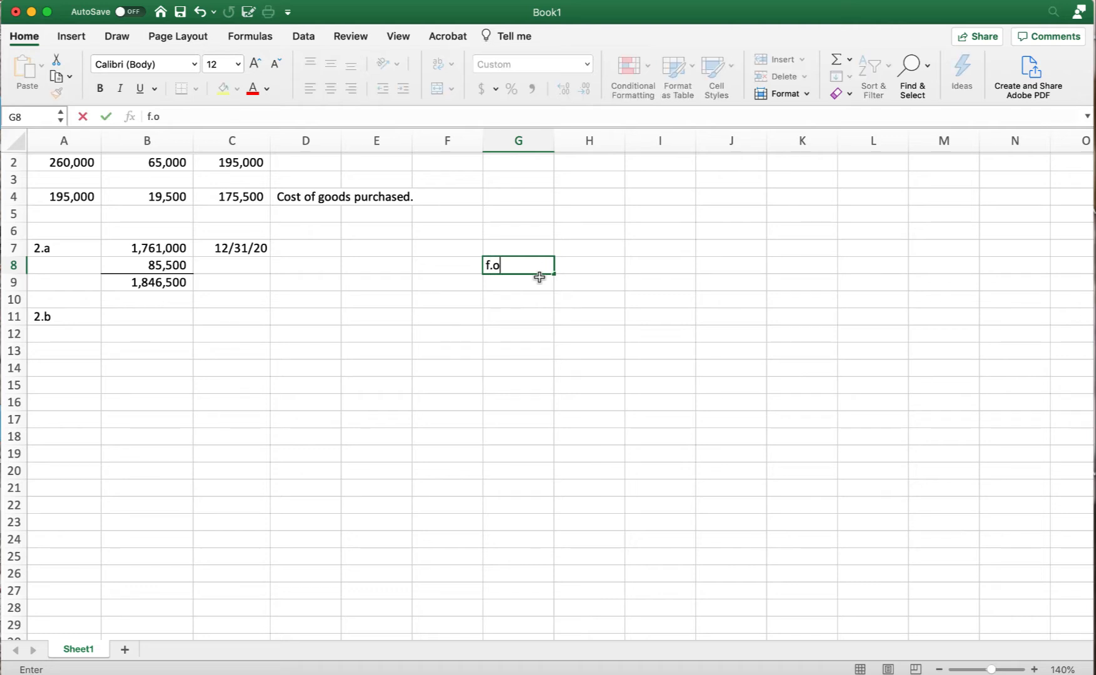
text(.b shipping)
key(Tab)
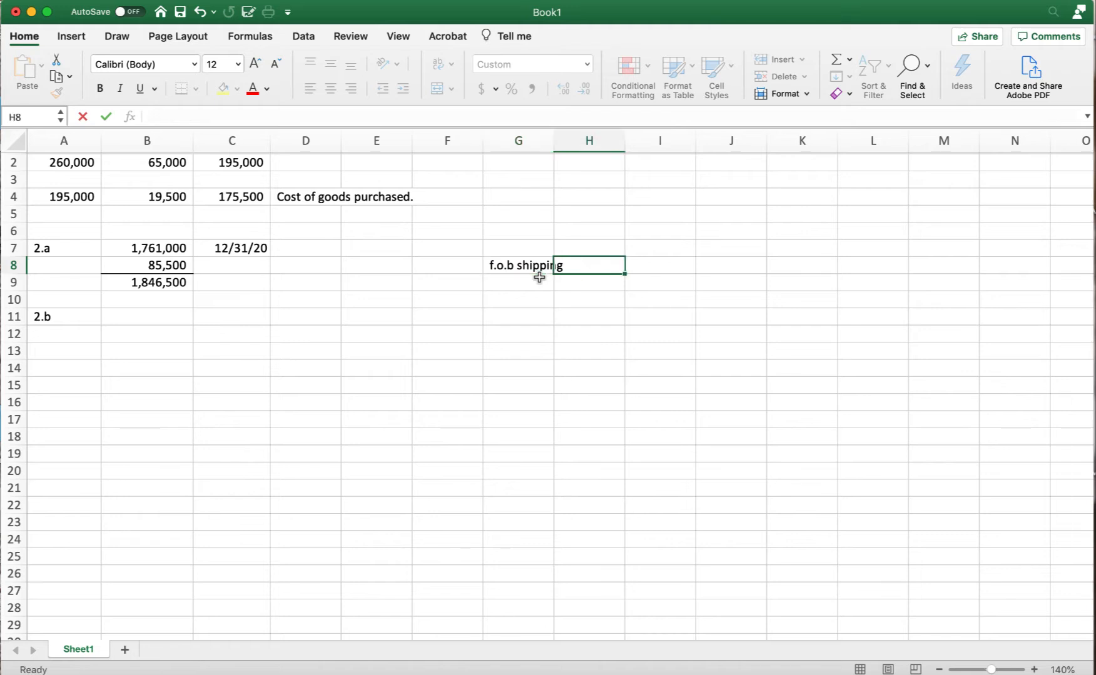
Enter the explanation "Buyer takes legal possession when shipped." in cell I8, on the f.o.b shipping row.
key(Tab)
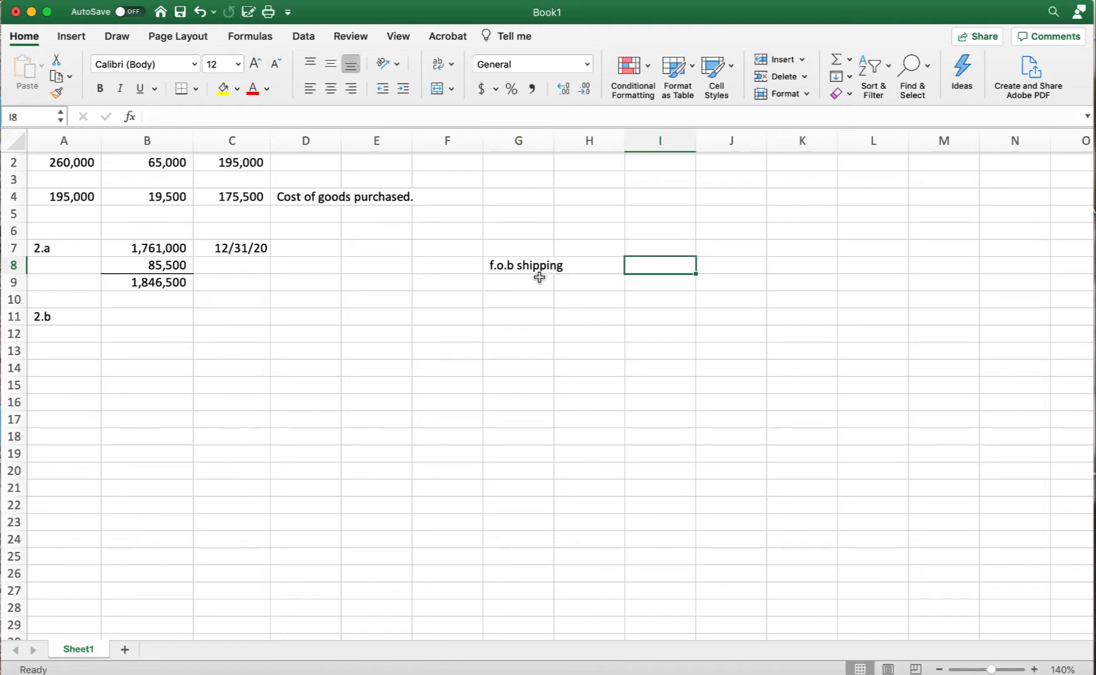
text(Buyer )
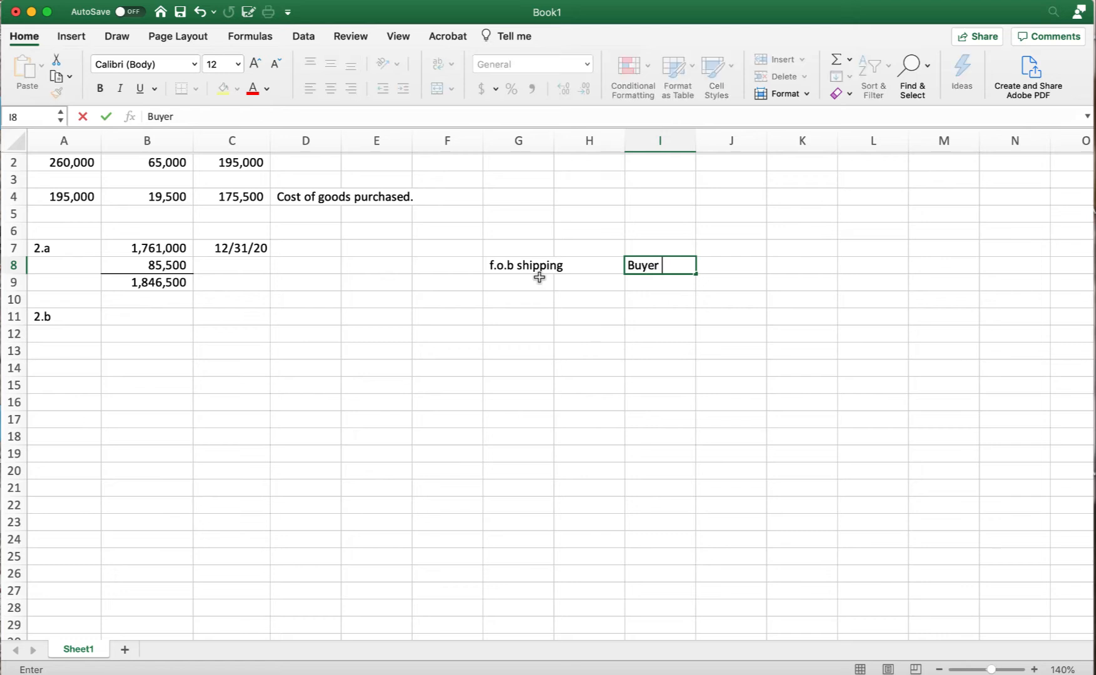
text(takes legal p)
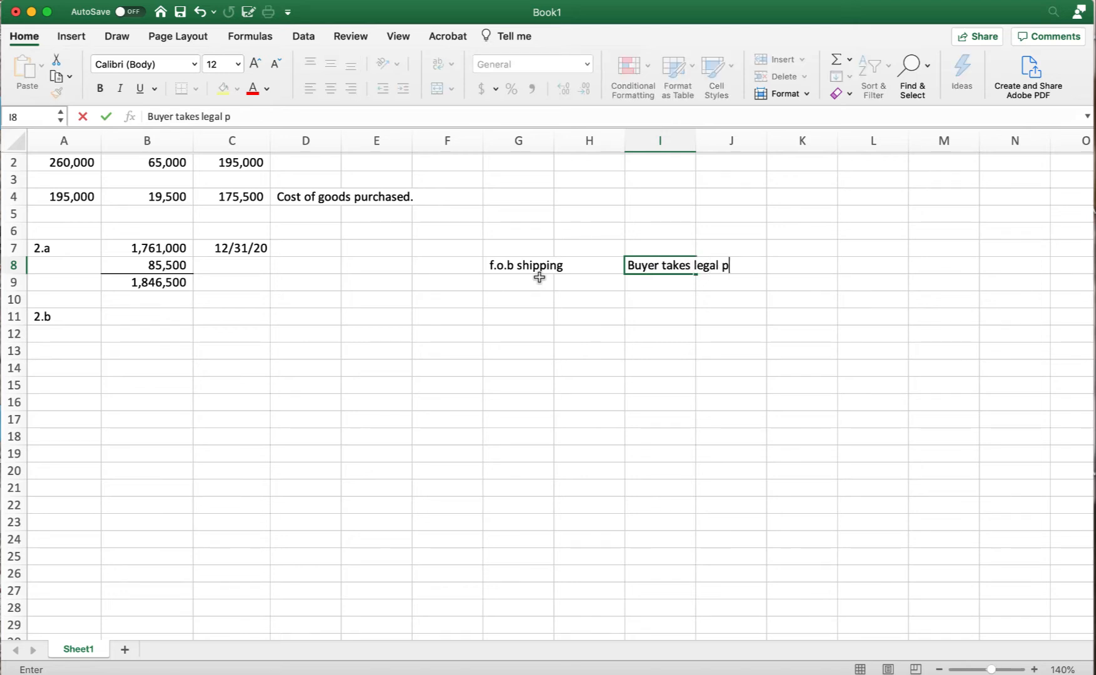
text(ossession)
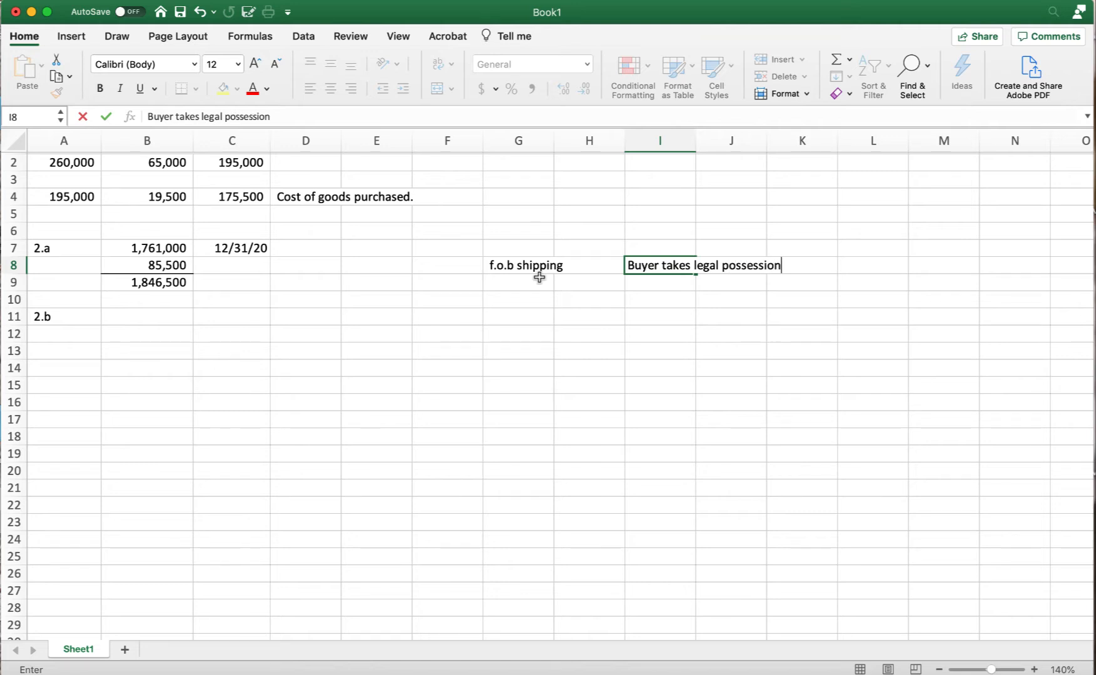
text( when shipped.)
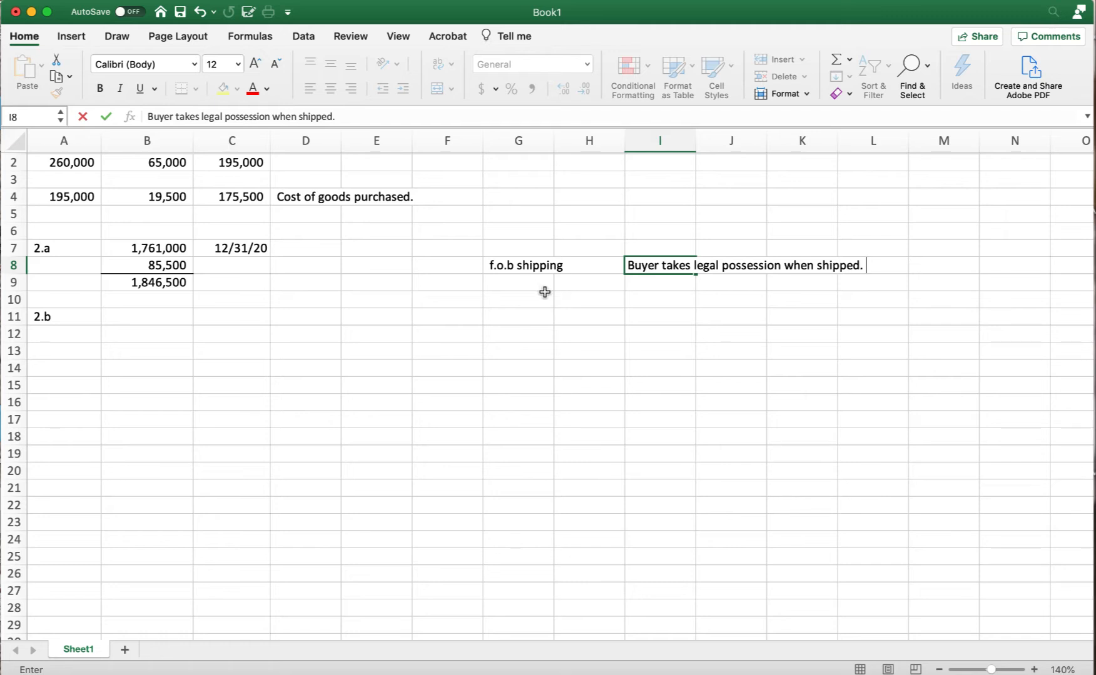
Enter the date 1/1/2021 in cell G10, below the f.o.b shipping heading.
click(515, 301)
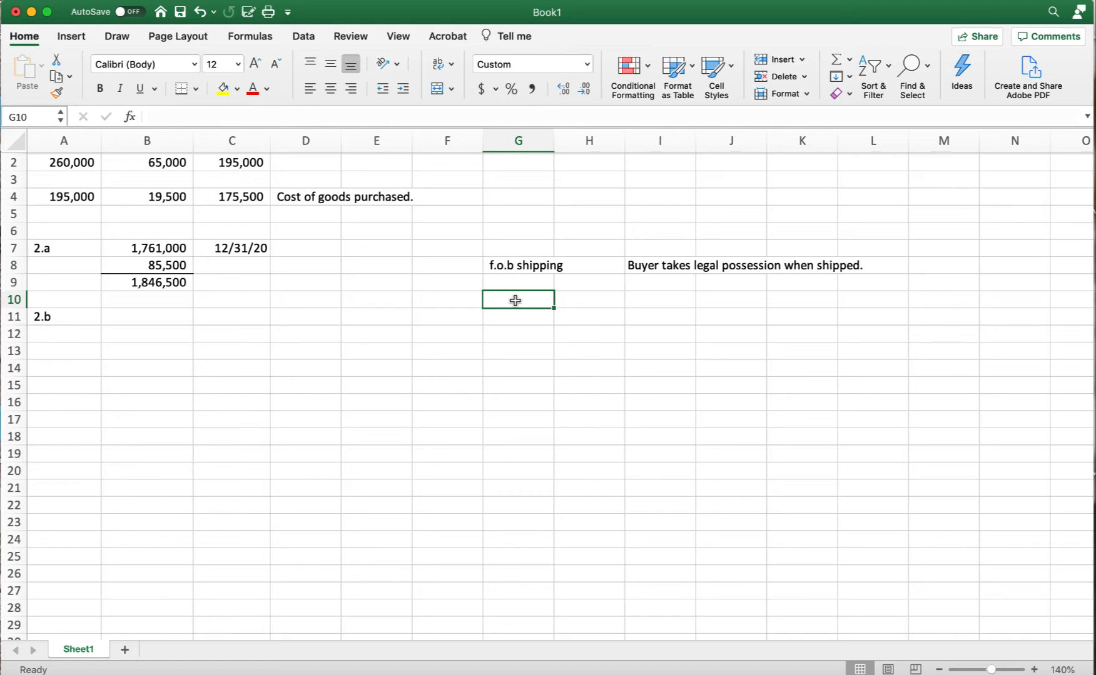
text(1/1/)
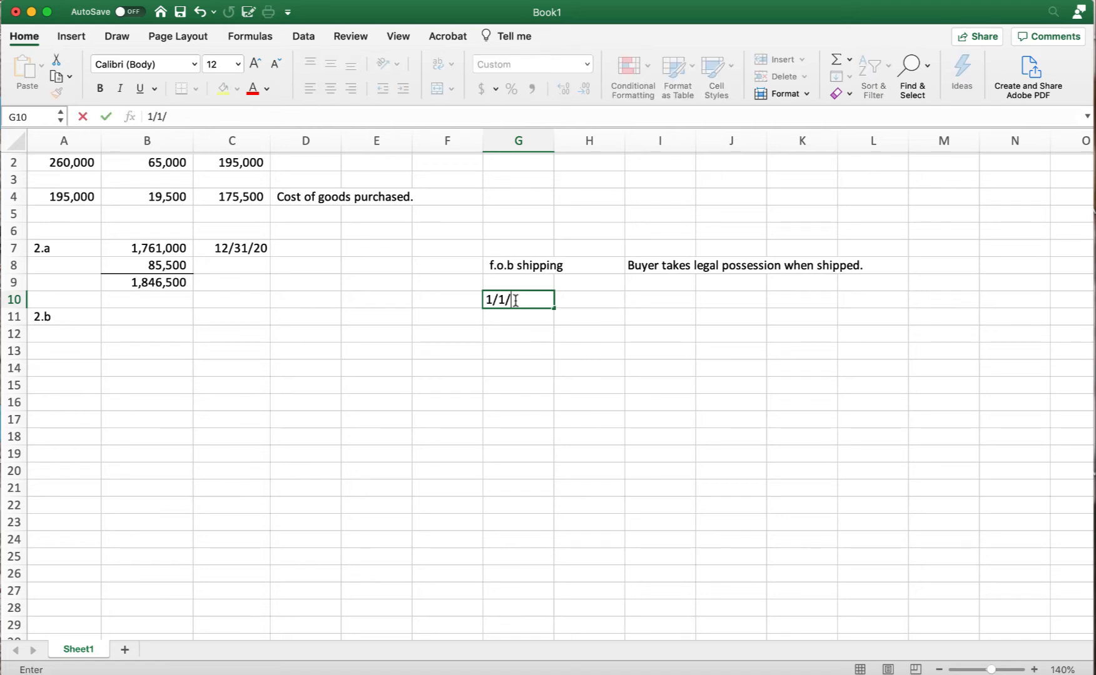
text(0)
key(BackSpace)
text(2021)
key(Return)
Apply the Short Date number format to cell G10.
scroll(516, 306, right, 1)
click(507, 286)
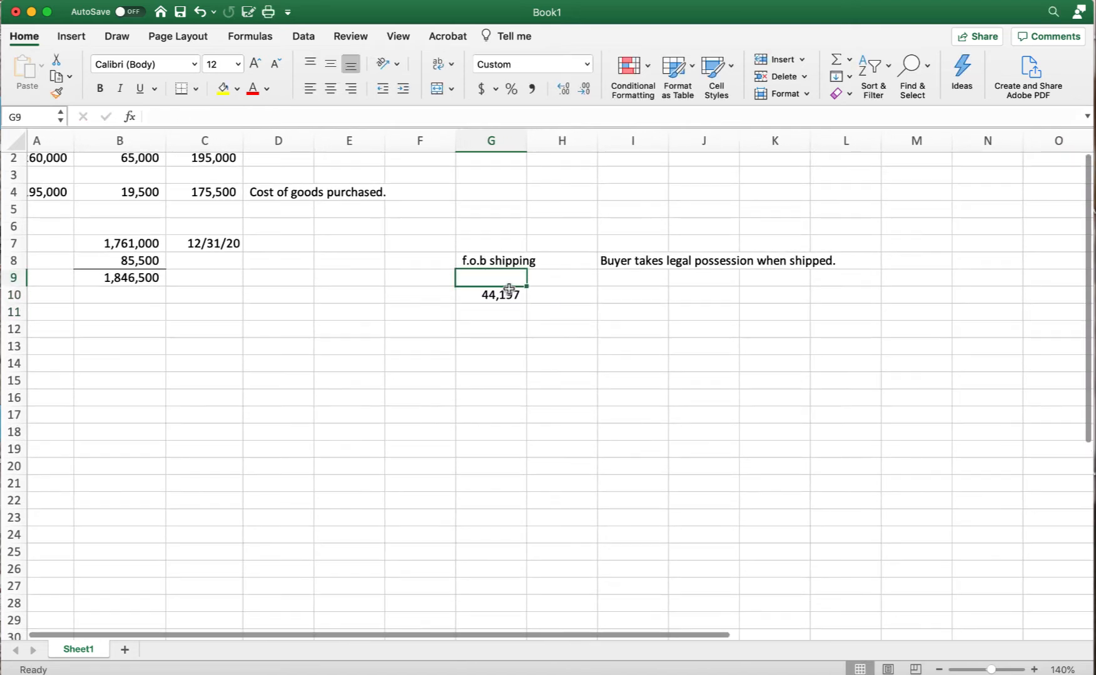
click(506, 295)
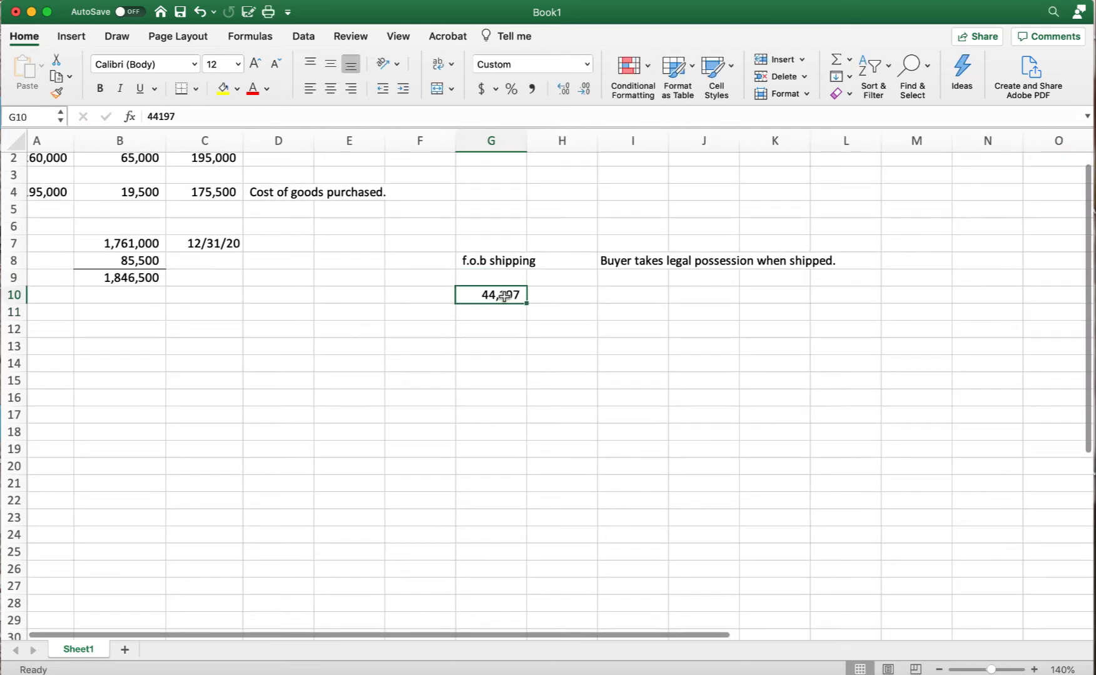
click(586, 64)
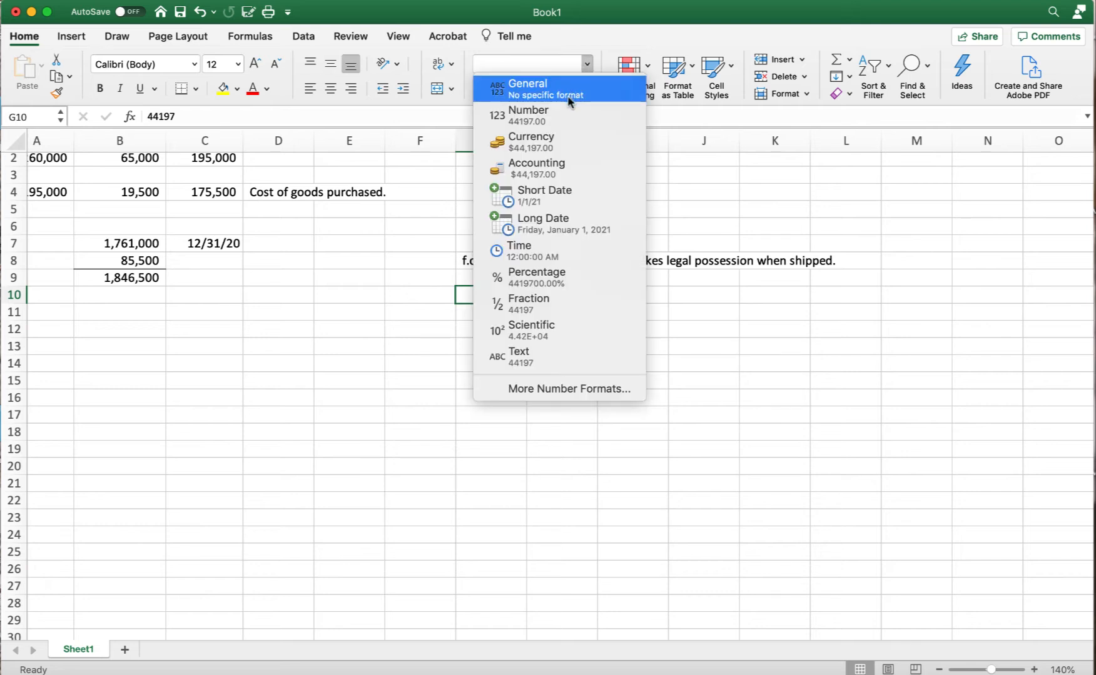
click(554, 195)
scroll(387, 366, left, 2)
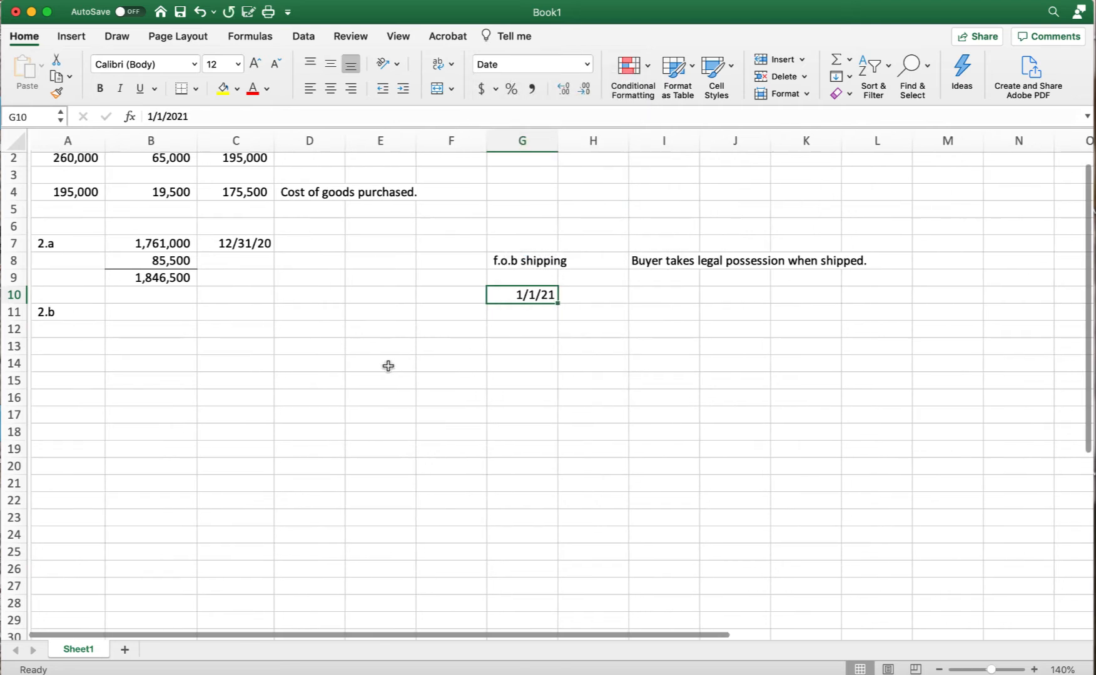
Enter the answer "61,000 inventory shipped f.o.b shipping point on jan 1 2021 should remain in pine's inventory." in cell B11, beside 2.b.
click(149, 316)
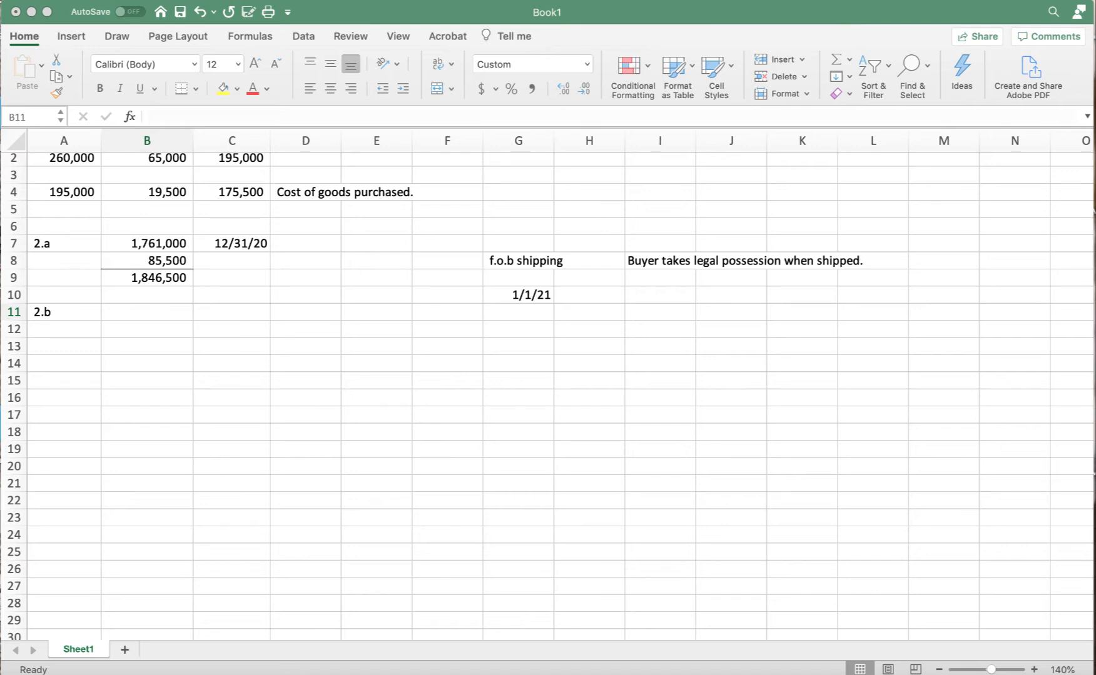
click(120, 309)
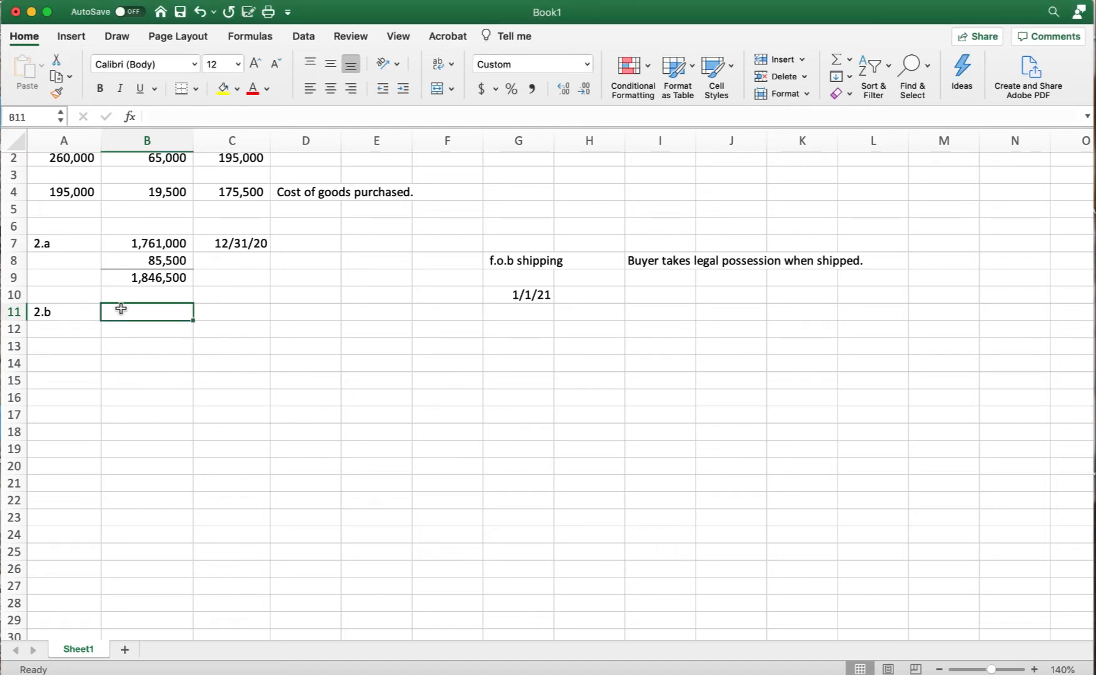
text(61)
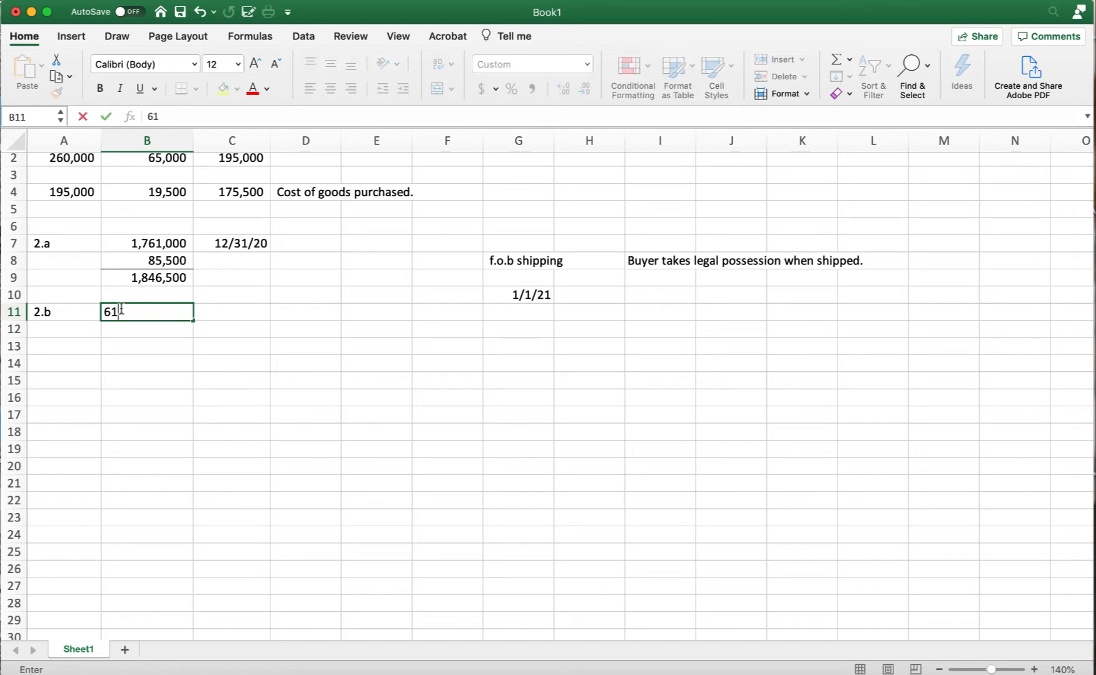
text(,000 inve)
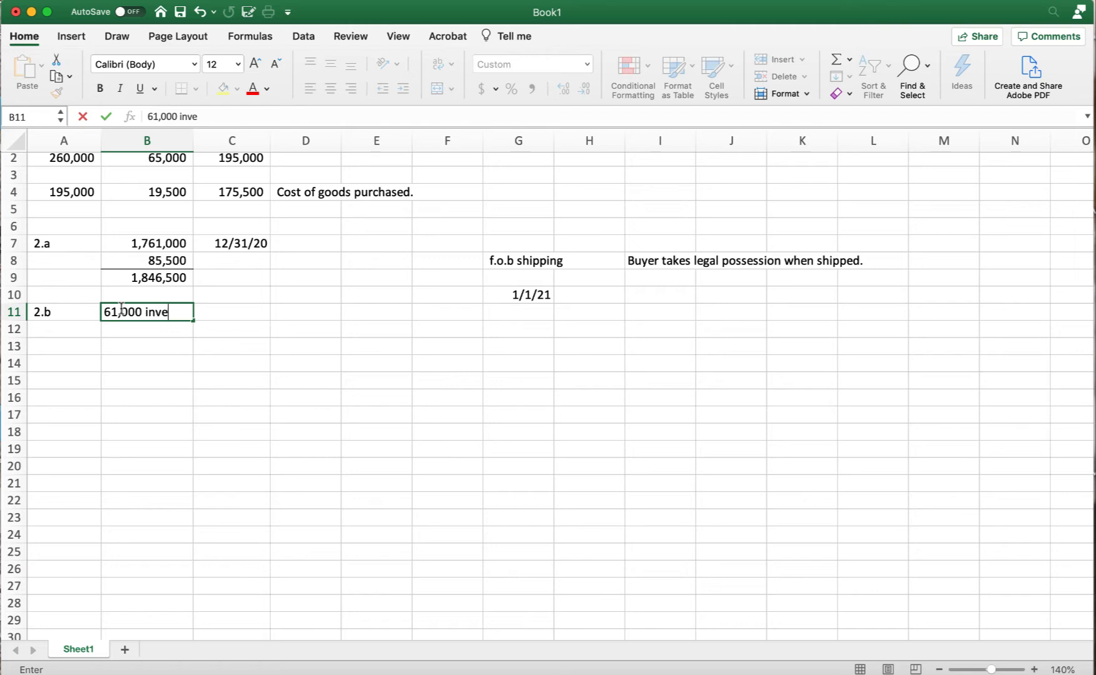
text(ntory shii)
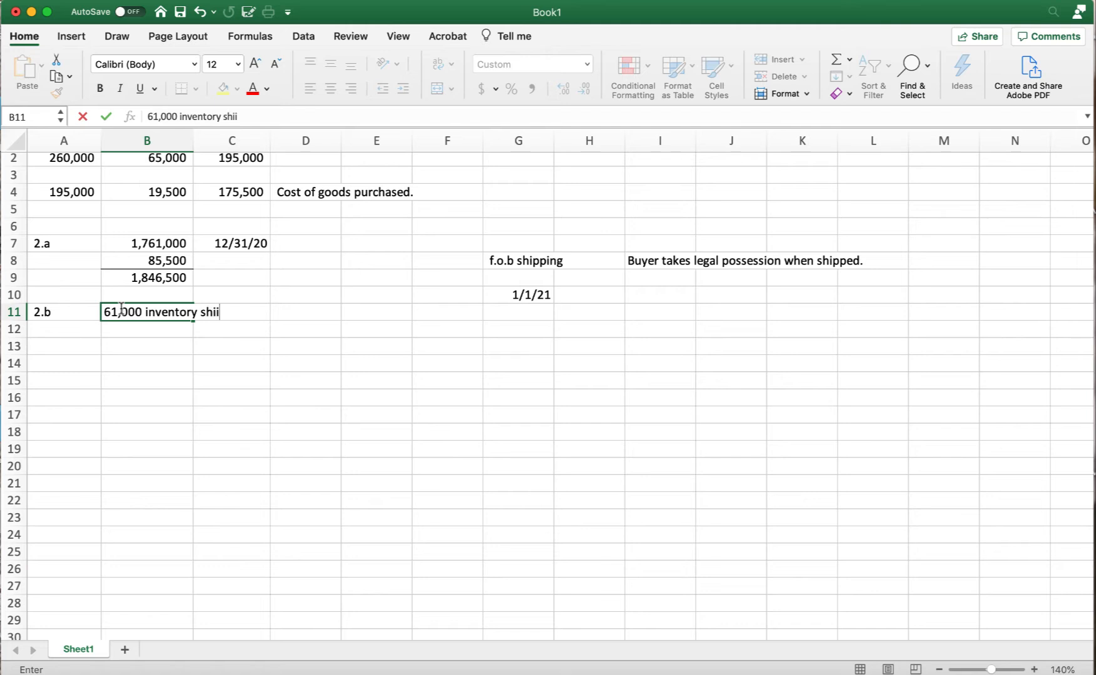
key(BackSpace)
text(pped f.o.b sho)
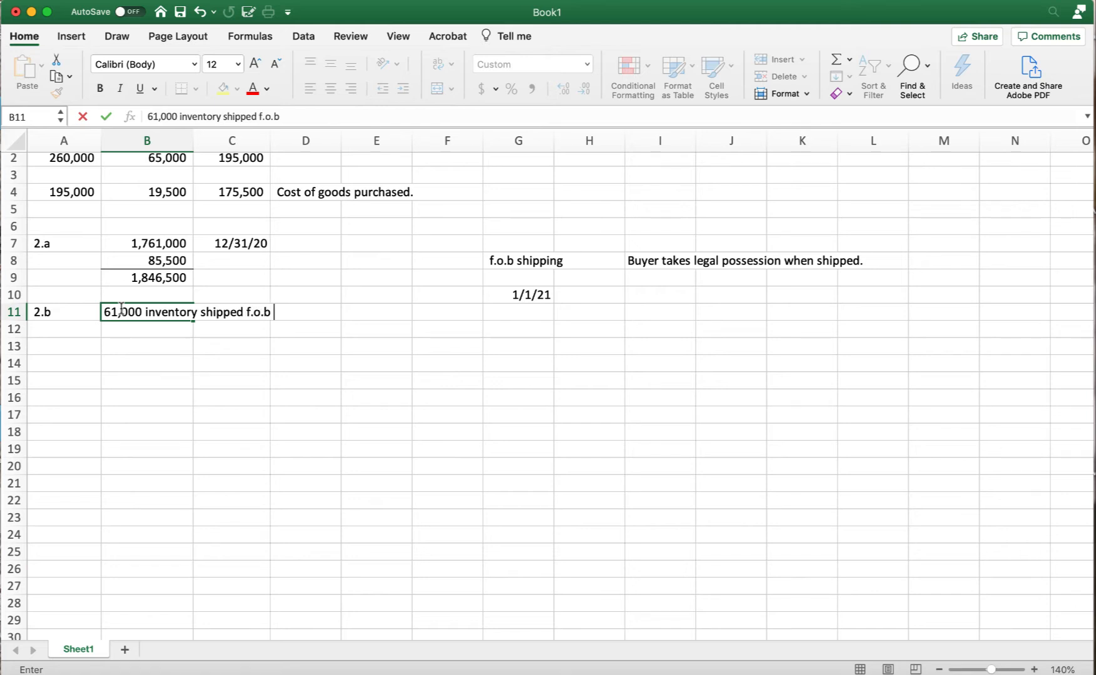
text(w)
key(BackSpace)
key(BackSpace)
text(ippih)
key(BackSpace)
key(BackSpace)
text(ng point )
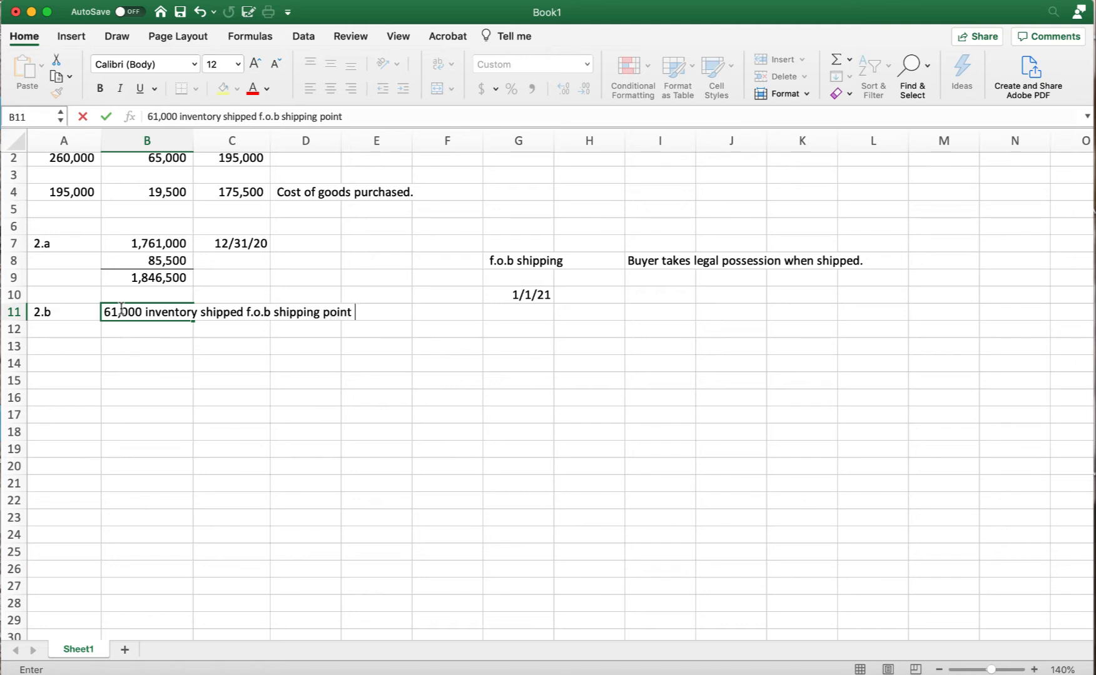
text(on jan 1 20201)
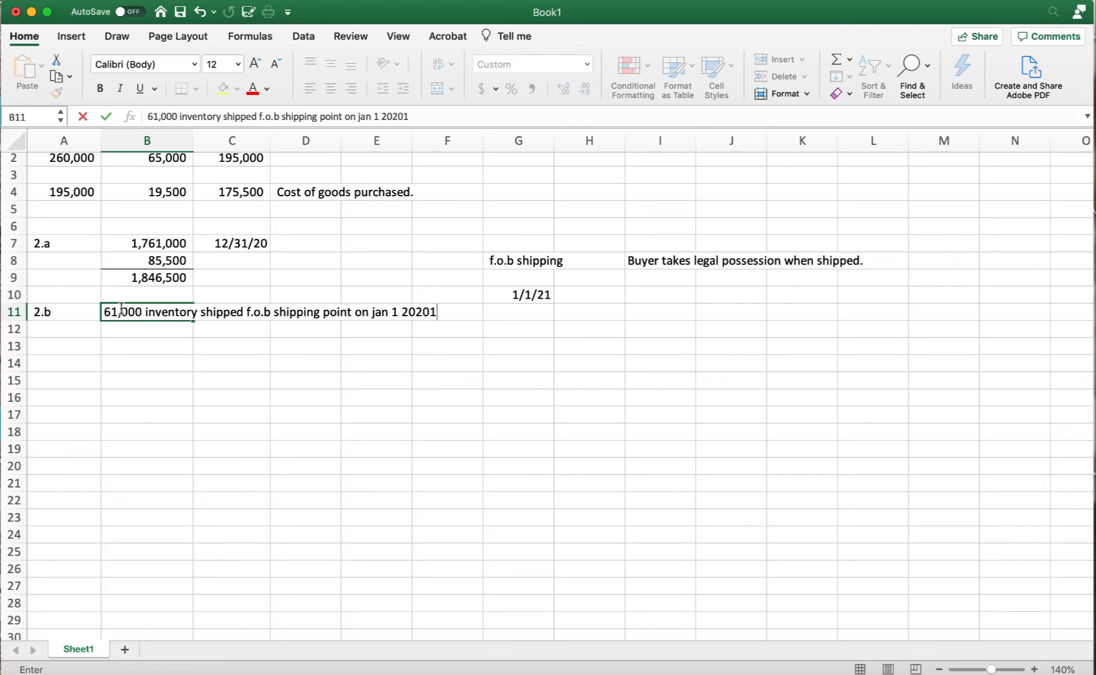
key(BackSpace)
key(BackSpace)
key(BackSpace)
text(21)
text( shpou;d)
key(BackSpace)
key(BackSpace)
key(BackSpace)
key(BackSpace)
key(BackSpace)
key(BackSpace)
key(BackSpace)
text(hopuld)
key(BackSpace)
key(BackSpace)
key(BackSpace)
key(BackSpace)
key(BackSpace)
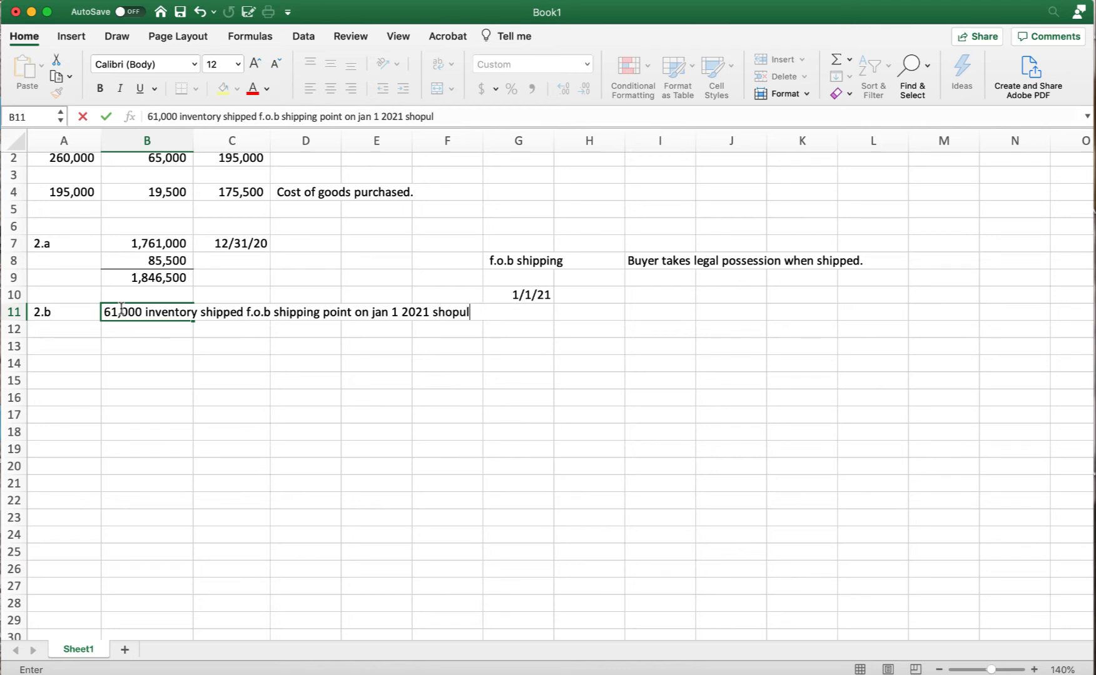
text(uld remain in)
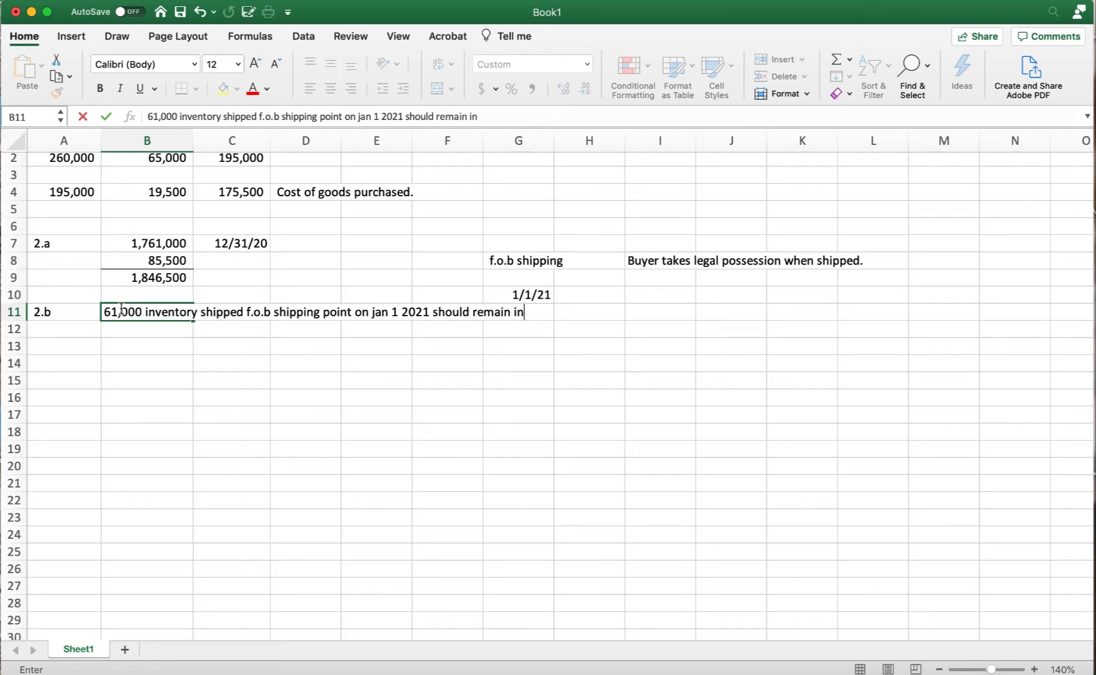
text( pine's inventory.)
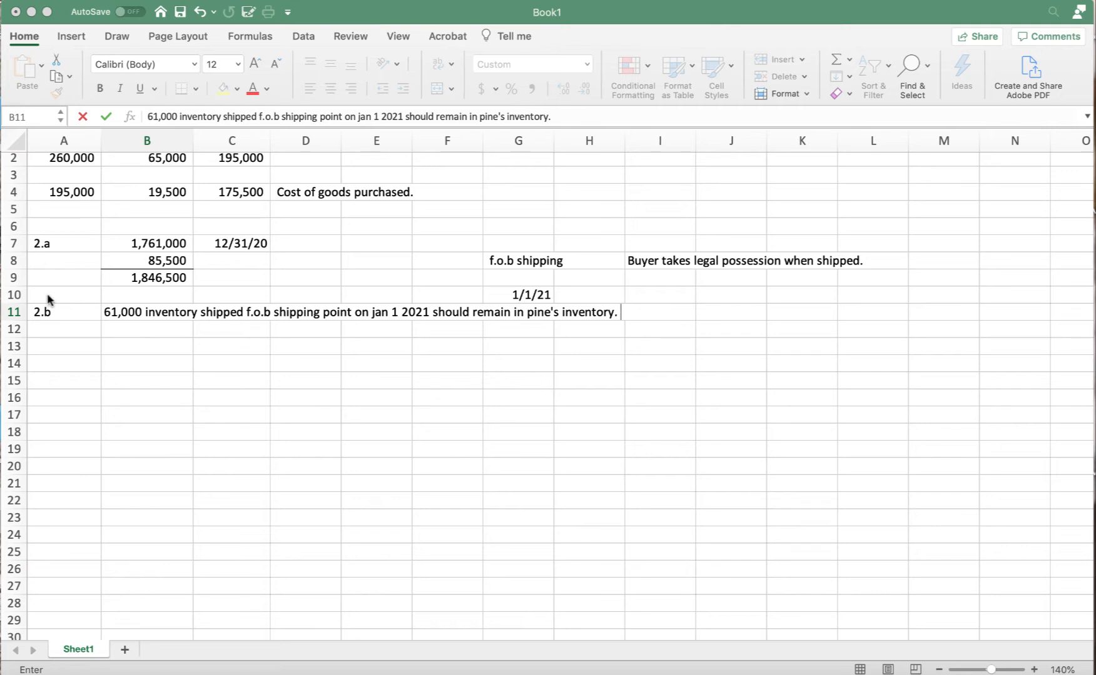
Finish the 2.b answer and enter the problem number 3 in cell A14.
click(52, 364)
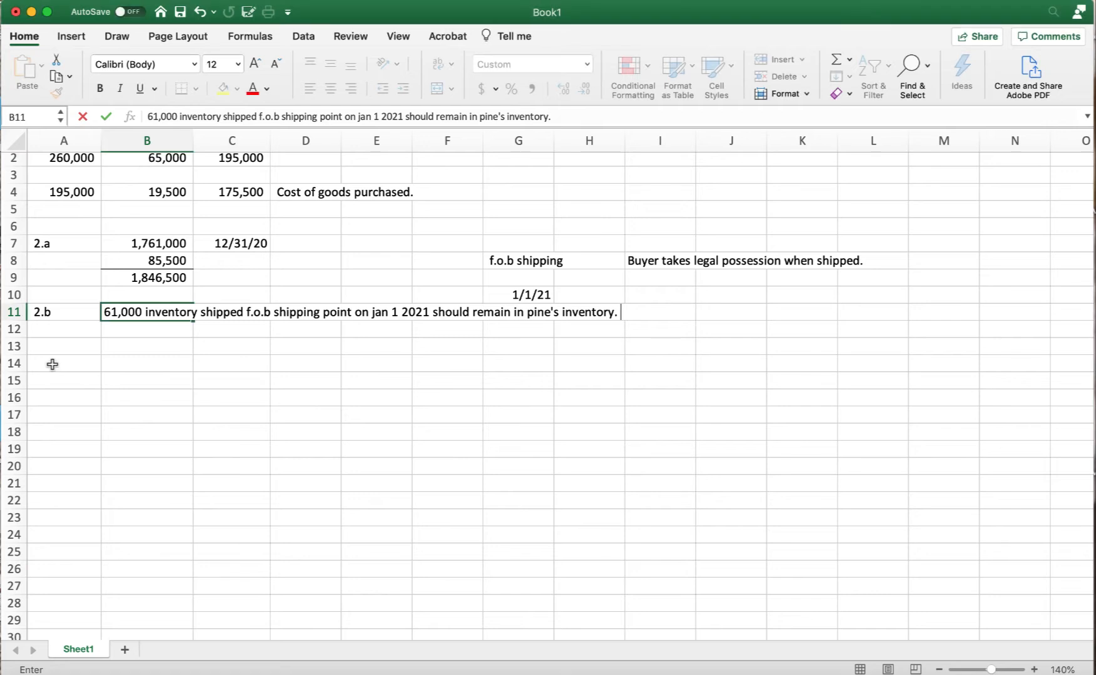
click(52, 364)
text(3)
key(Tab)
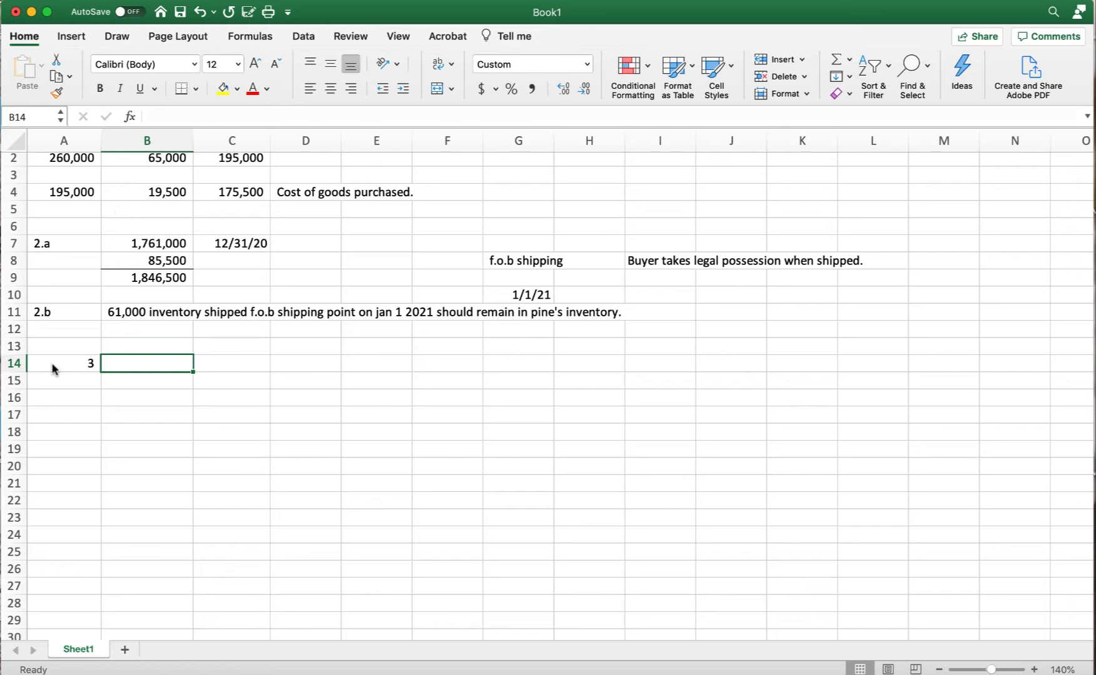
Enter the date July 1 in cell B14, beside problem 3, and apply the Short Date format to B14:B20.
text(July 1)
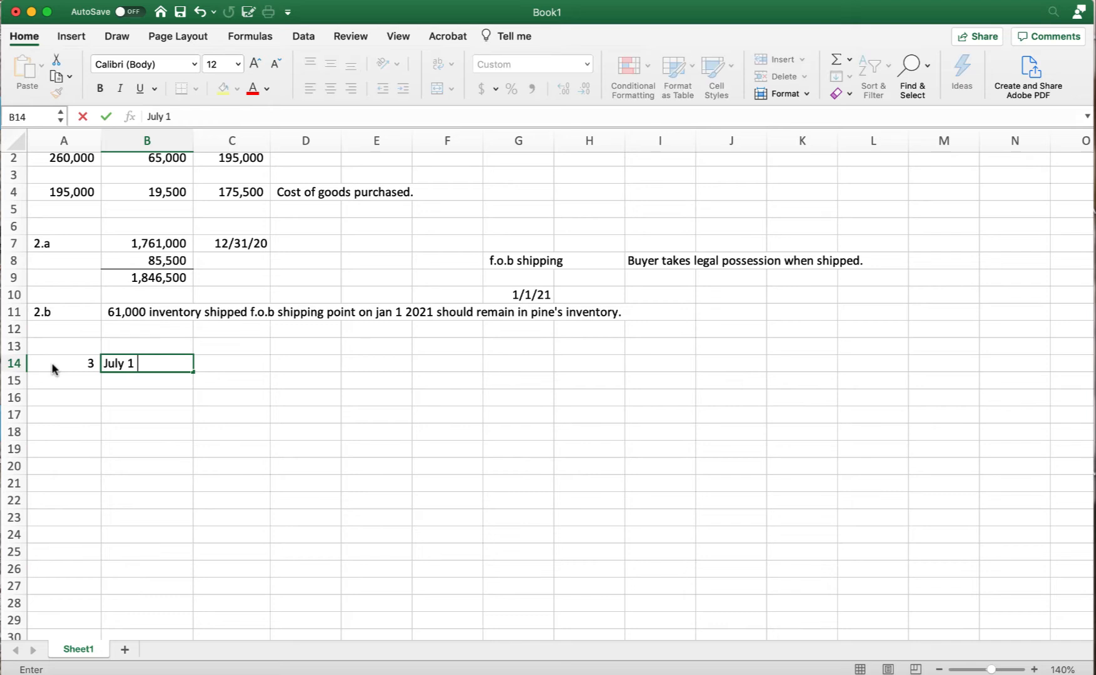
key(Tab)
key(Left)
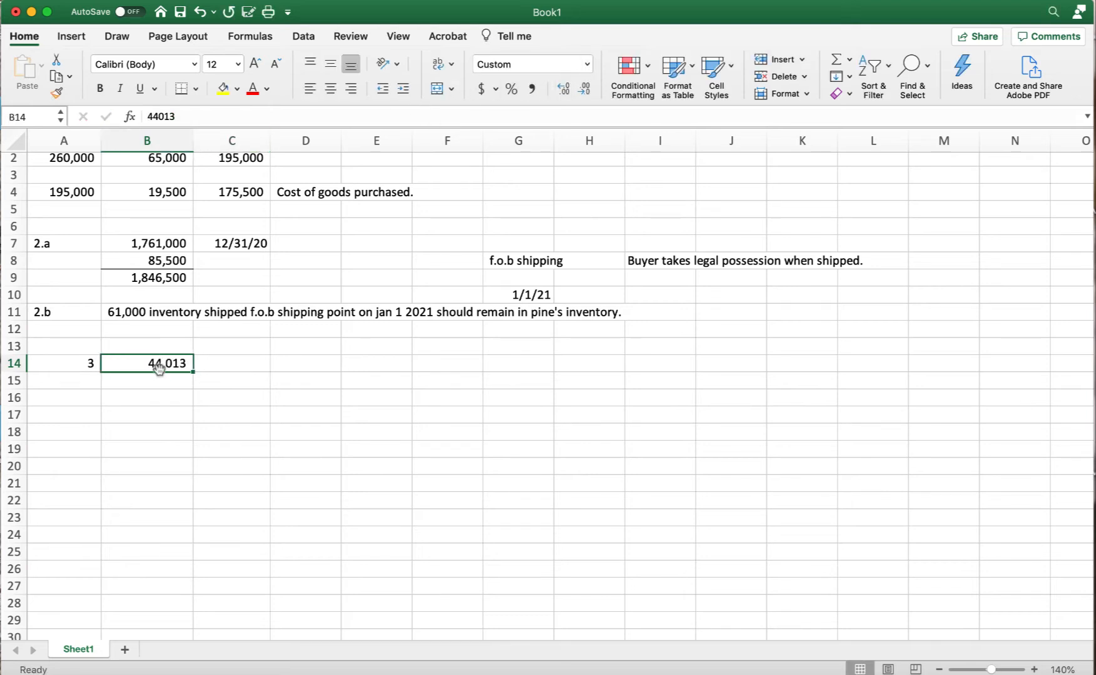
drag(156, 370, 152, 472)
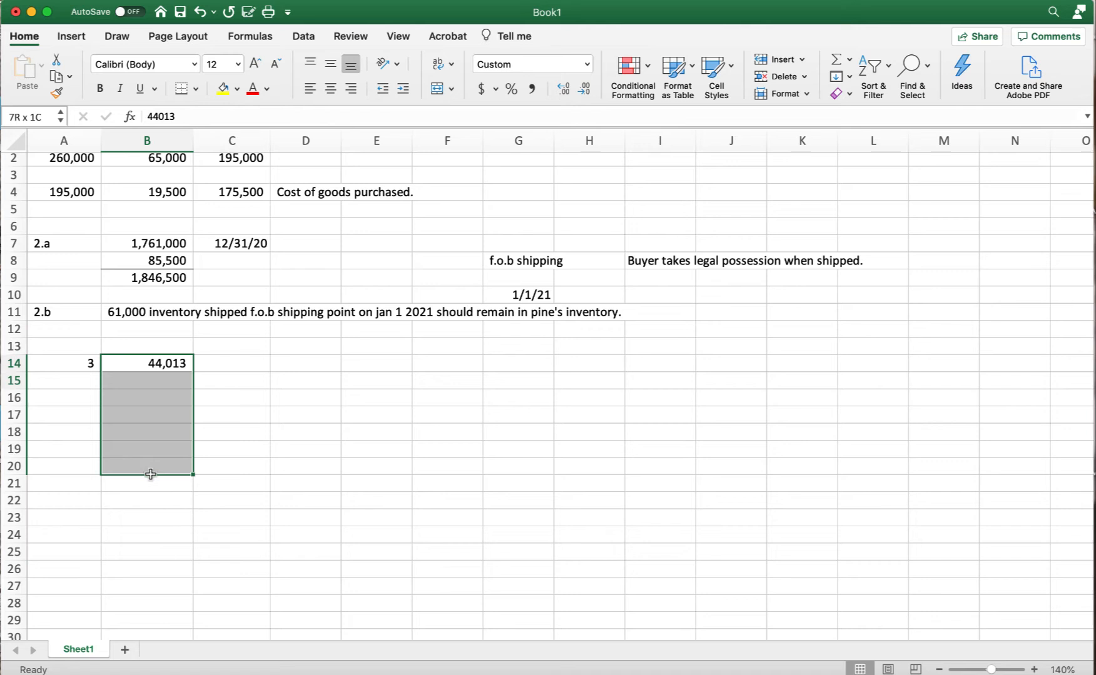
click(586, 65)
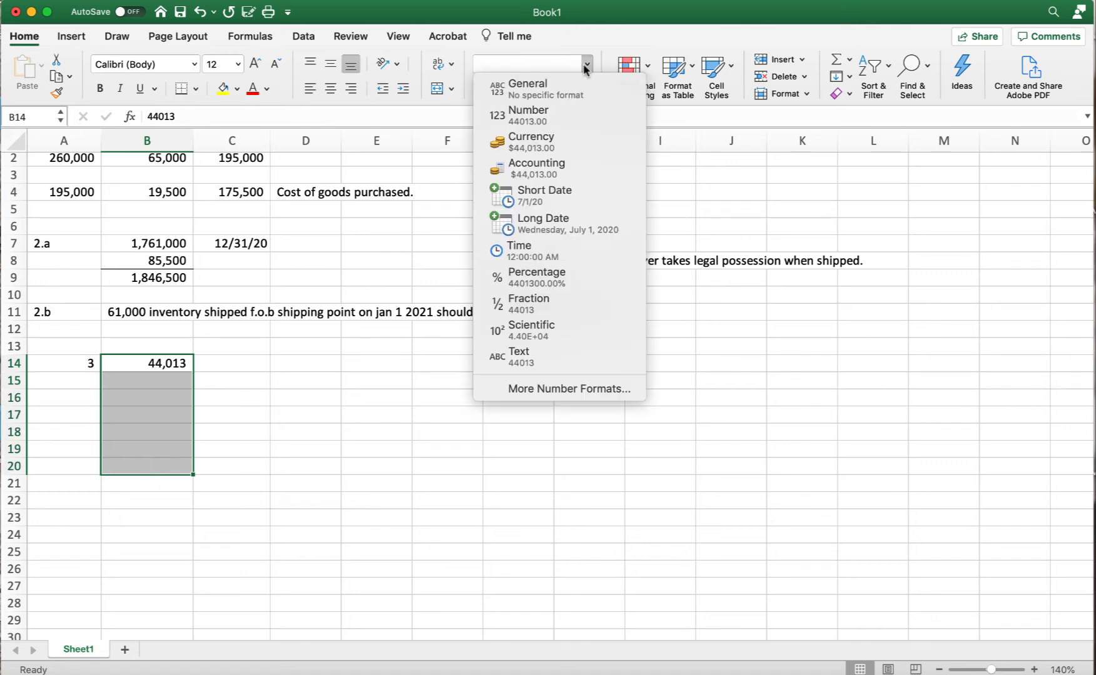
click(550, 199)
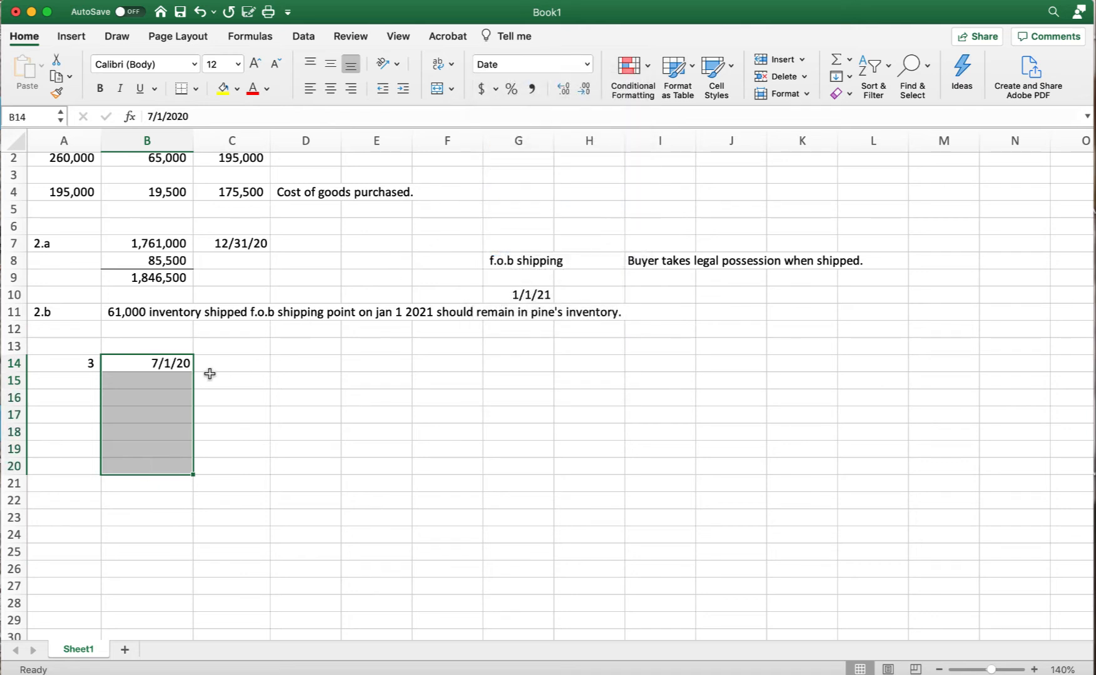
click(166, 367)
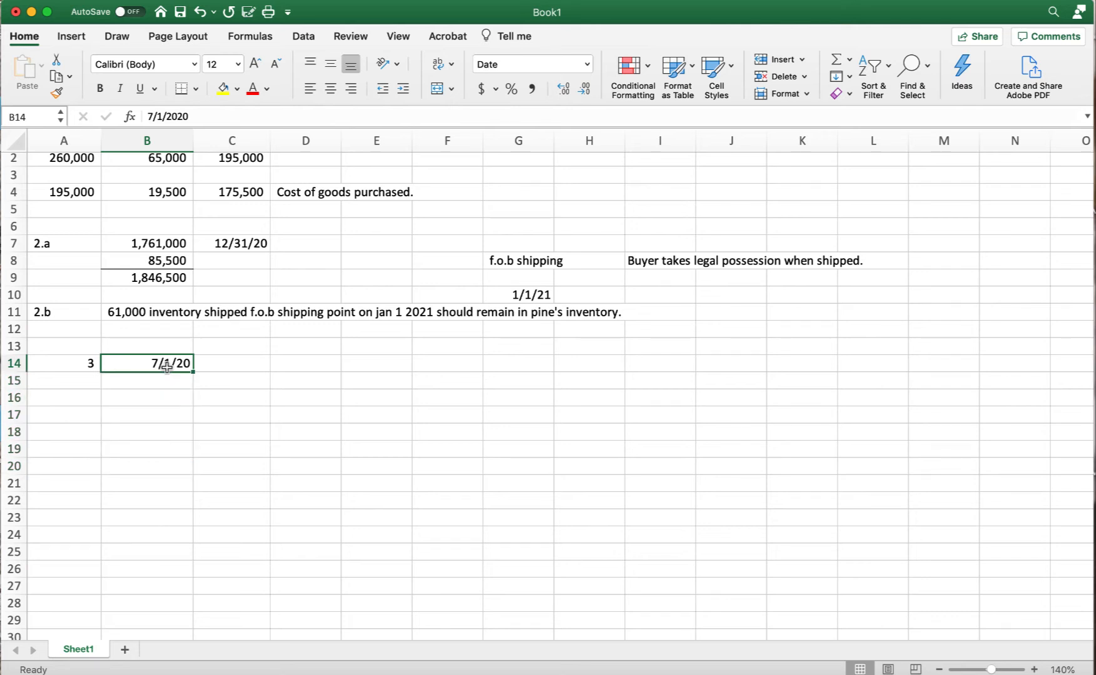
Enter 1000 in C14 and 62 in D14, formatting D14 as a dollar accounting amount without decimals.
click(228, 366)
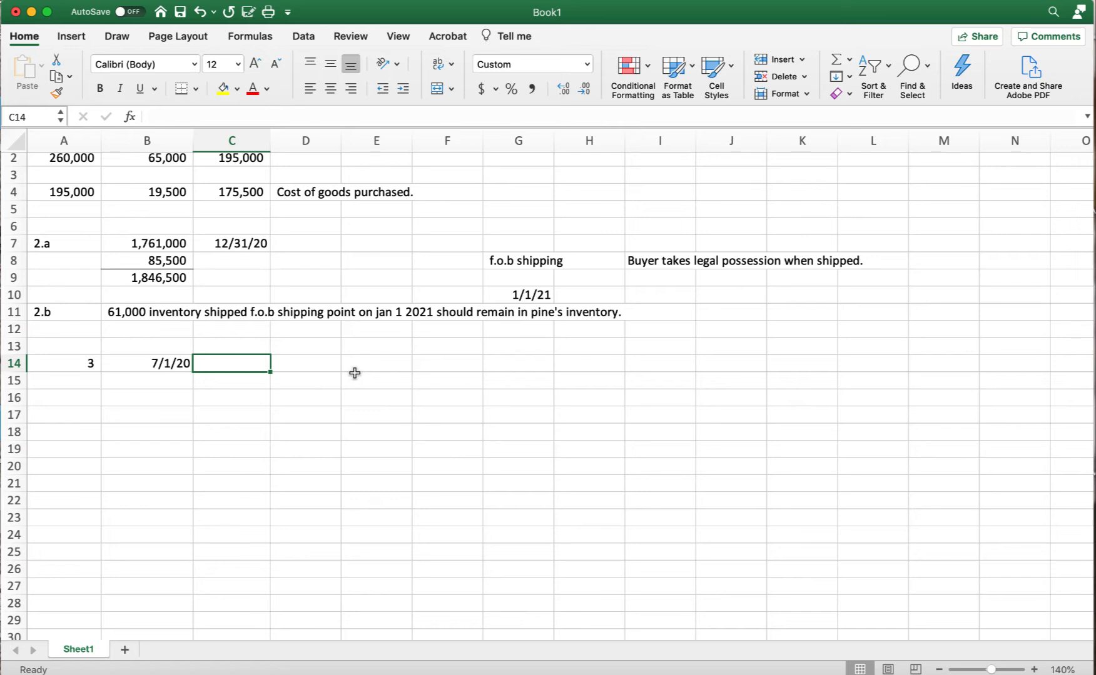
text(1000)
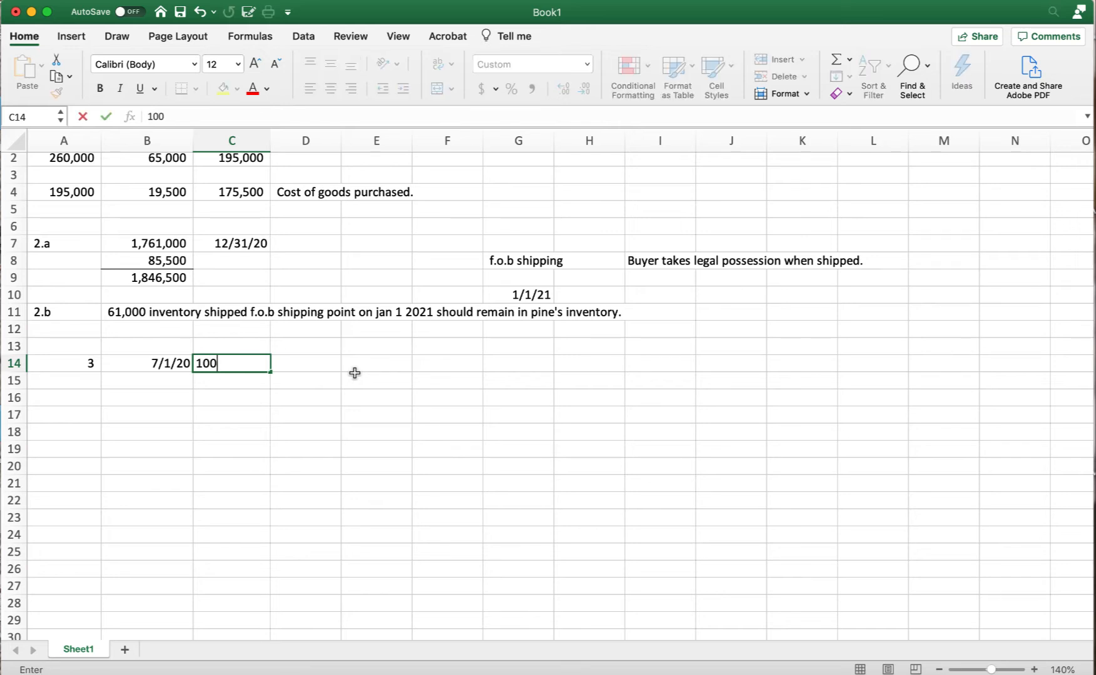
key(Tab)
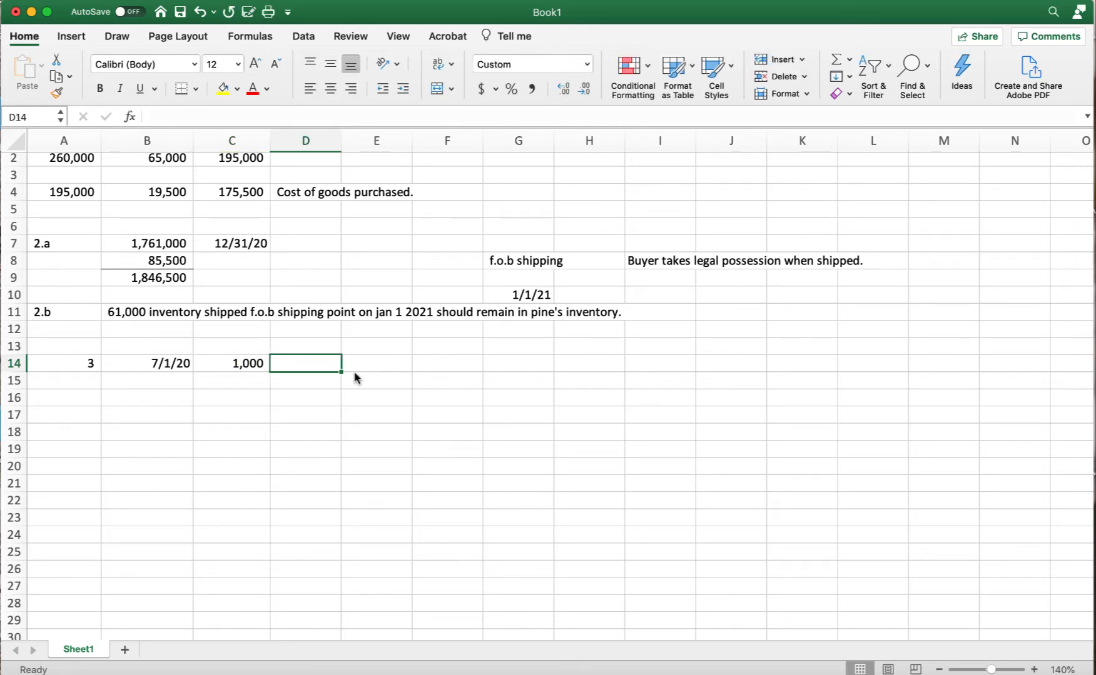
text(62)
key(Tab)
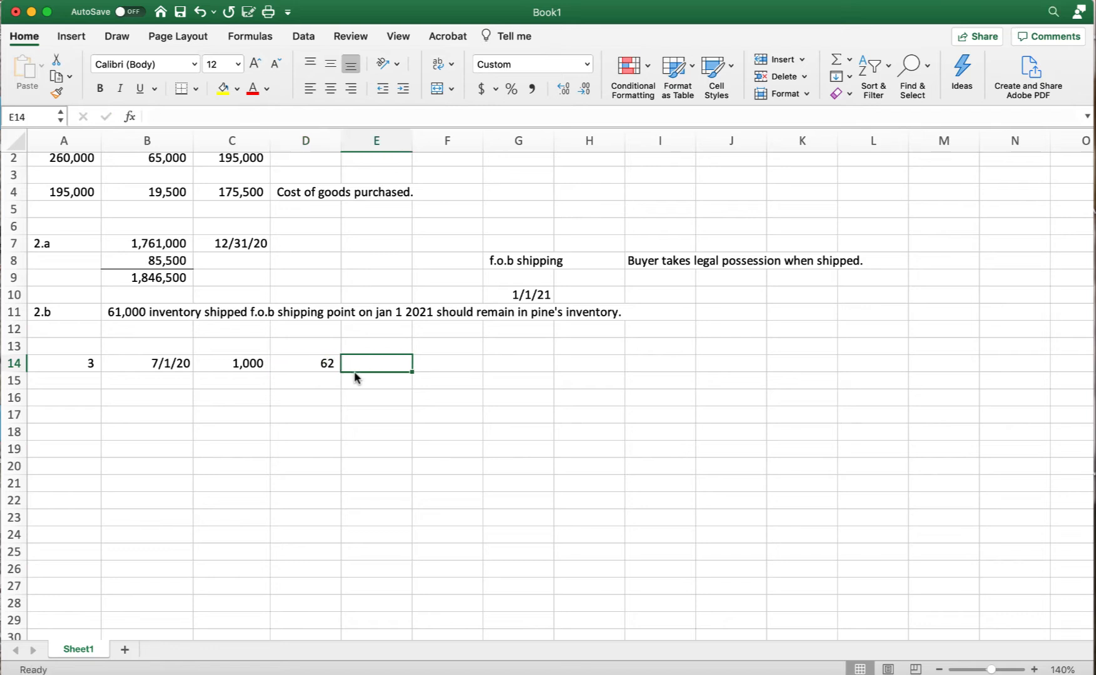
click(309, 365)
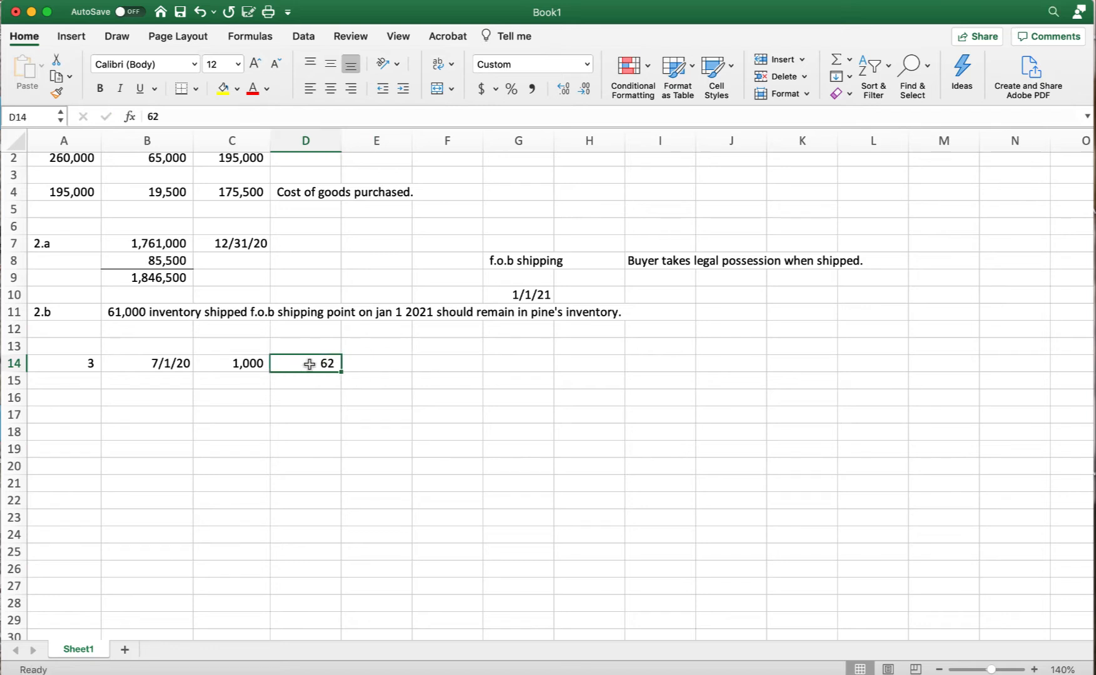
click(482, 89)
double_click(564, 93)
Add the column headings Units, Cost and Total in cells C13 to E13.
click(232, 350)
text(Units)
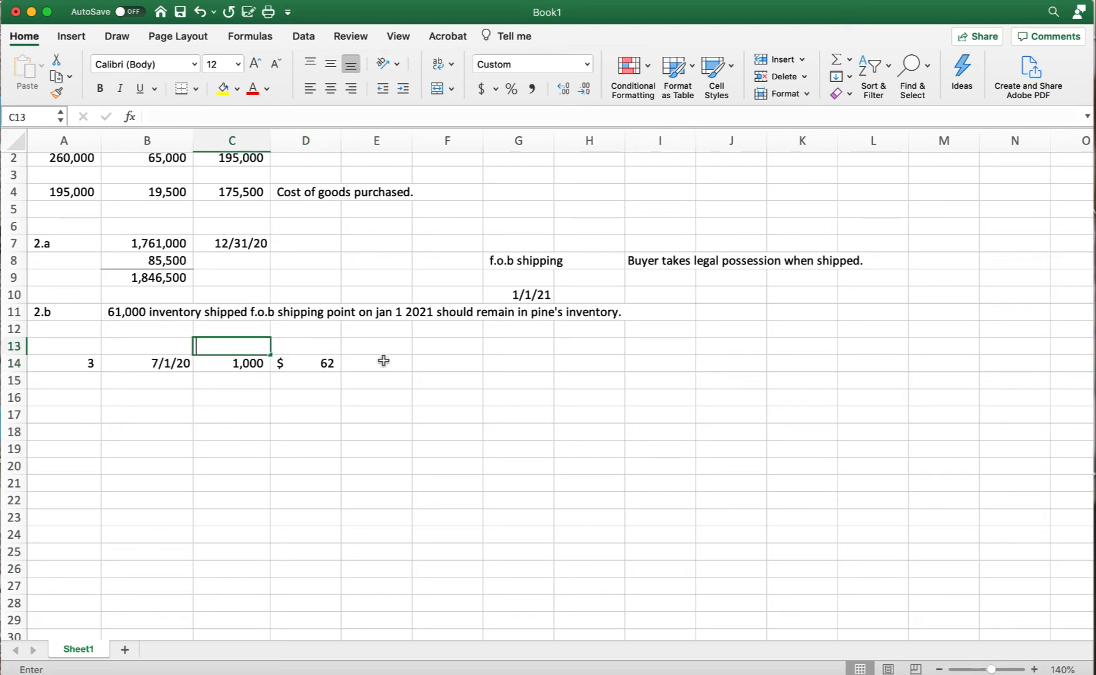
key(Tab)
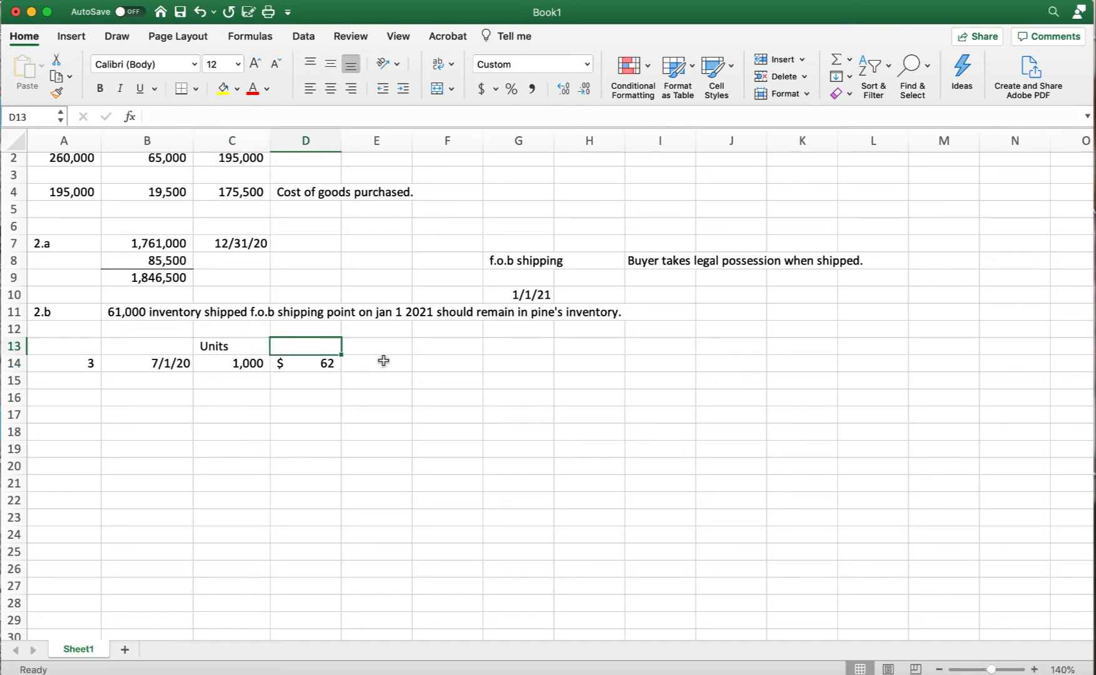
text(Cost)
key(Tab)
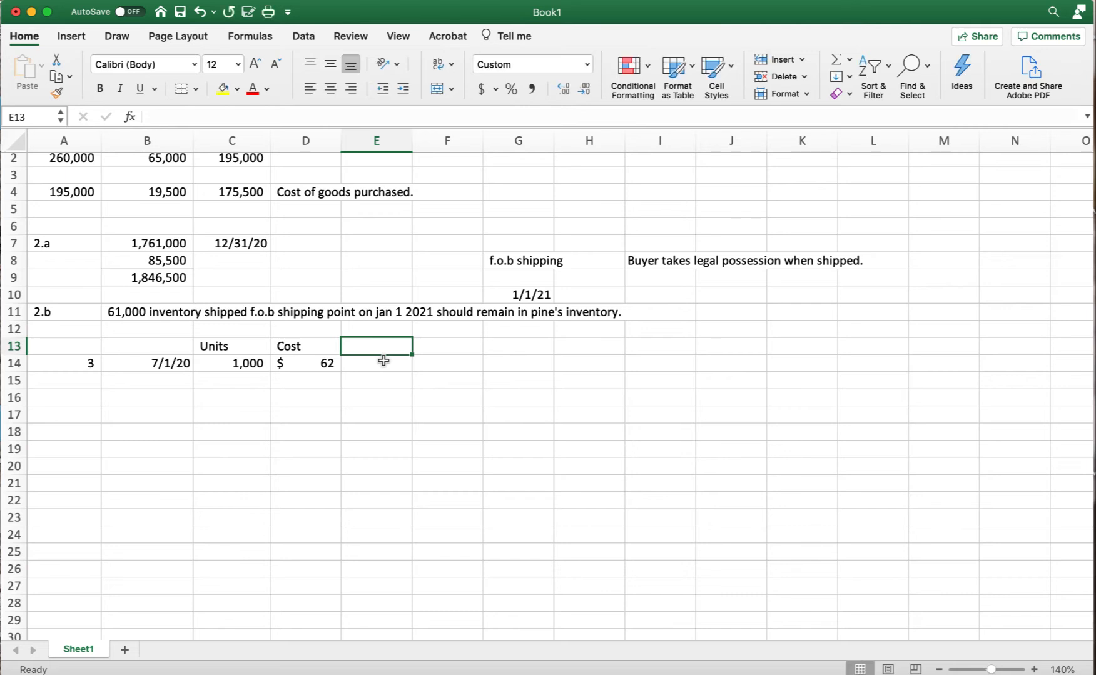
text(Total)
key(Tab)
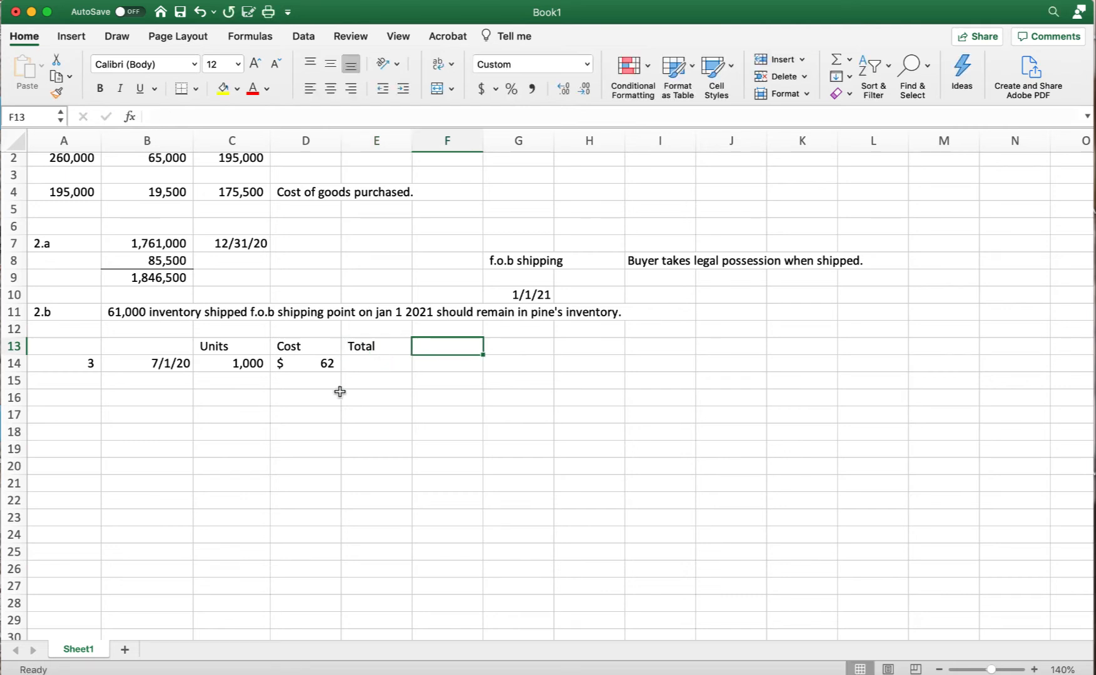
Fill row 15 with the date 7/3/20, 3000 units and a cost of 63.
click(148, 382)
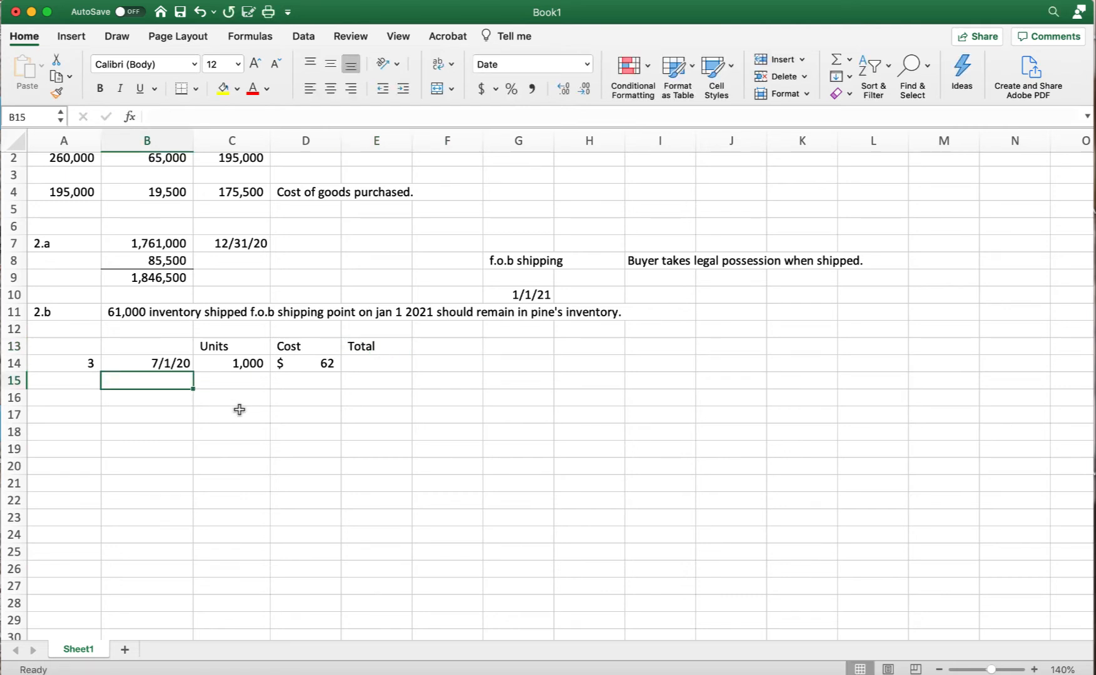
text(7/3/20)
key(Tab)
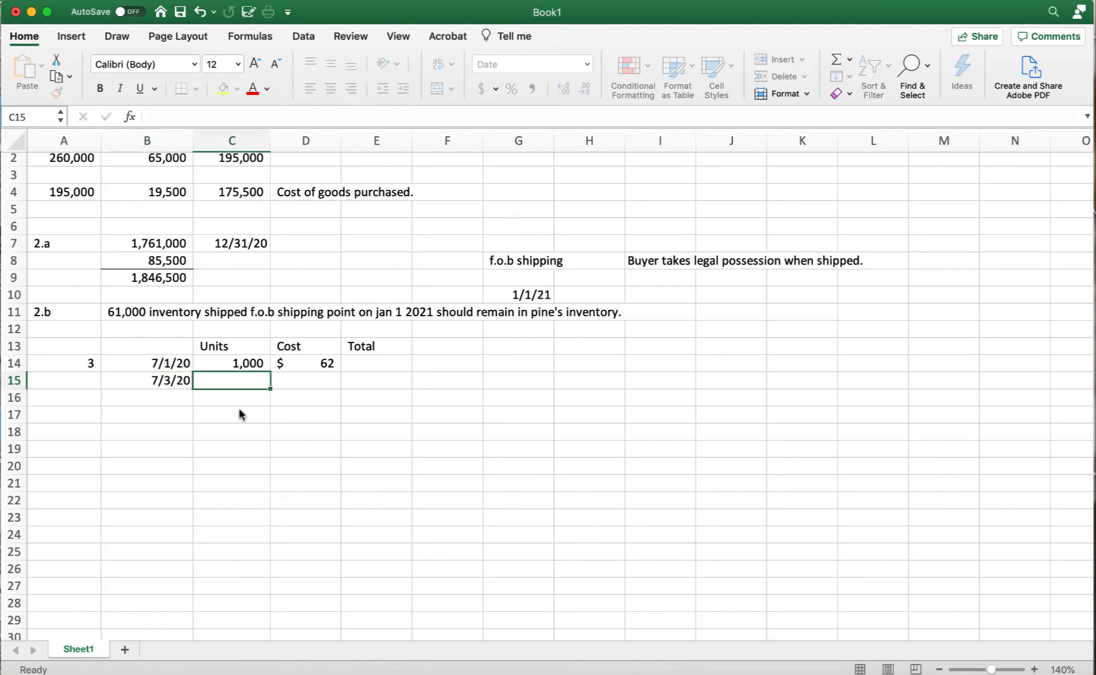
text(3000)
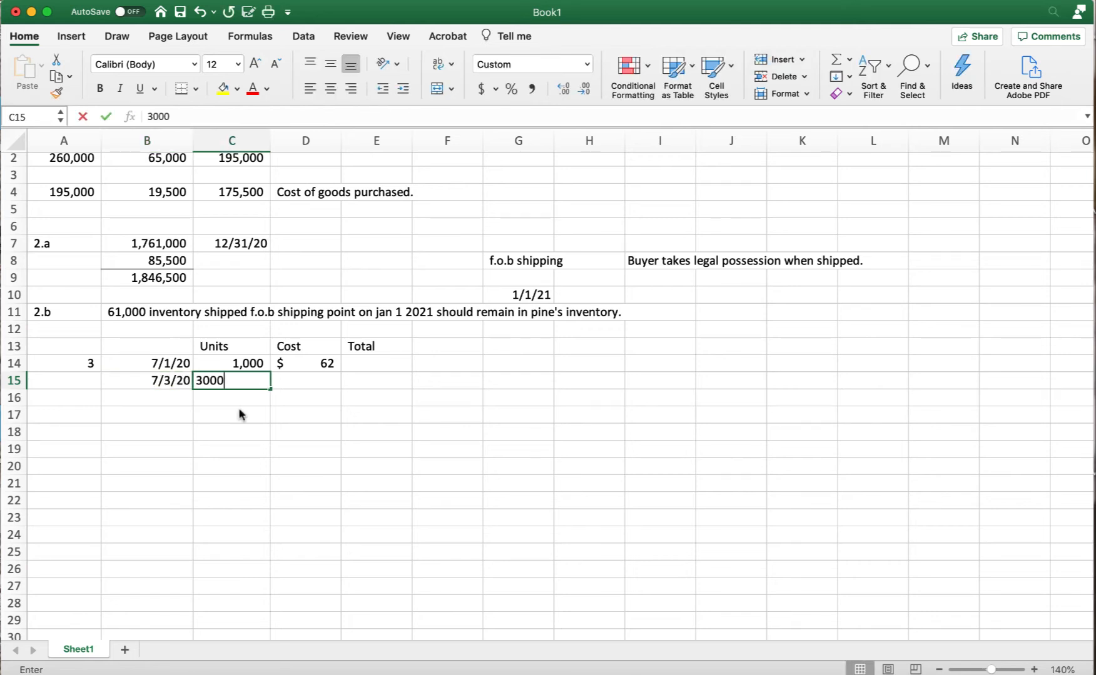
key(Tab)
text(63)
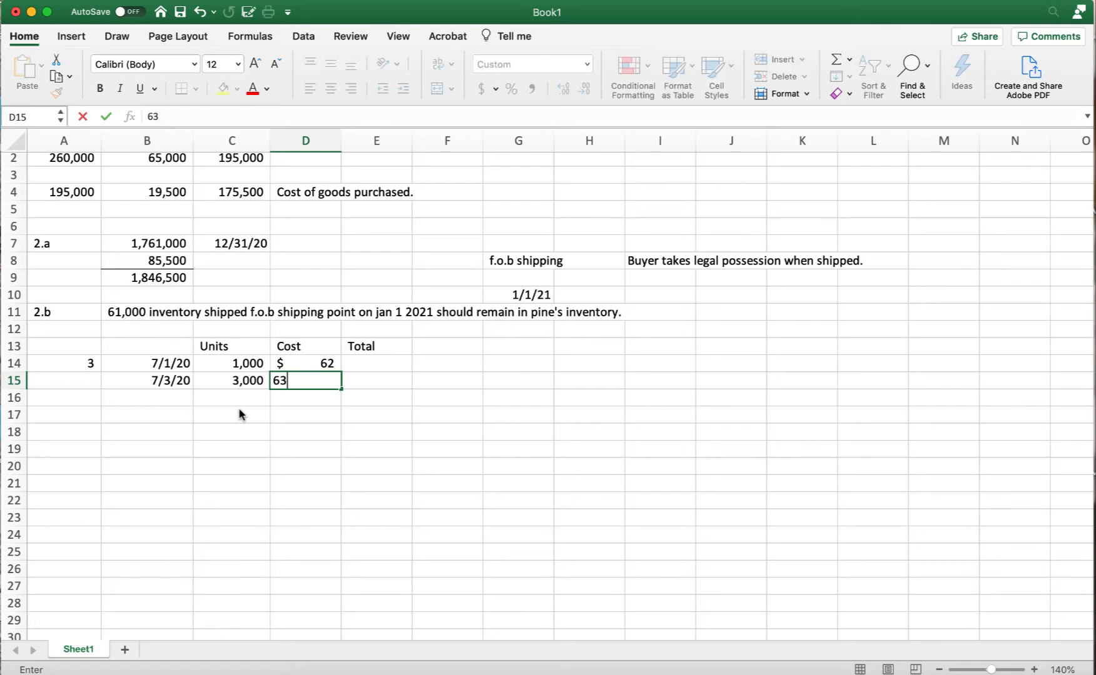
key(Return)
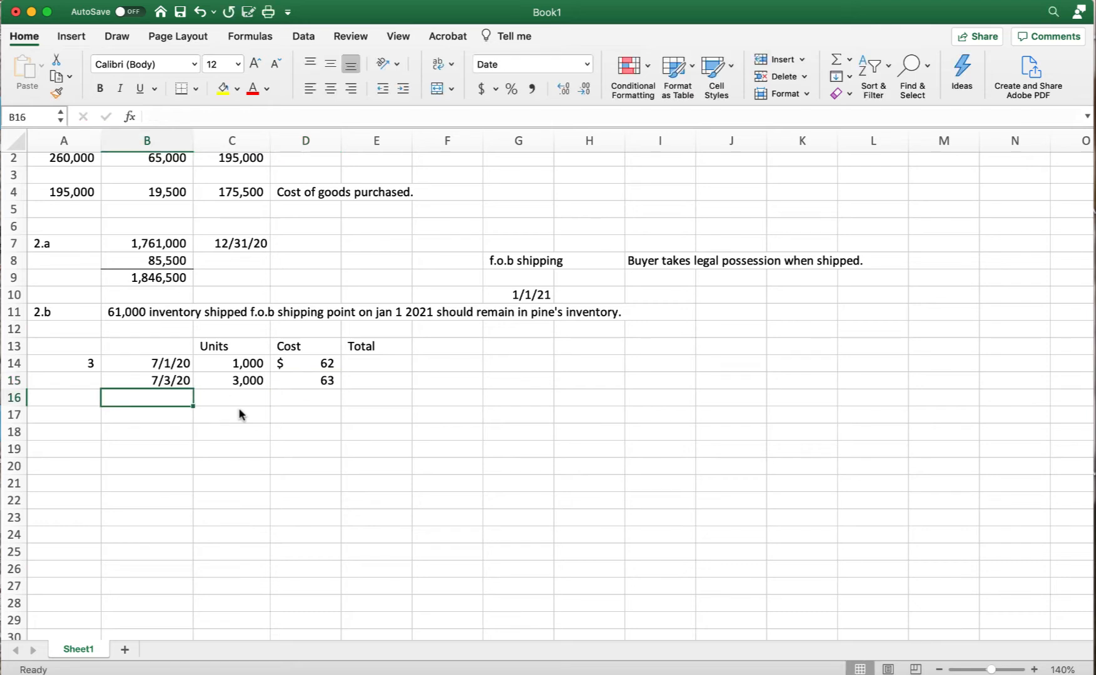
Fill row 16 with the date 7/16/20, 2000 units and a cost of 65.
text(7/16/20)
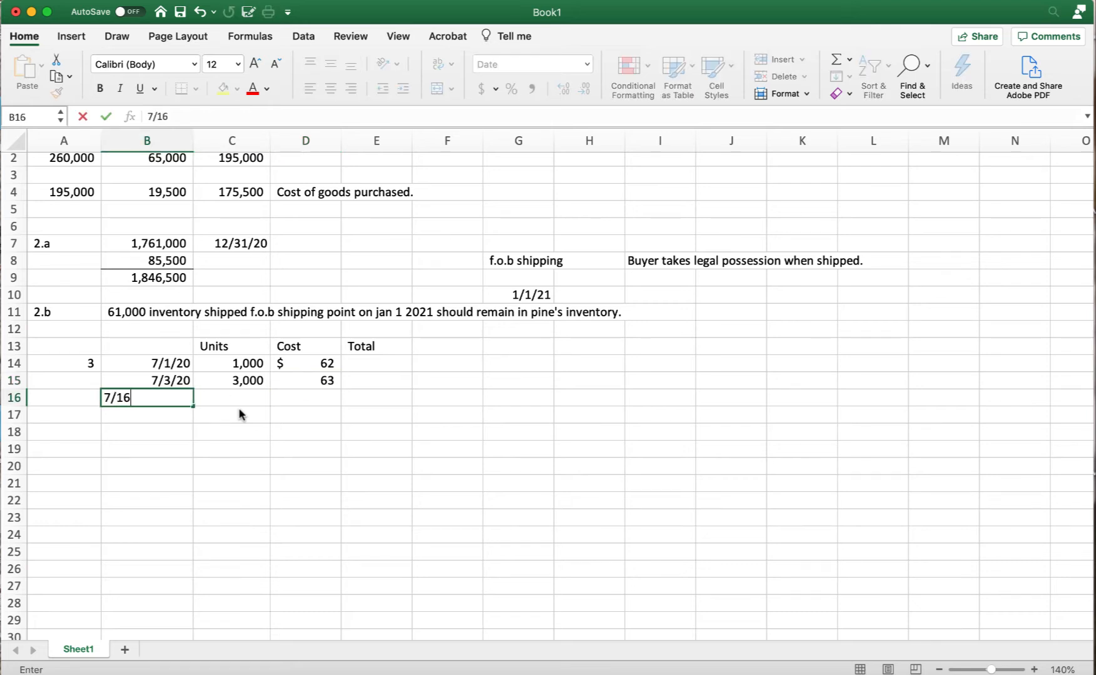
key(Tab)
text(2000)
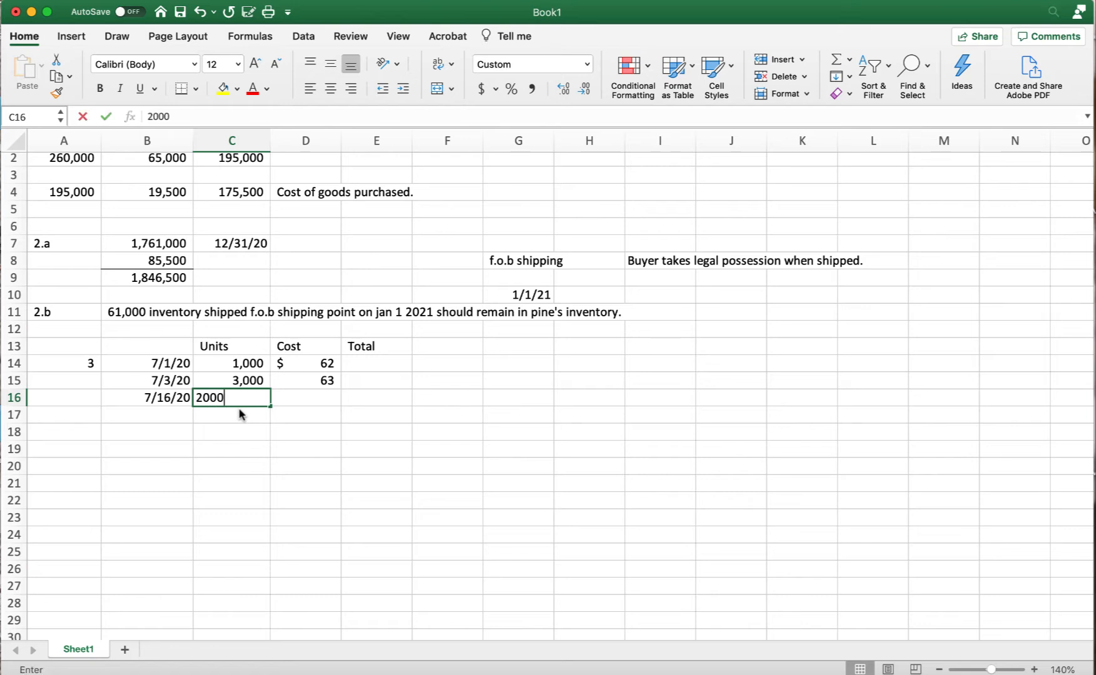
key(Tab)
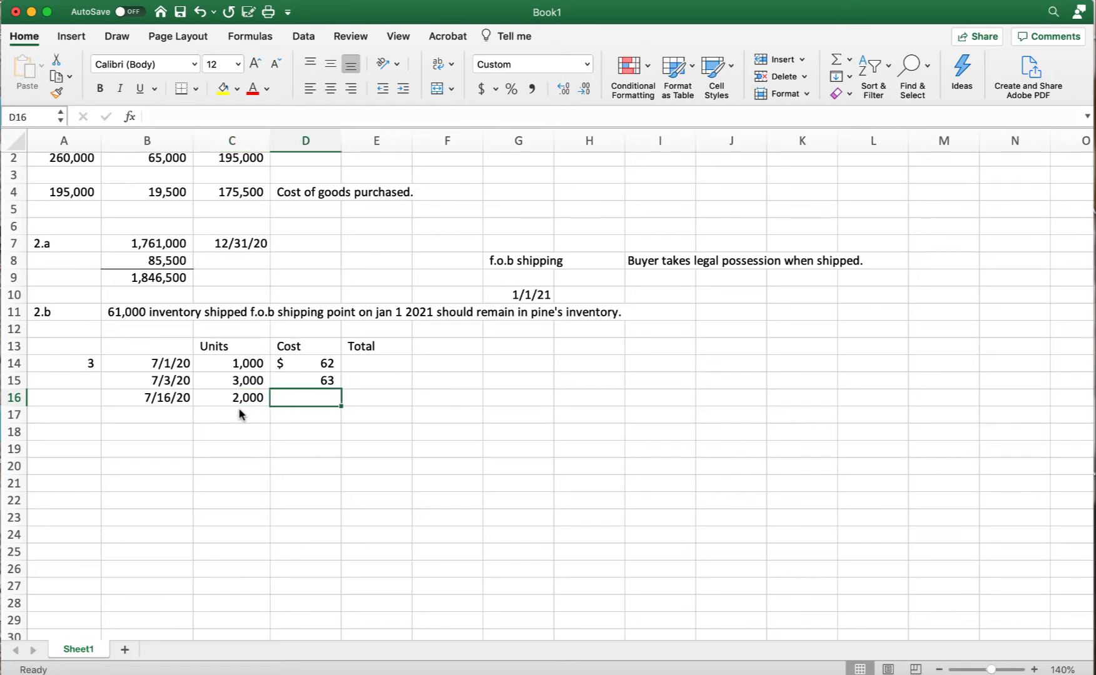
text(65)
key(Tab)
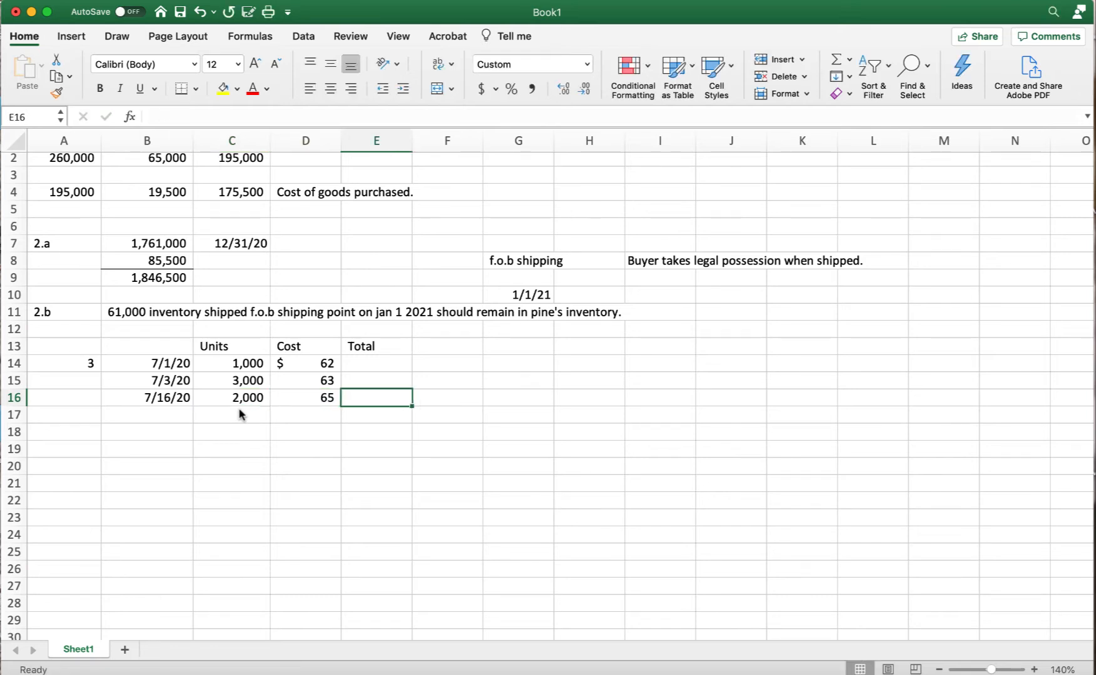
key(Return)
key(Left)
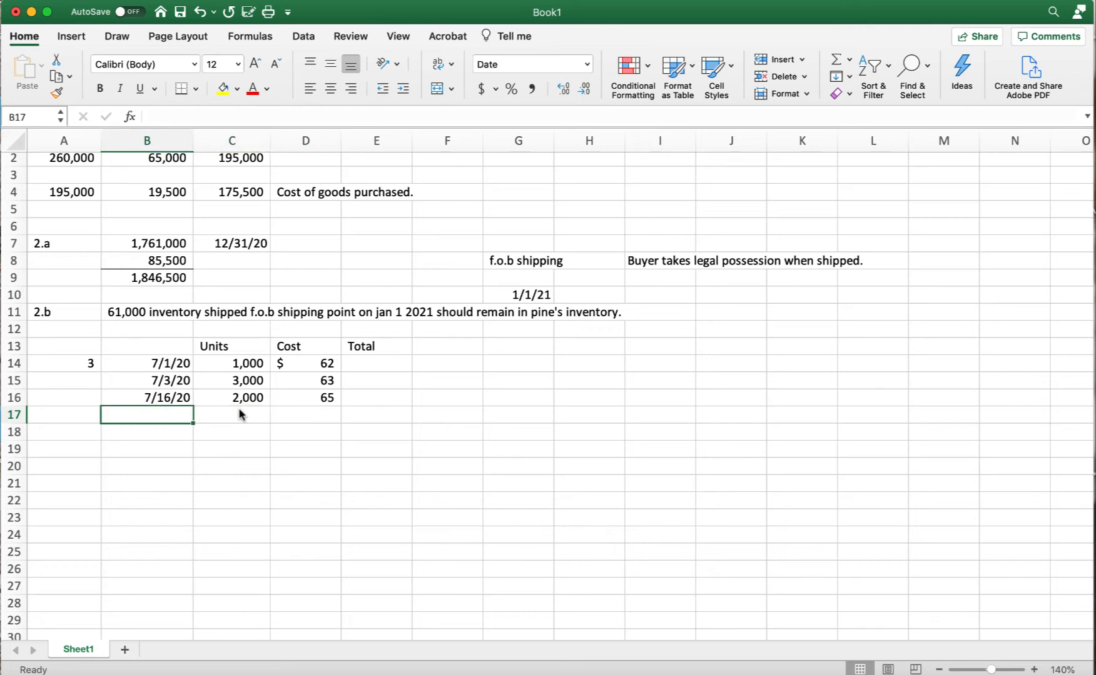
text(7/24/)
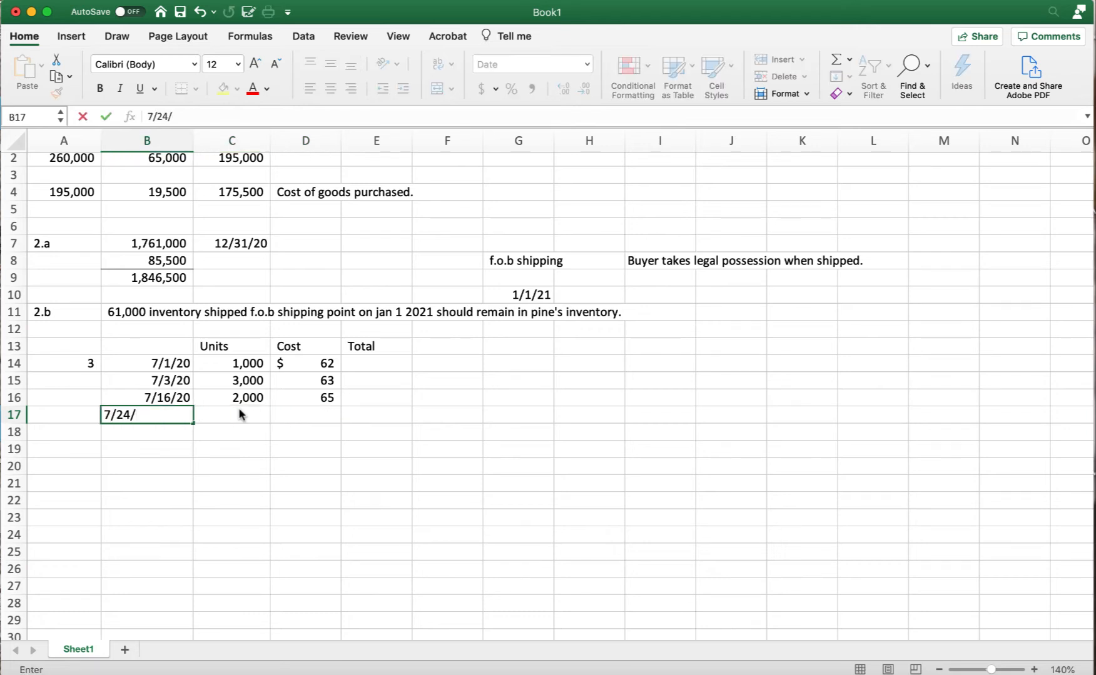
key(Tab)
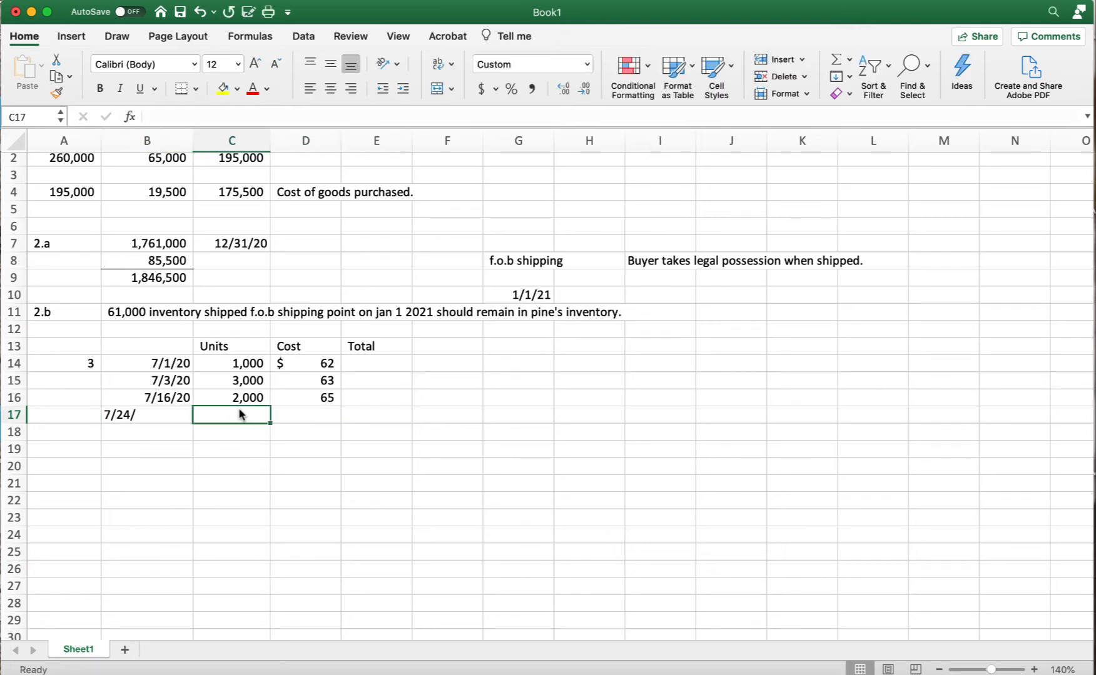
key(Left)
Fill row 17 with the date 7/27, 1000 units and a cost of 66.
text(7)
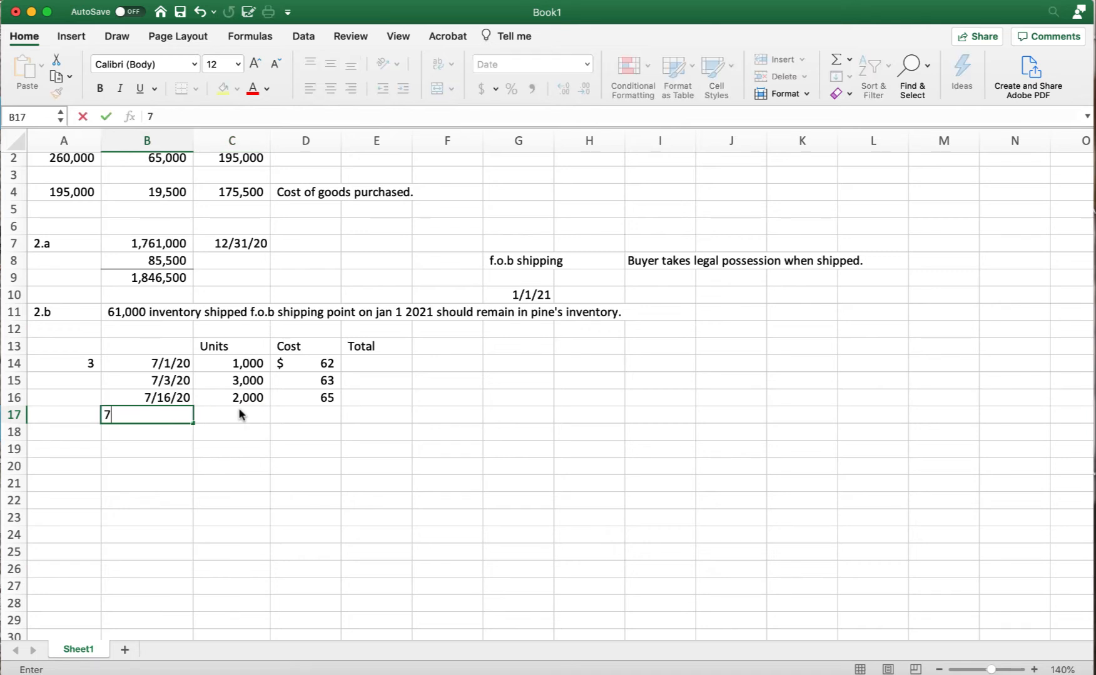
text(/27)
key(Tab)
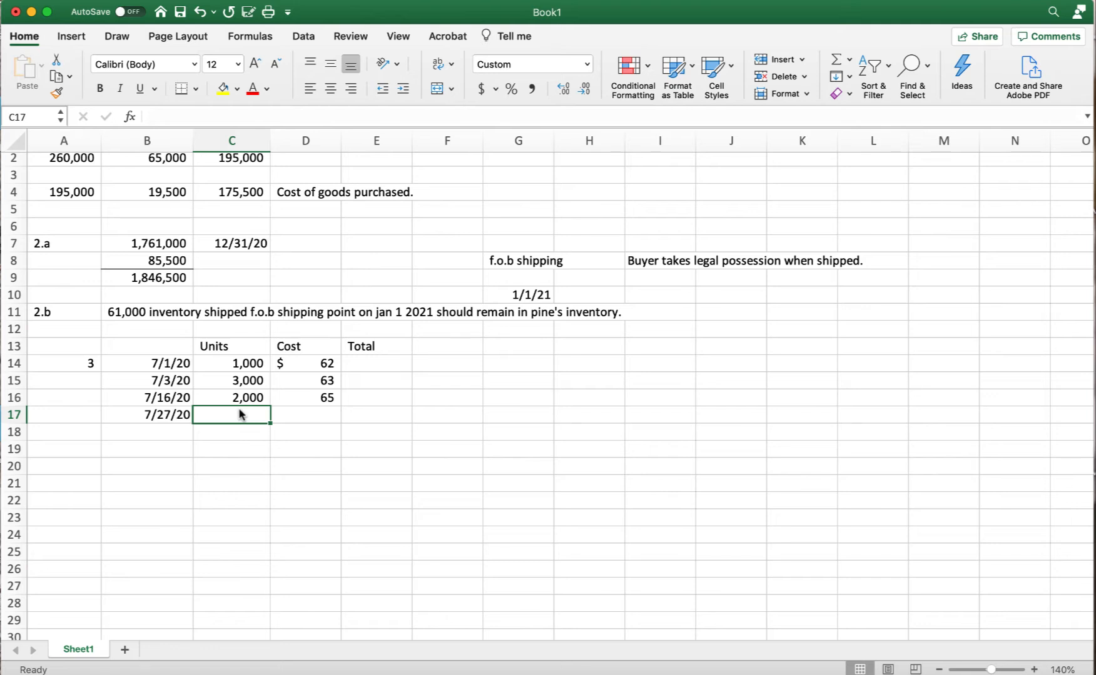
text(1000)
key(Tab)
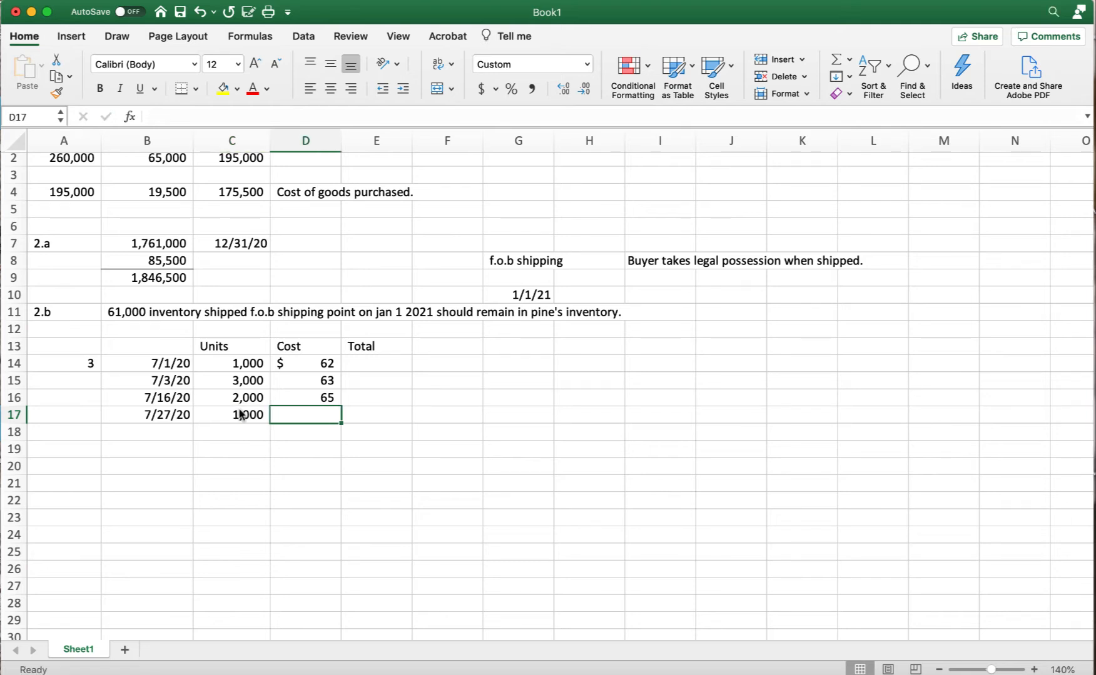
text(66)
key(Tab)
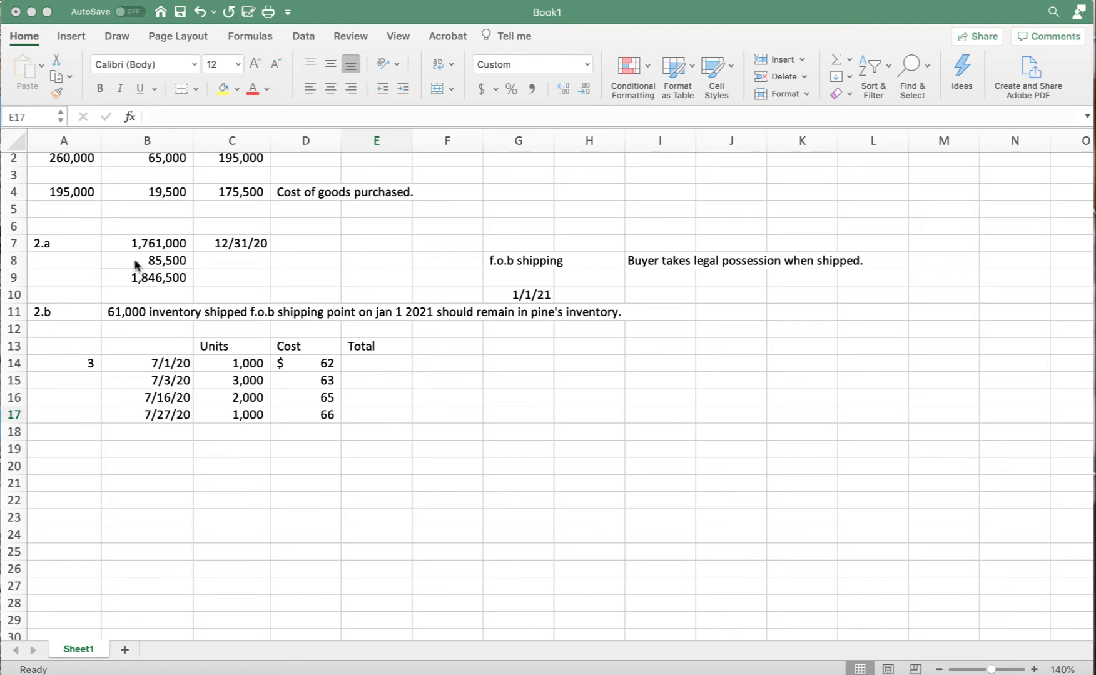
Enter the note "Assume Periodic units sold; date" in cell A19 below the July table.
click(60, 448)
click(61, 448)
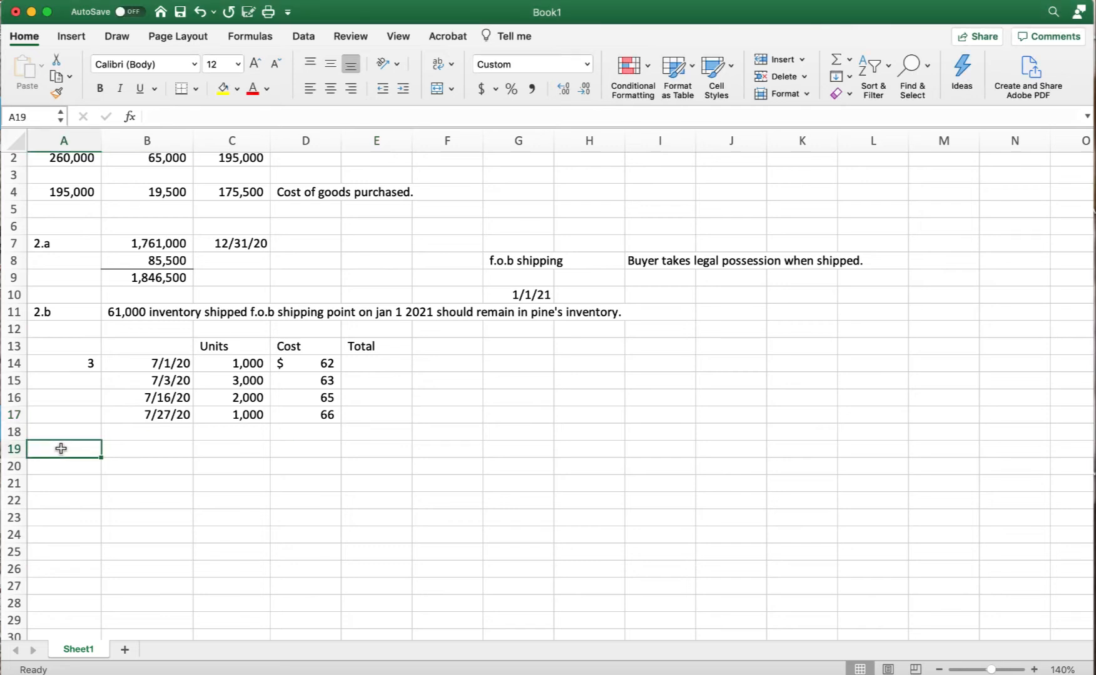
text(Assume )
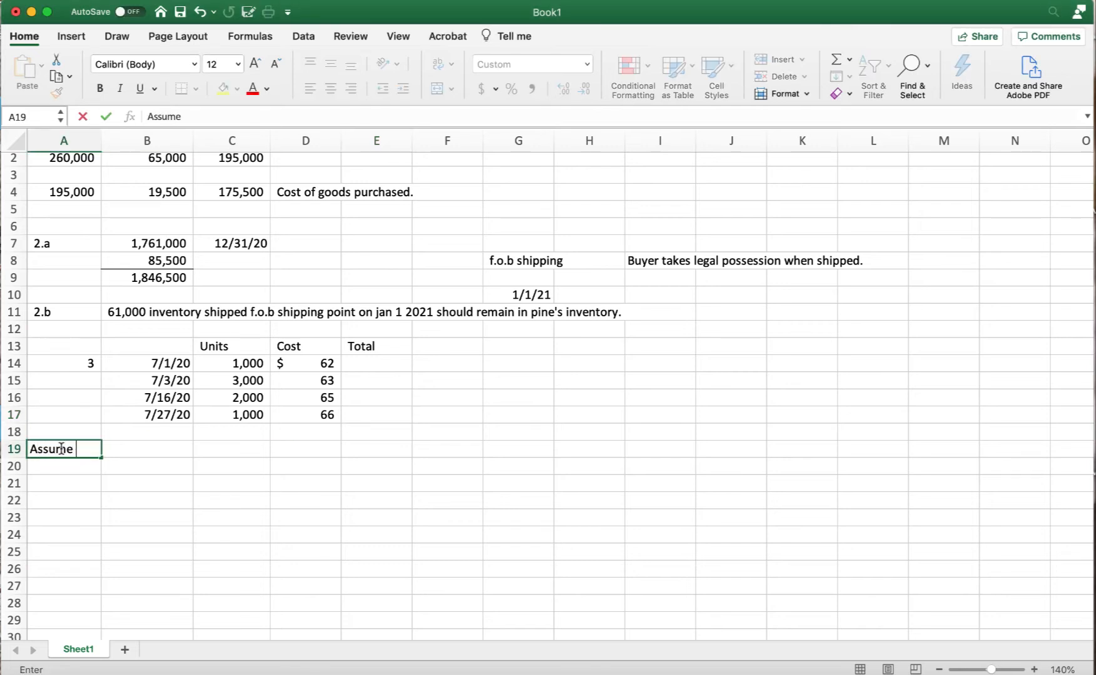
text(Periodic)
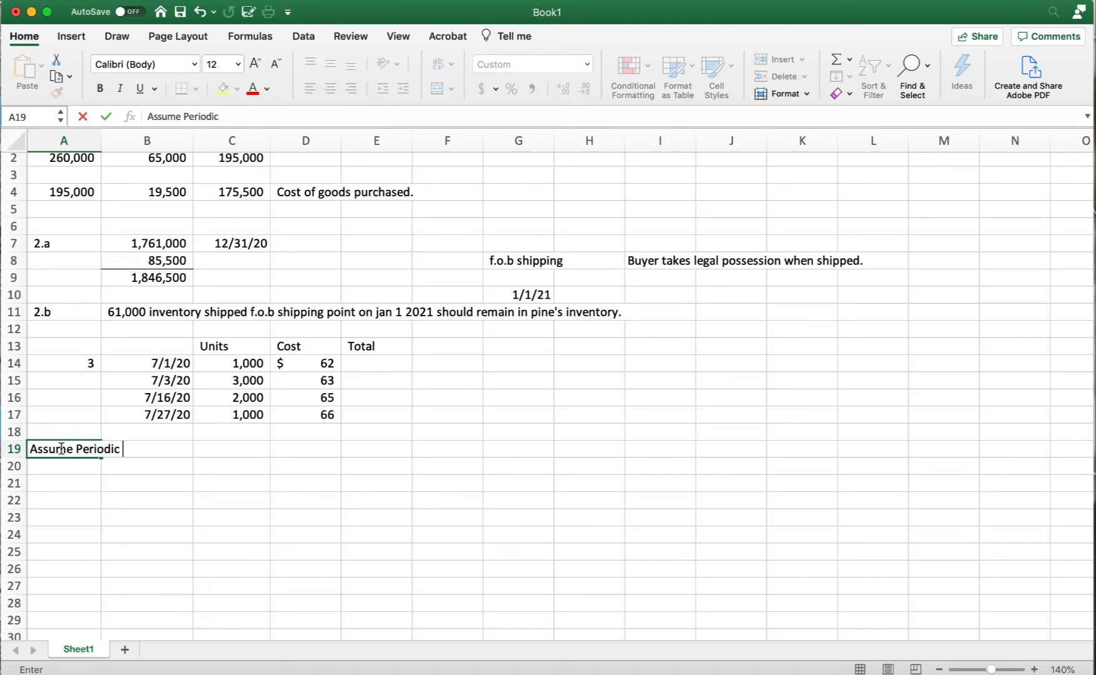
text(units sold; )
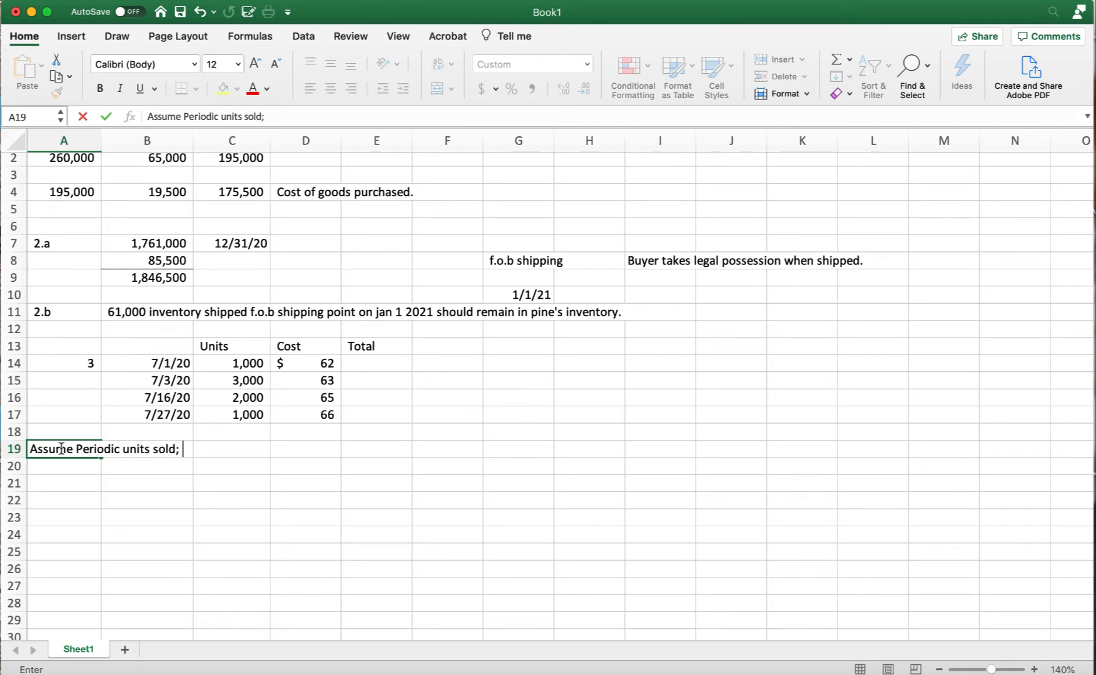
text(date)
key(Return)
key(Return)
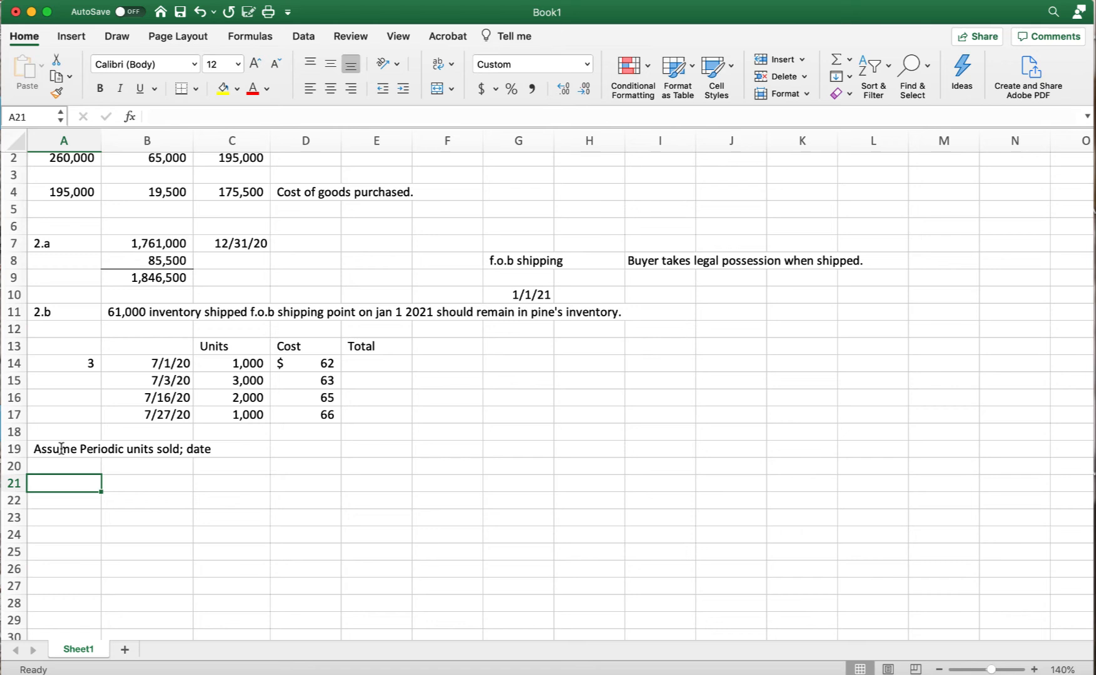
Label cell A21 as FIFO and enter the quantity 1500 in cell F18.
text(FIFO)
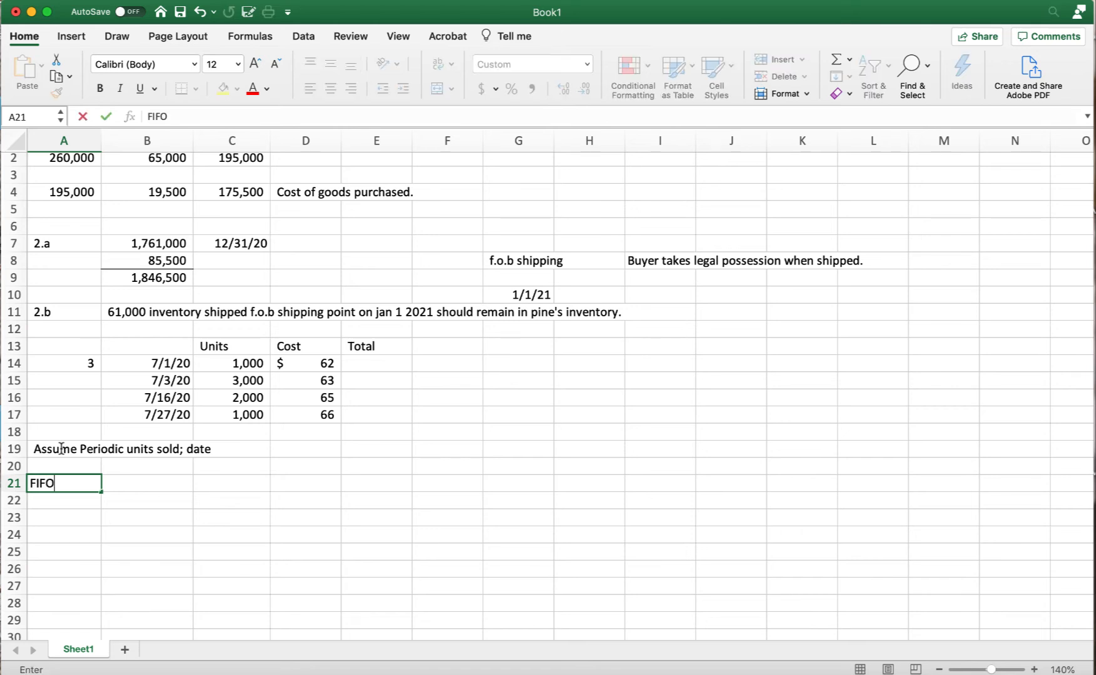
key(Tab)
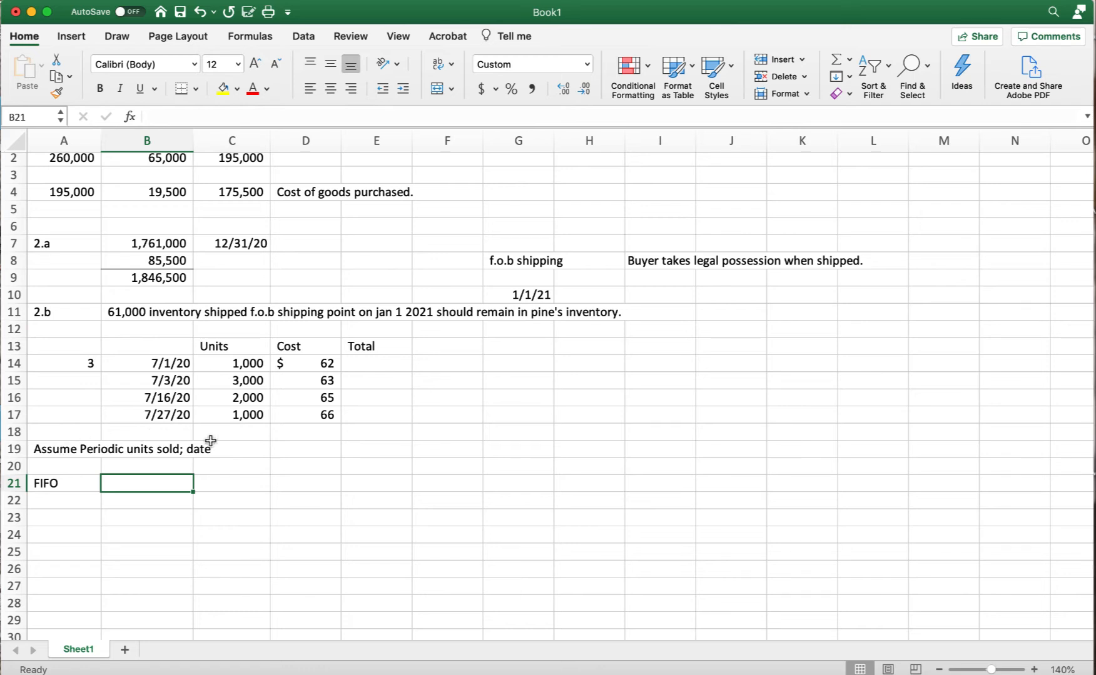
click(436, 431)
text(1500)
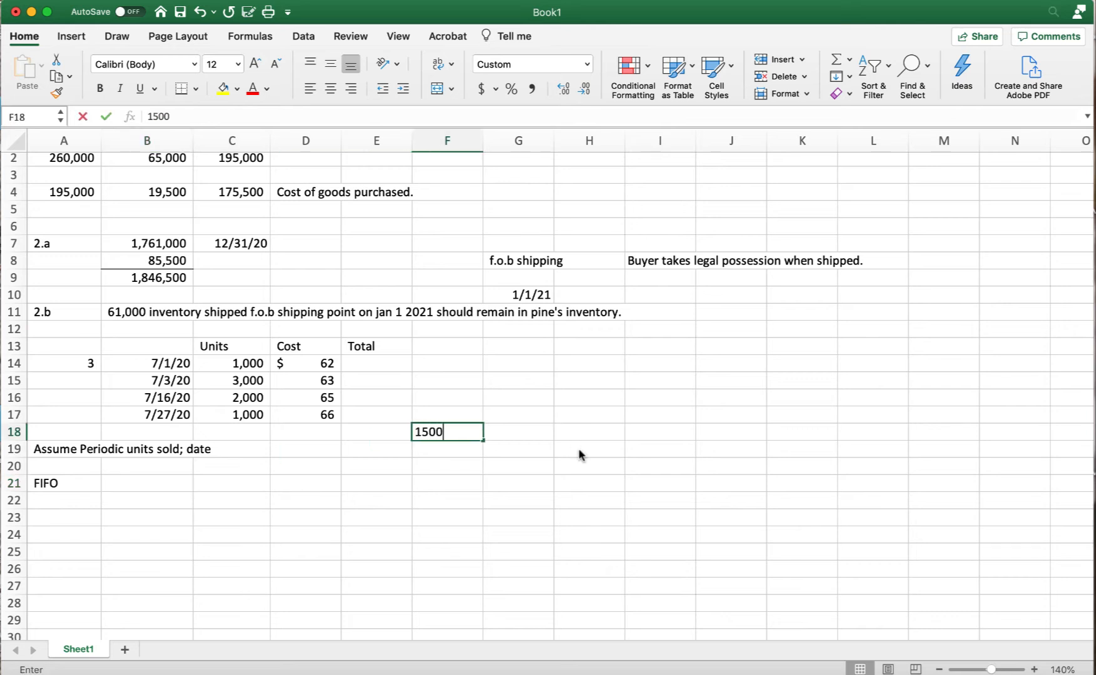
key(Return)
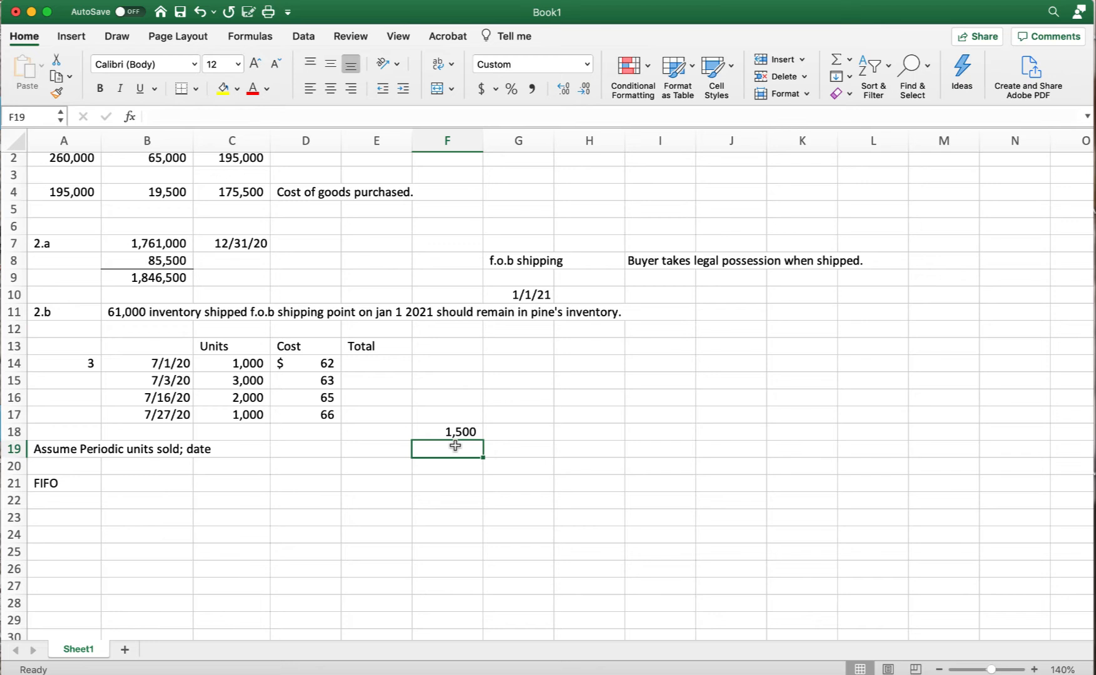
Highlight the dates 7/1/20 and 7/3/20 in cells B14 to B15 with a yellow fill.
scroll(178, 378, right, 1)
click(168, 369)
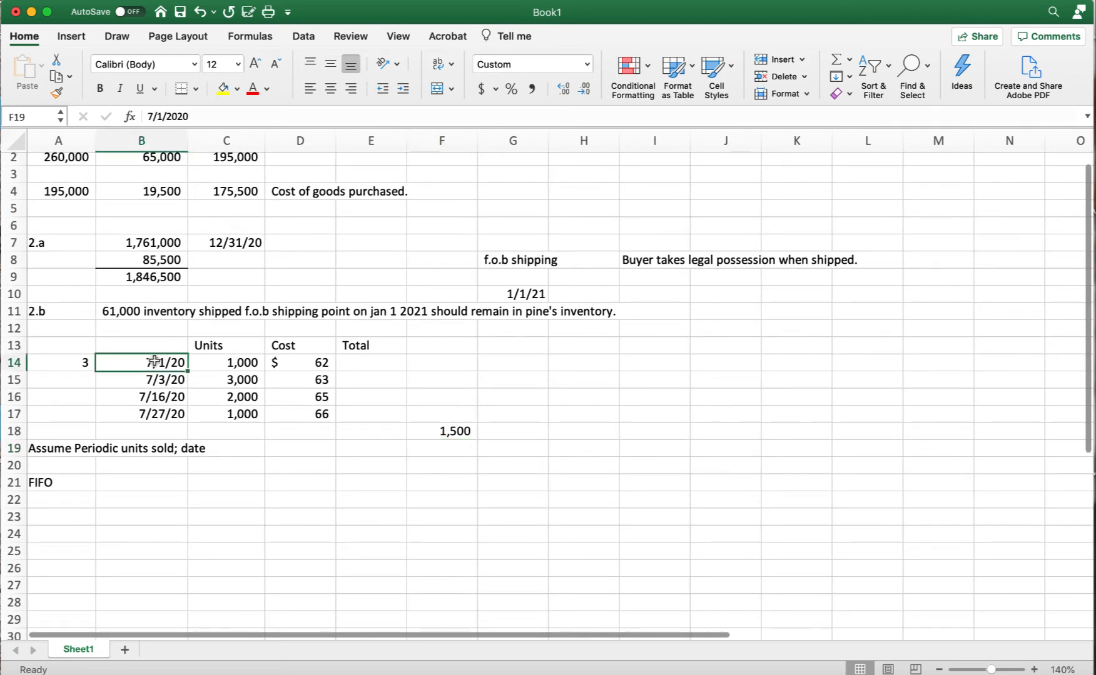
drag(169, 369, 170, 390)
scroll(170, 391, down, 1)
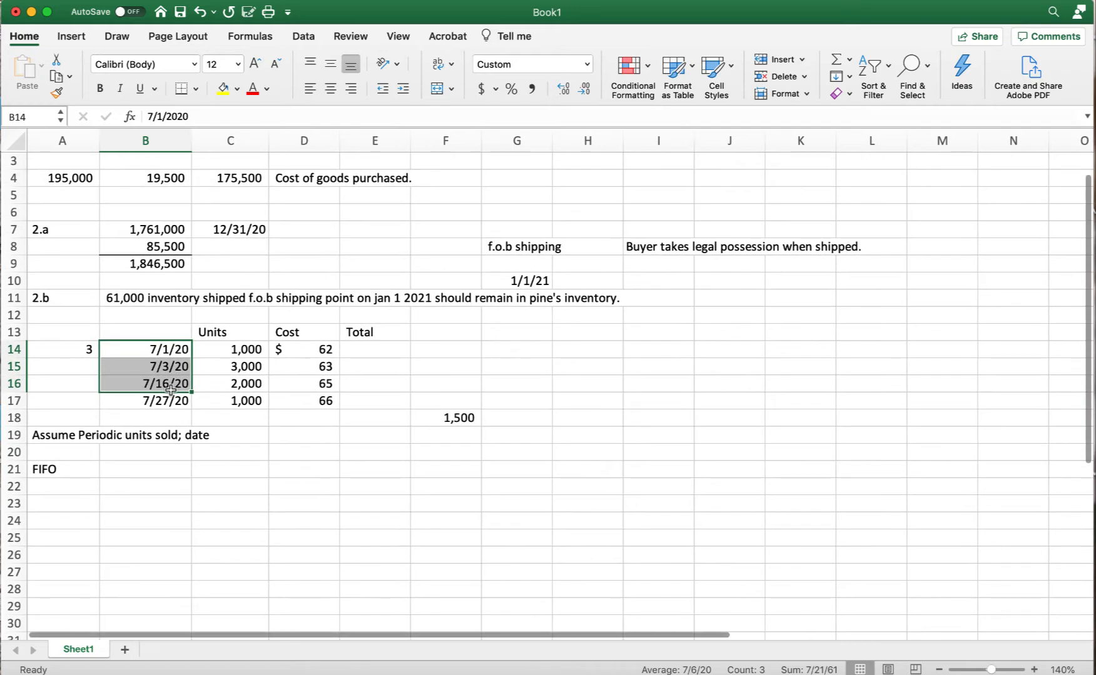
click(173, 349)
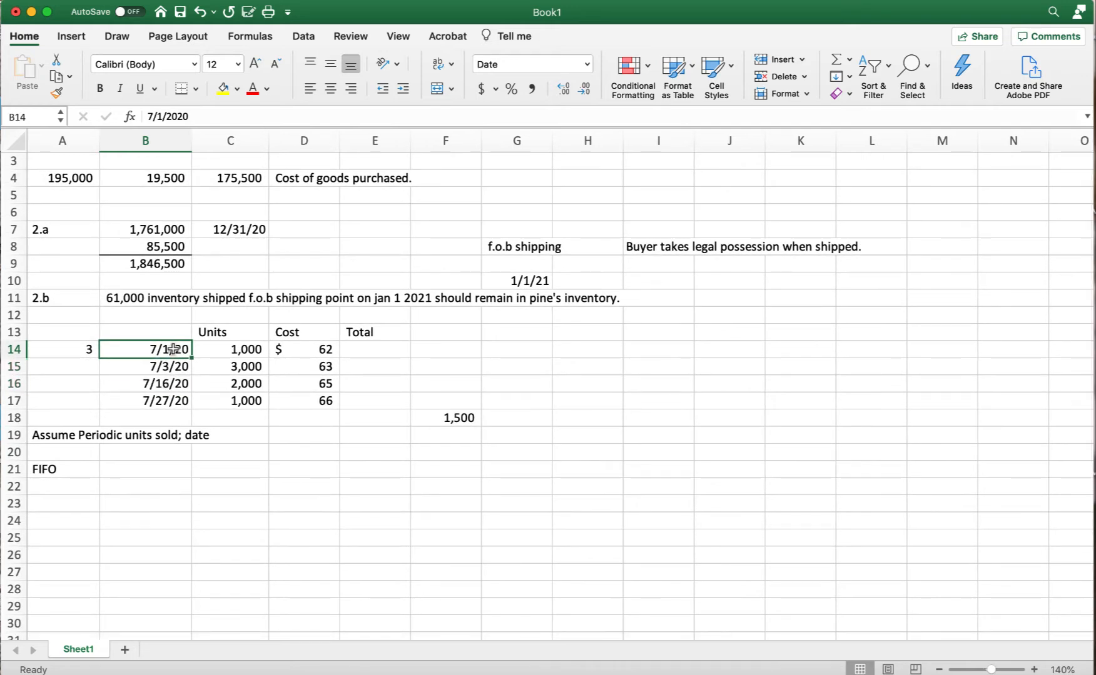
drag(173, 349, 173, 367)
scroll(173, 367, down, 1)
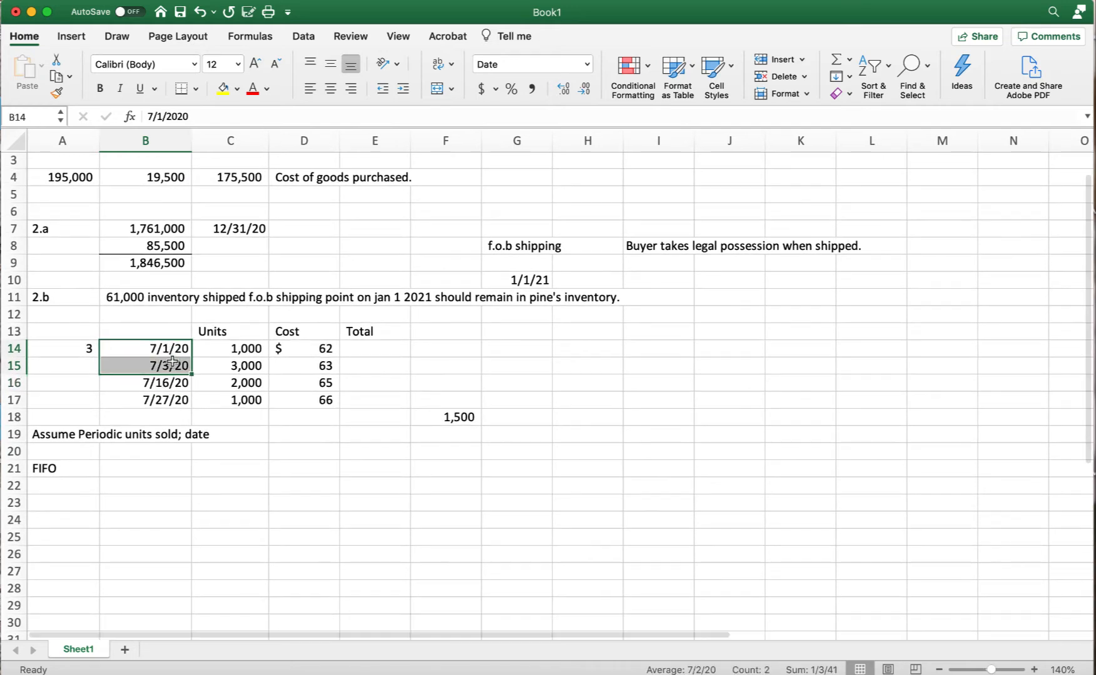
click(224, 92)
Enter the note "FIFO oldest costs (First costs) recognized as COGS" in cell F14.
click(436, 354)
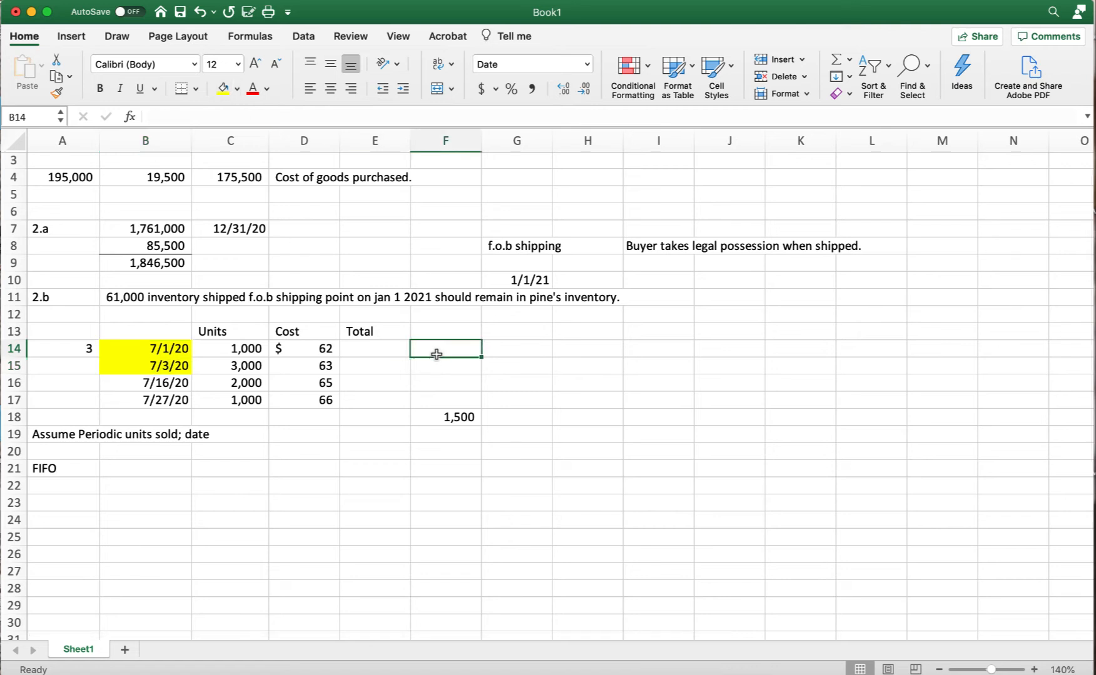
text(FIF)
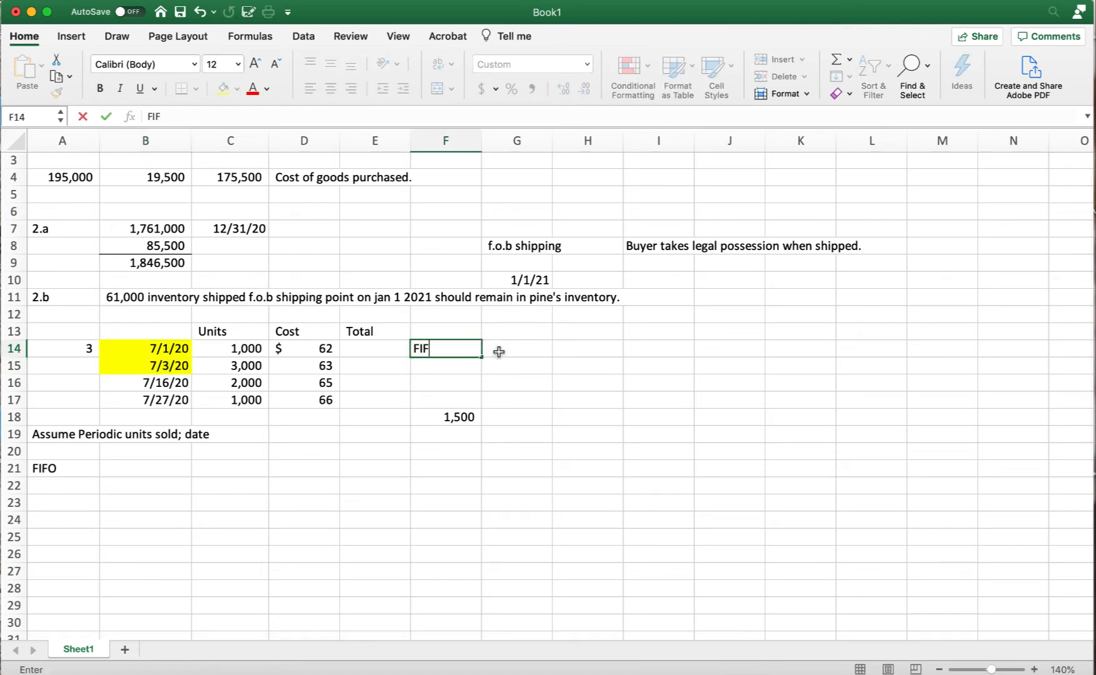
text(O olderst)
key(BackSpace)
key(BackSpace)
key(BackSpace)
text(st costs )
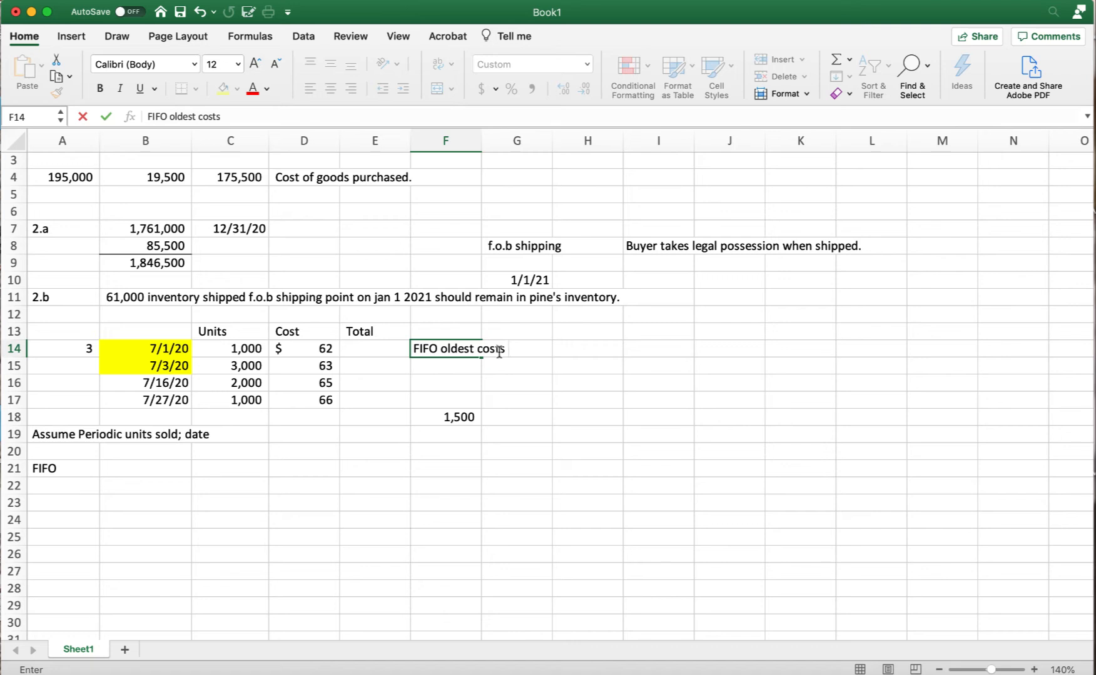
text((First costs) )
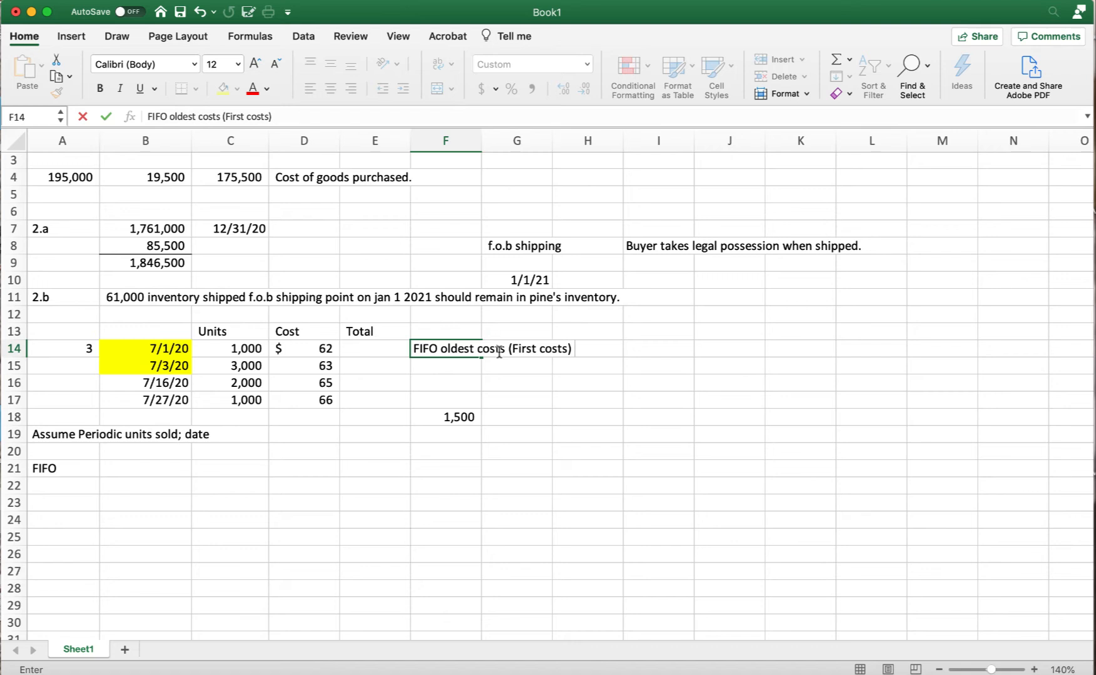
text(recoh)
key(BackSpace)
text(gnized as)
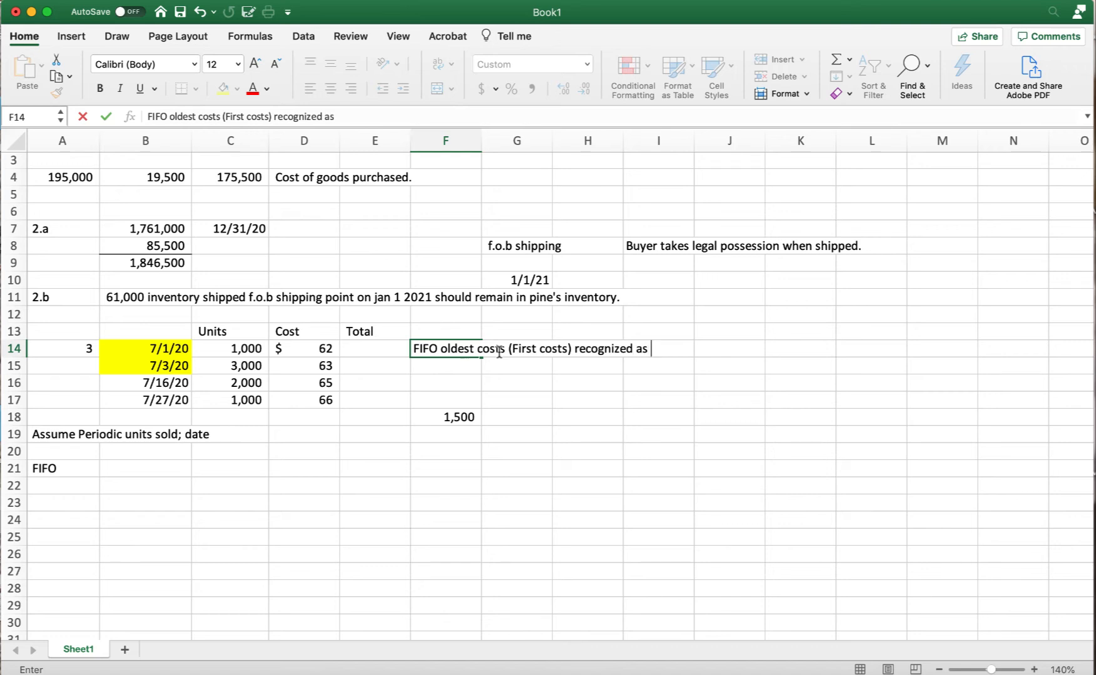
text( COGS)
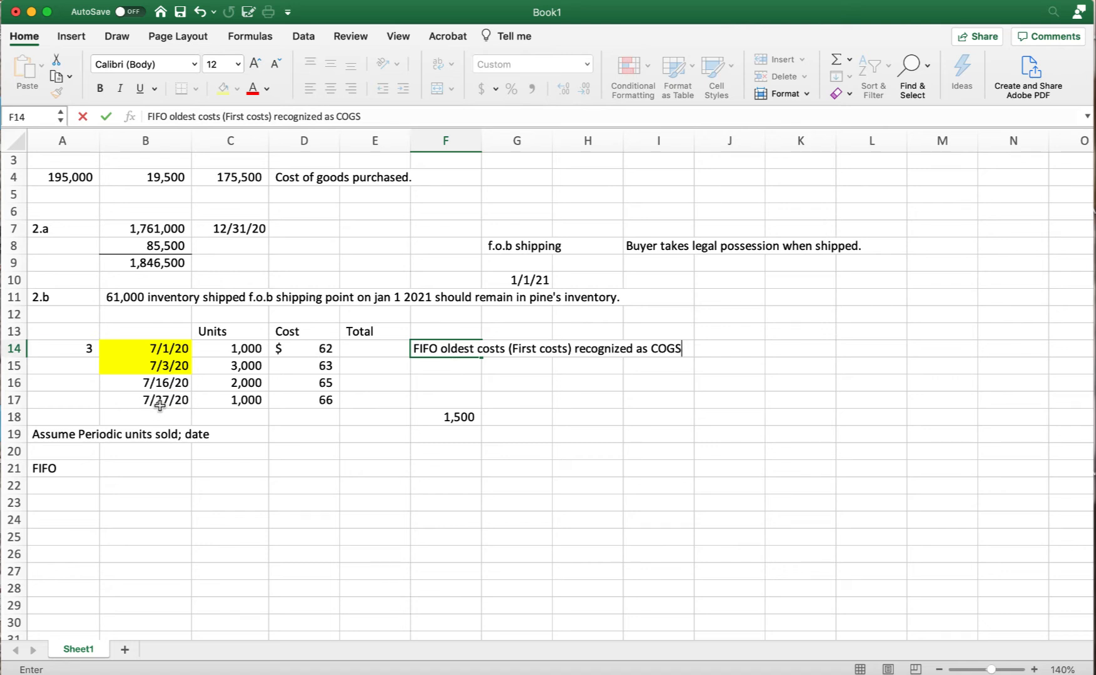
scroll(139, 486, up, 2)
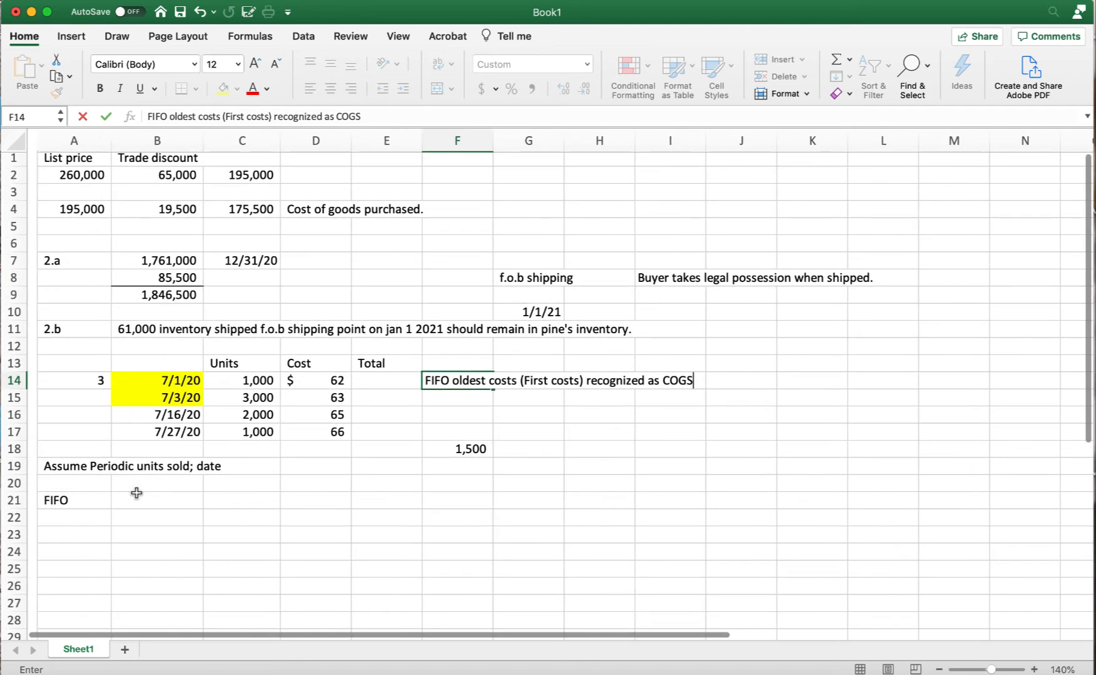
scroll(137, 493, down, 2)
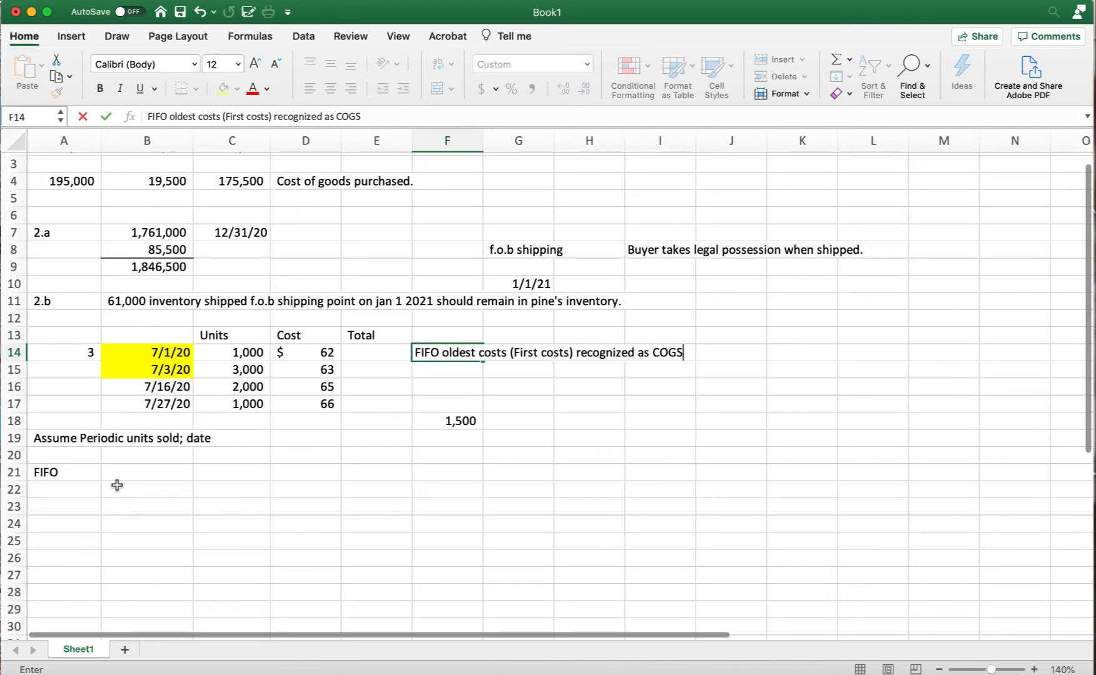
click(133, 473)
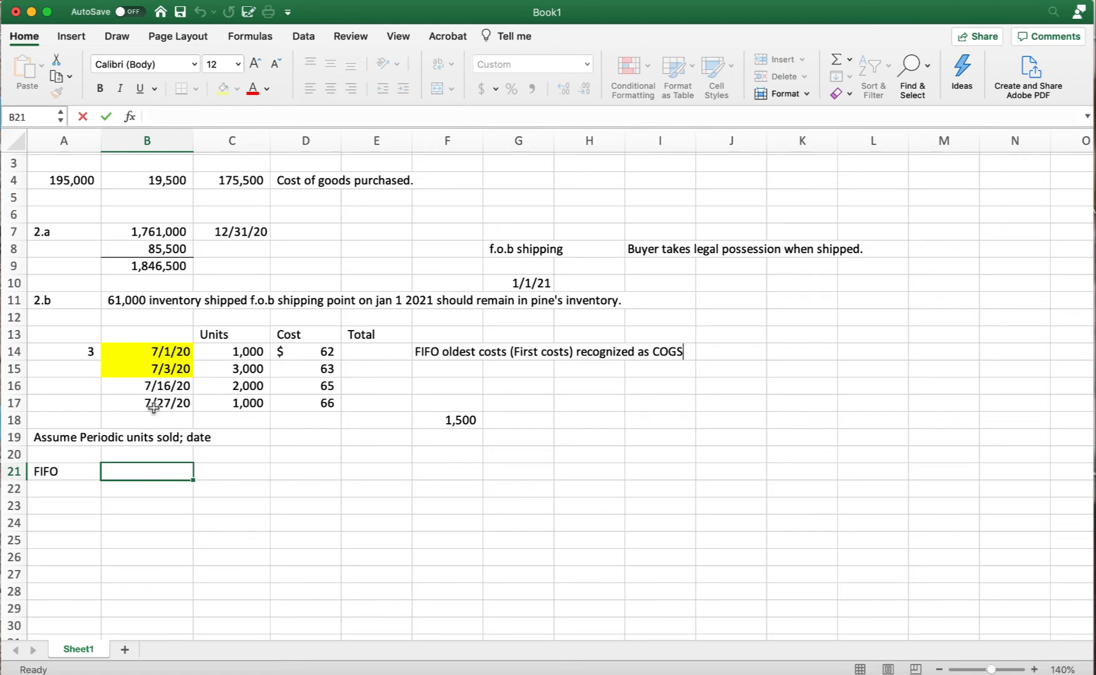
Enter the FIFO layer for the 7/27/20 purchase as "1,000 @ 66" in cell B21.
drag(153, 408, 325, 405)
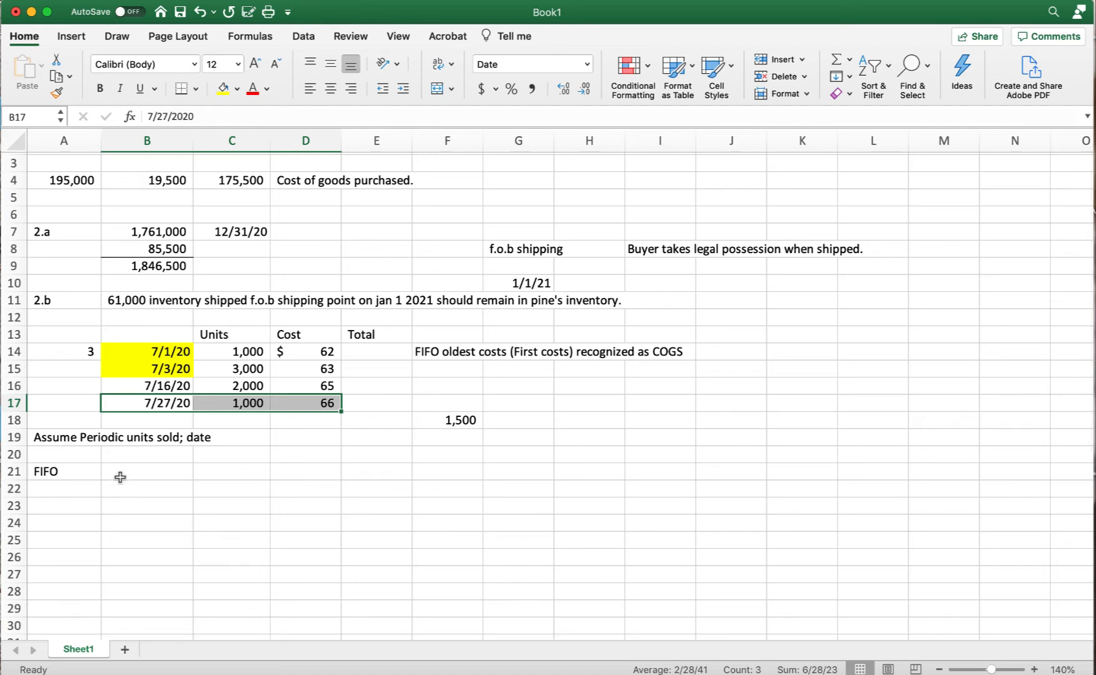
scroll(120, 478, right, 1)
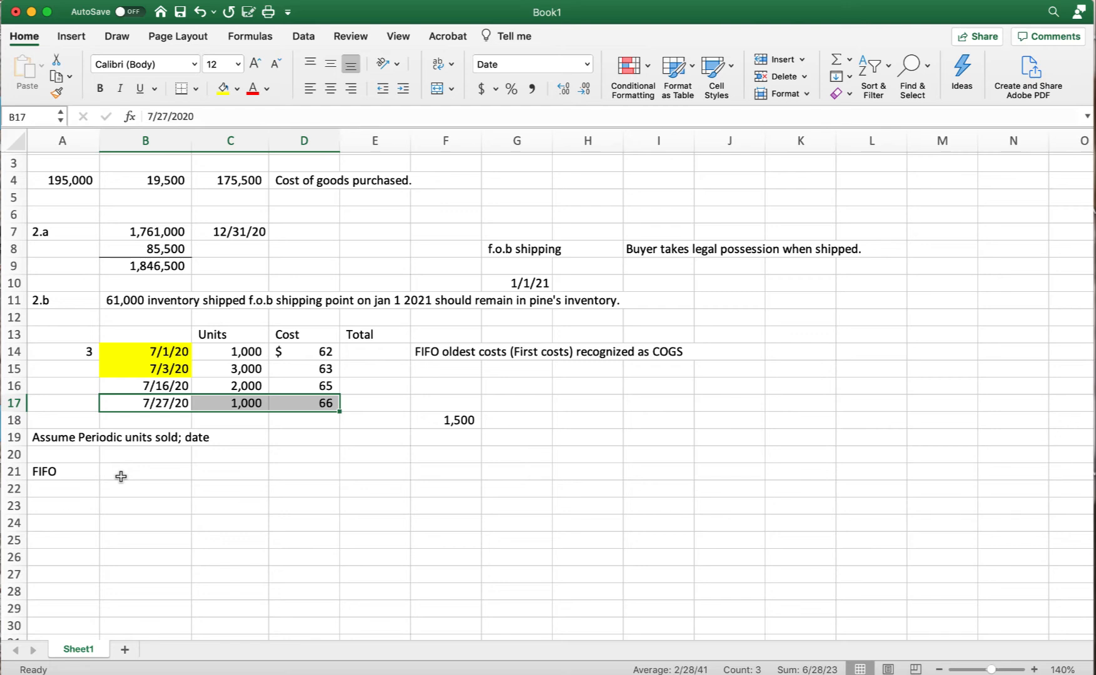
scroll(120, 477, down, 3)
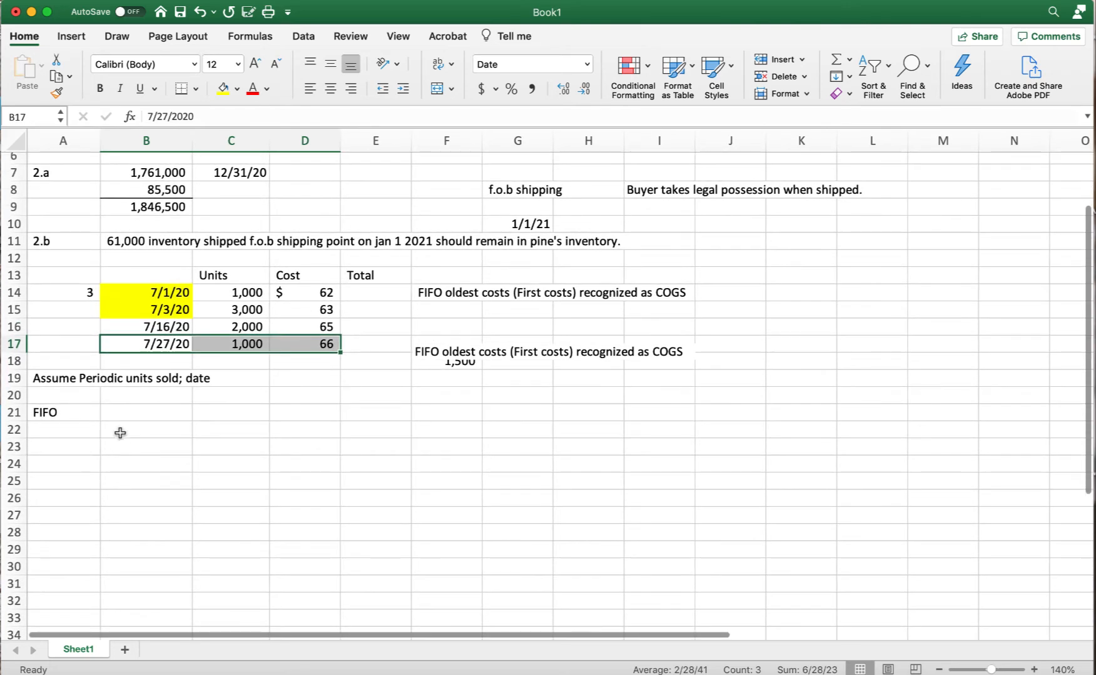
click(150, 417)
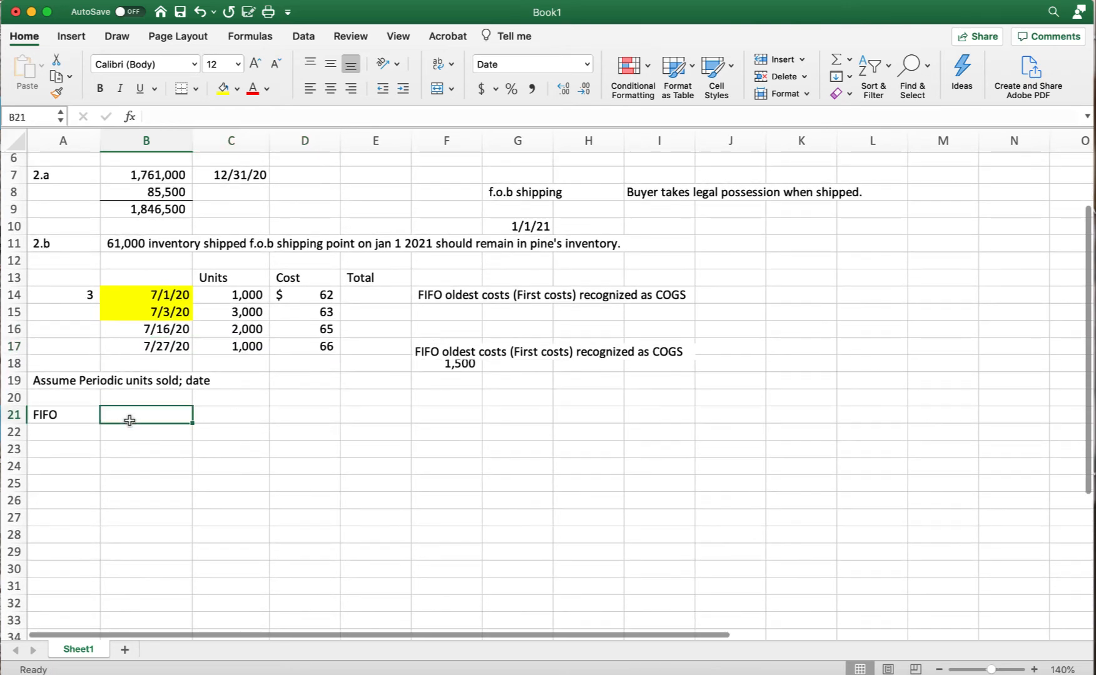
text(1000)
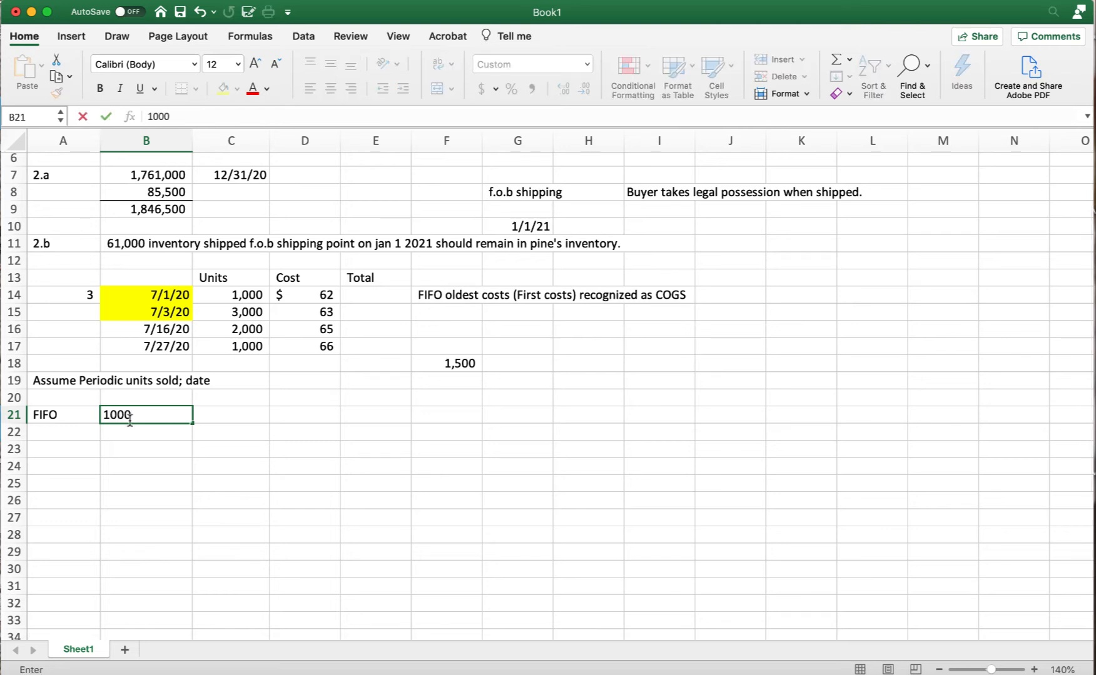
key(BackSpace)
key(BackSpace)
key(BackSpace)
text(,000 @ 66)
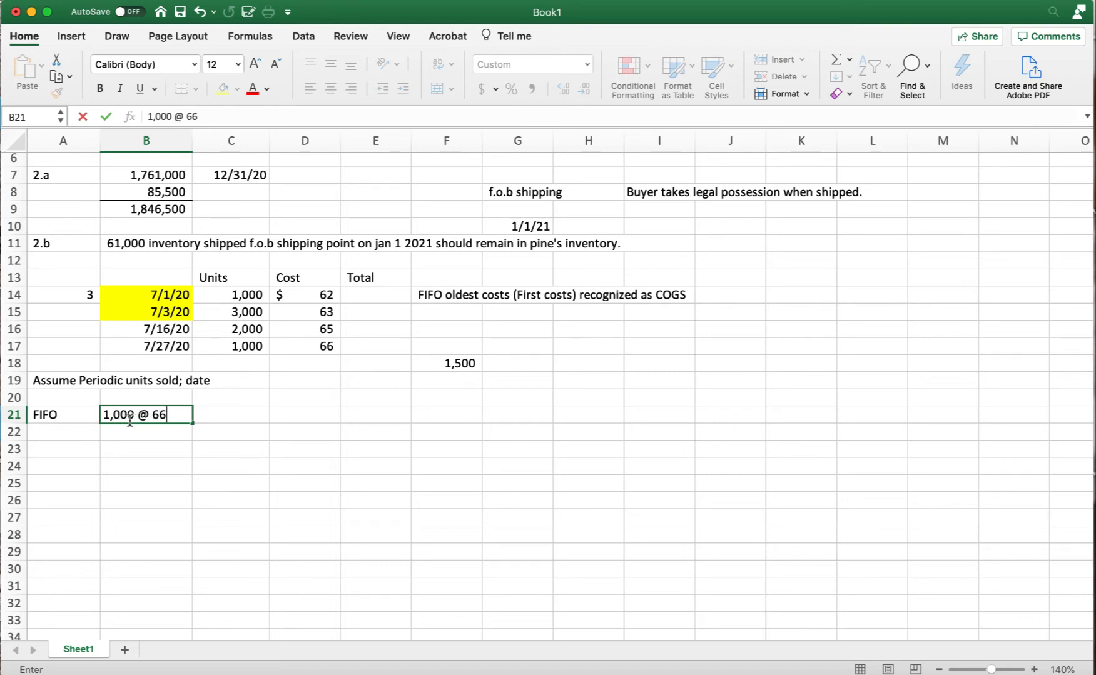
Calculate the value of the 7/27/20 layer in cell C21 with the formula =1000*66.
key(Tab)
text(=1)
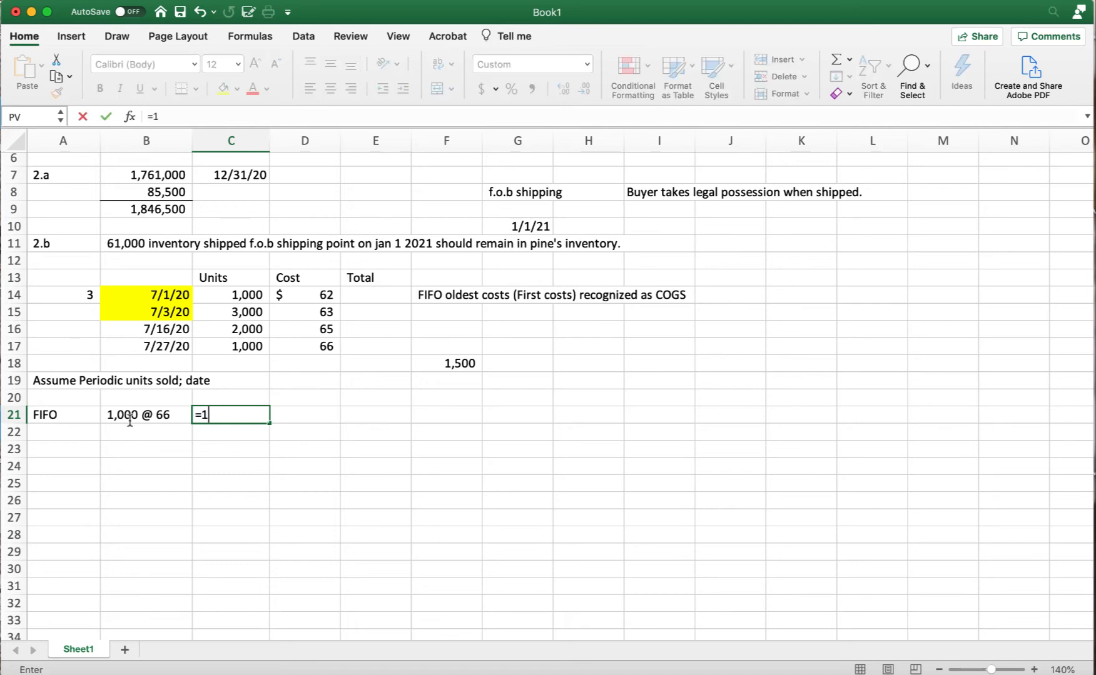
text(000*66)
key(Return)
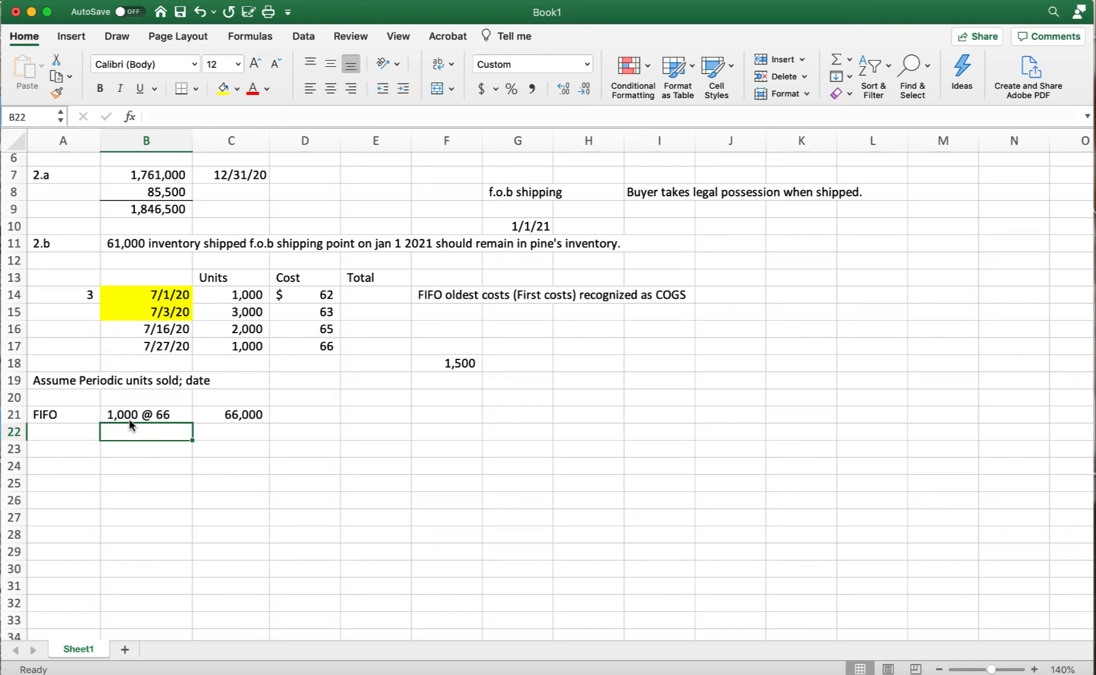
Highlight the 1,500 quantity in cell F18 with the green theme fill colour.
click(445, 366)
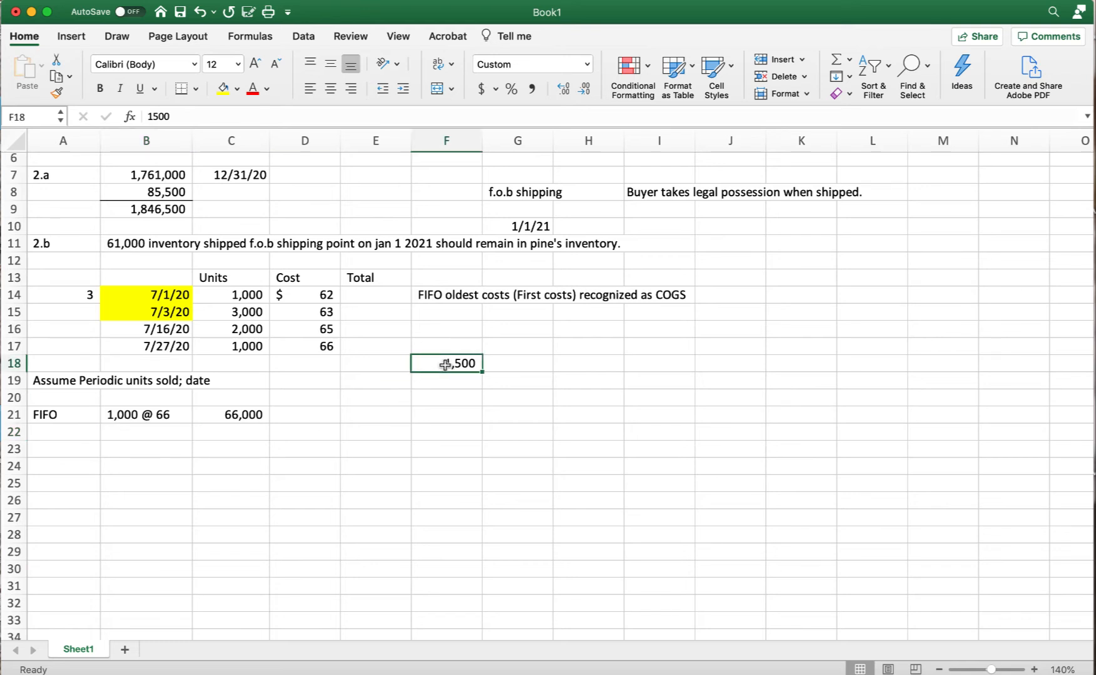
click(237, 89)
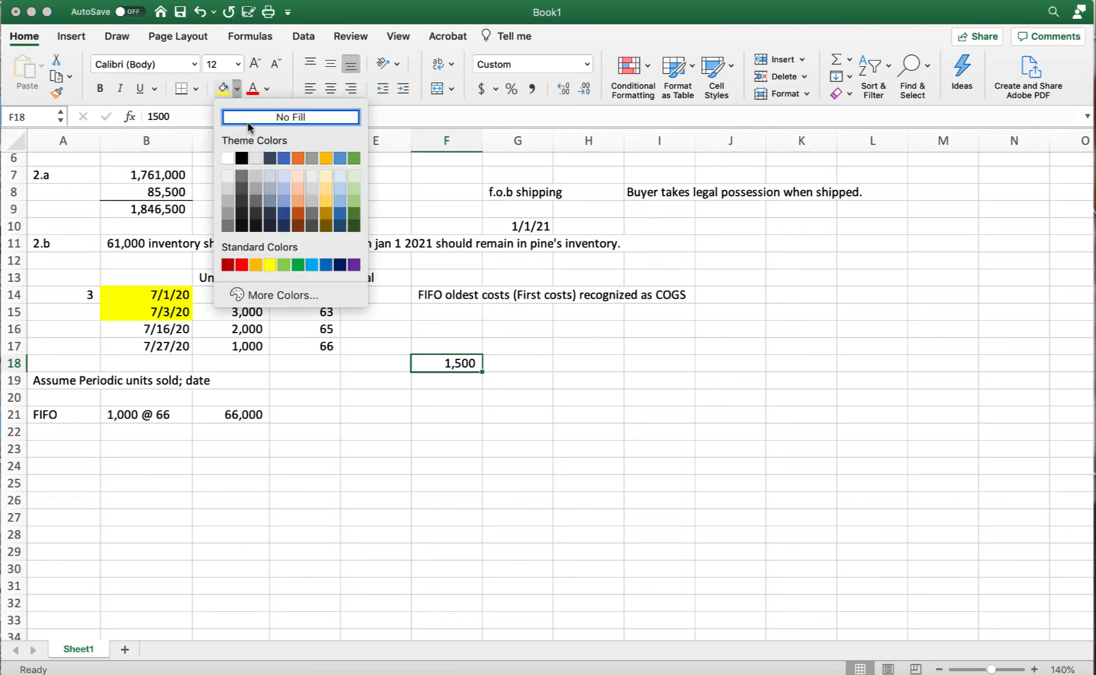
click(353, 159)
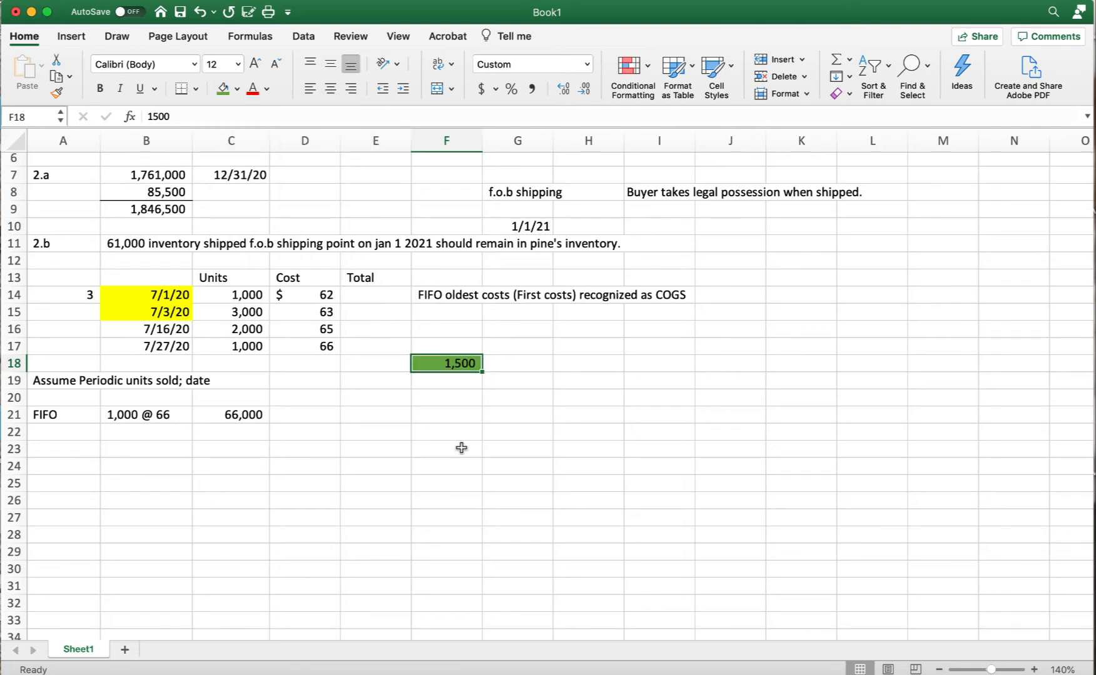
click(458, 379)
Enter the second FIFO layer as "500 @ 65" in cell B22 and calculate its value in cell C22 with =500*65.
click(123, 438)
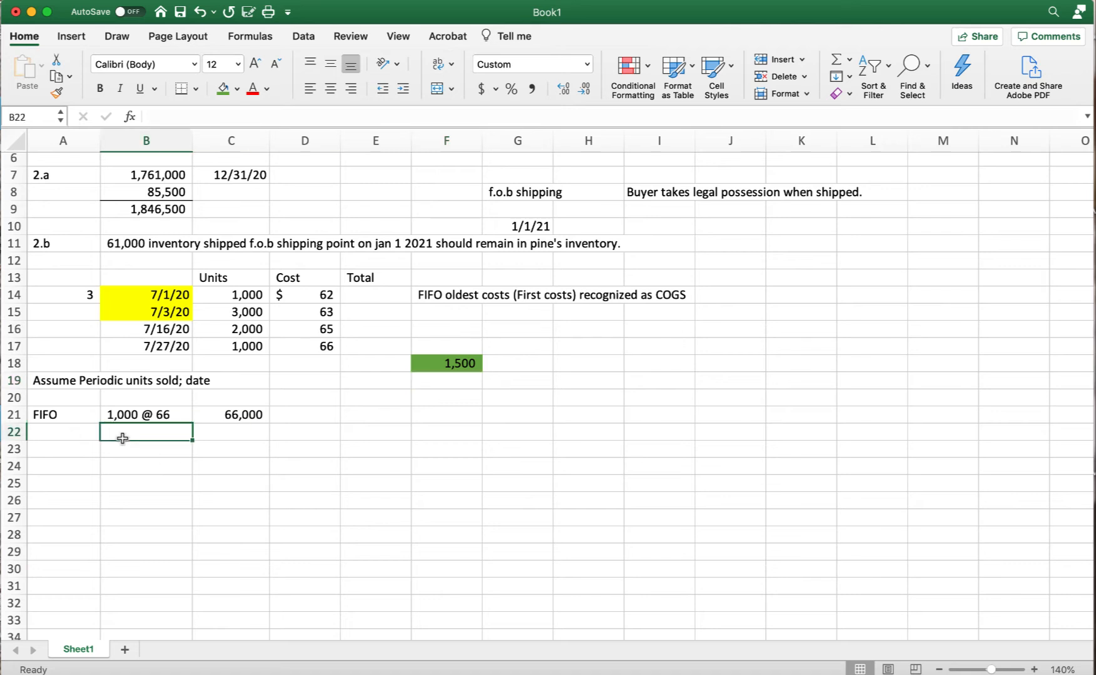
text(500)
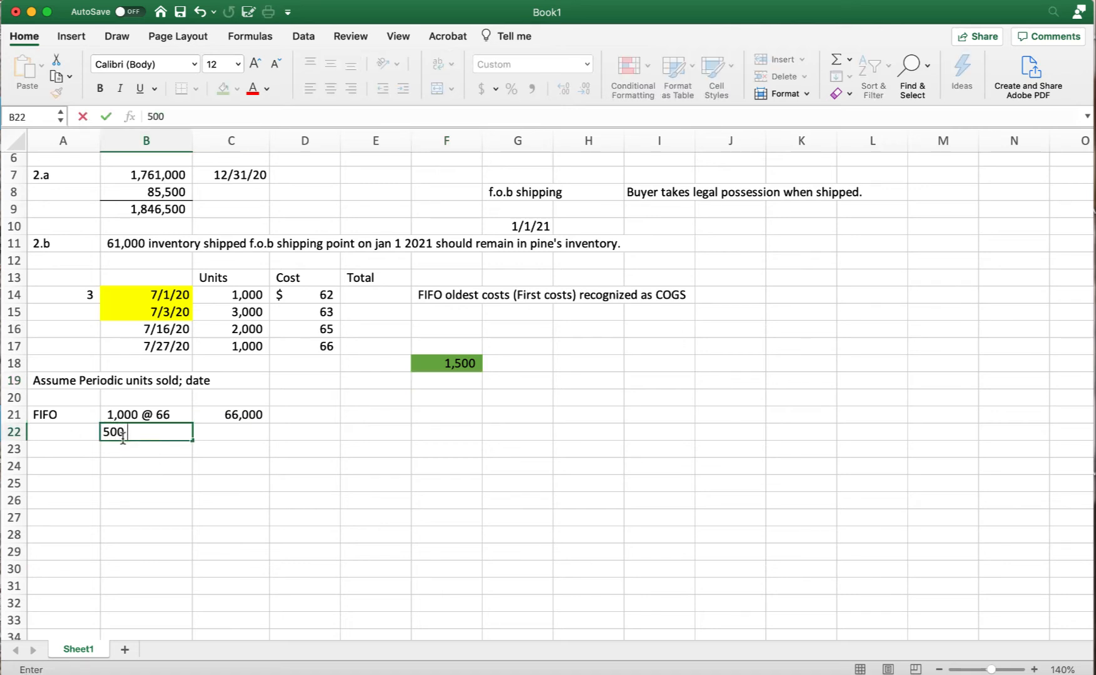
text( @ 65)
key(Tab)
text(=)
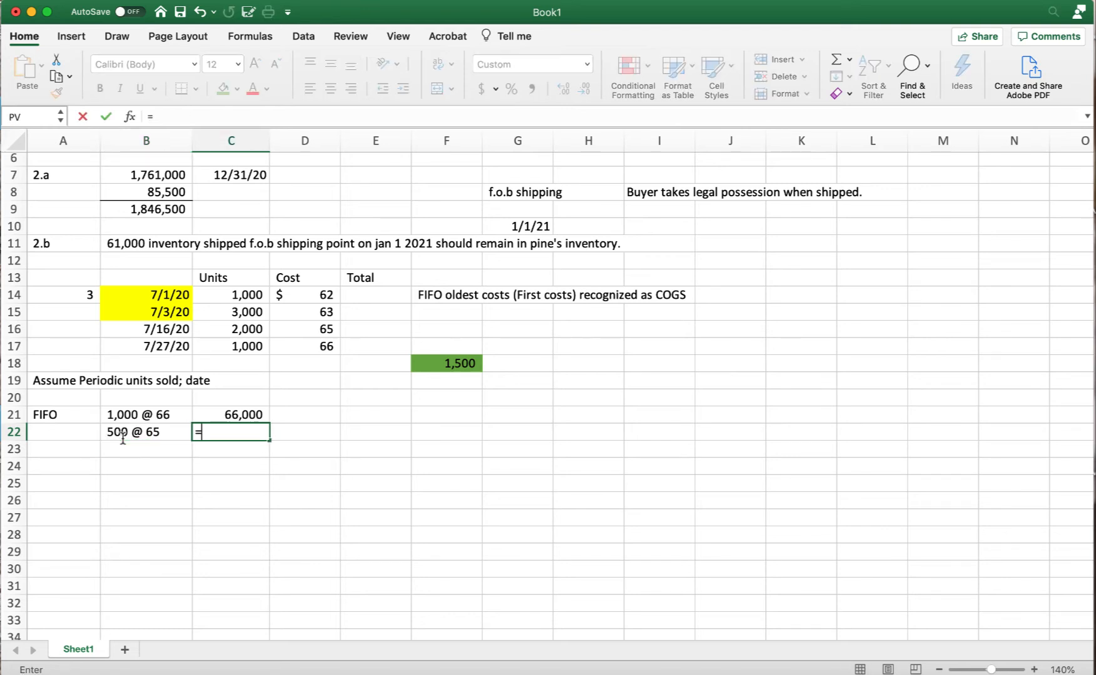
text(500*65)
key(Return)
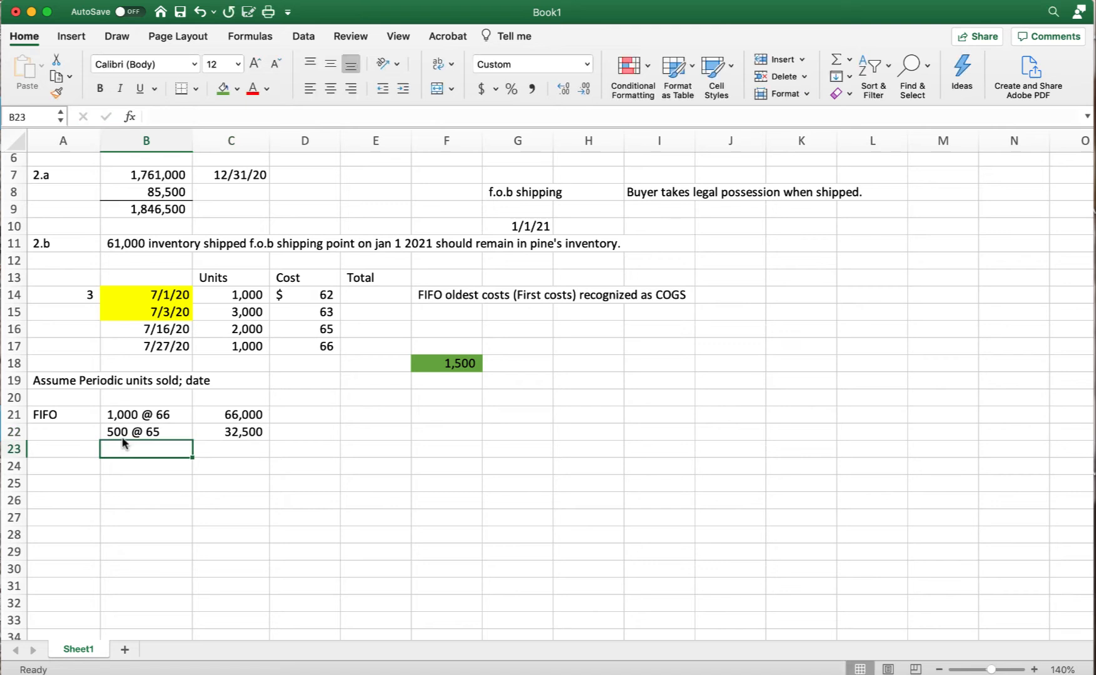
Add a bottom border to cell C22 and total the two FIFO layer values with AutoSum in cell C23.
click(233, 436)
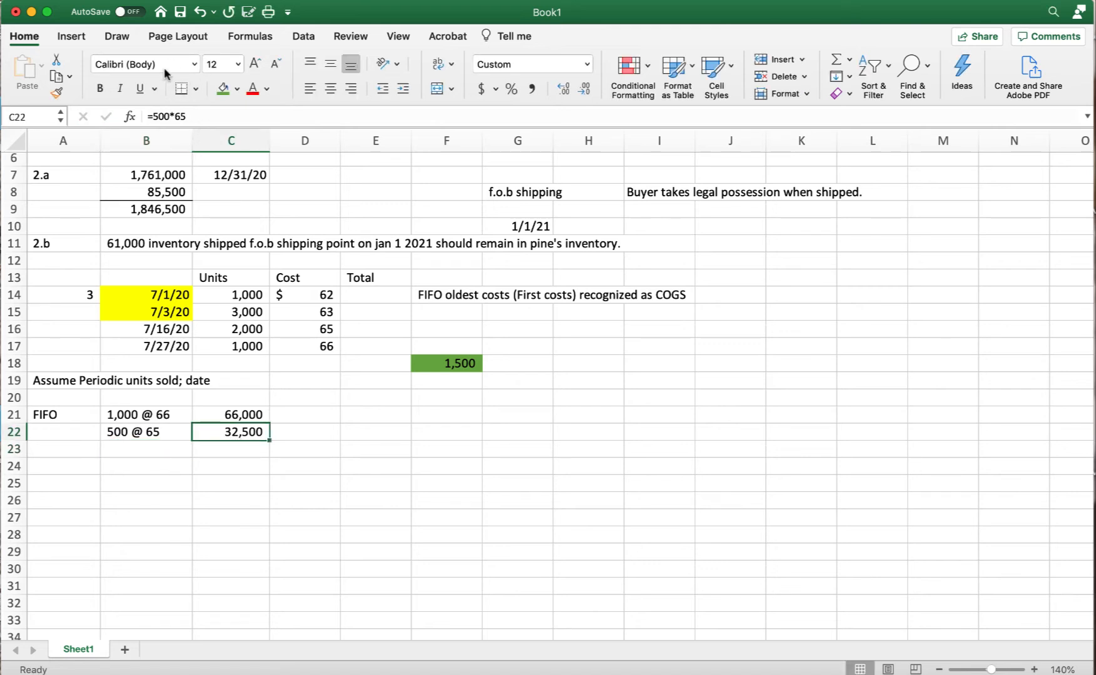
click(221, 444)
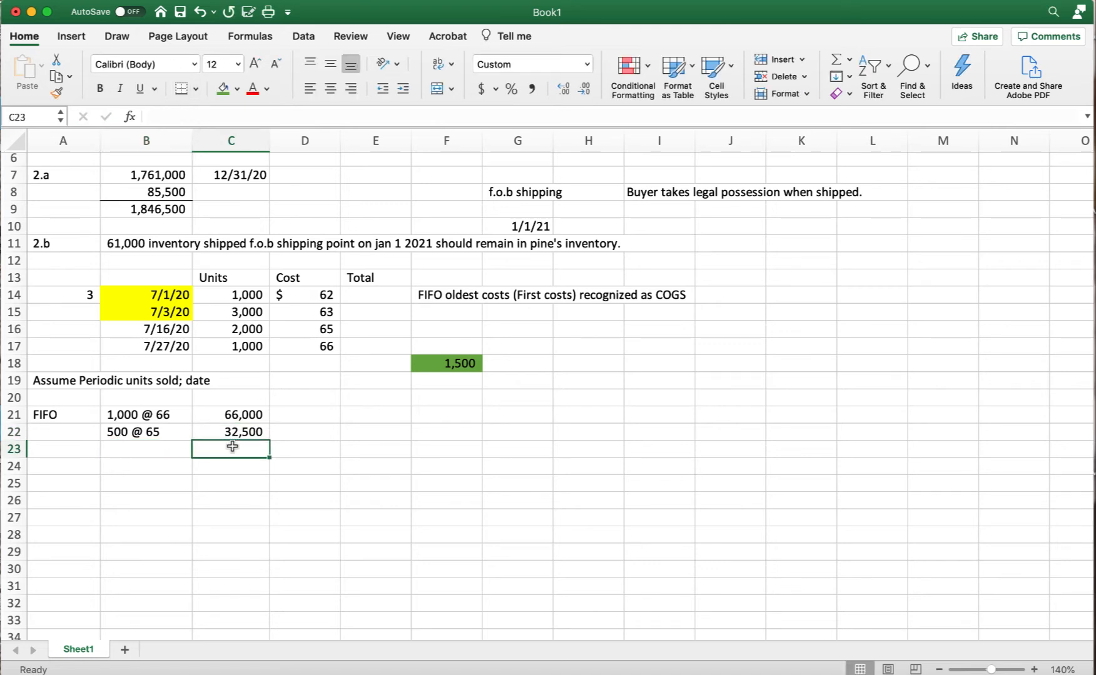
click(835, 60)
key(Return)
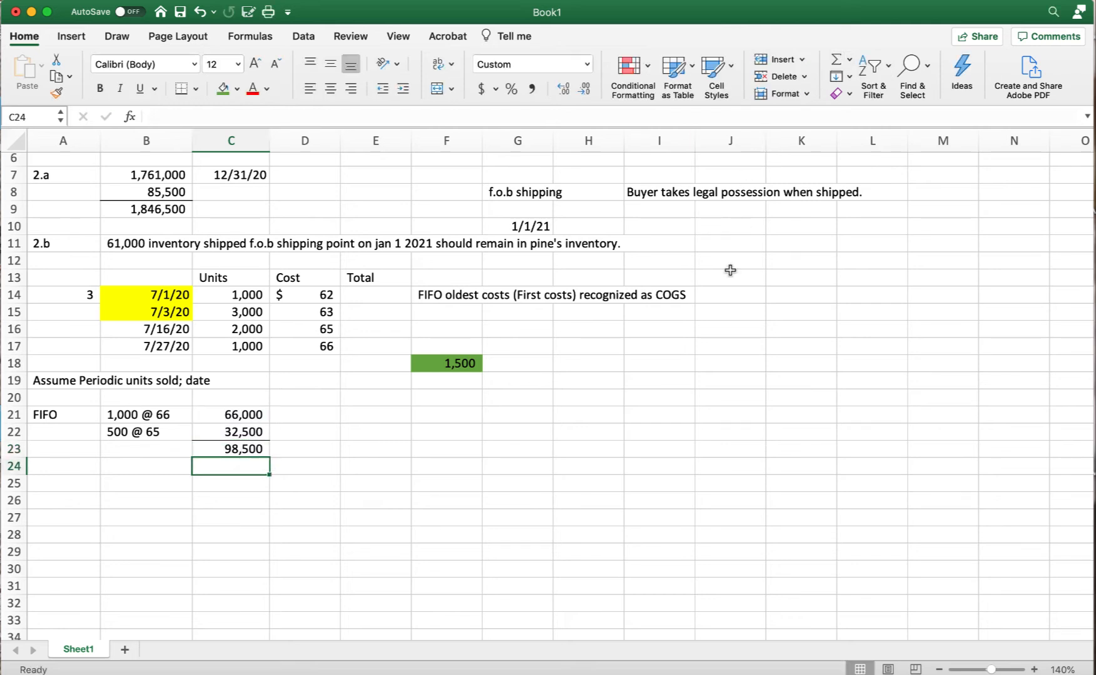
Label the FIFO total "E.I" in cell D23 and enter the heading "LIFO" in cell A25.
click(322, 450)
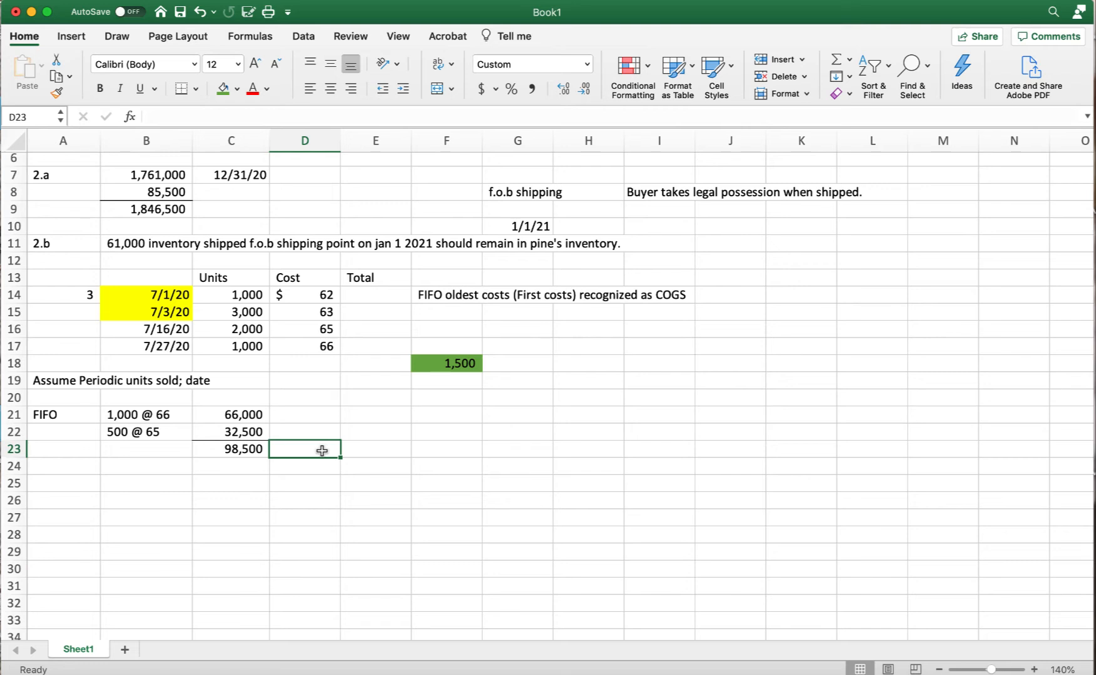
text(E.I)
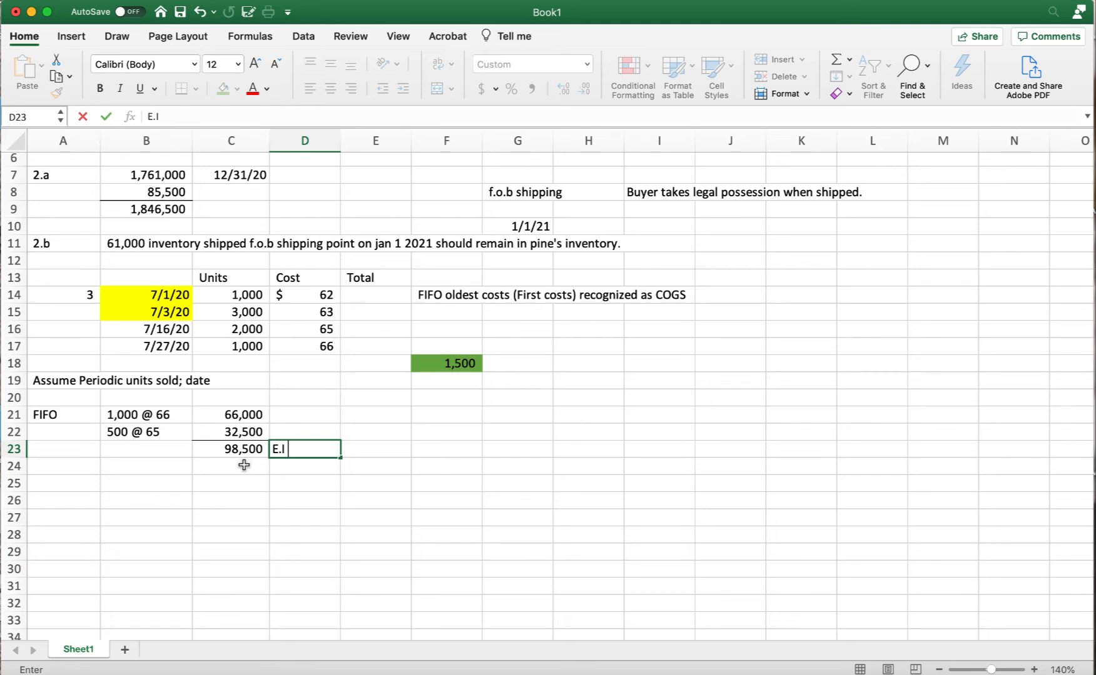
click(46, 485)
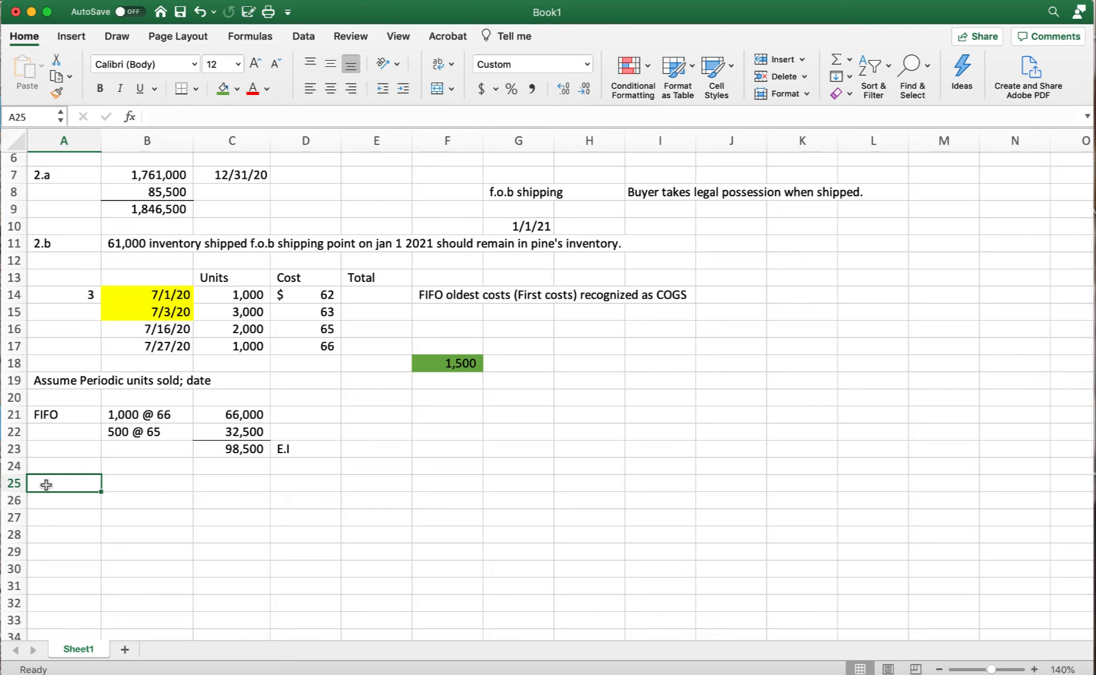
text(LIFO)
key(Tab)
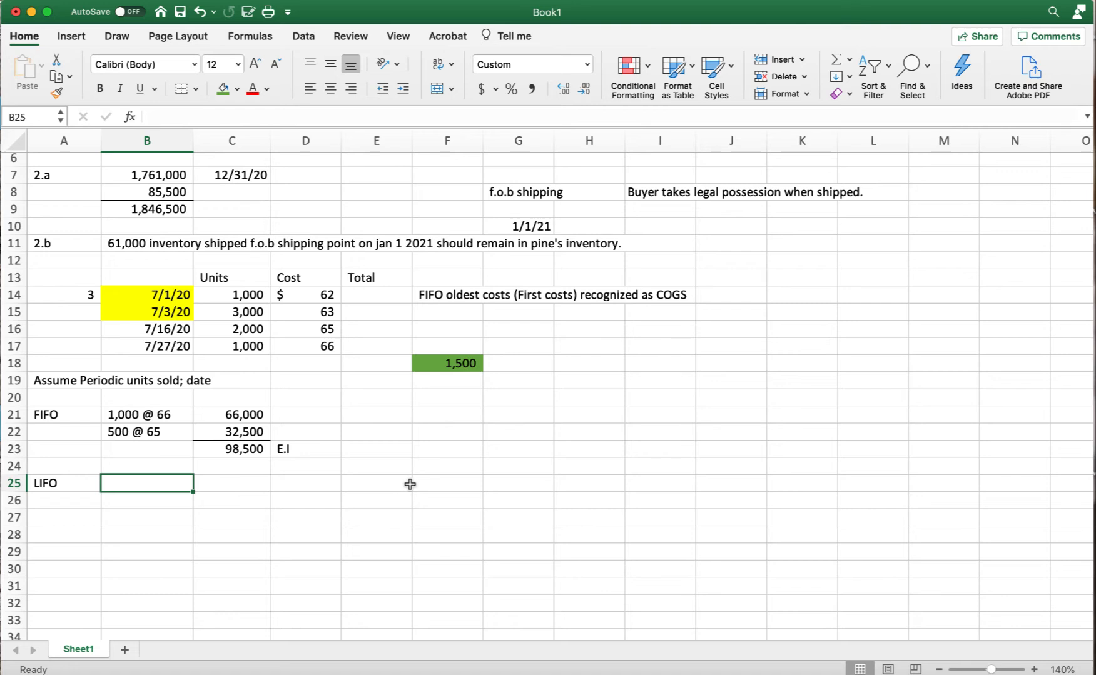
Enter the note "LIFO newest (last cost) is recognized as COGS" in cell F17.
click(428, 344)
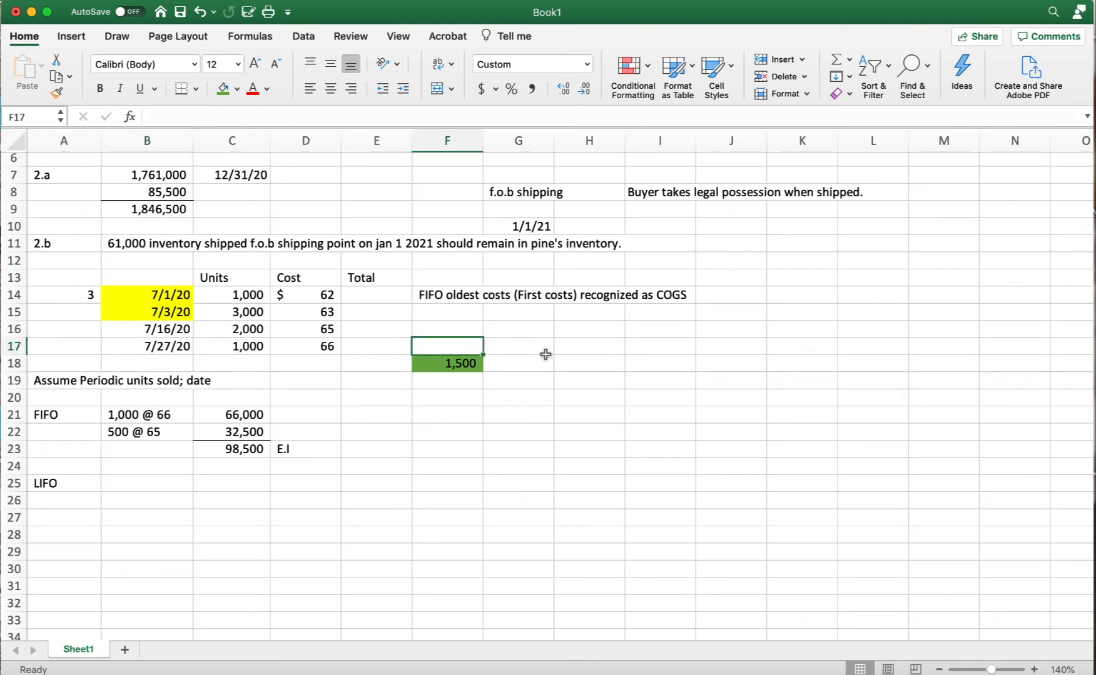
text(LIFO)
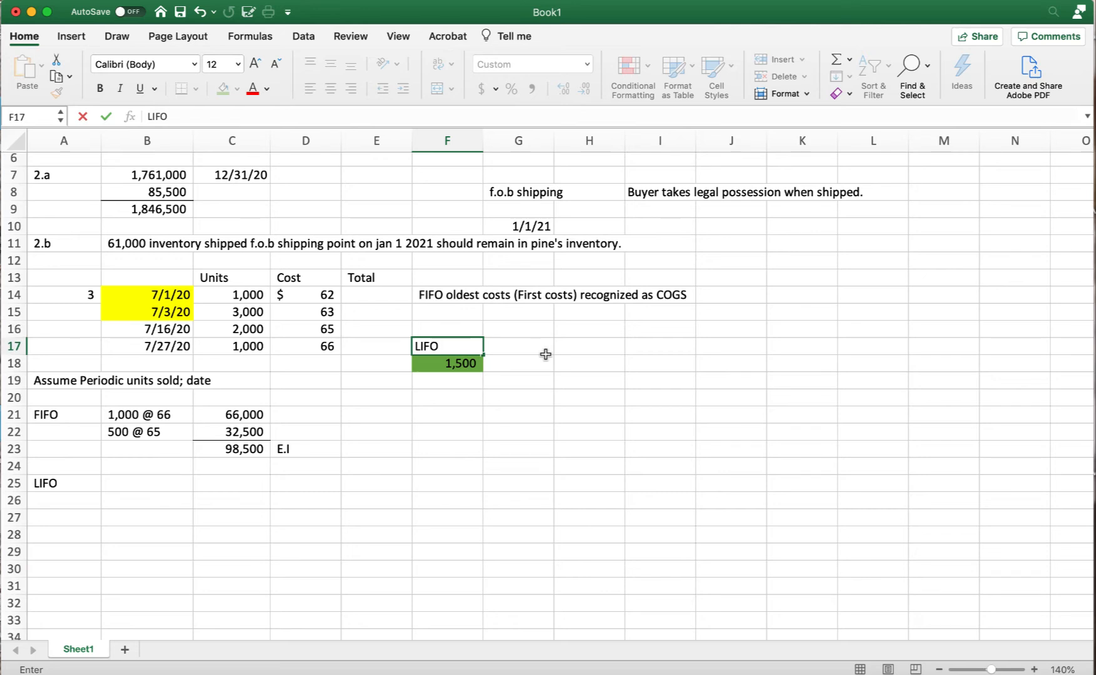
text( new)
text(est)
text( or)
text(last)
text( cos)
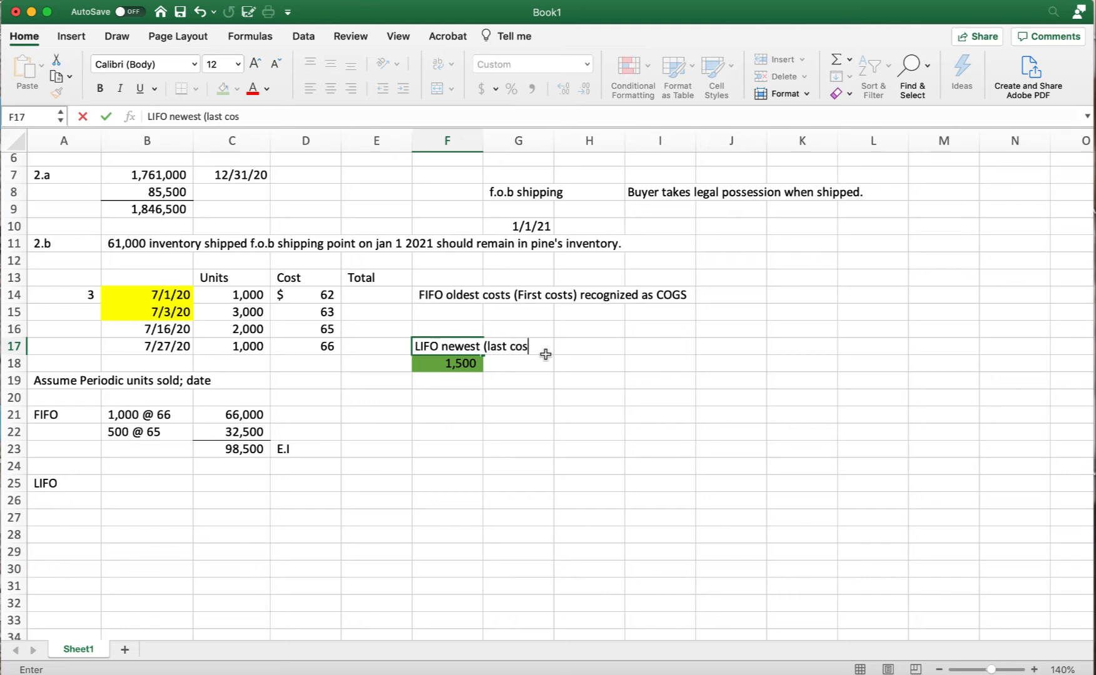
text(t) is recognized as )
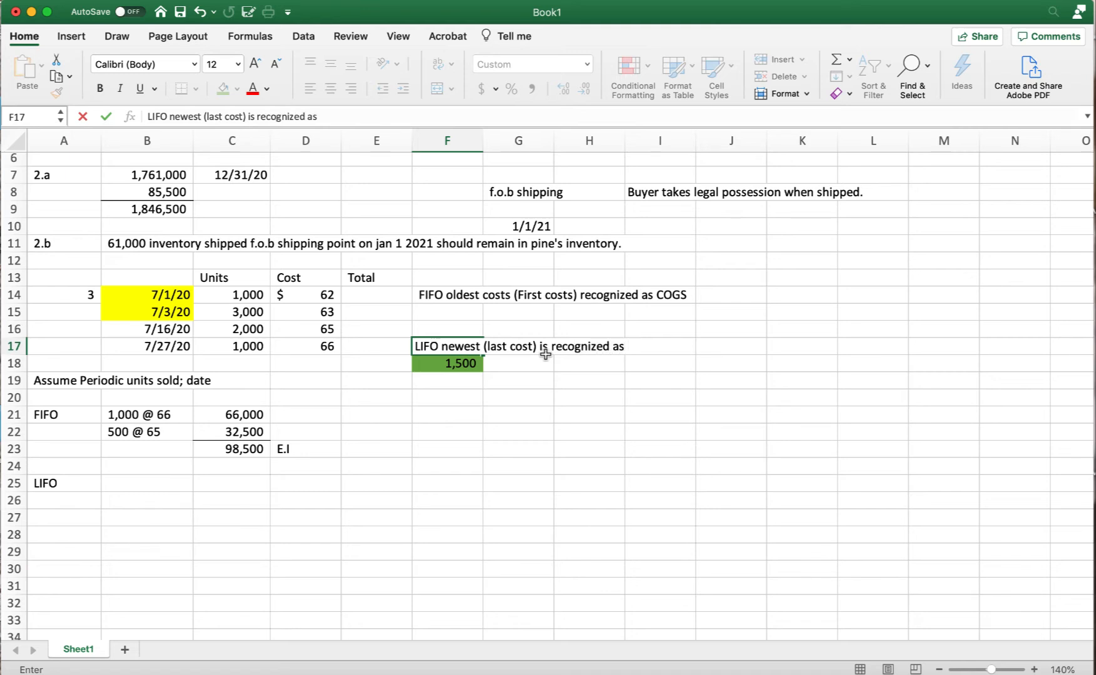
text(COGS)
Highlight the 7/16/20 and 7/27/20 purchase dates in cells B16:B17 with the green fill colour.
drag(162, 350, 161, 329)
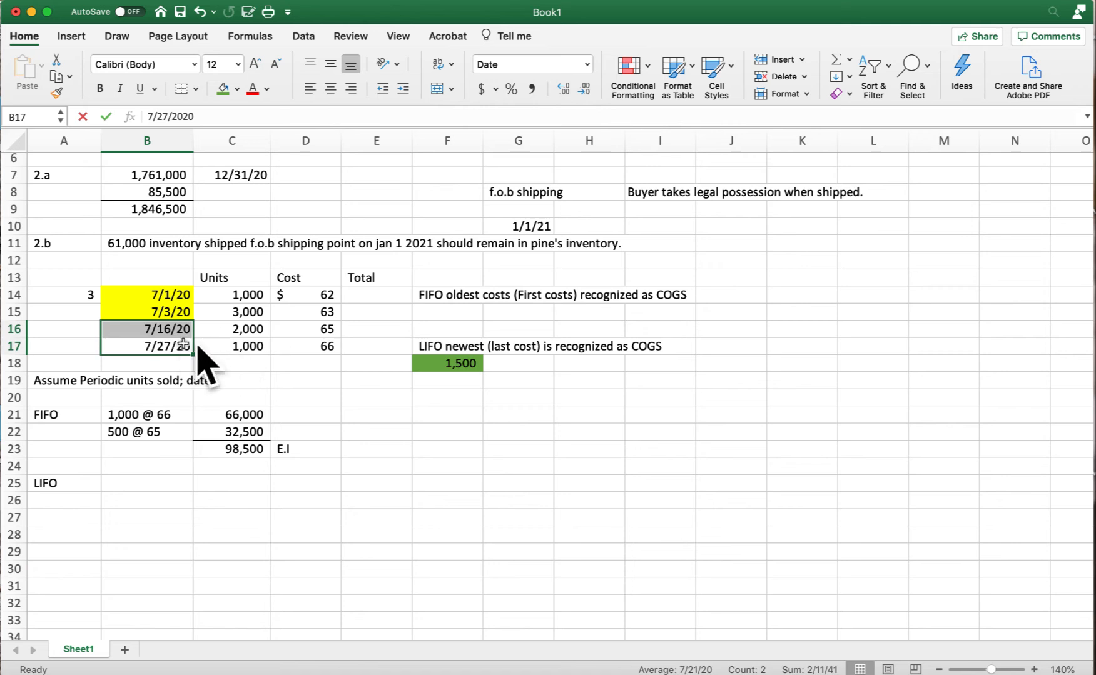
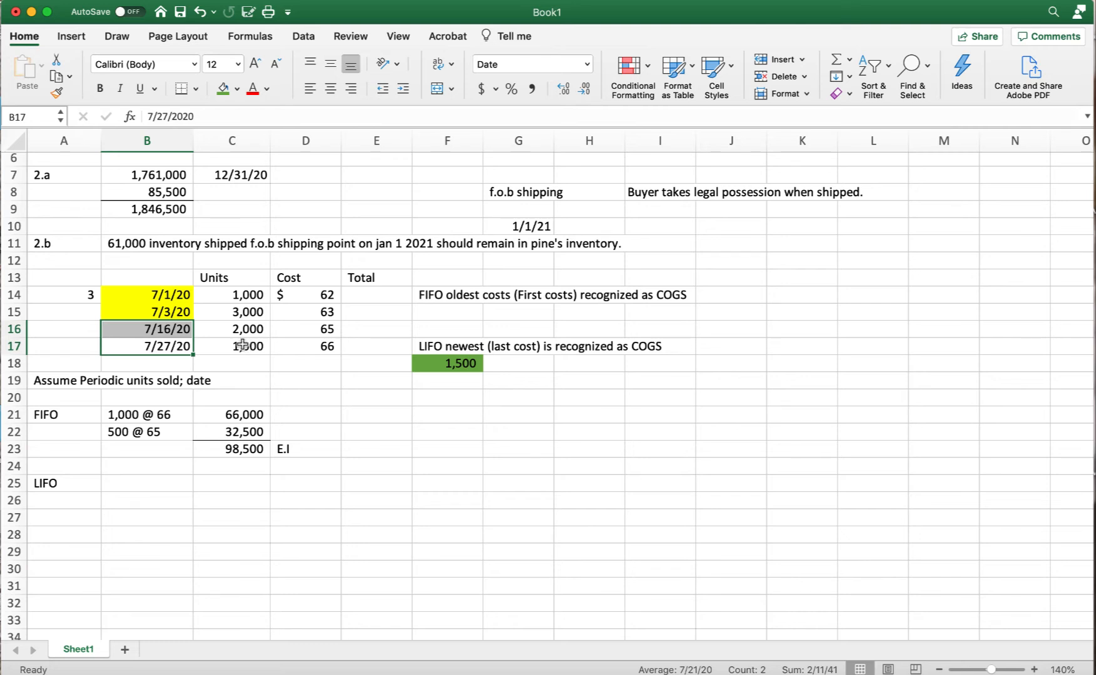
click(223, 91)
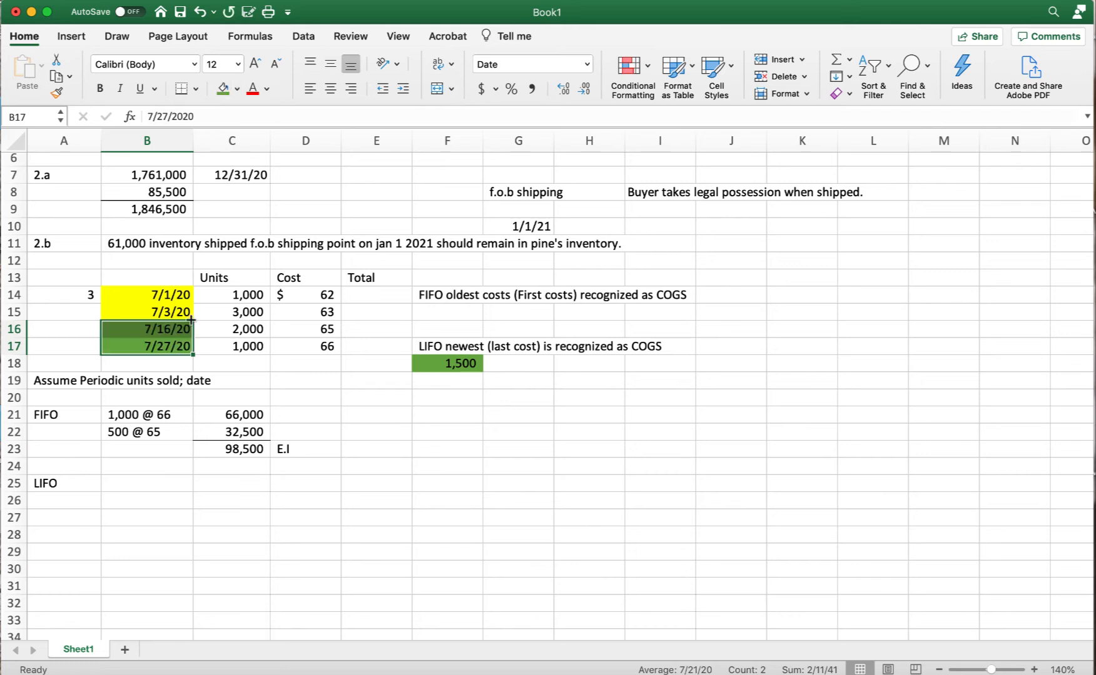
click(239, 382)
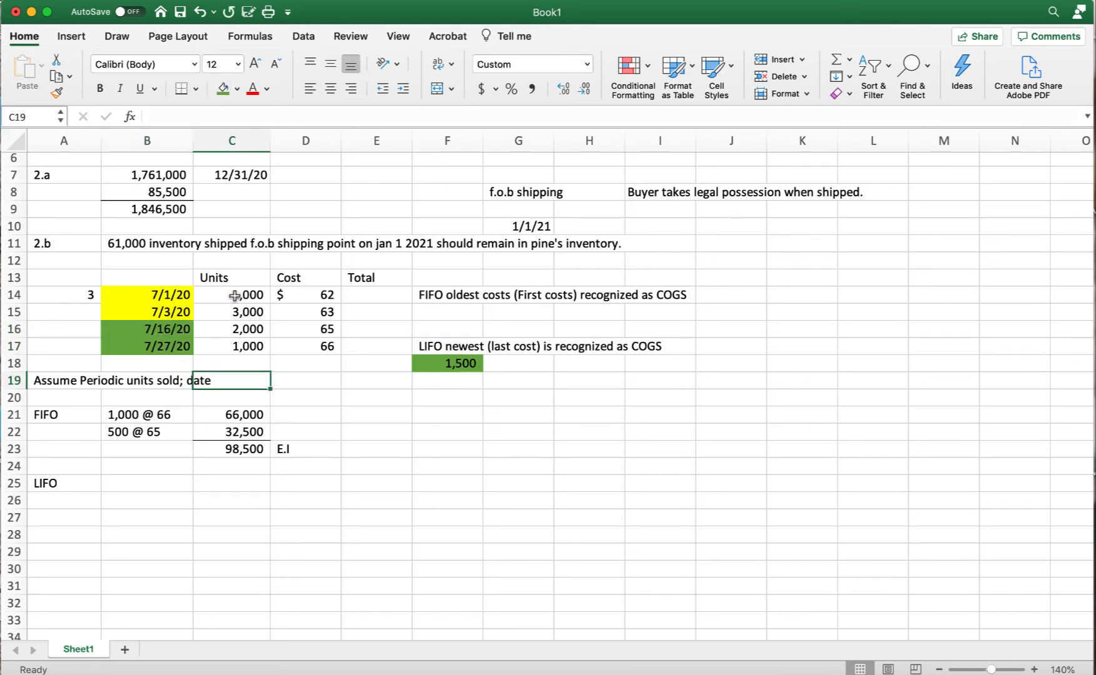
Enter the first LIFO layer as "1,000@62" in cell B25 and calculate its value in cell C25 with =1000*62.
drag(204, 294, 316, 313)
click(122, 486)
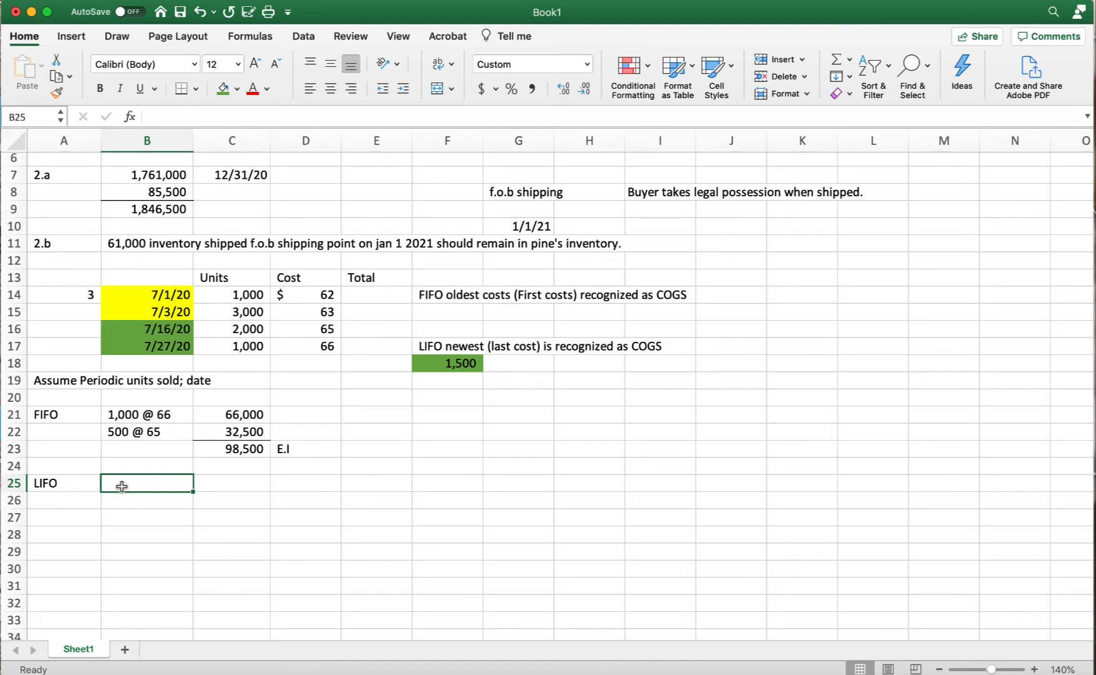
text(1,000)
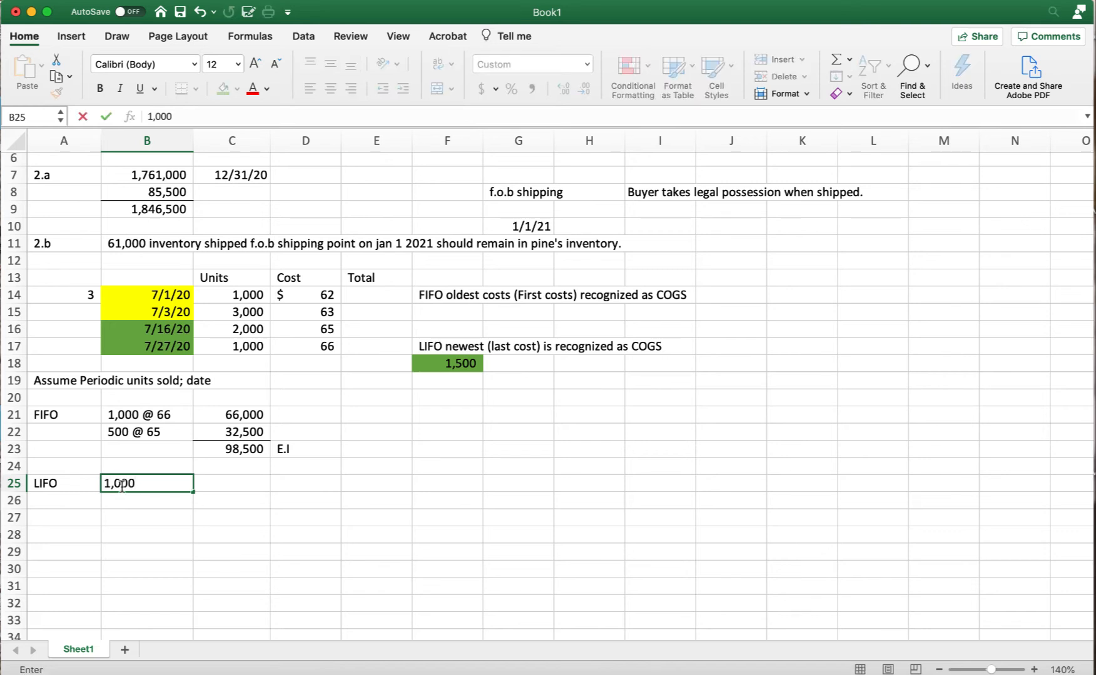
text(@62)
key(Tab)
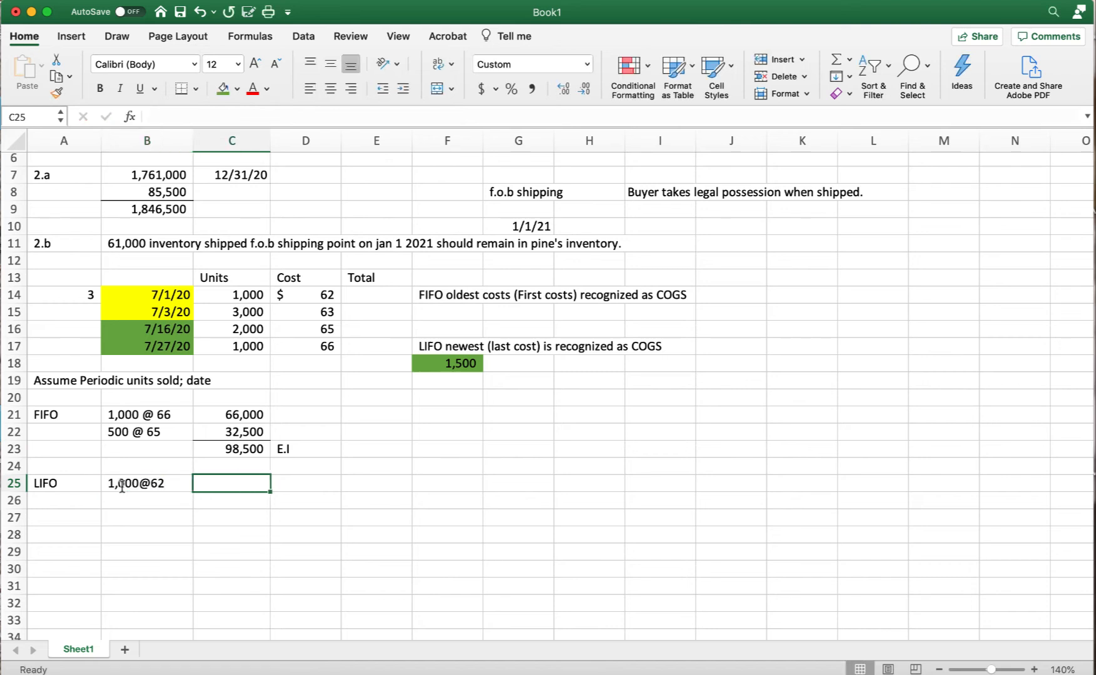
text(=1000)
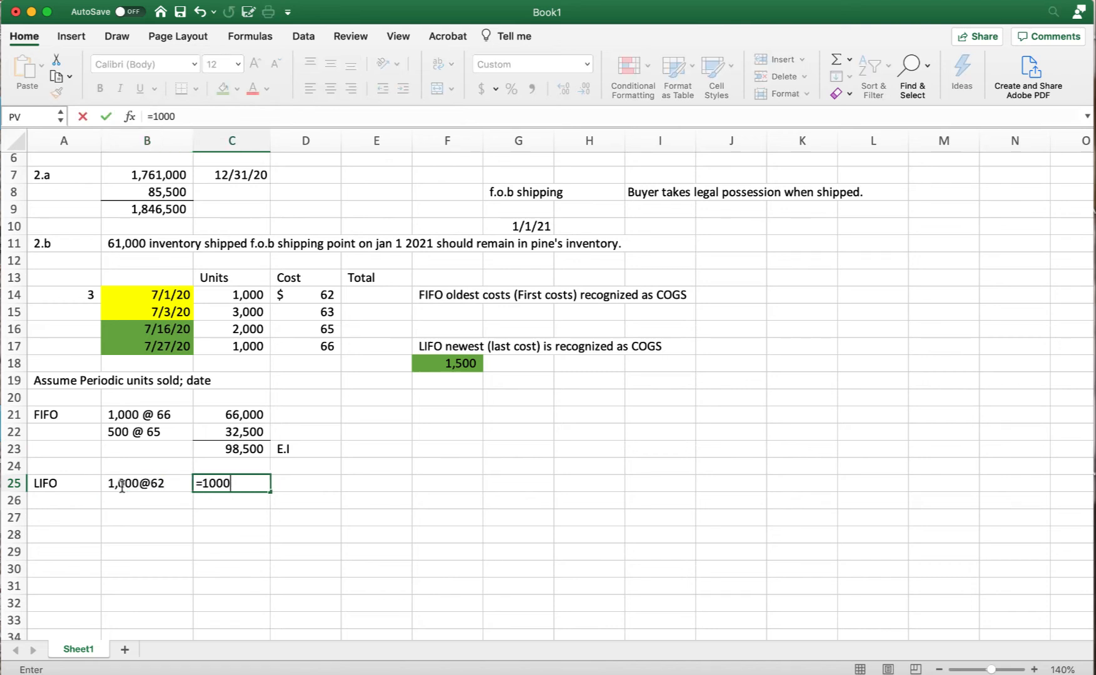
text(*62)
key(Return)
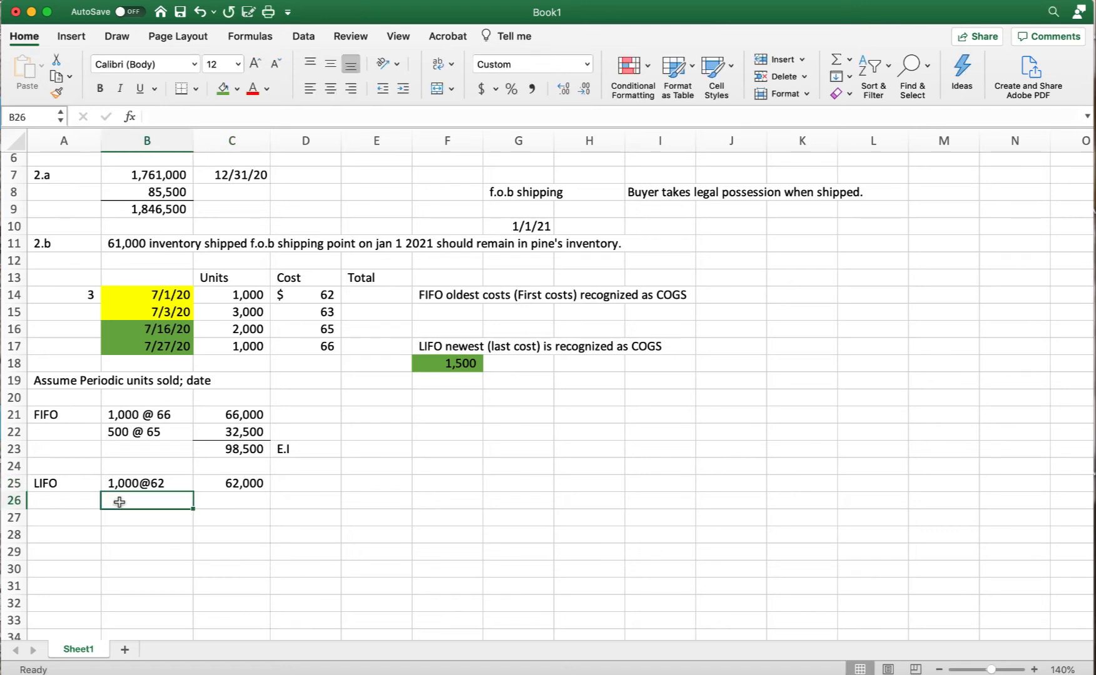
Enter the second LIFO layer as "500@63" in cell B26.
text(500)
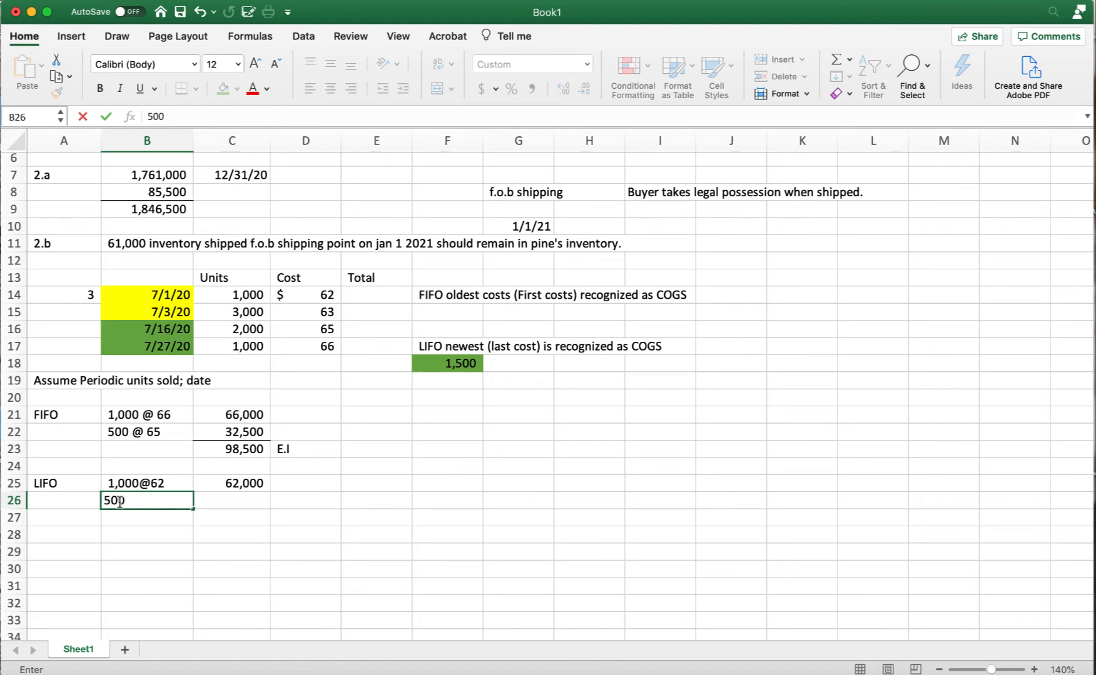
text(@63)
key(Tab)
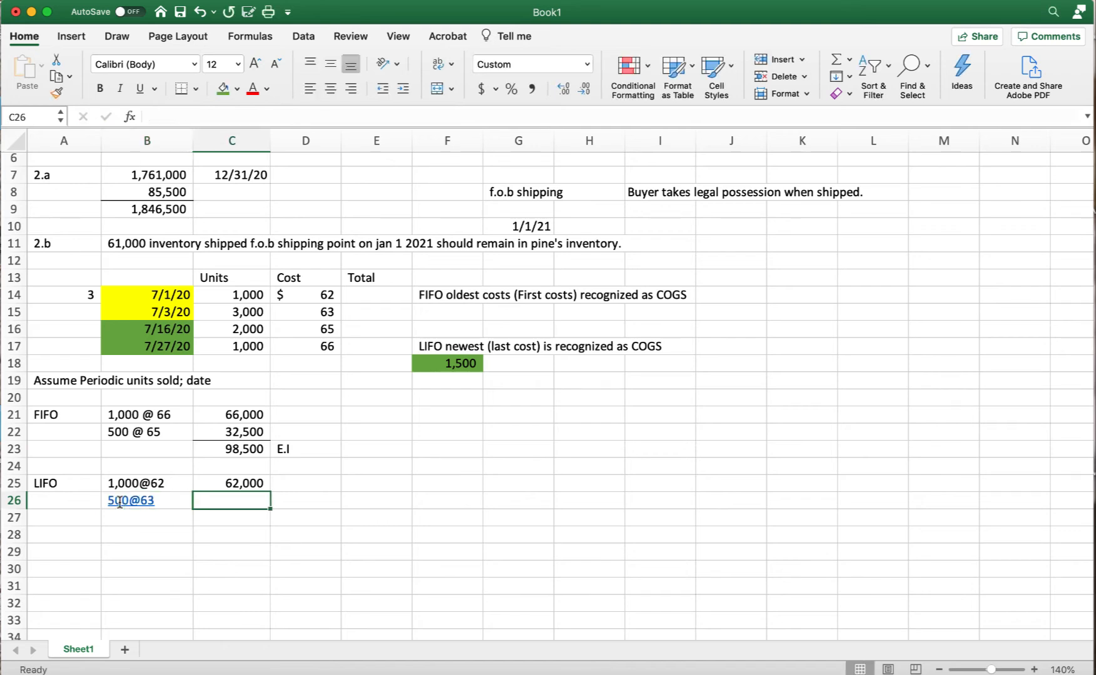
Prefix the "500@63" entry in cell B26 with an apostrophe to mark it as plain text.
scroll(119, 503, up, 3)
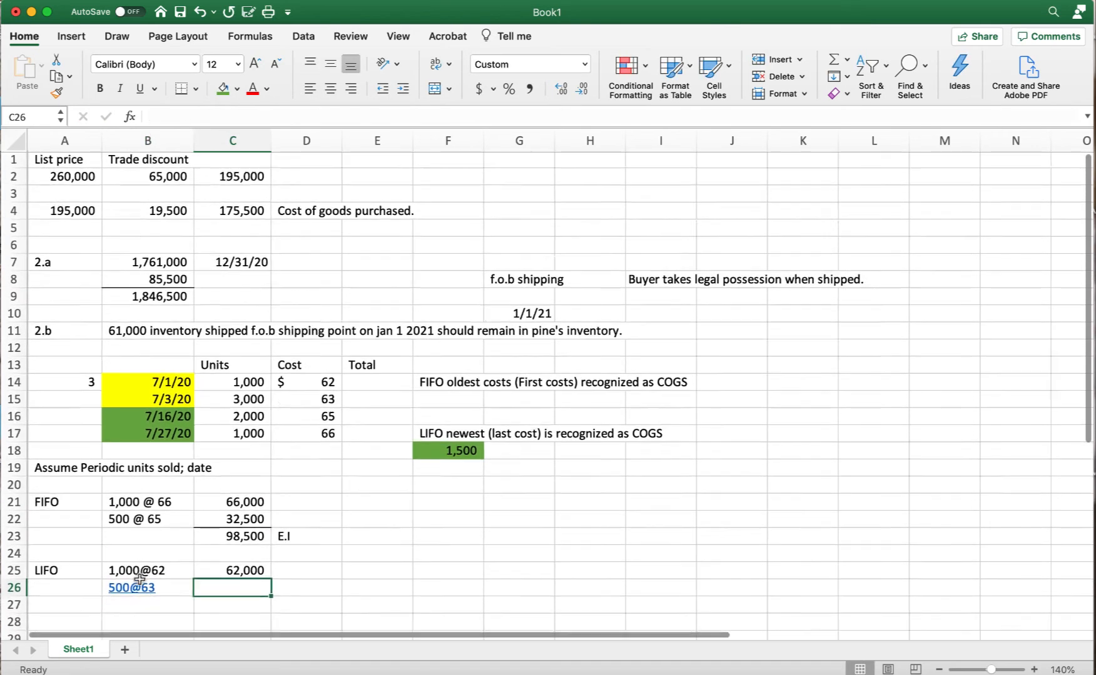
scroll(117, 580, down, 2)
click(109, 530)
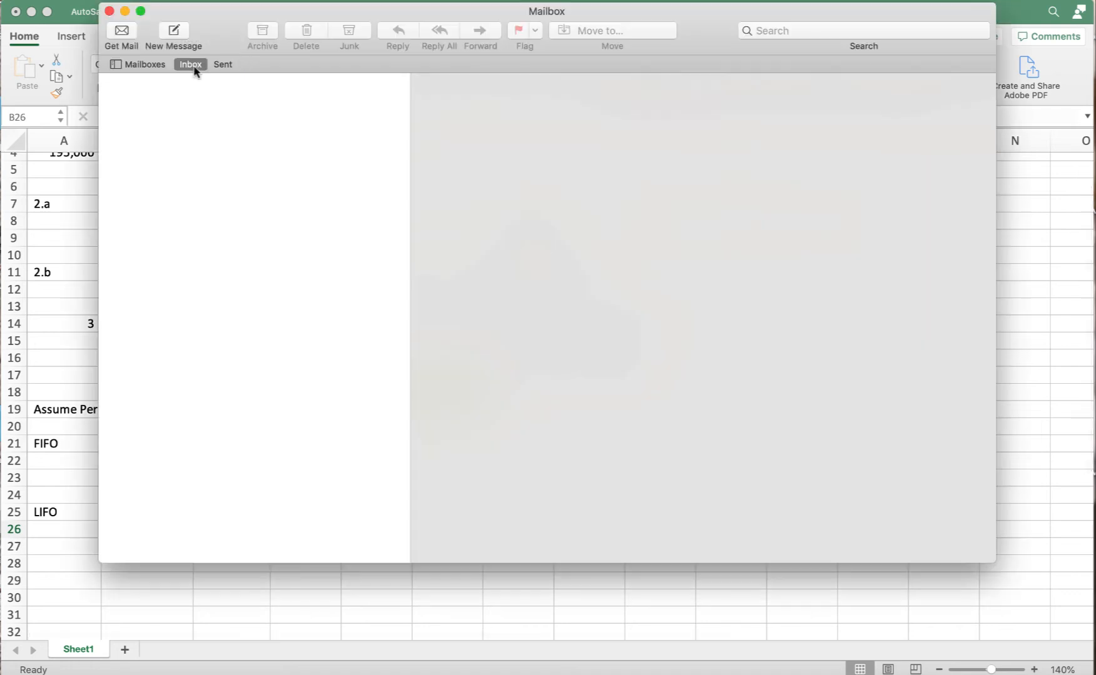
click(584, 317)
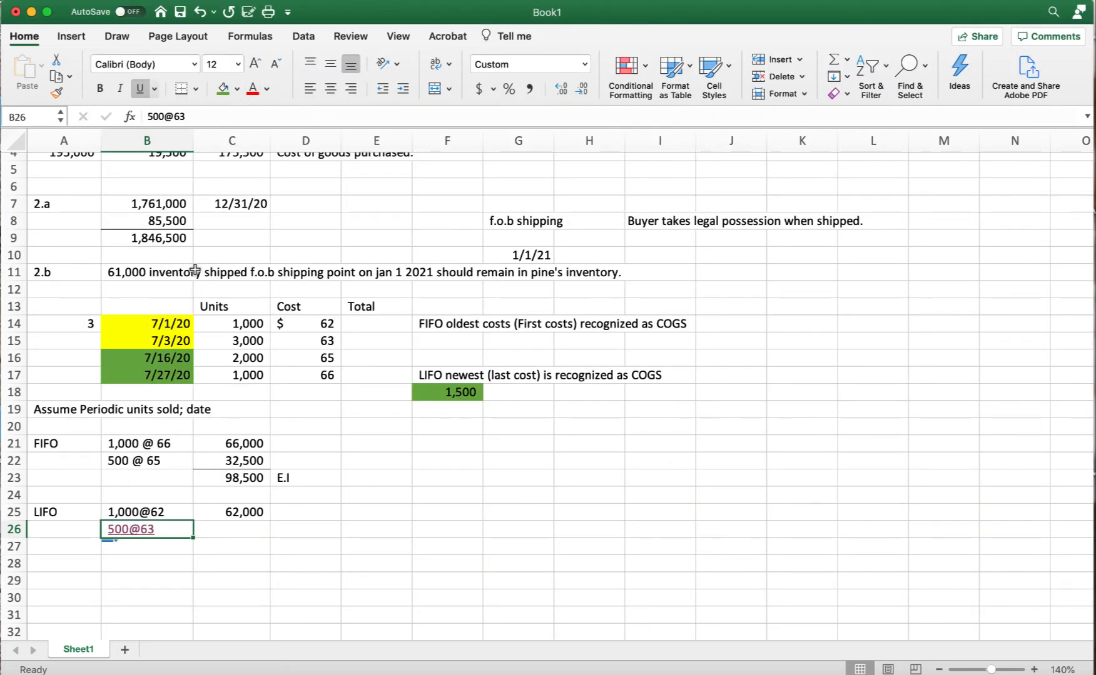
click(148, 117)
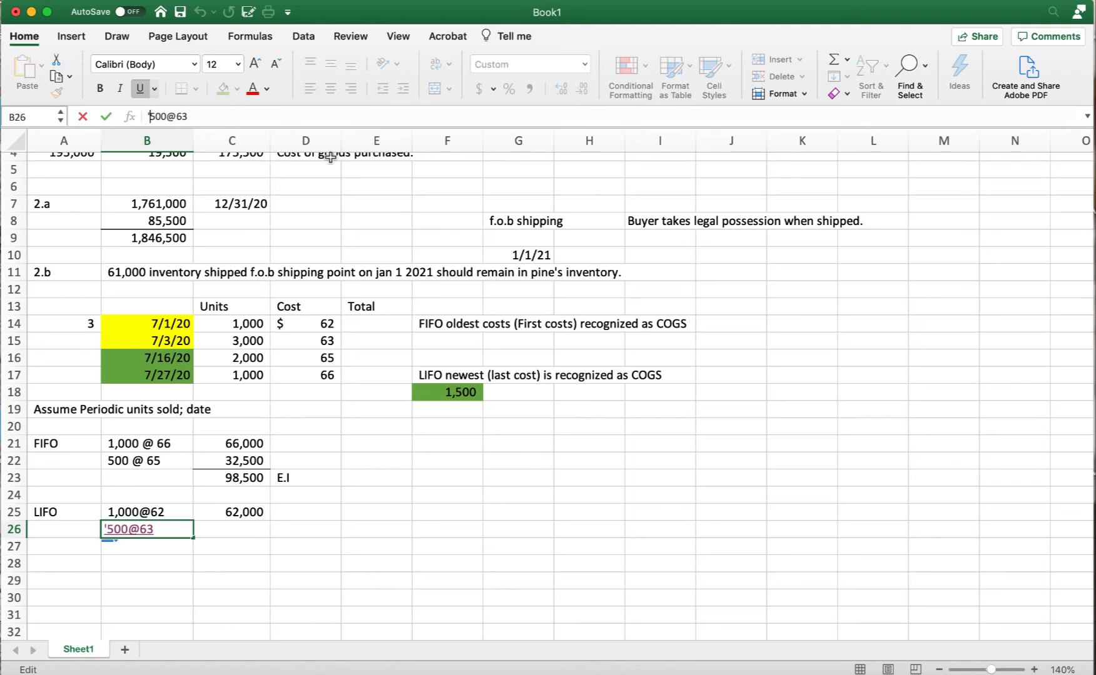
key(Return)
Calculate the value of the second LIFO layer in cell C26 with the formula =500*63.
click(247, 532)
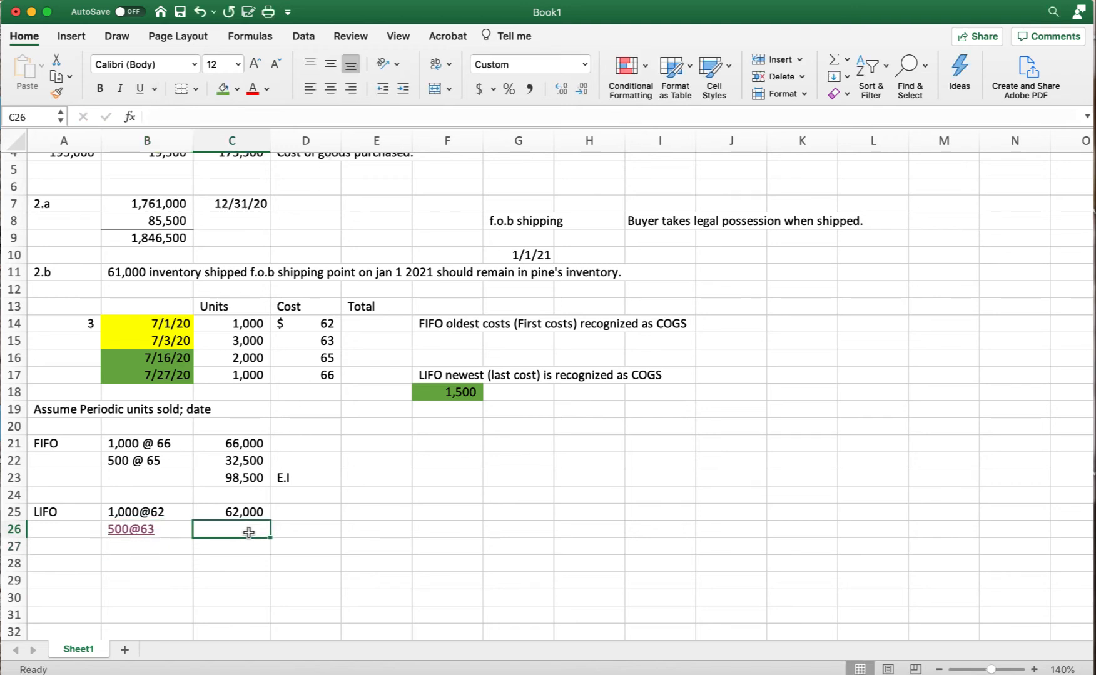
text(=500*63)
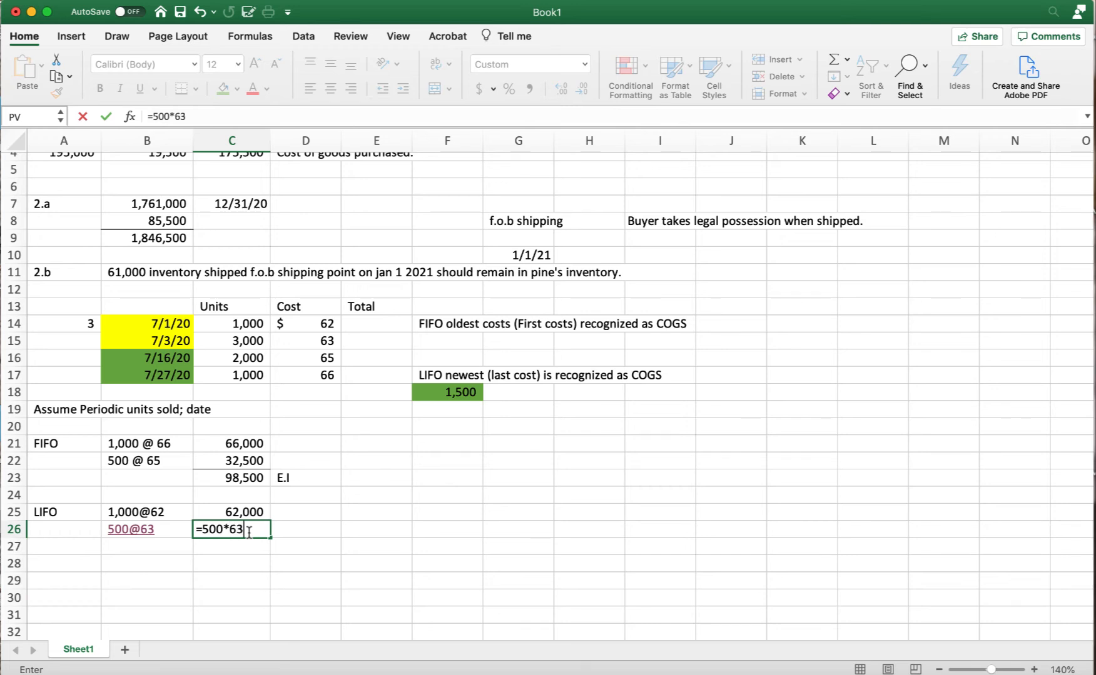
key(Return)
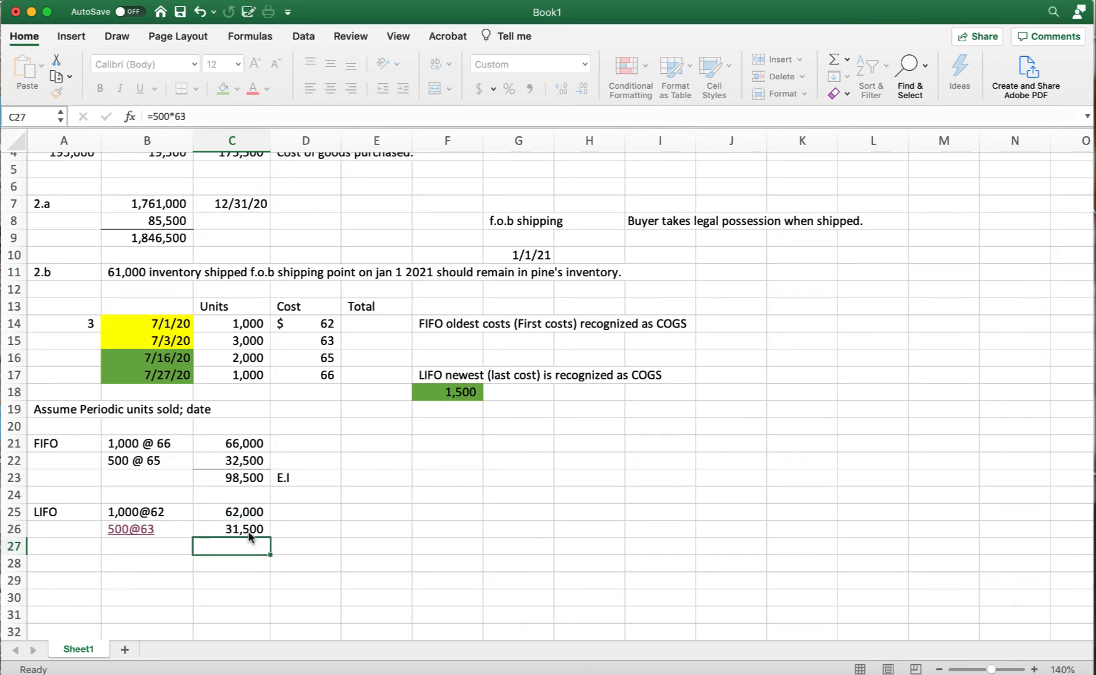
Add a bottom border under cell C26 and total the two LIFO layer values in cell C27 with AutoSum.
click(232, 530)
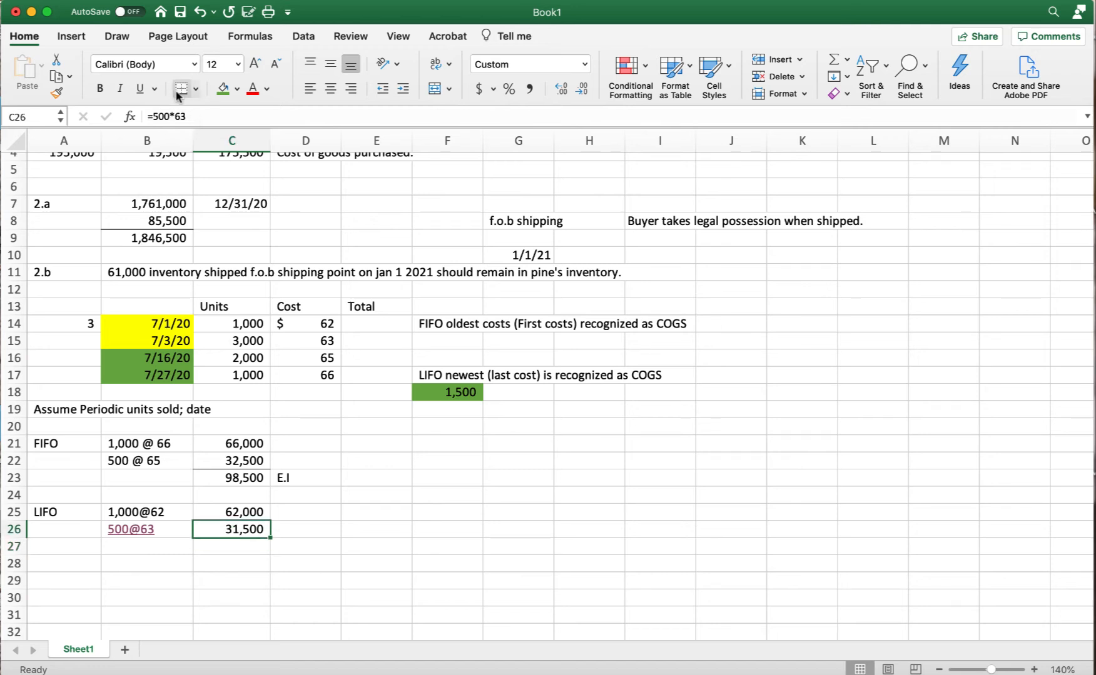
click(240, 551)
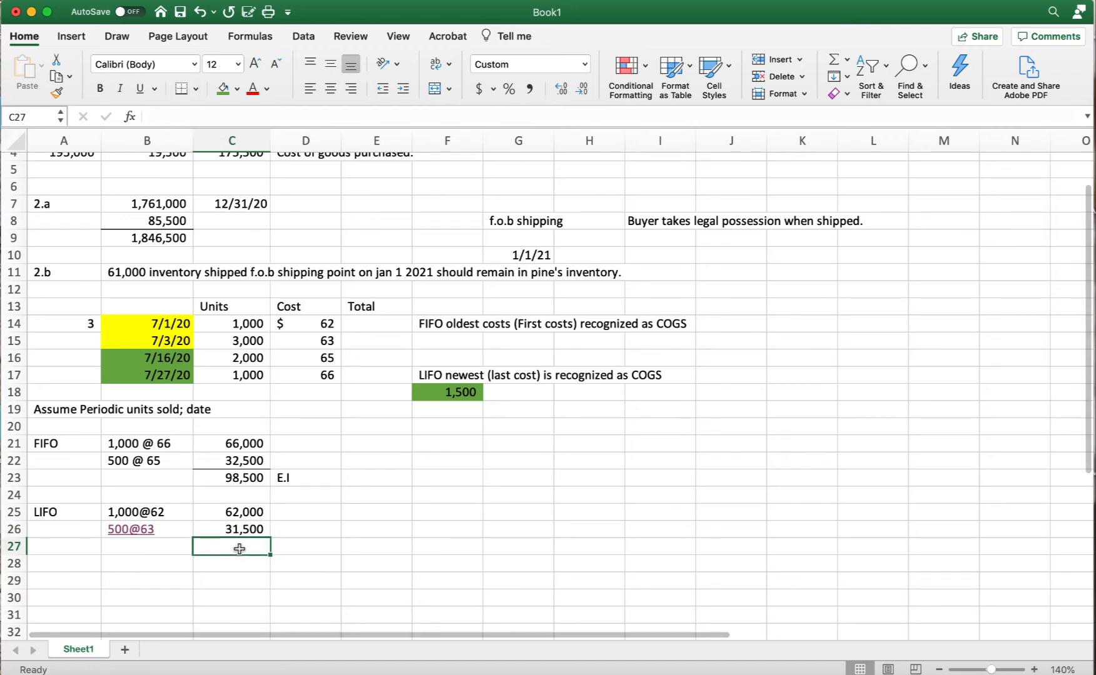
click(833, 59)
key(Return)
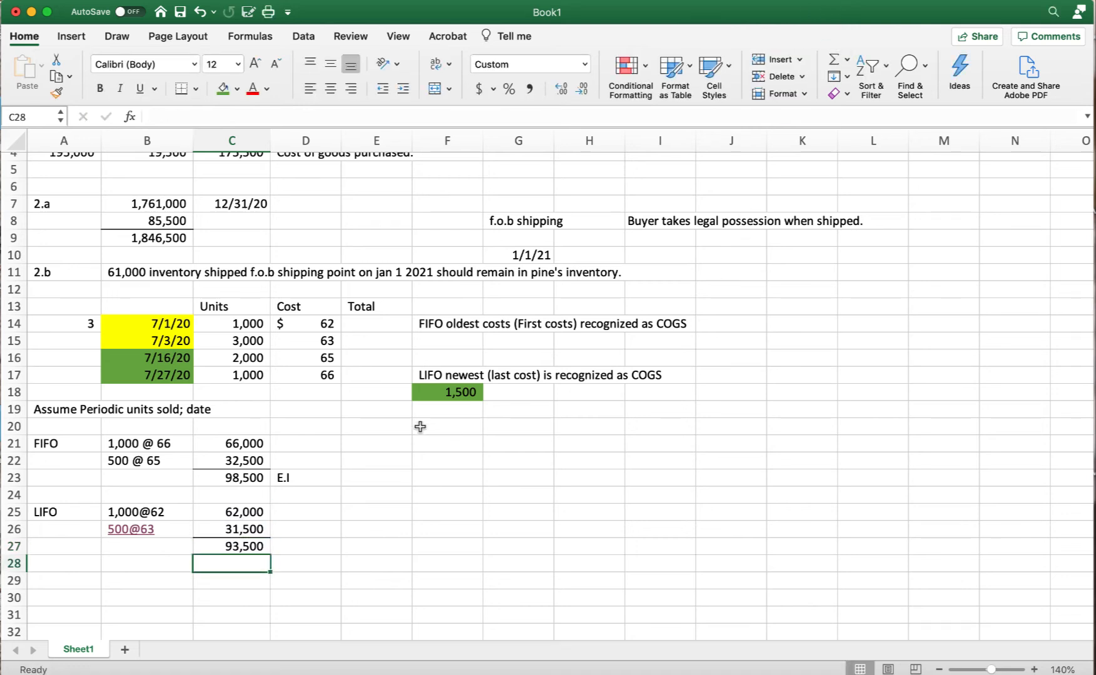
Label the LIFO total as "E.I" in cell D27.
click(302, 547)
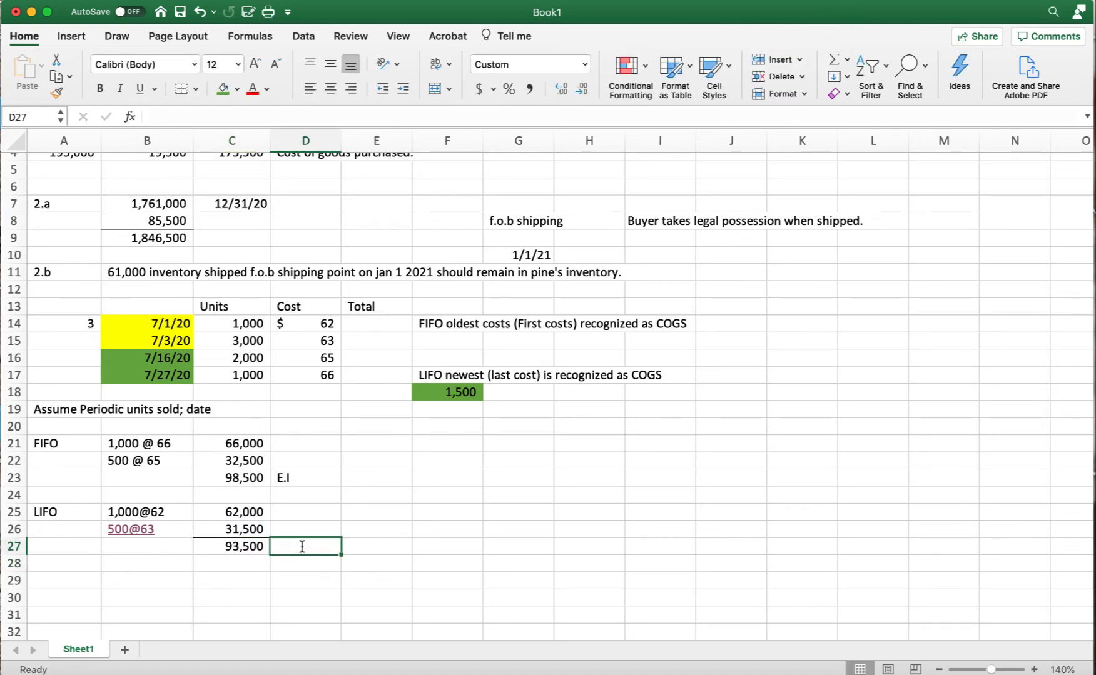
text(E)
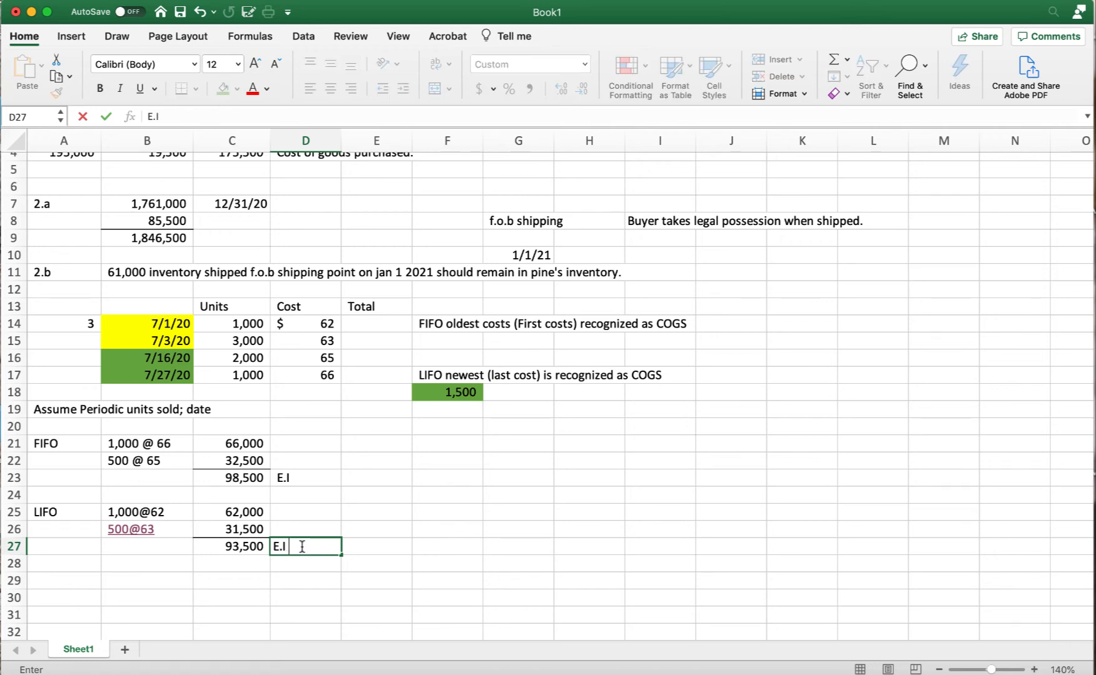
text(.I)
key(Return)
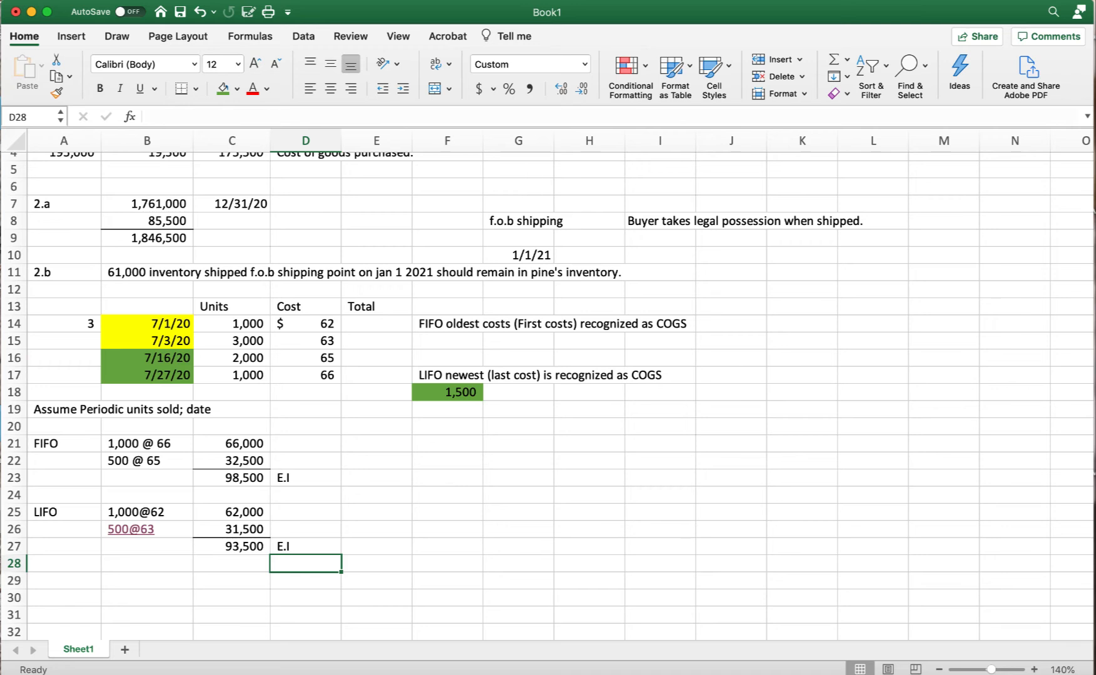
Begin the Total formula for the 7/1/20 purchase in cell E14 with a reference to its units, =C14.
click(237, 376)
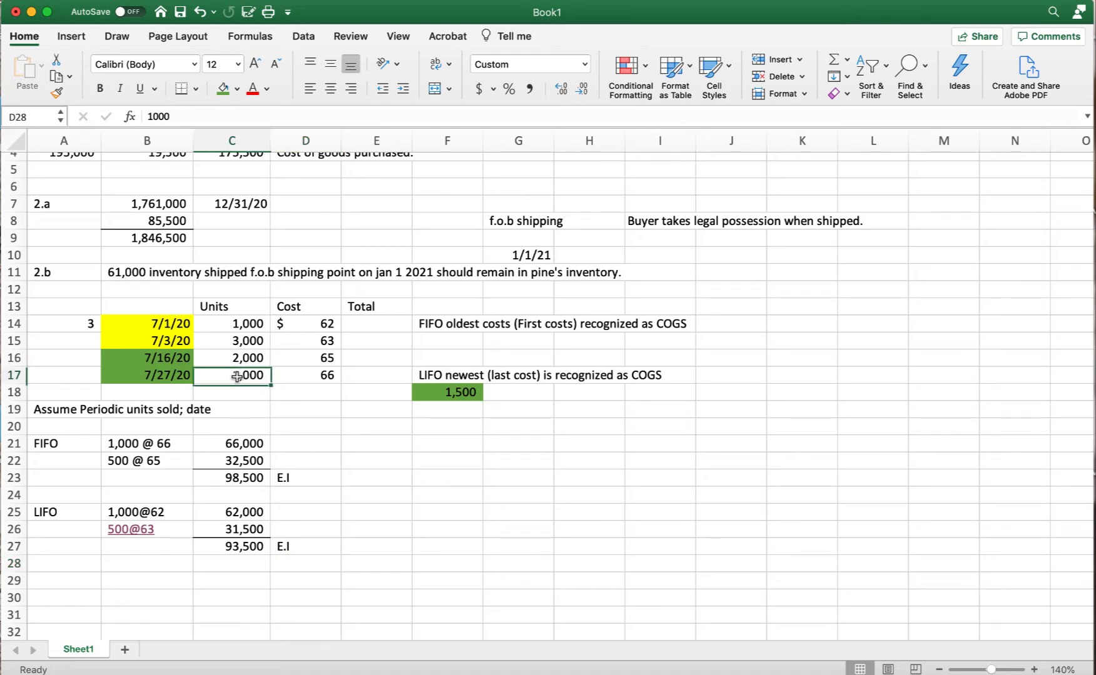
click(369, 324)
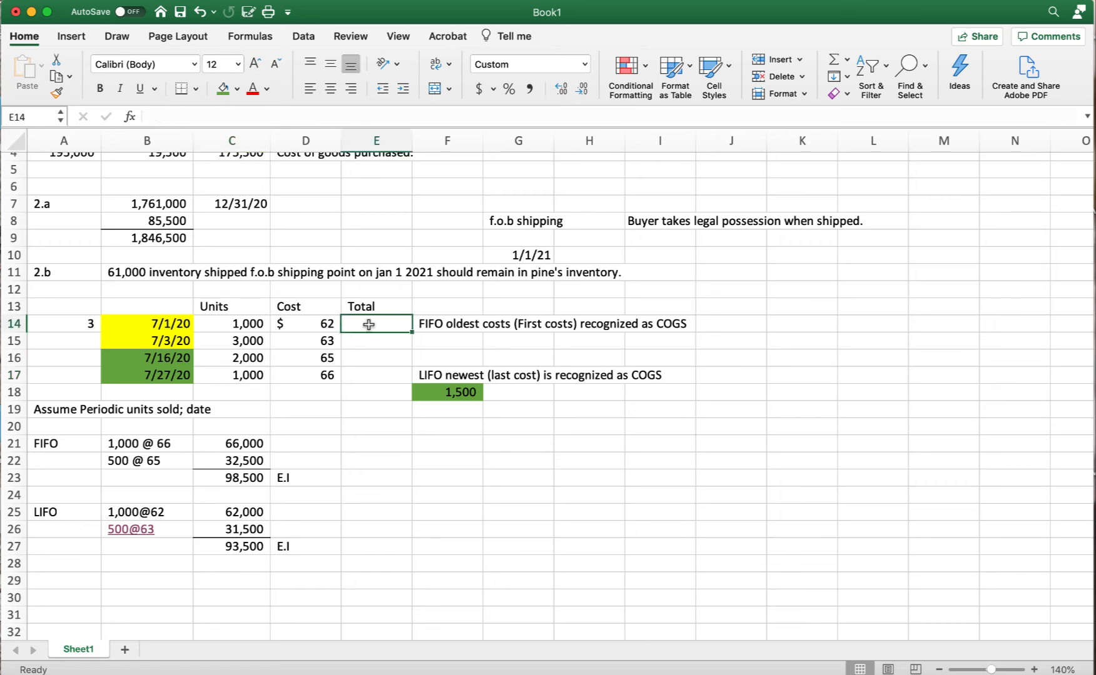
scroll(369, 324, down, 1)
scroll(369, 325, right, 1)
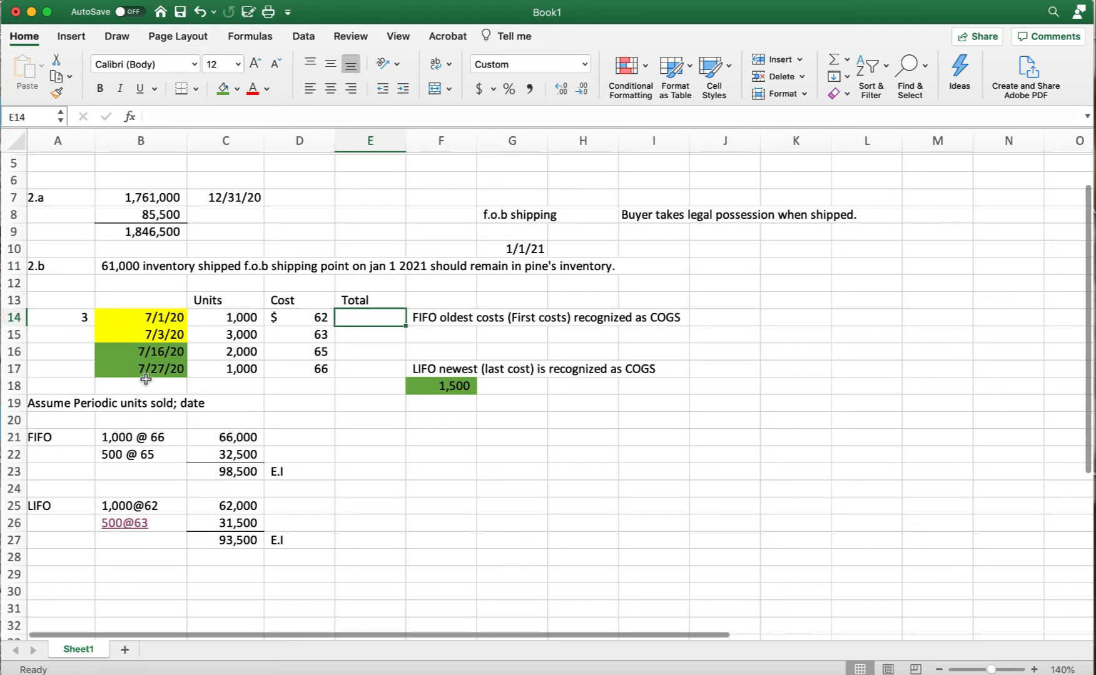
text(=)
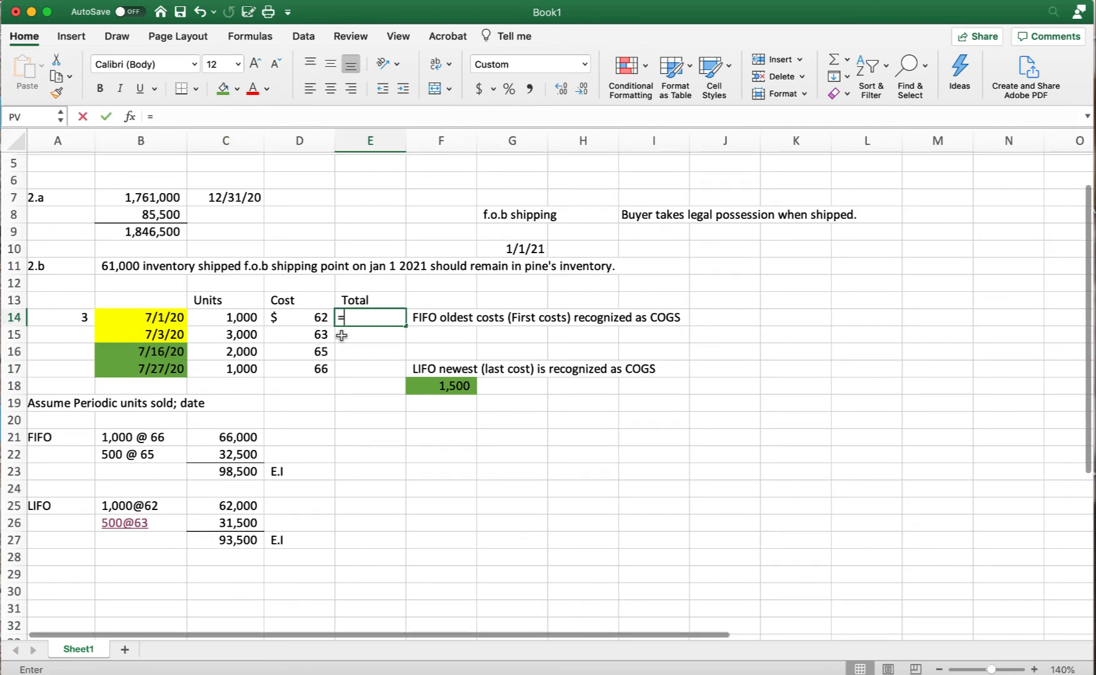
click(249, 319)
click(248, 320)
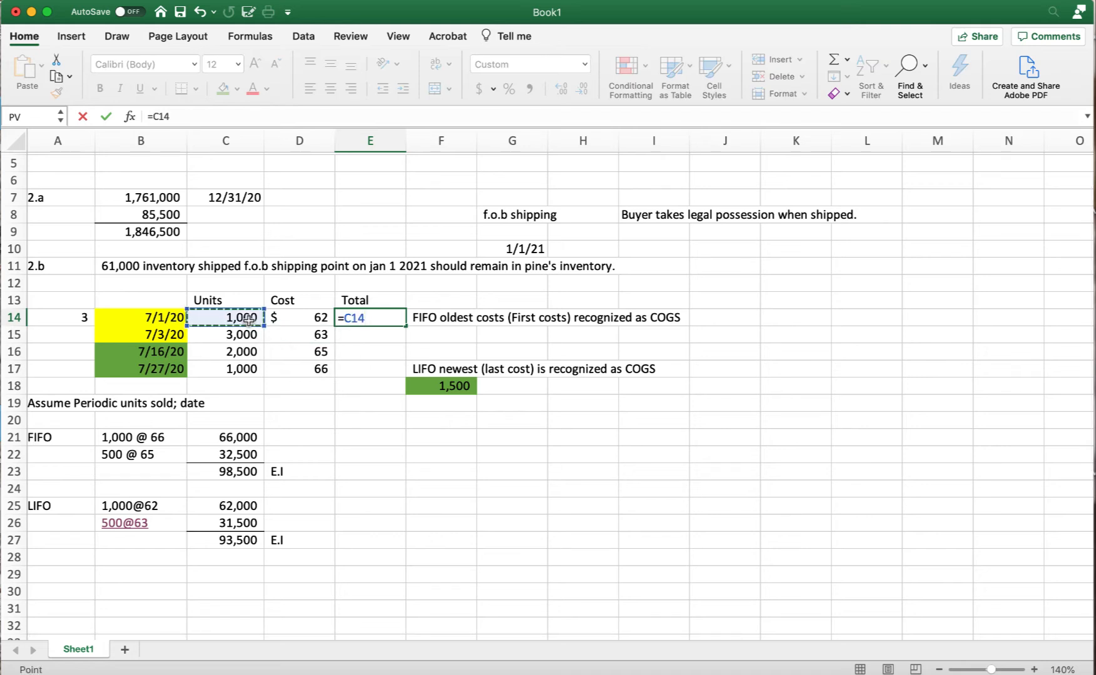
Complete the first Total formula in E14 as =C14*D14 and fill it down through E17.
text(*)
click(303, 315)
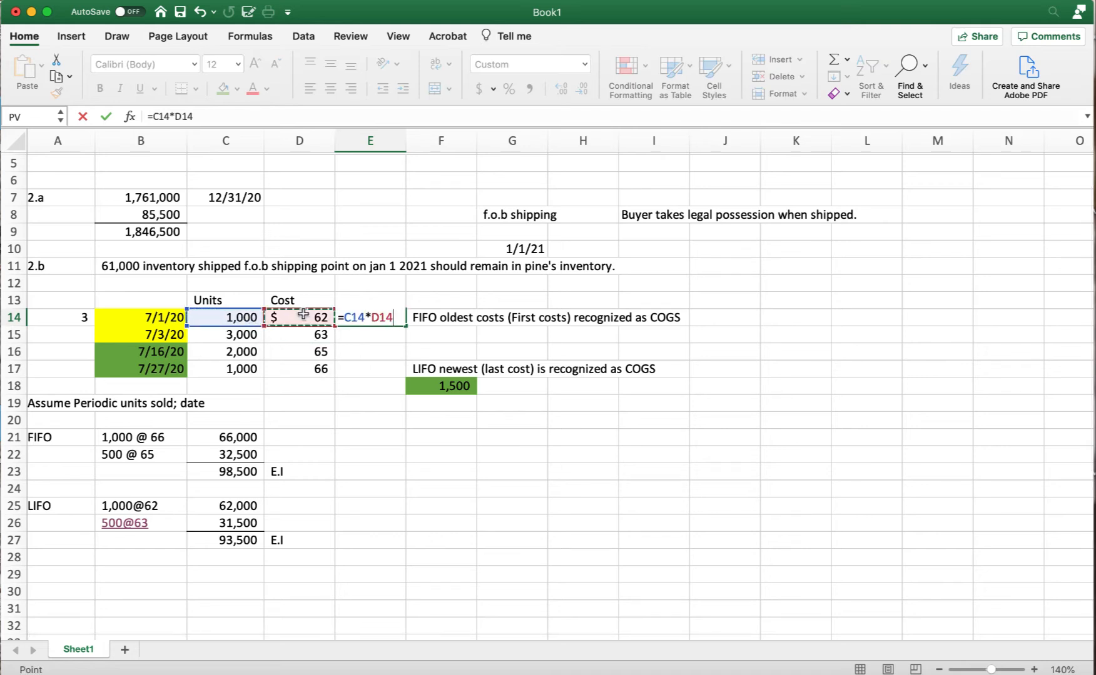
key(Return)
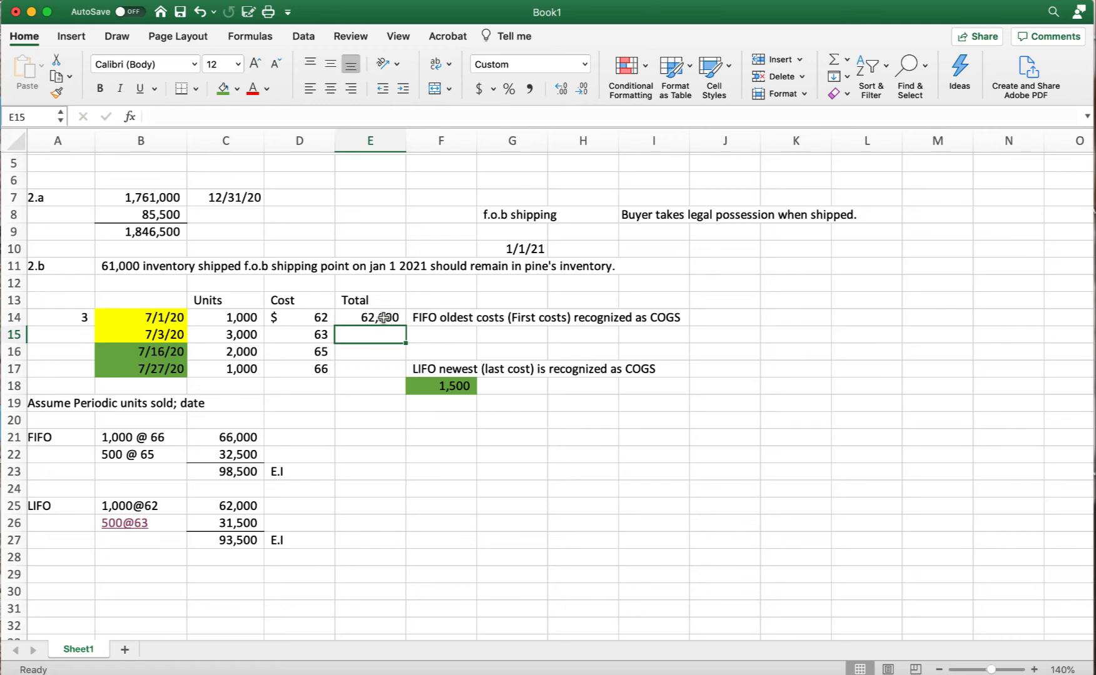
click(383, 318)
drag(406, 326, 404, 371)
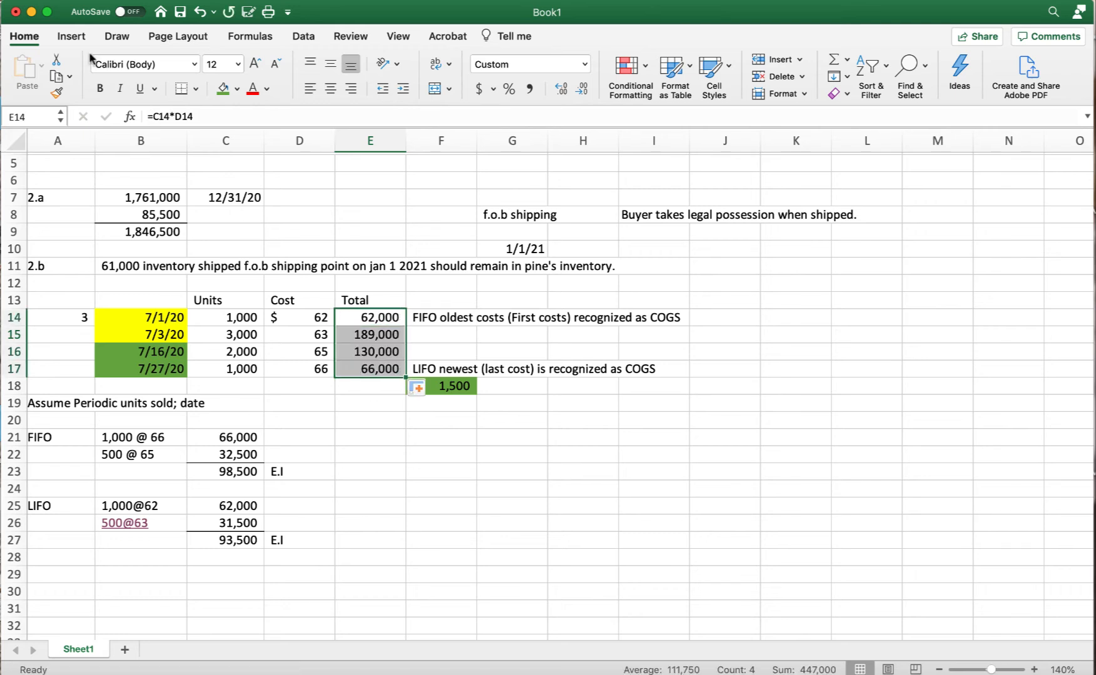
Sum the Total column in E18 and the Units column in C18.
click(365, 392)
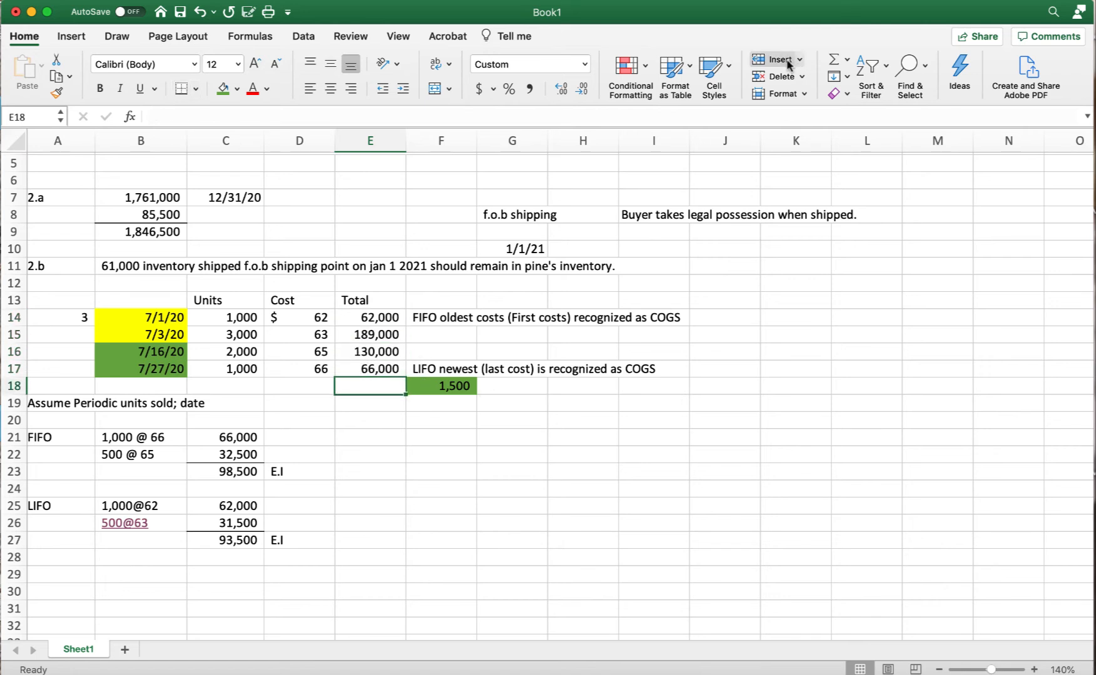
click(833, 61)
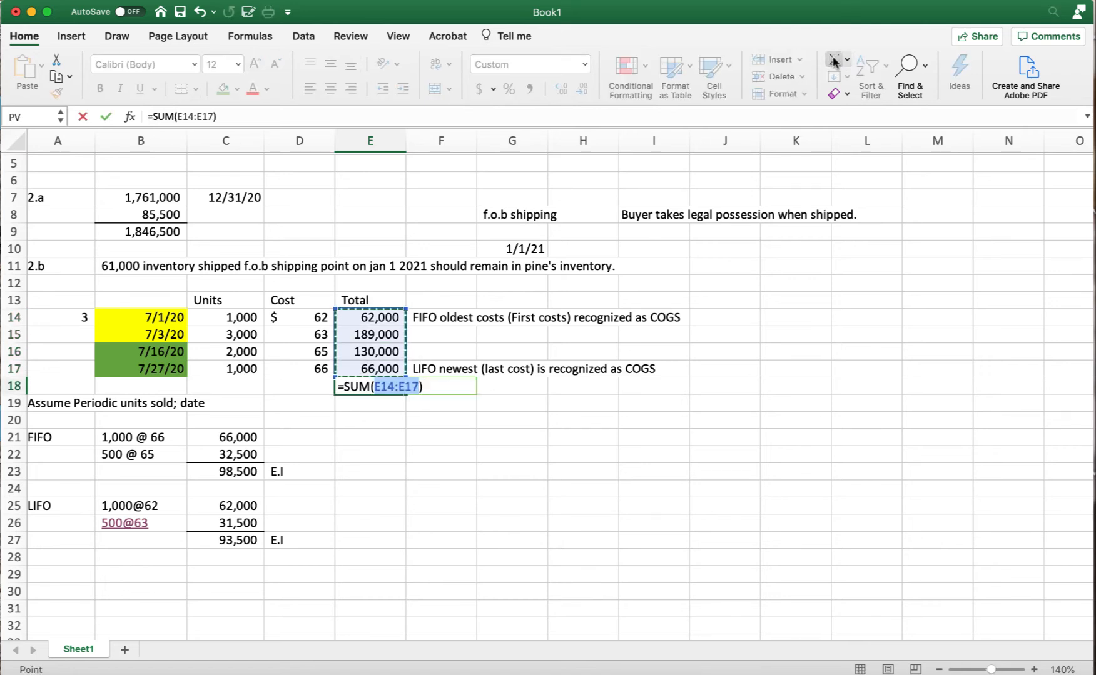
key(Return)
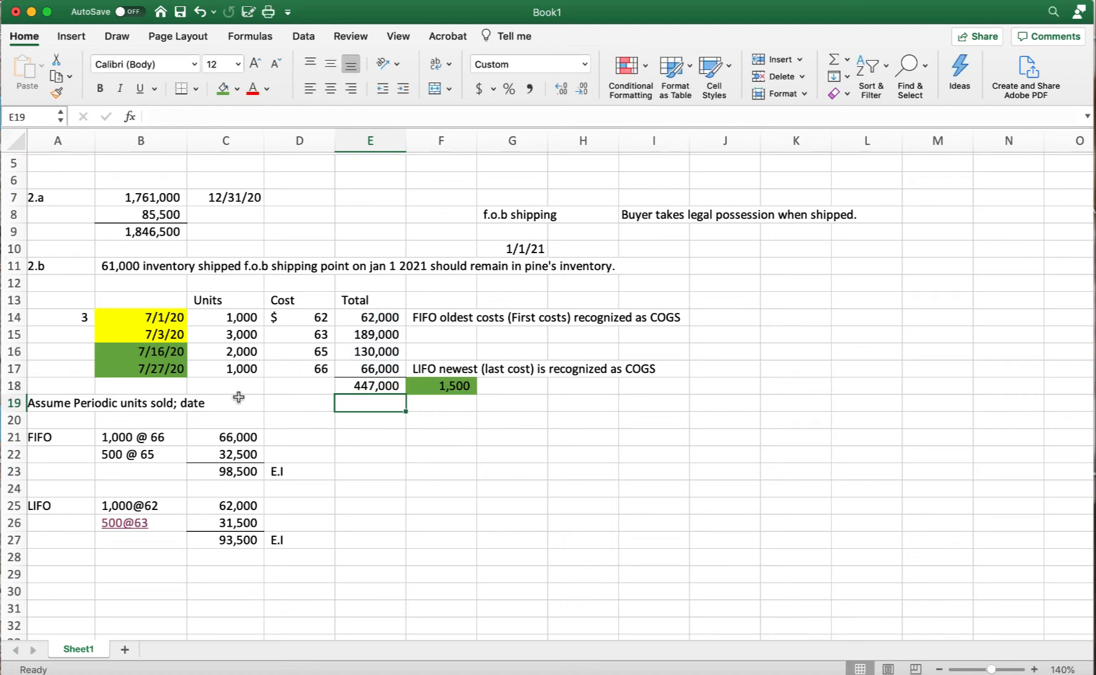
click(234, 369)
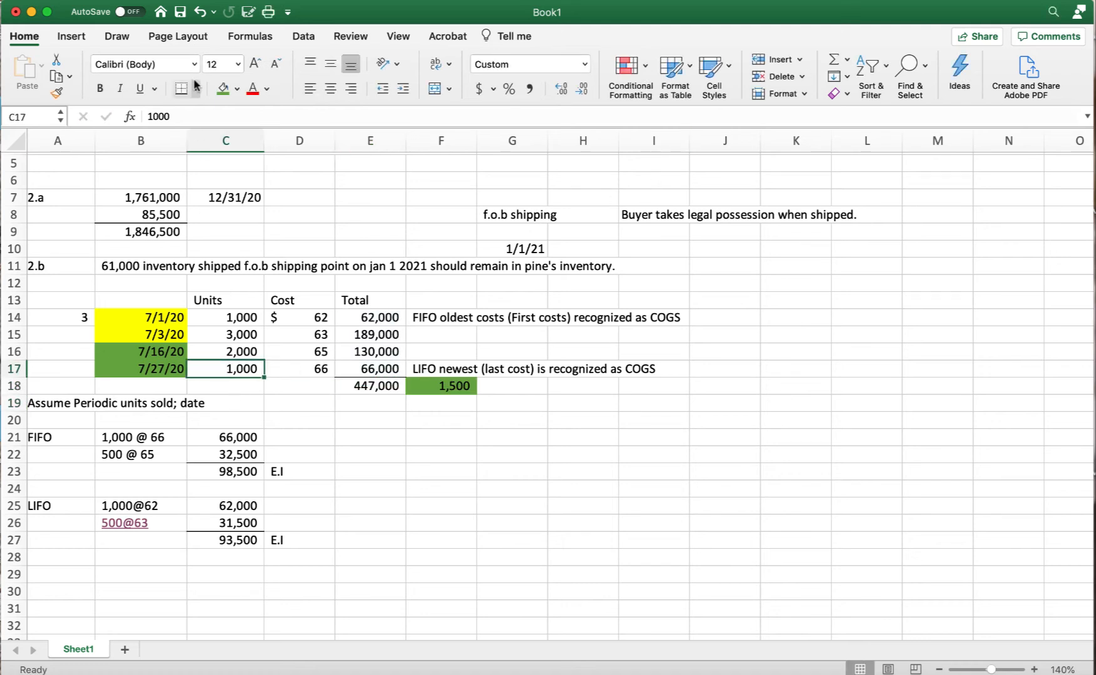
click(245, 386)
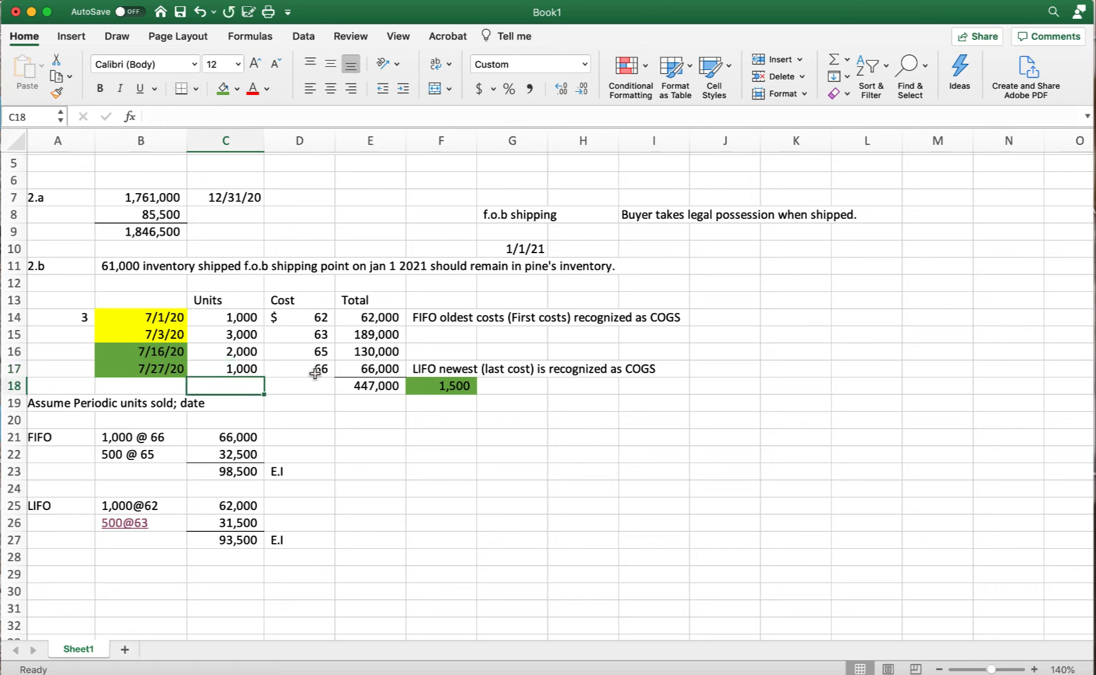
click(833, 61)
key(Return)
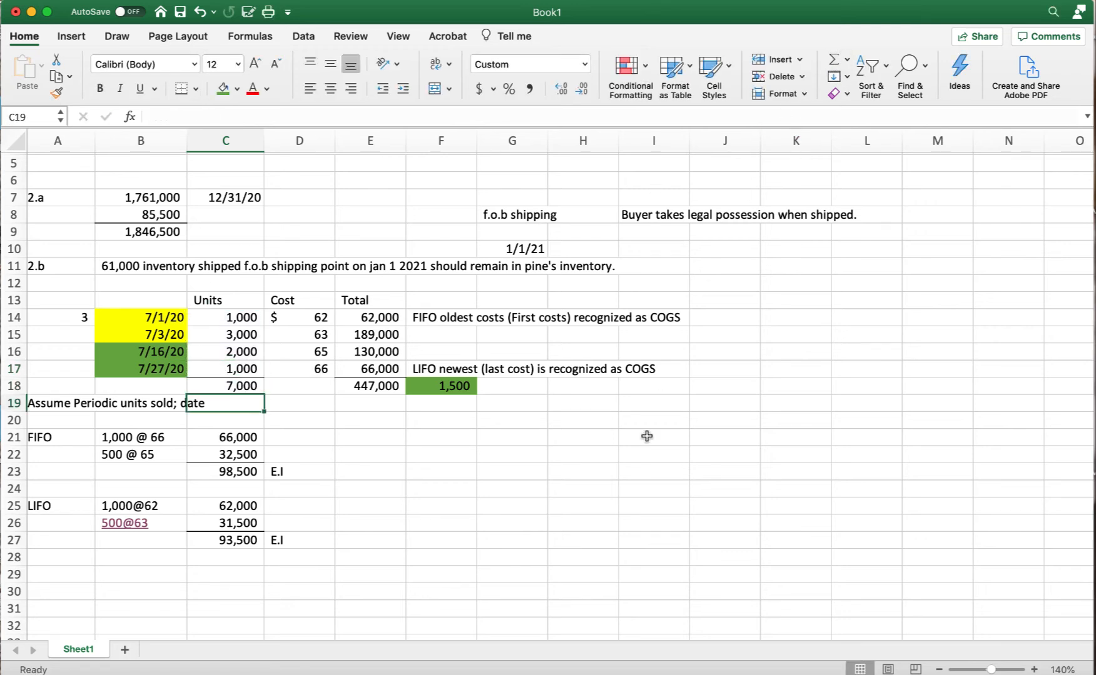
Label A29 "Average cost" and link B29 to the total inventory cost in E18.
scroll(360, 551, down, 3)
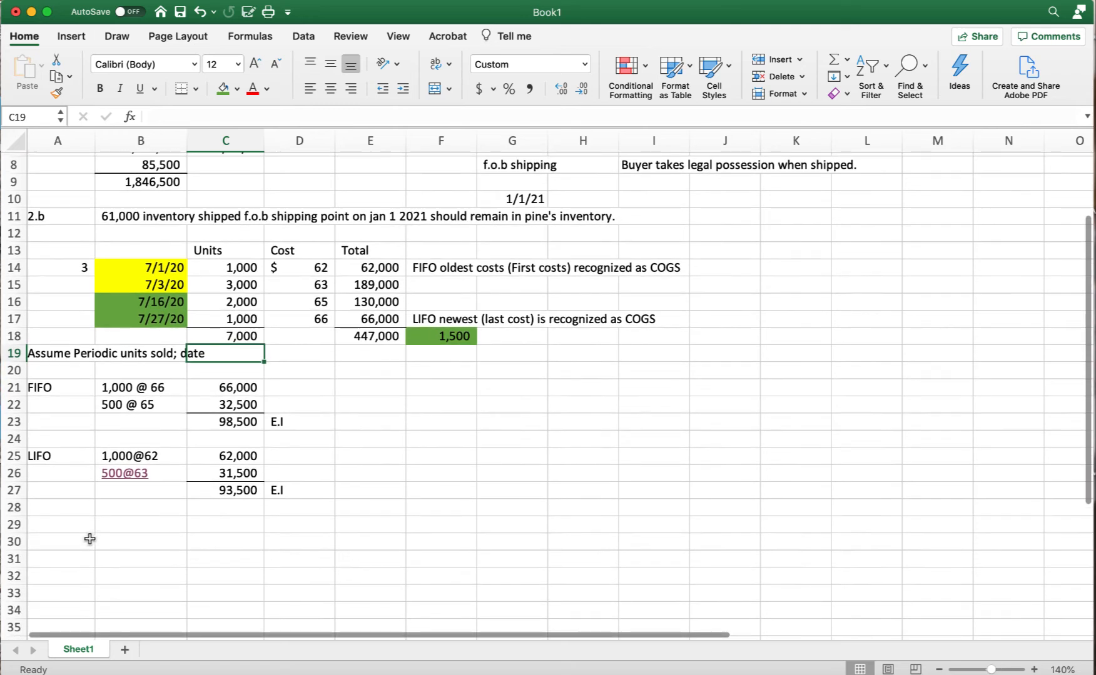
click(69, 529)
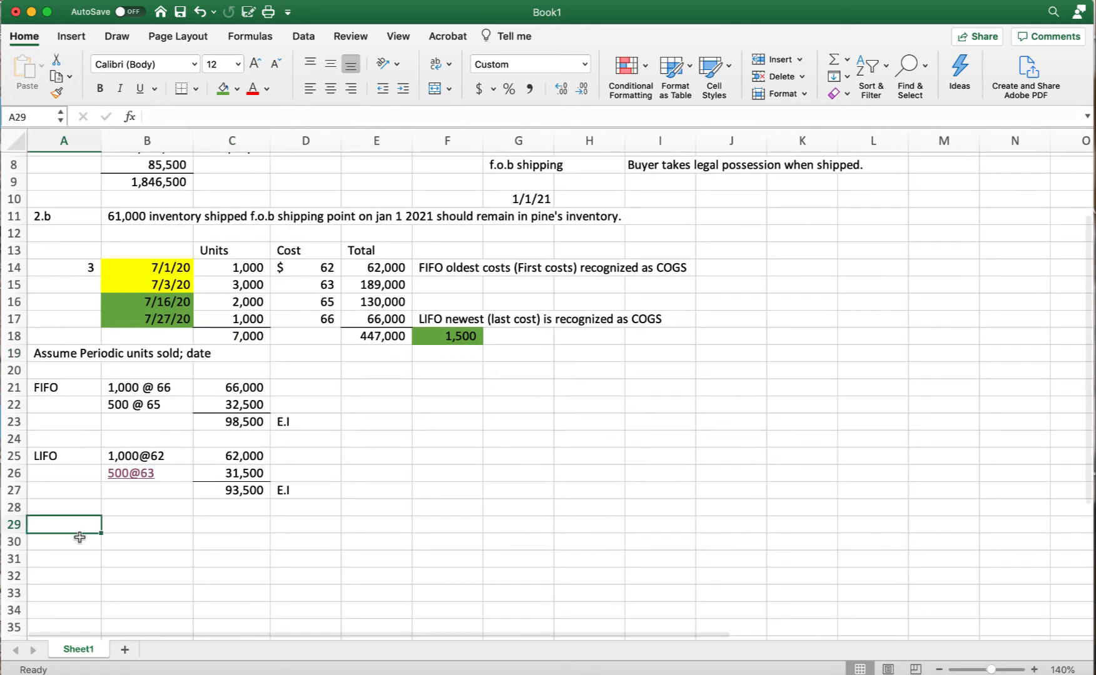
text(Average cost)
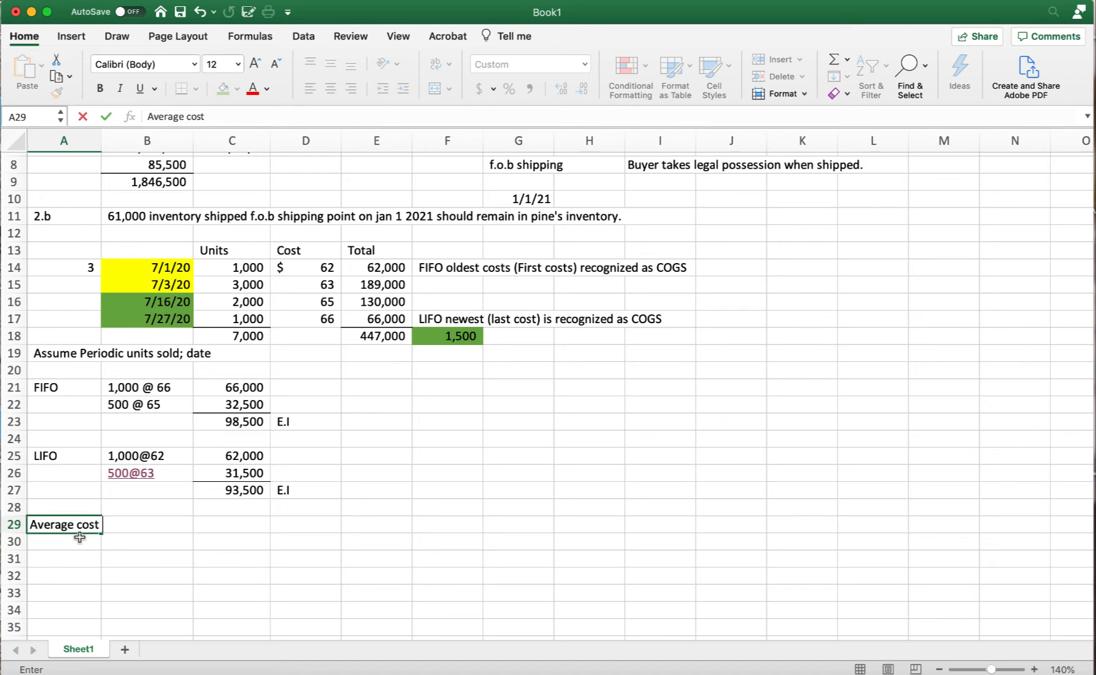
key(Tab)
text(=)
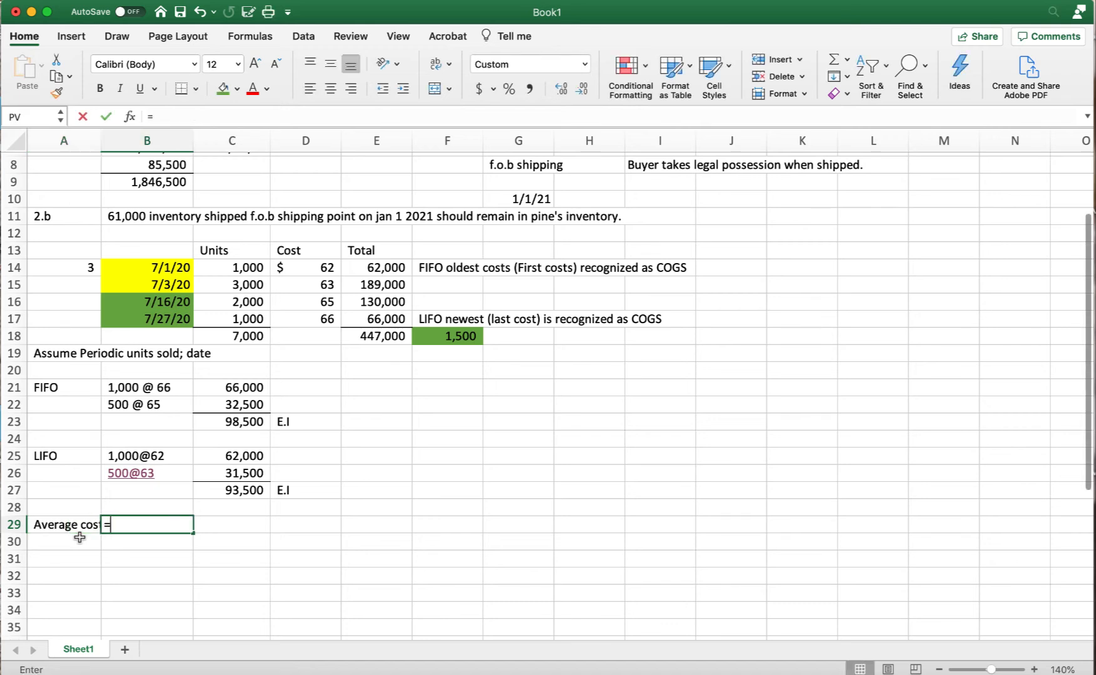
click(384, 337)
key(Return)
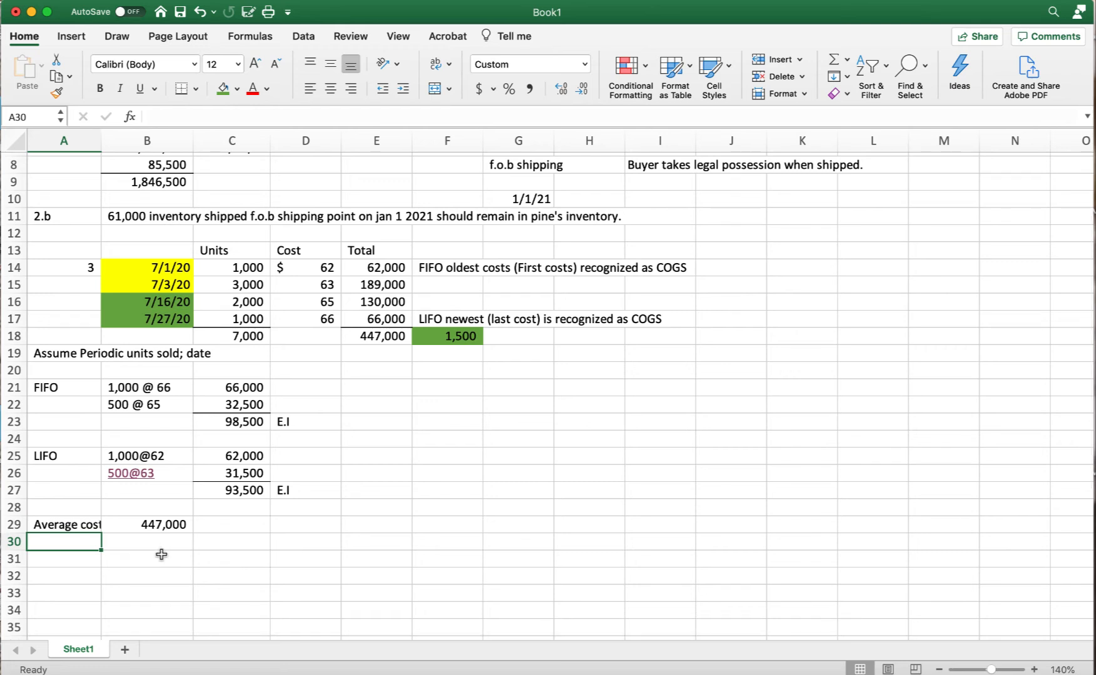
Enter "/ 7,000" in C29 and calculate the average unit cost in D29 with =B29/C18.
click(234, 526)
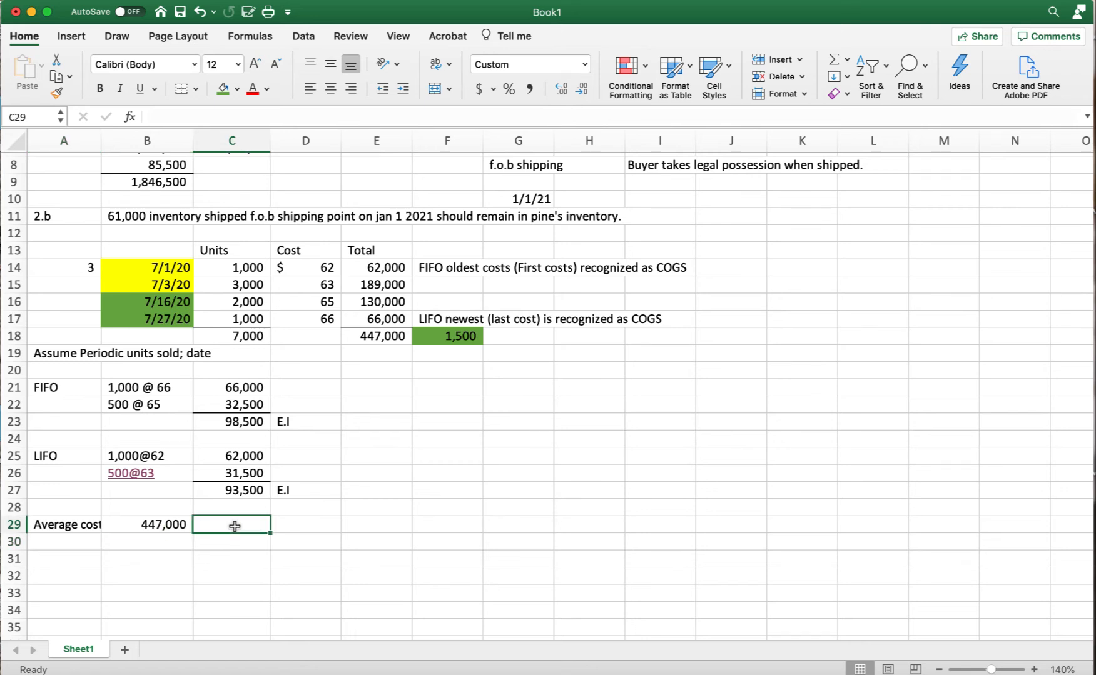
text(/)
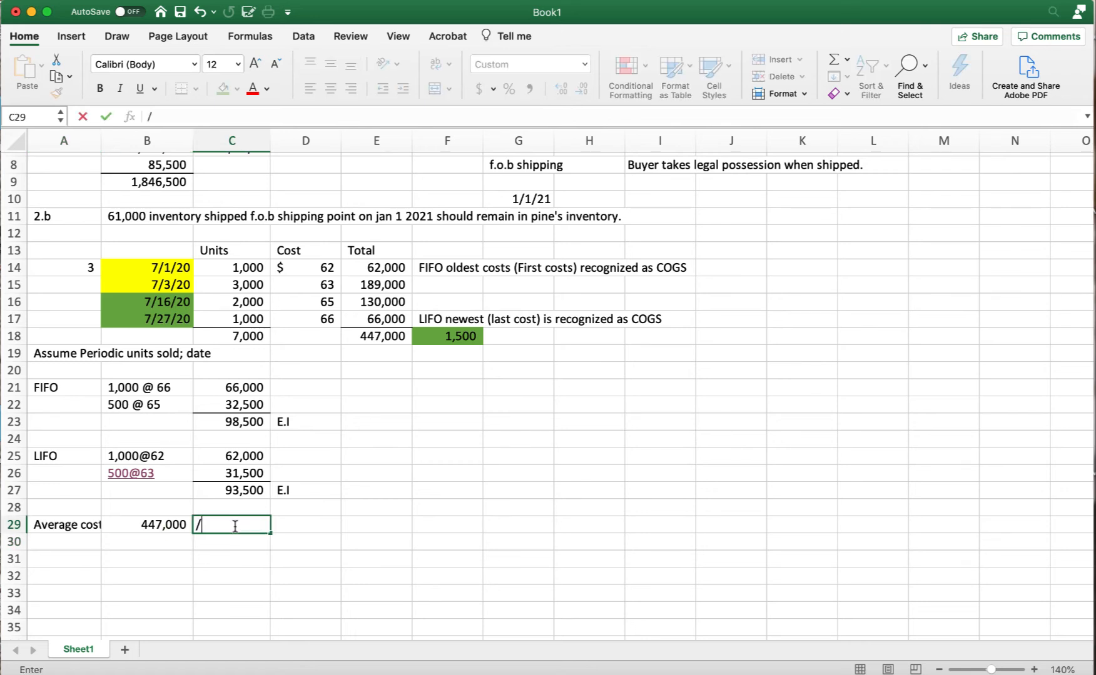
text( 7,000)
key(Tab)
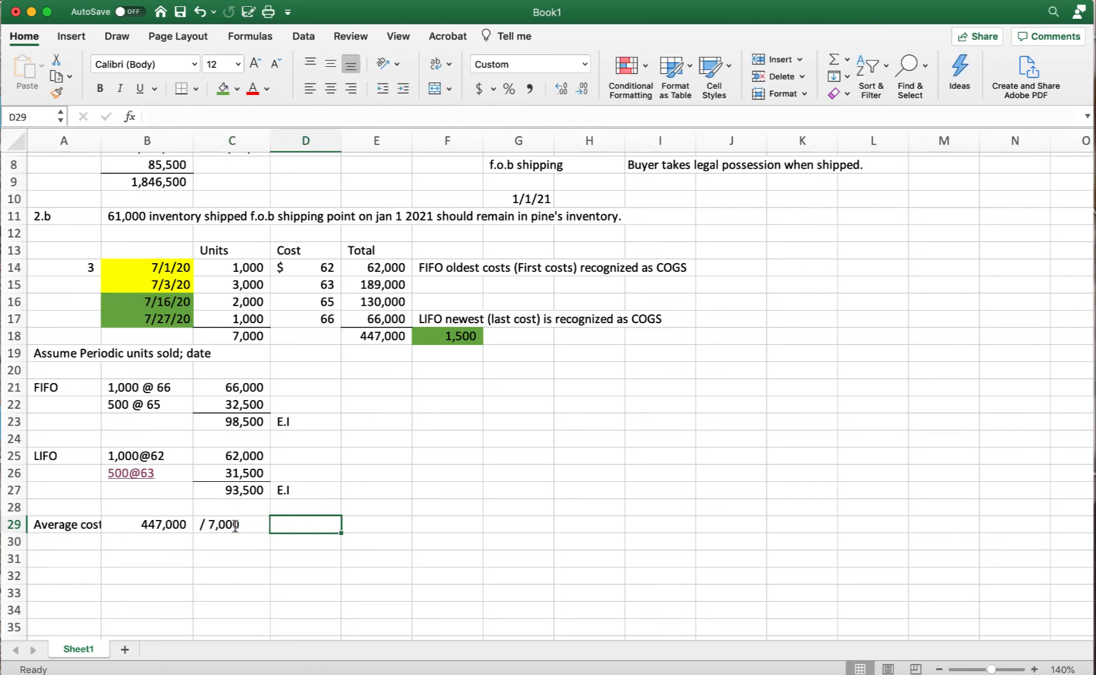
text(=)
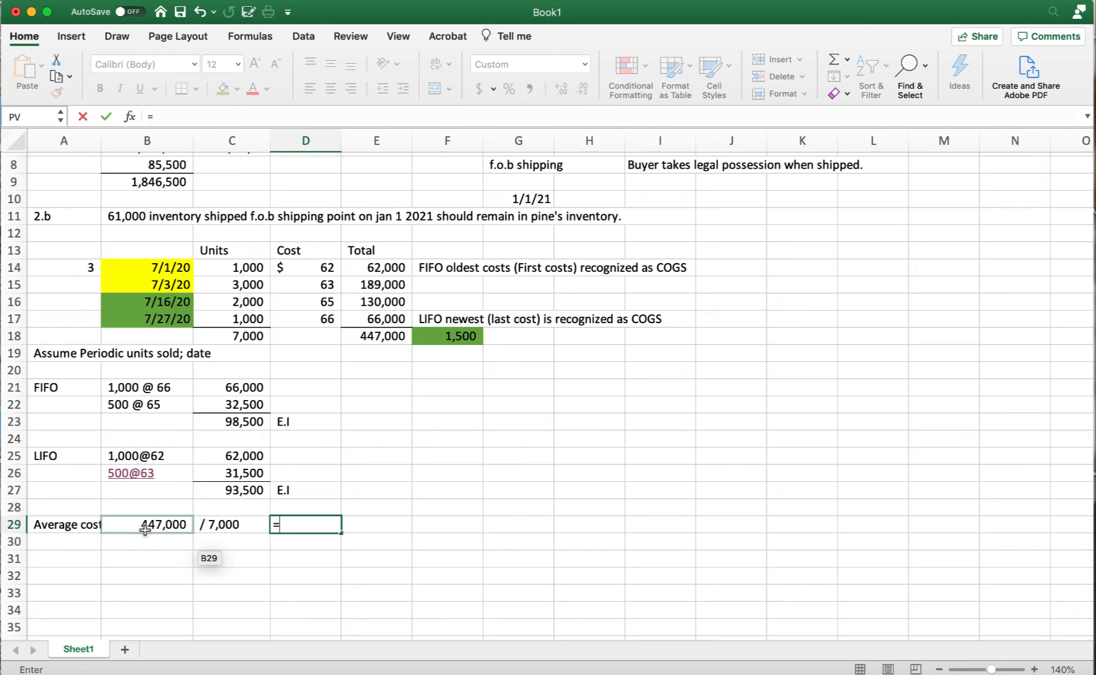
click(145, 529)
text(/)
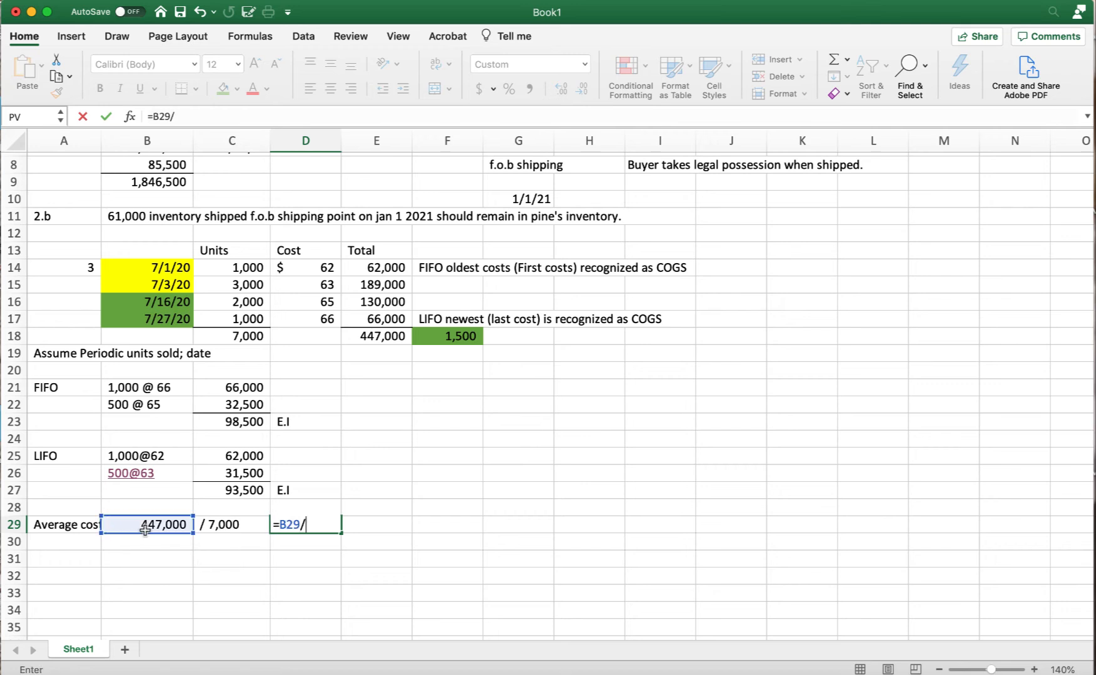
click(249, 338)
key(Return)
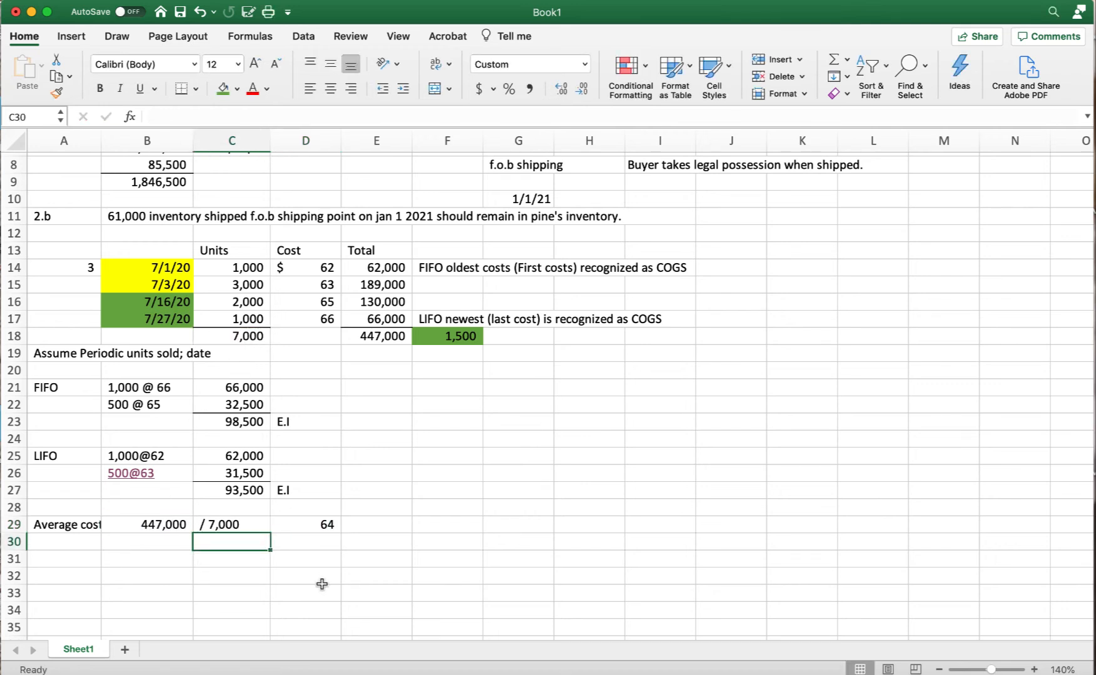
Format the average unit cost in D29 to show two decimal places.
click(314, 527)
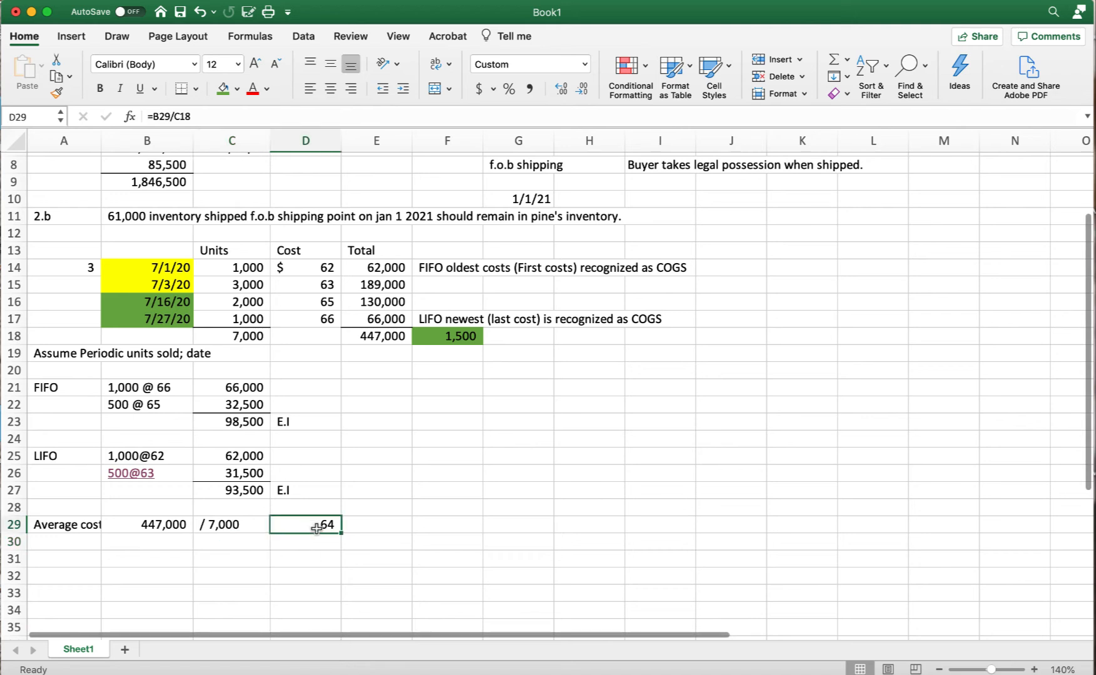
click(561, 88)
click(561, 88)
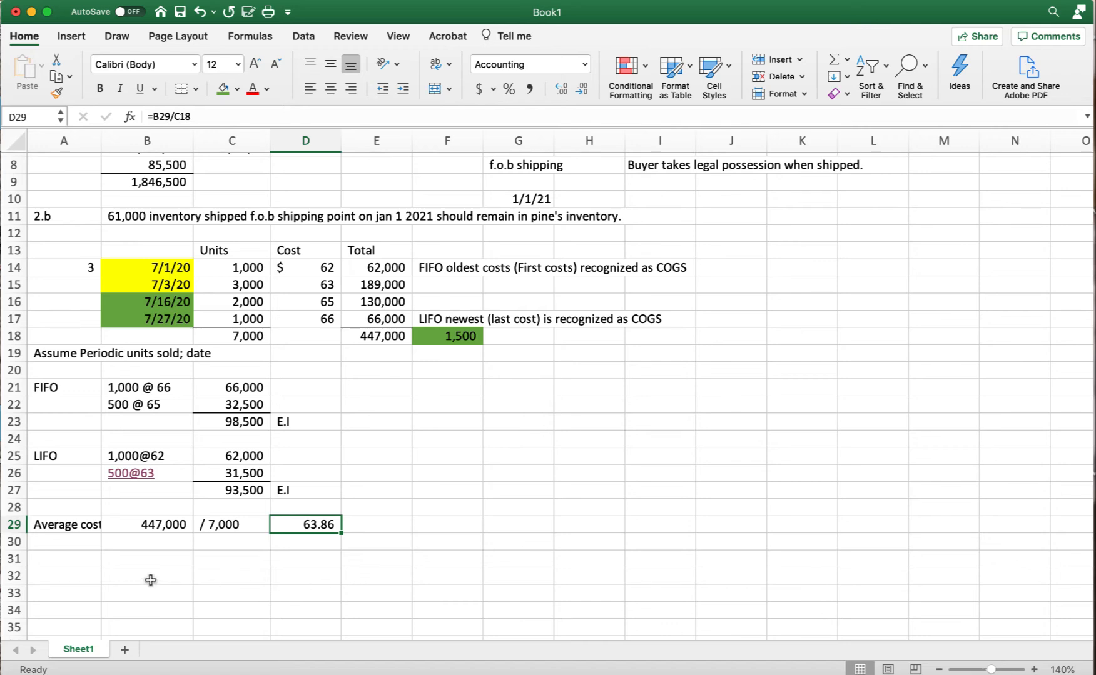
Enter 1,500 as the number of ending inventory units in B31.
scroll(142, 581, down, 1)
scroll(139, 582, down, 2)
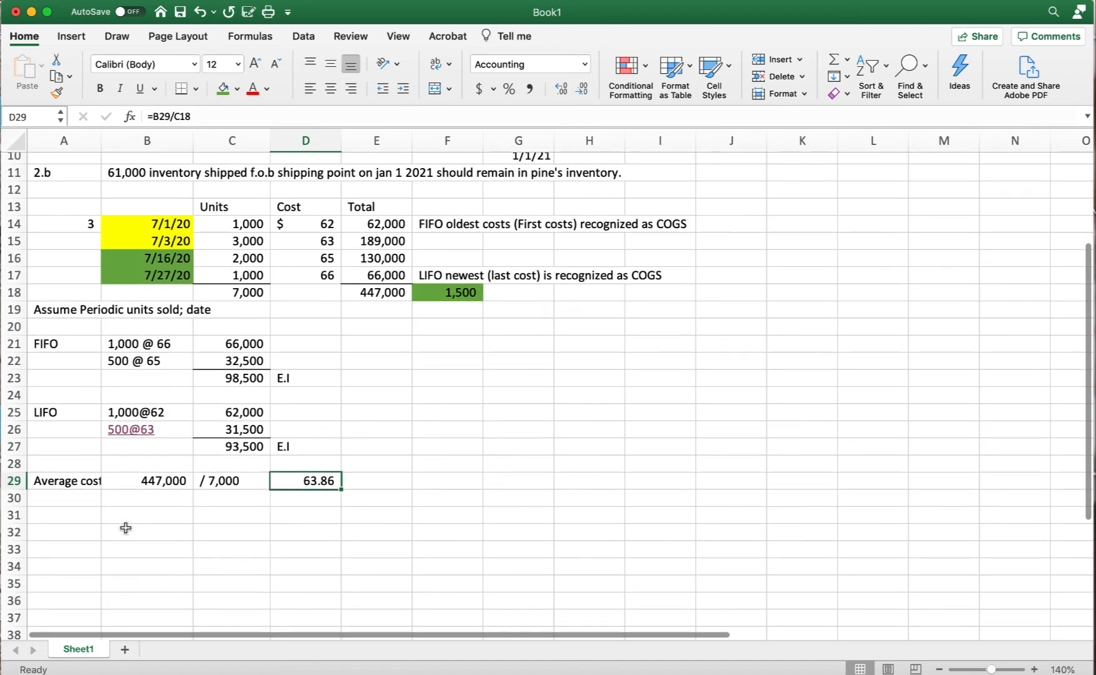
click(126, 518)
text(1)
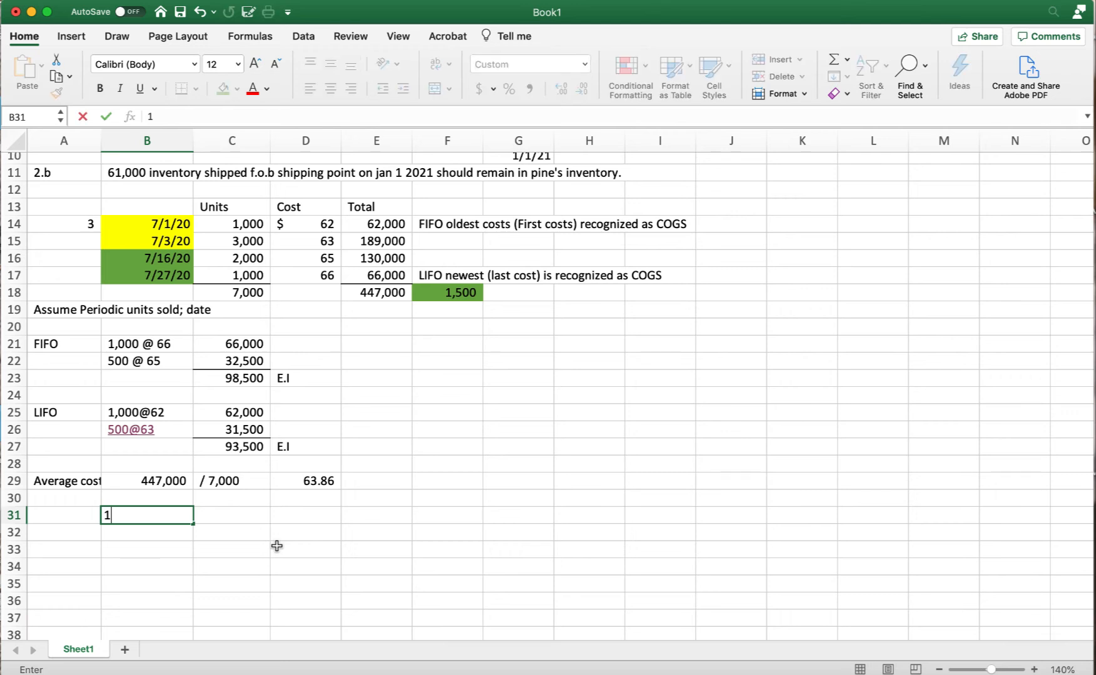
text(,500)
key(Tab)
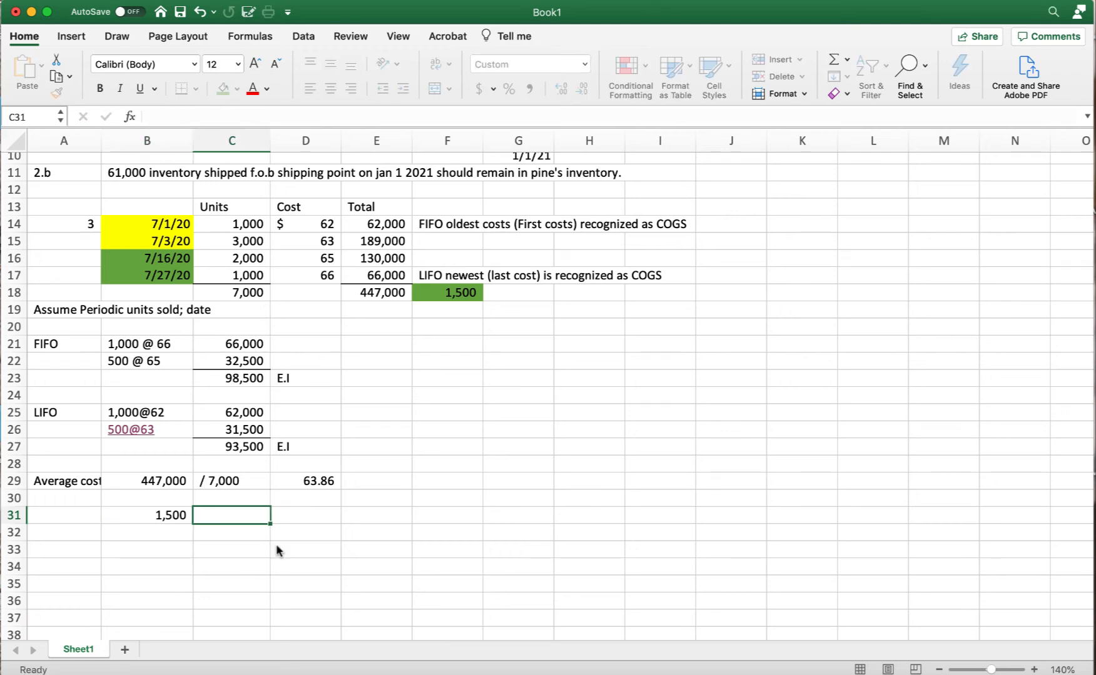
Link C31 to the average unit cost in D29 and format it to two decimal places.
text(=)
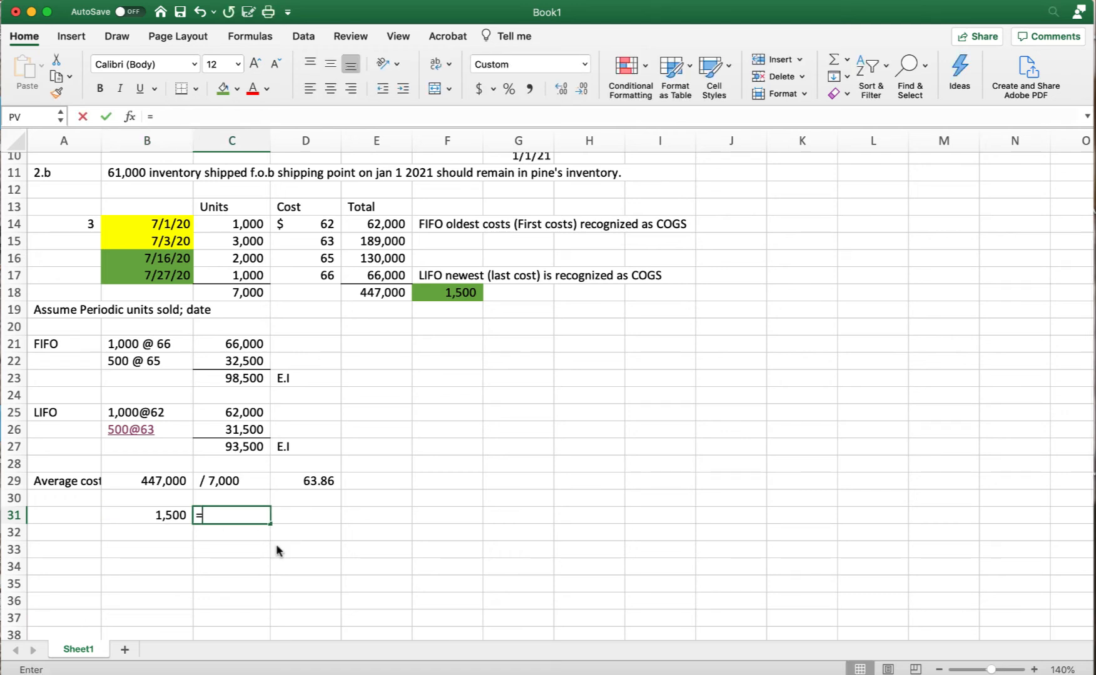
click(318, 480)
key(Return)
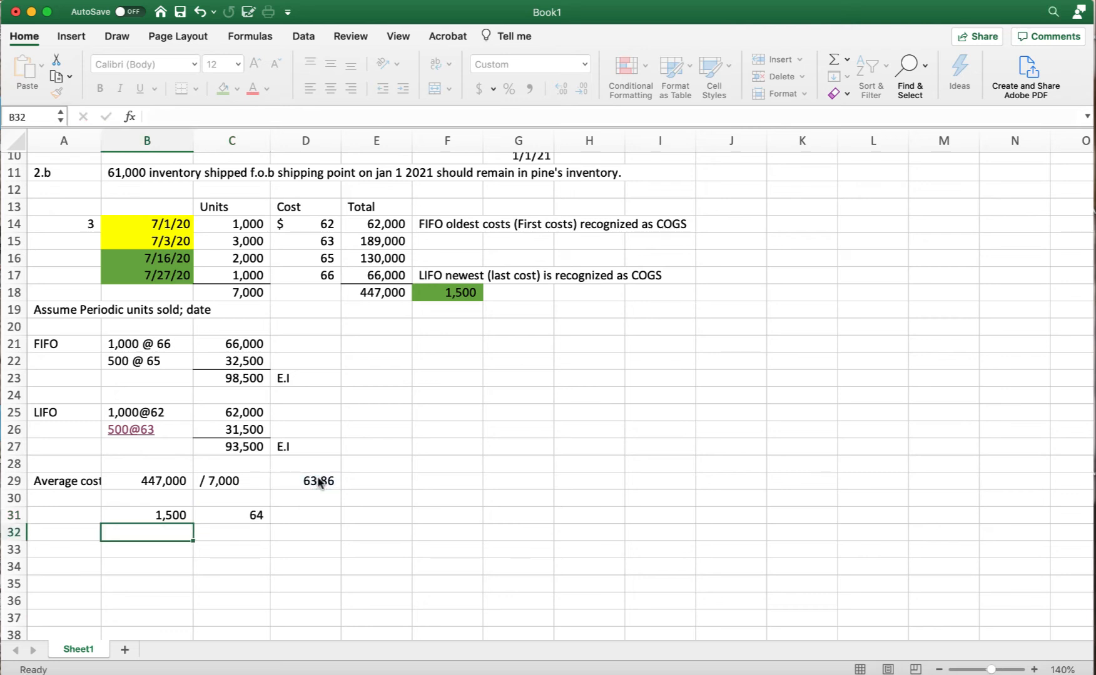
scroll(354, 580, down, 1)
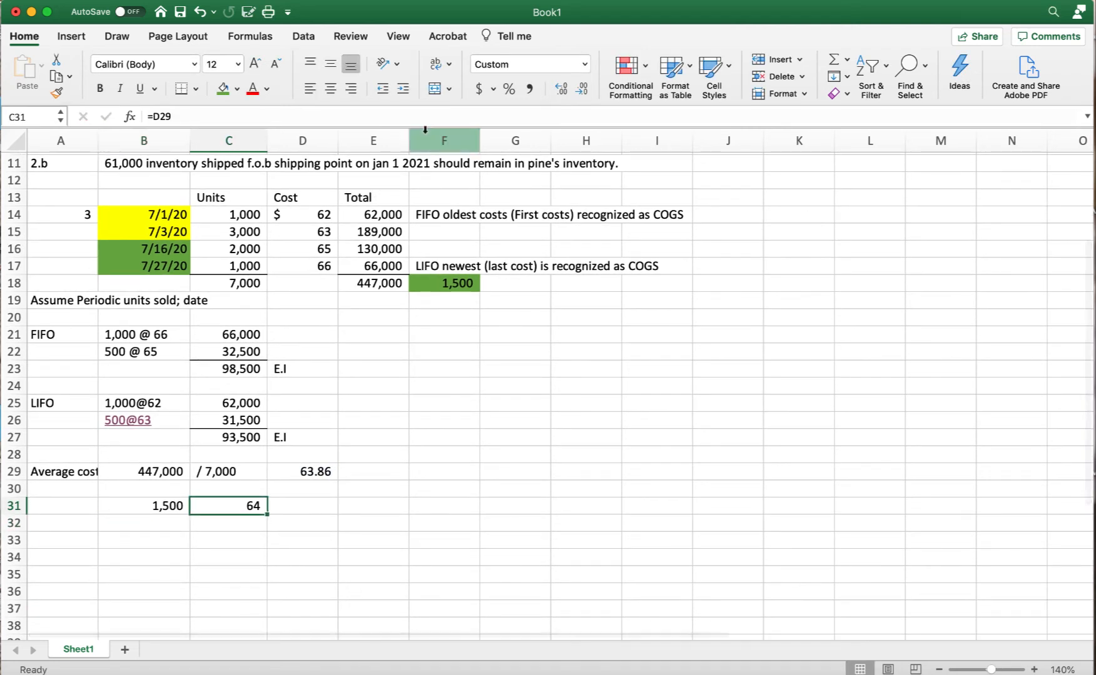
click(555, 92)
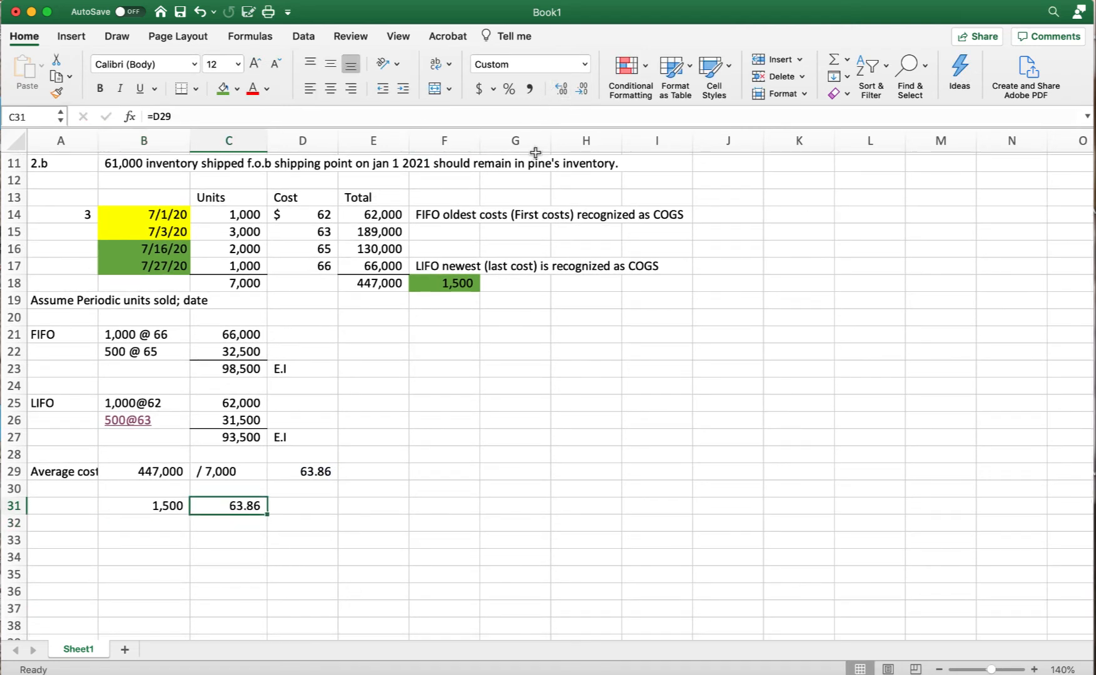
Calculate the average-cost ending inventory in D31 with =B31*C31.
click(316, 509)
text(=)
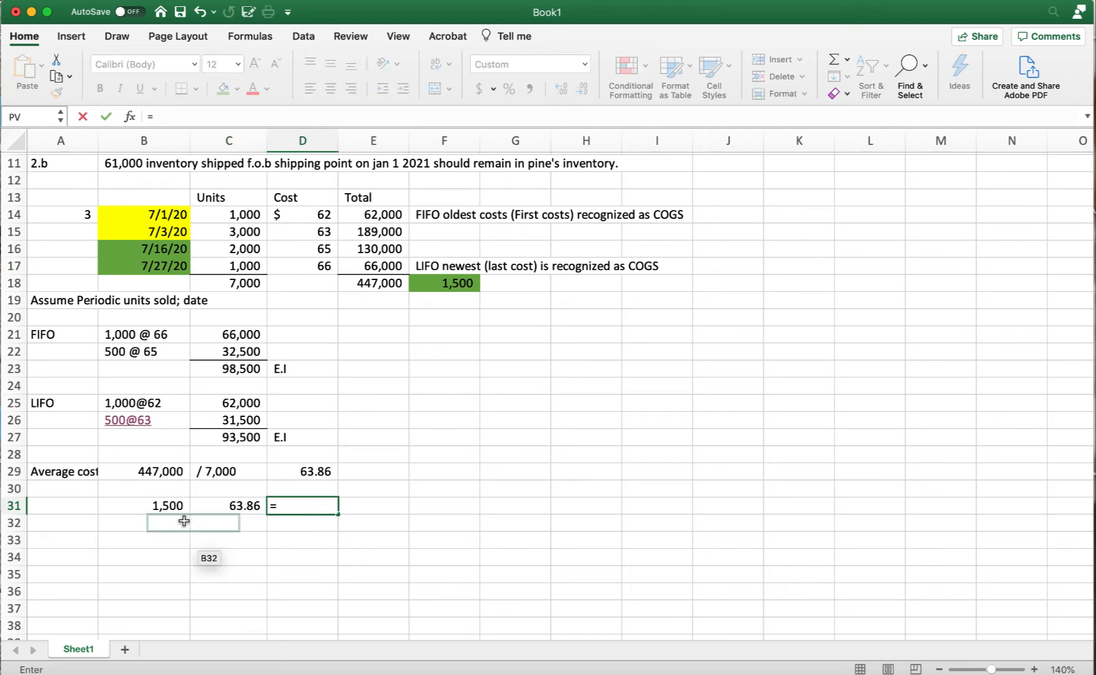
click(167, 510)
text(*)
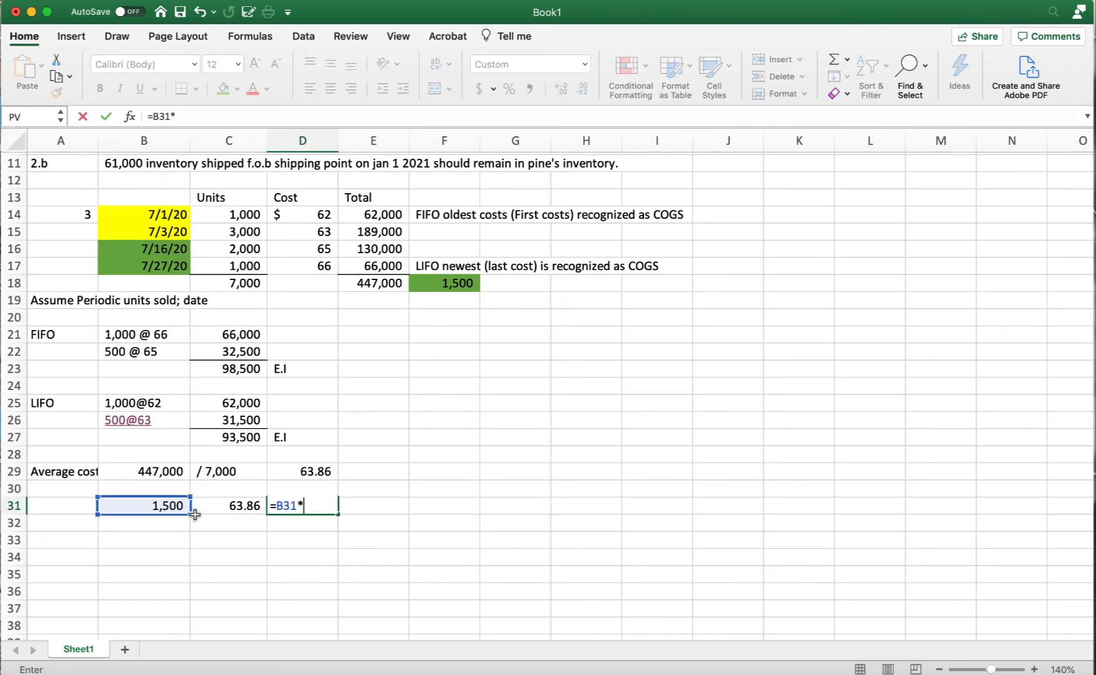
click(232, 510)
key(Return)
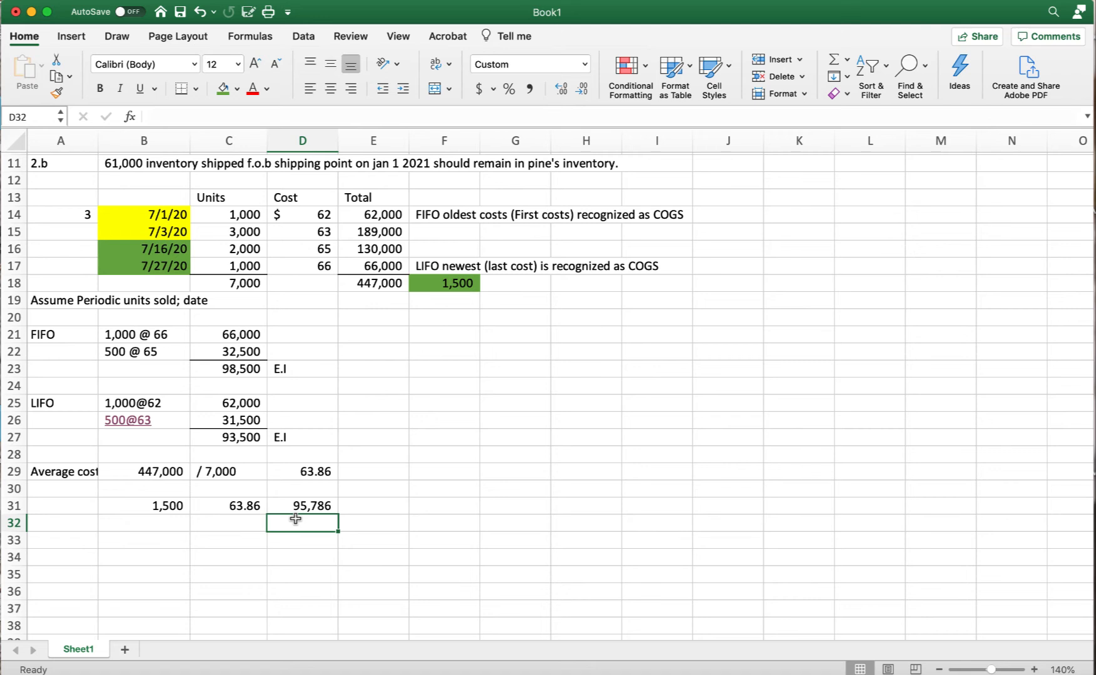
Replace the formula in D31 with =15000*63.86.
click(300, 504)
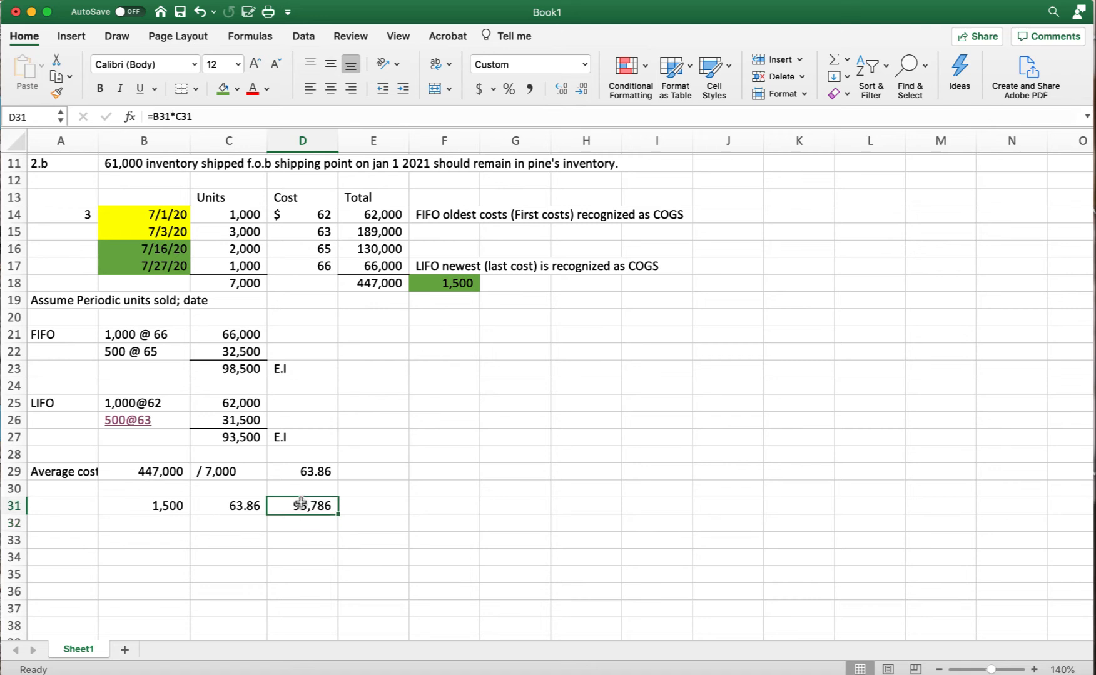
text(=15000)
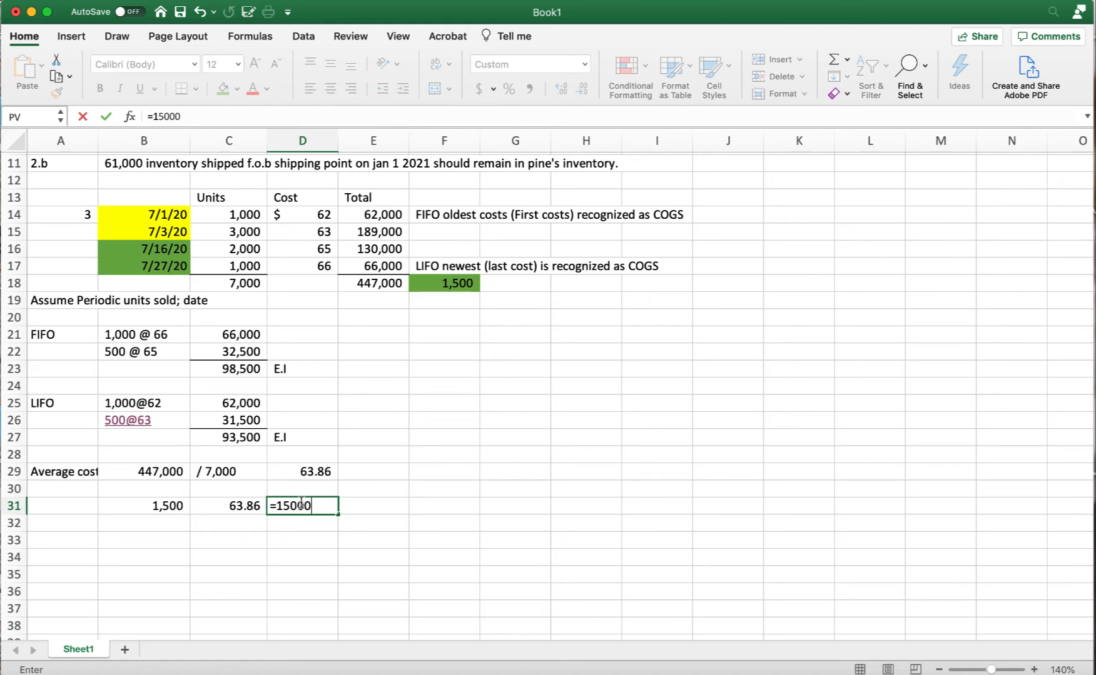
text(*63.86)
key(Return)
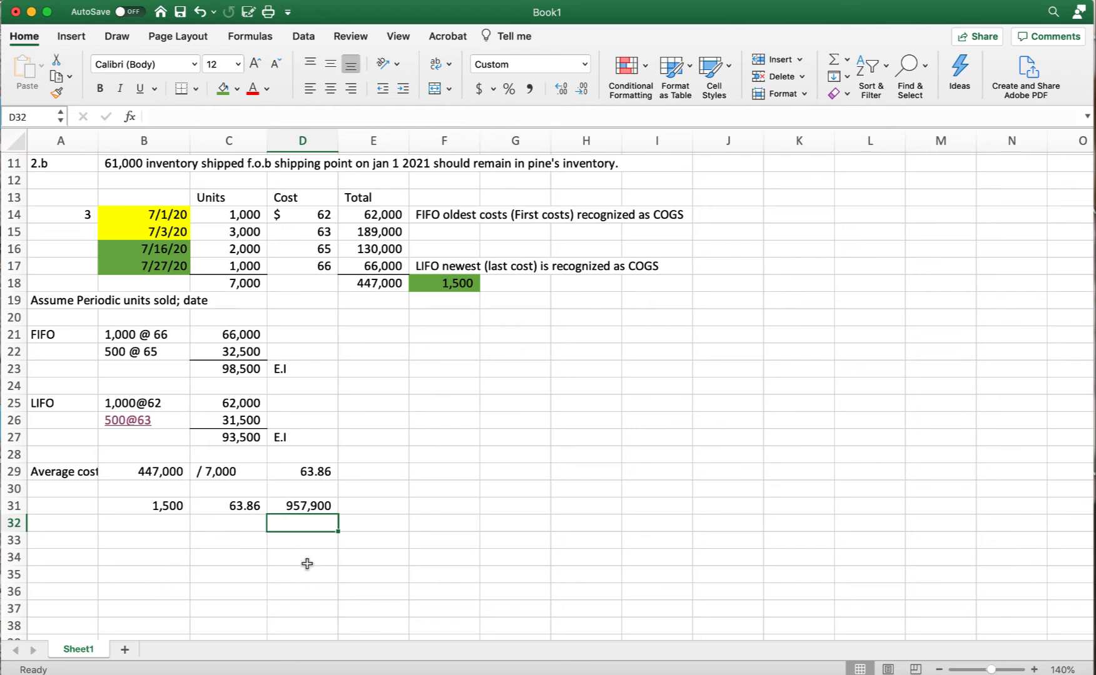
Correct the average-cost ending inventory formula in D31 to =1500*63.86.
click(303, 506)
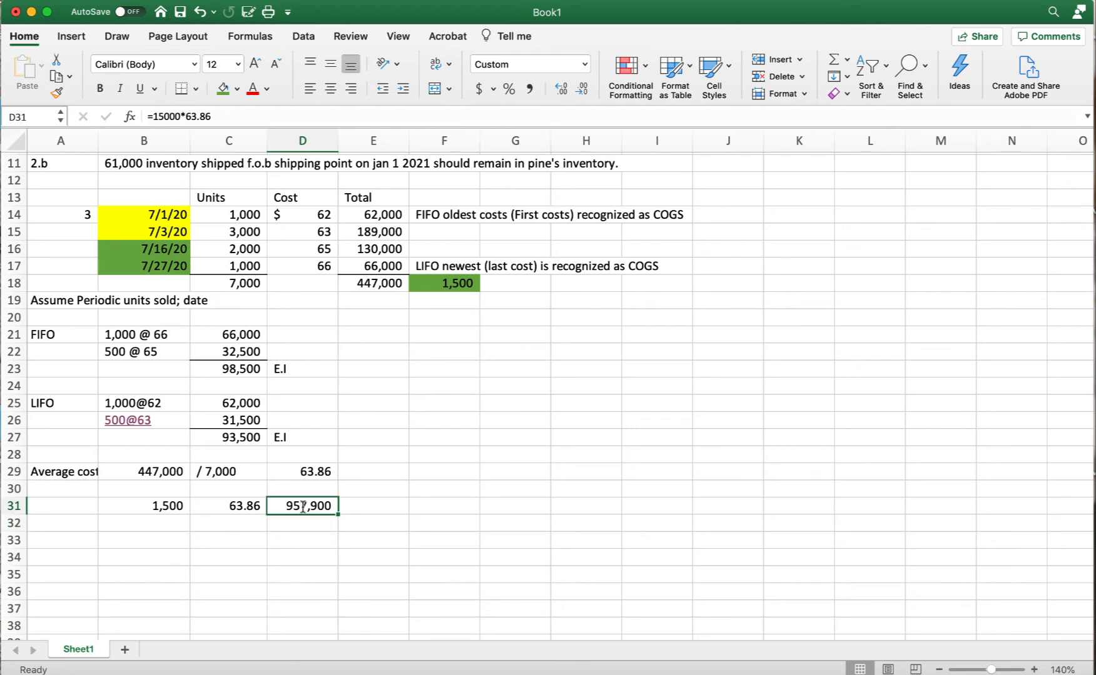
text(=1500)
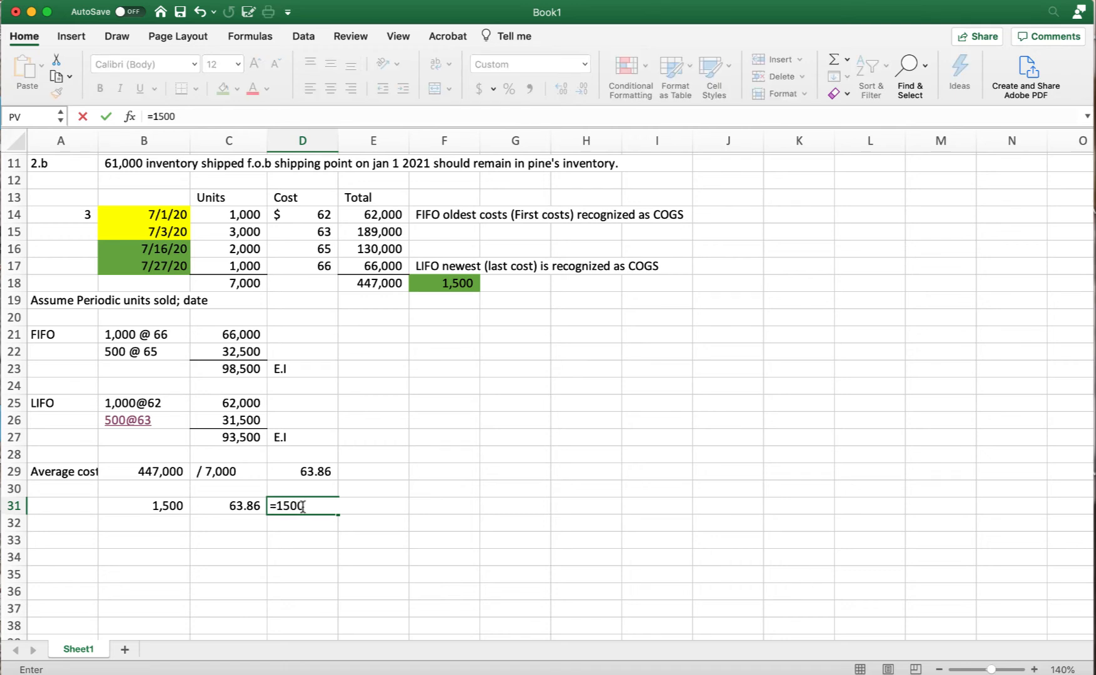
text(*63.86)
key(Return)
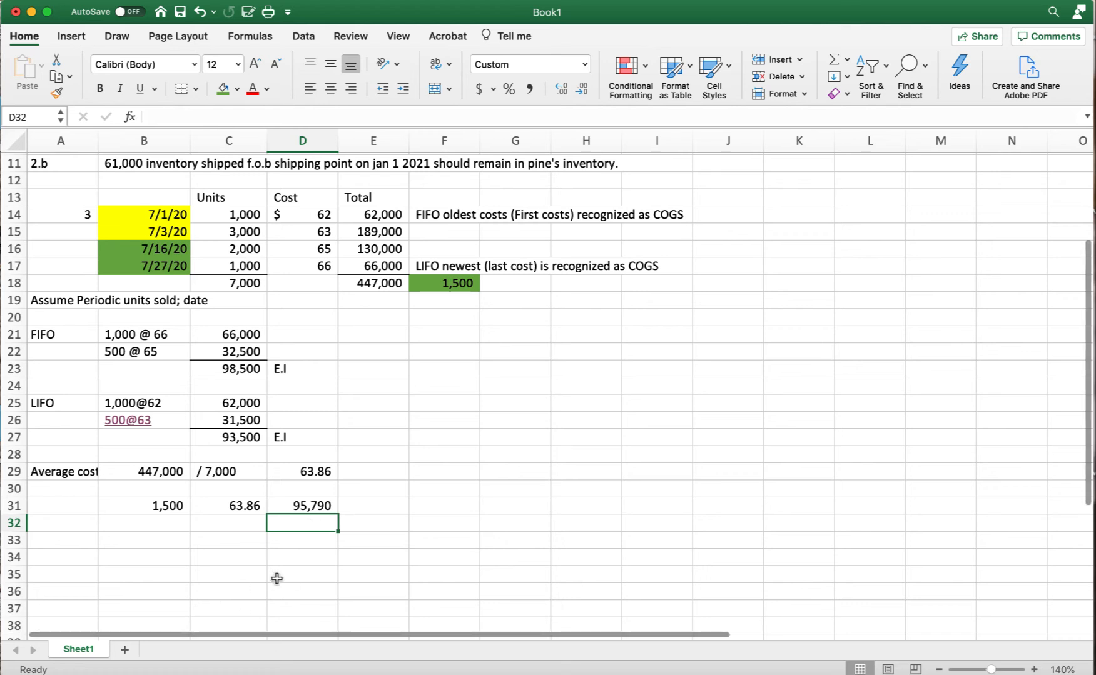
click(313, 505)
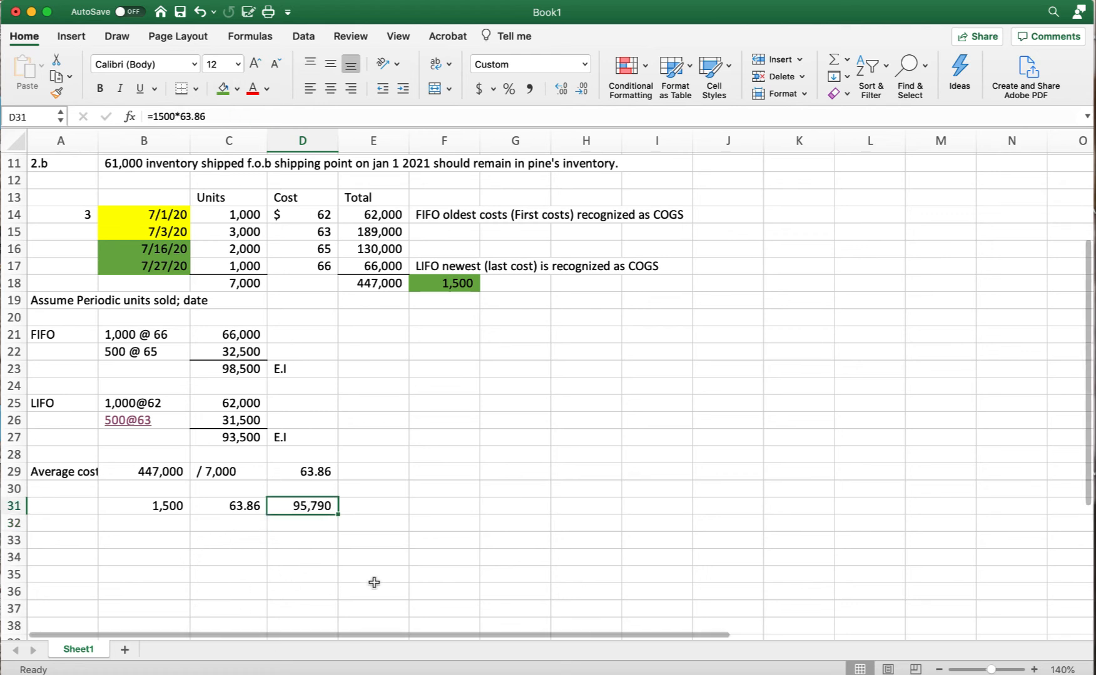
Label the average-cost ending inventory with E.I in E31.
double_click(374, 504)
text(E.I)
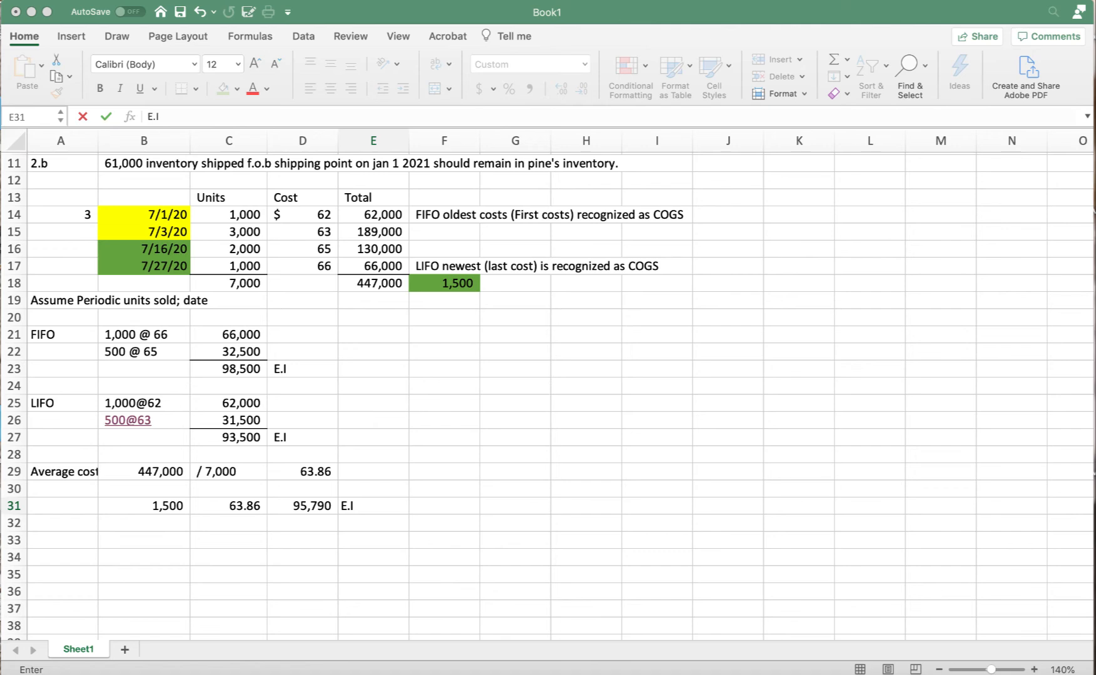
scroll(211, 563, down, 6)
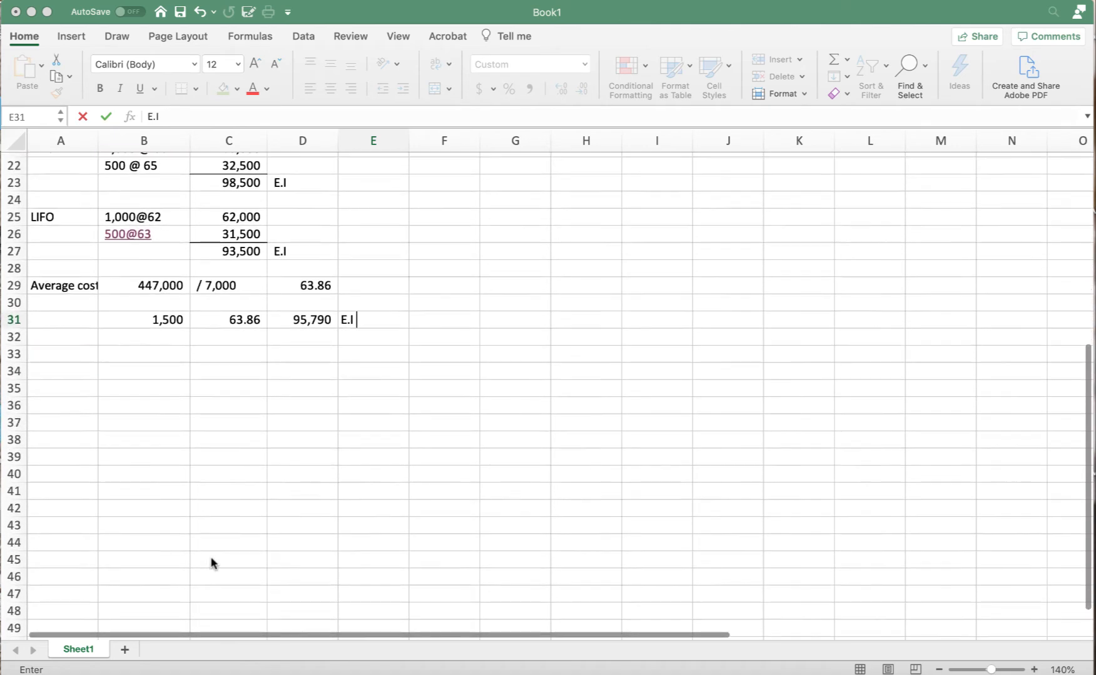
scroll(211, 562, down, 3)
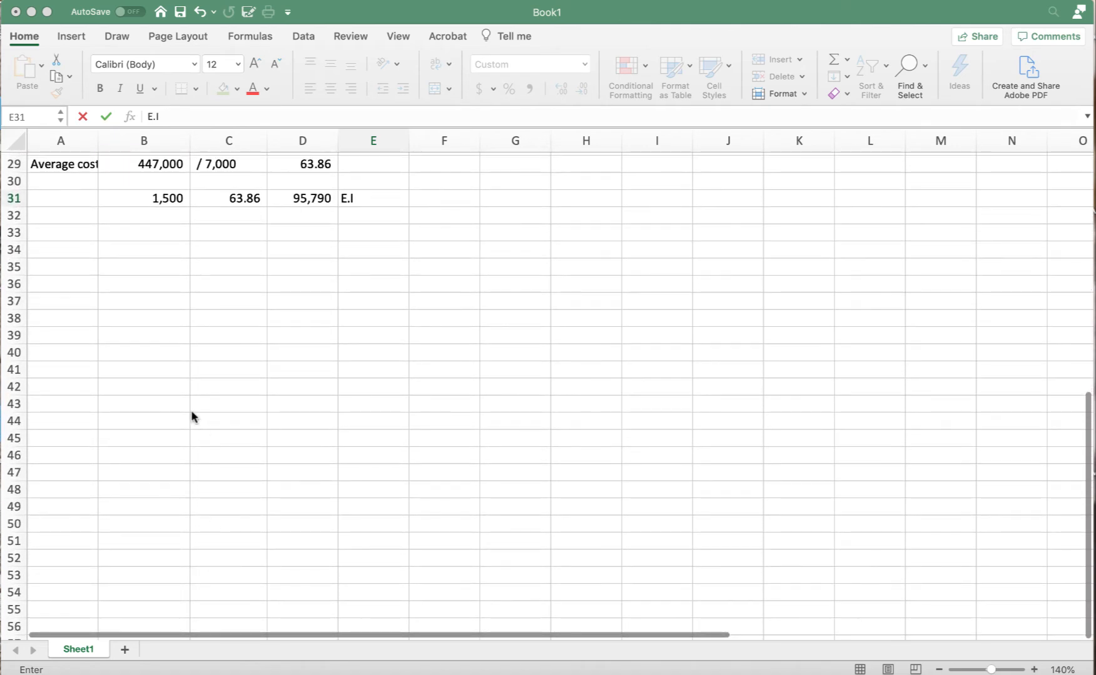
scroll(106, 291, up, 2)
click(52, 282)
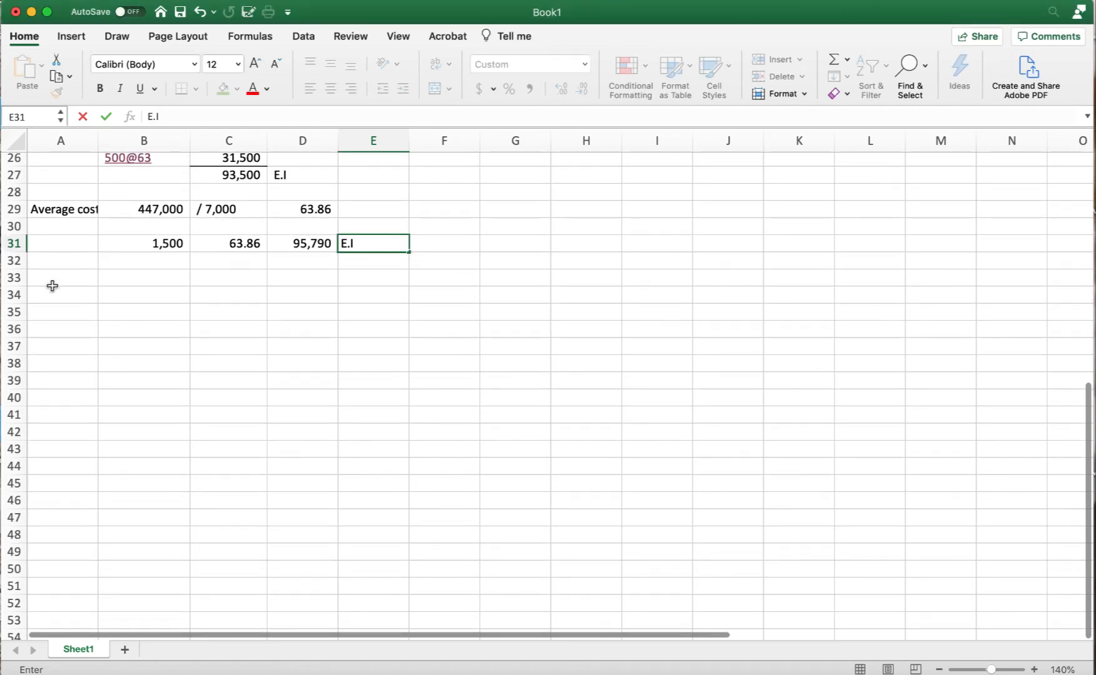
Enter 4 as the next problem number in A33 and the date 12/31/2020 in B33.
click(50, 283)
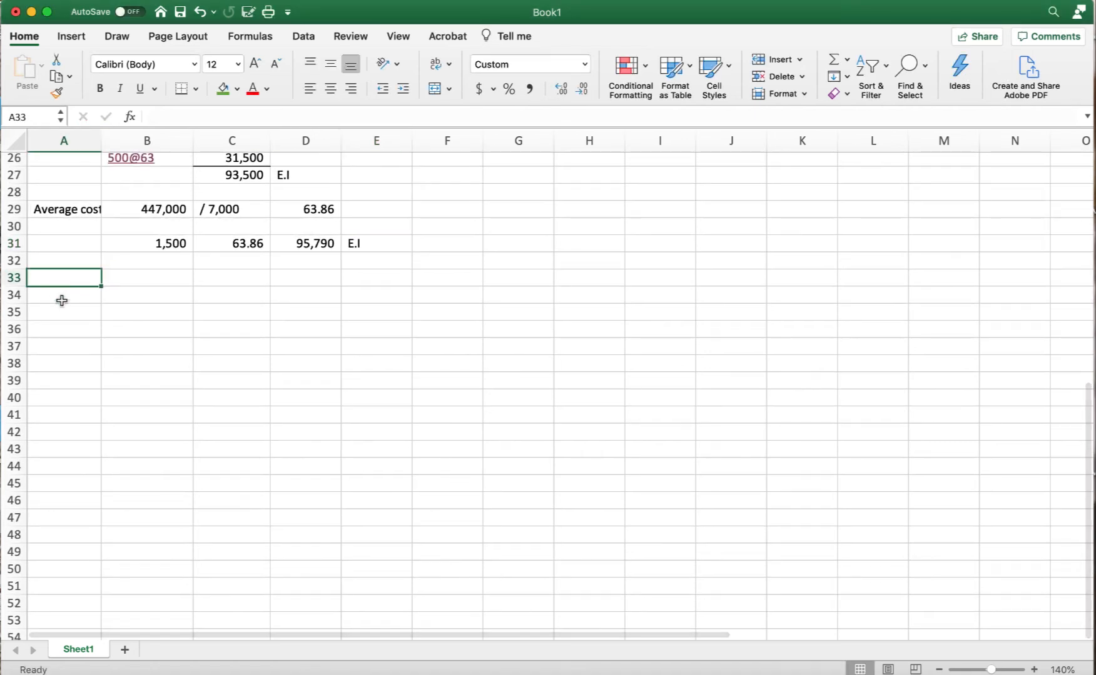
text(4)
key(Tab)
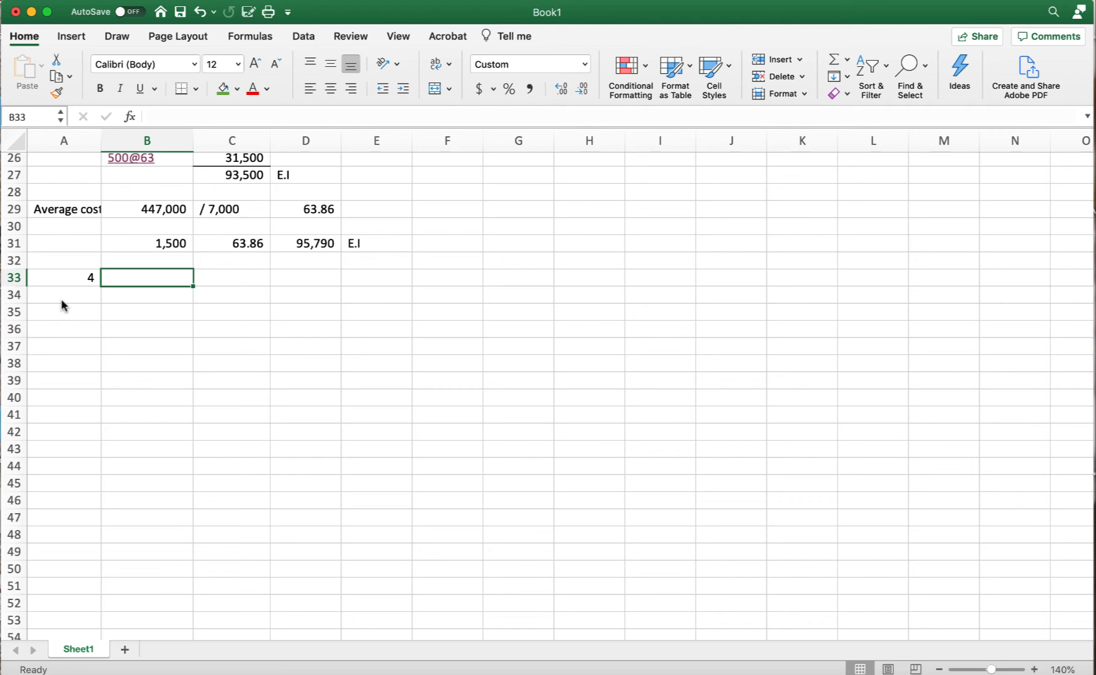
text(12)
text(-)
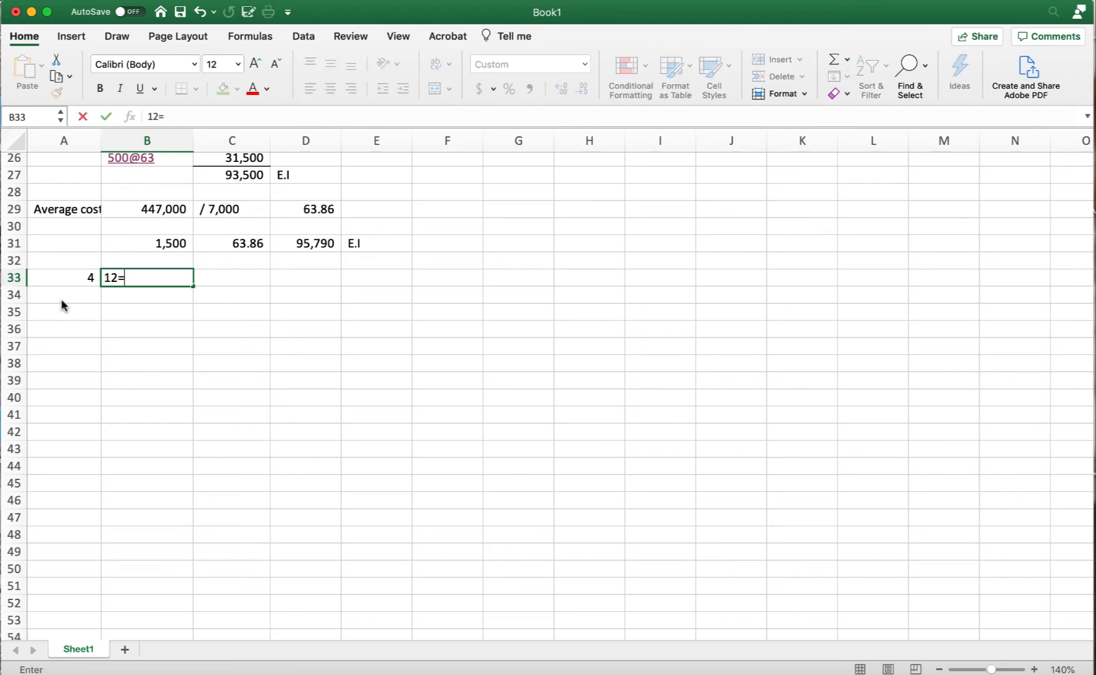
key(BackSpace)
text(/31/2020)
key(Return)
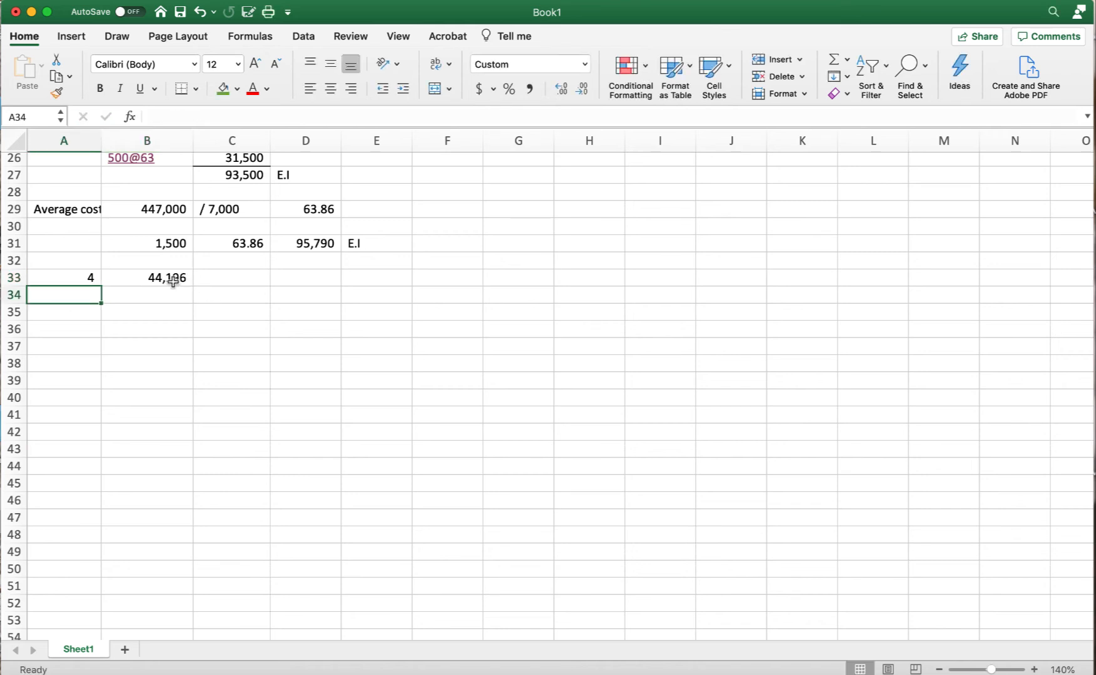
Apply the Short Date format to the date in B33.
click(177, 276)
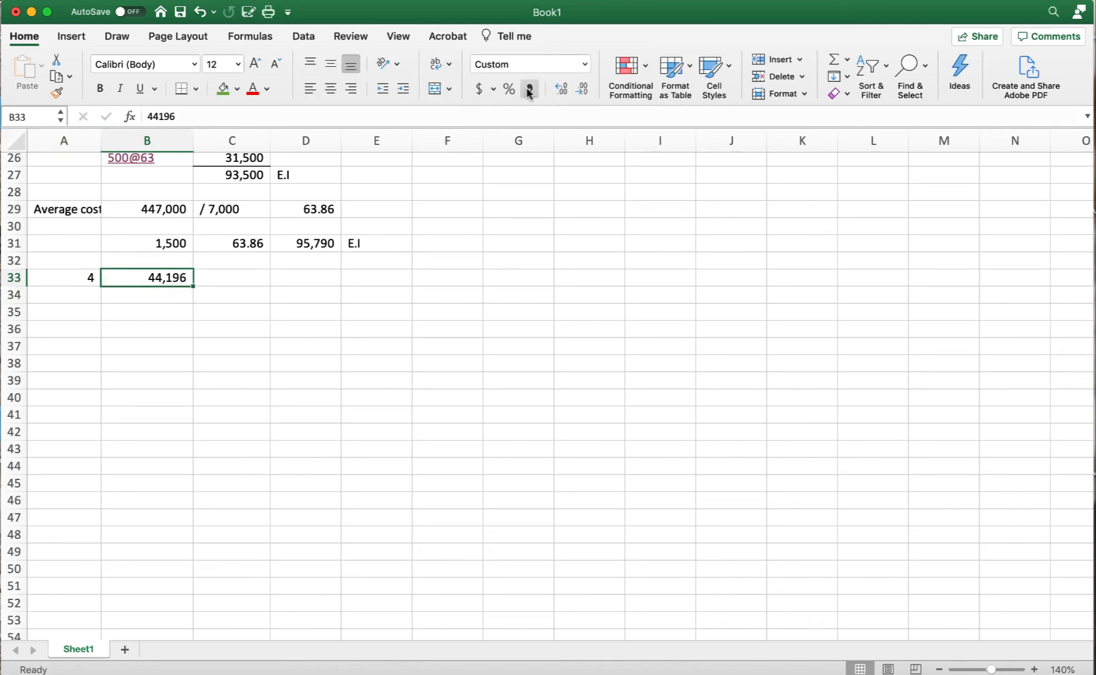
click(584, 63)
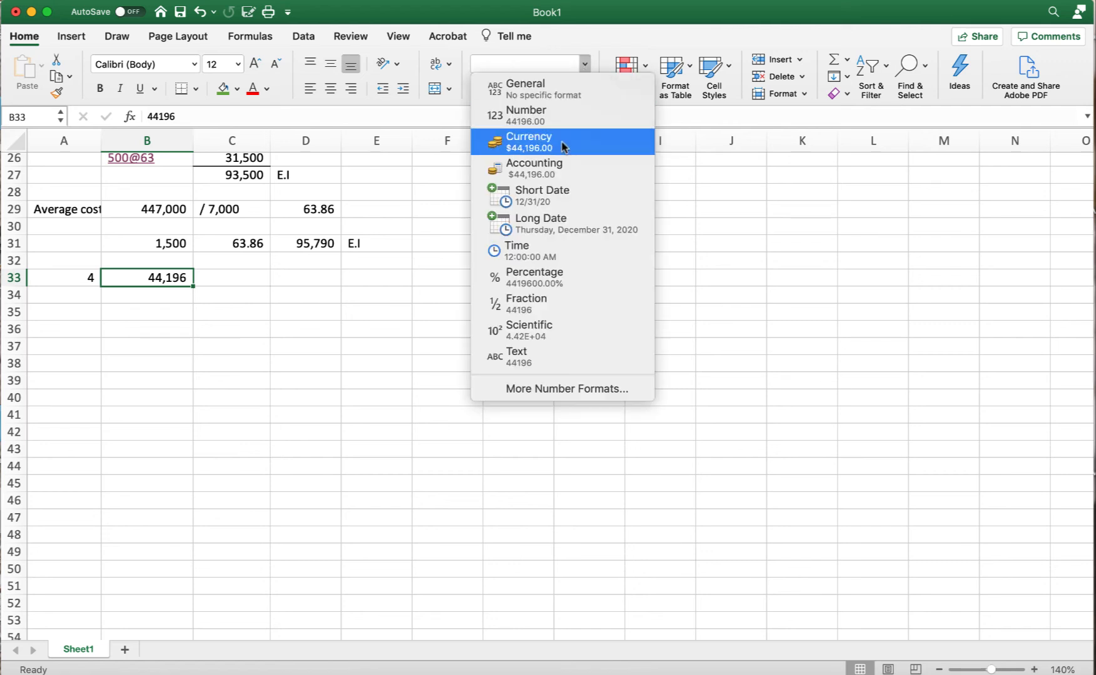
click(571, 202)
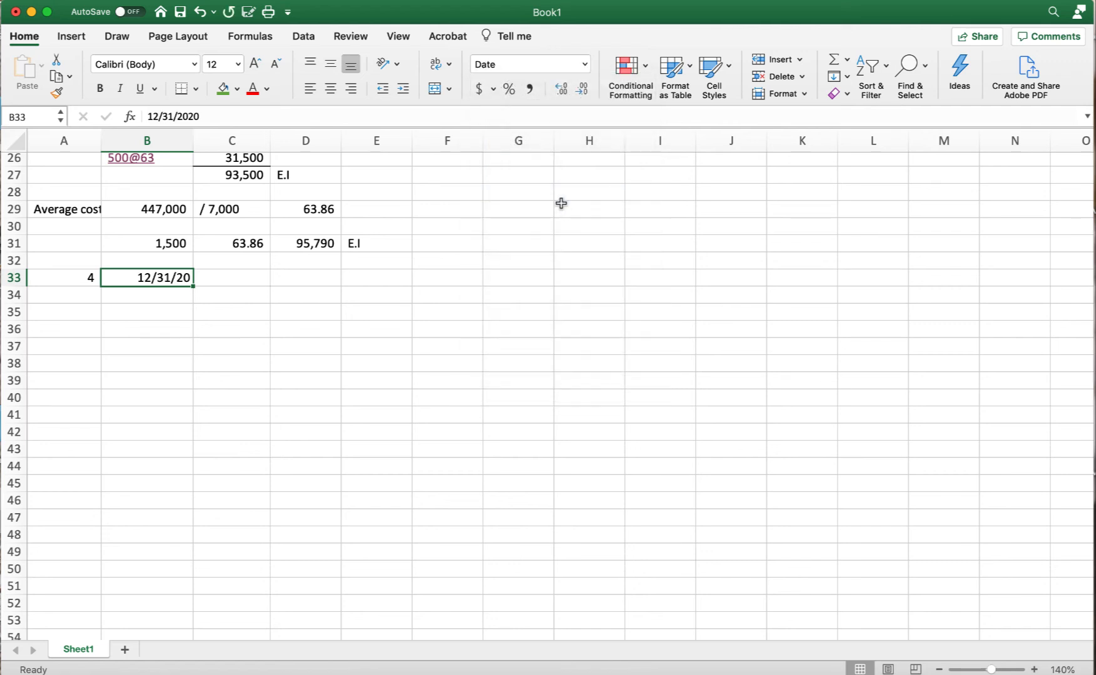
Enter the heading Price index @ 12/31/20 in C33.
click(243, 281)
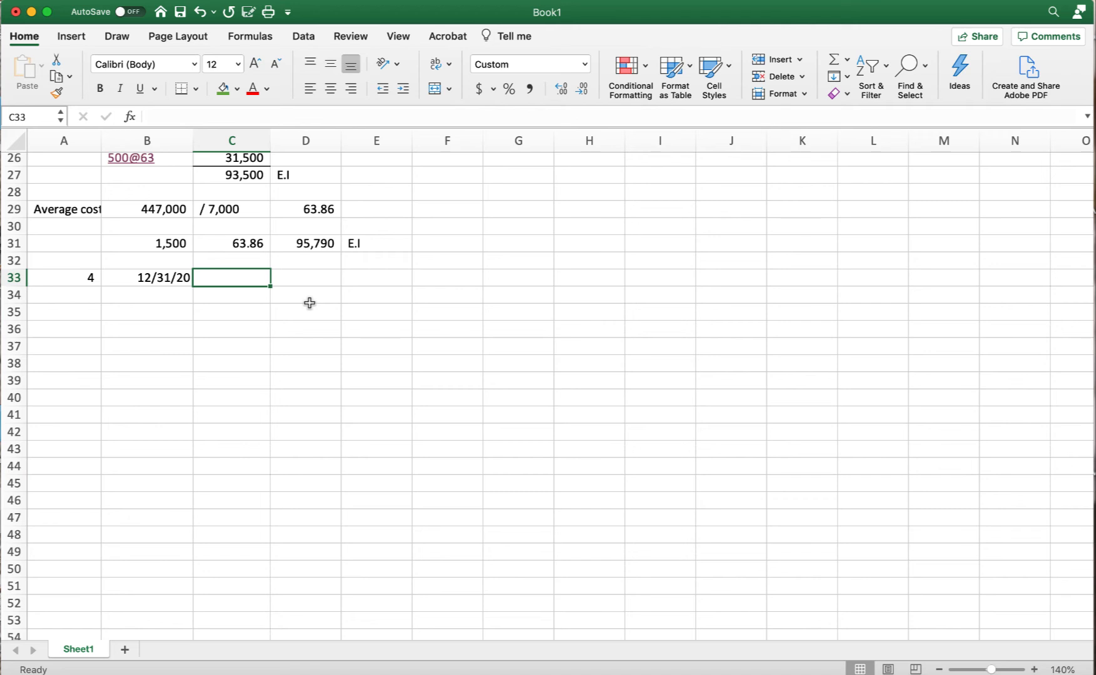
text(Piroice)
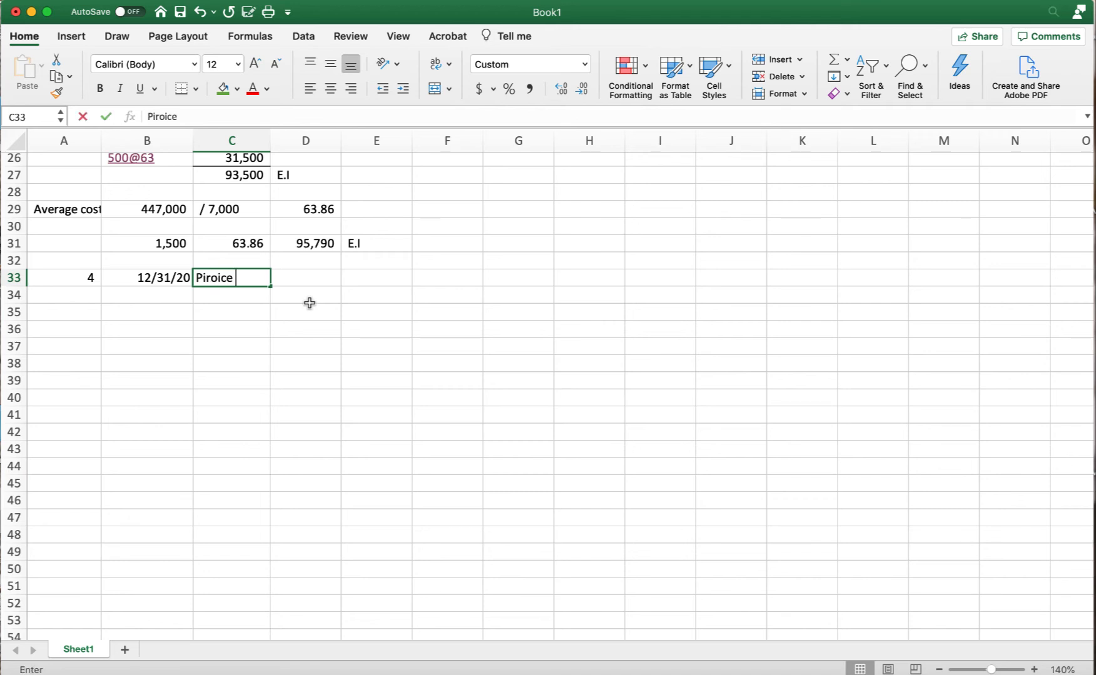
key(BackSpace)
key(BackSpace)
key(BackSpace)
key(BackSpace)
key(BackSpace)
key(BackSpace)
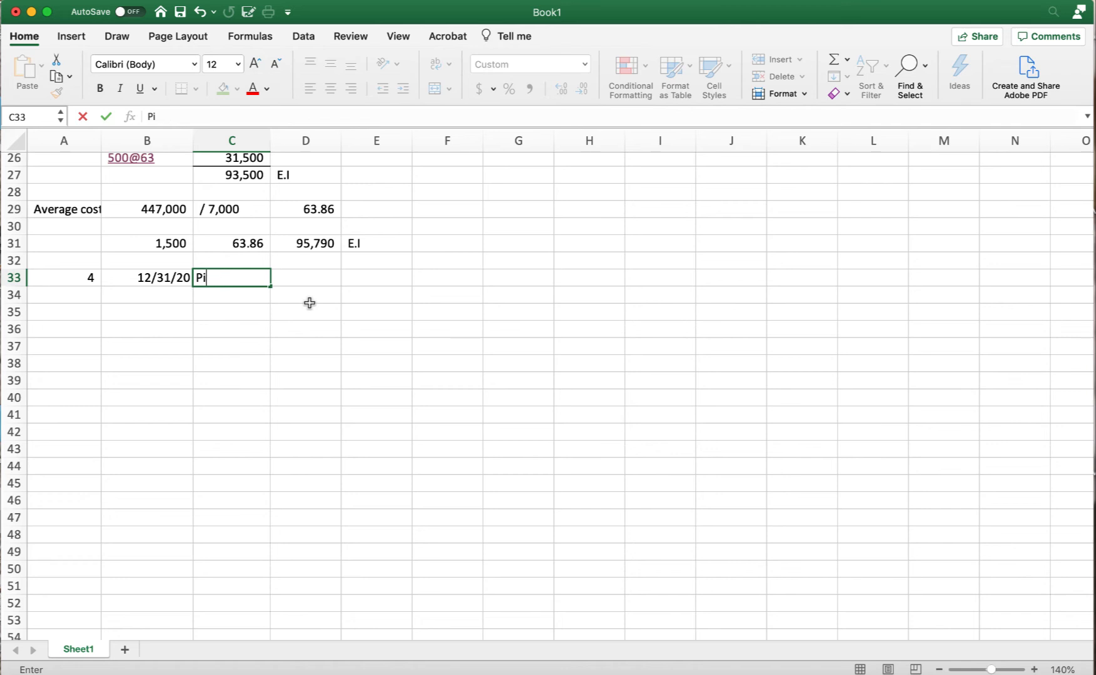
key(BackSpace)
text(rice index @)
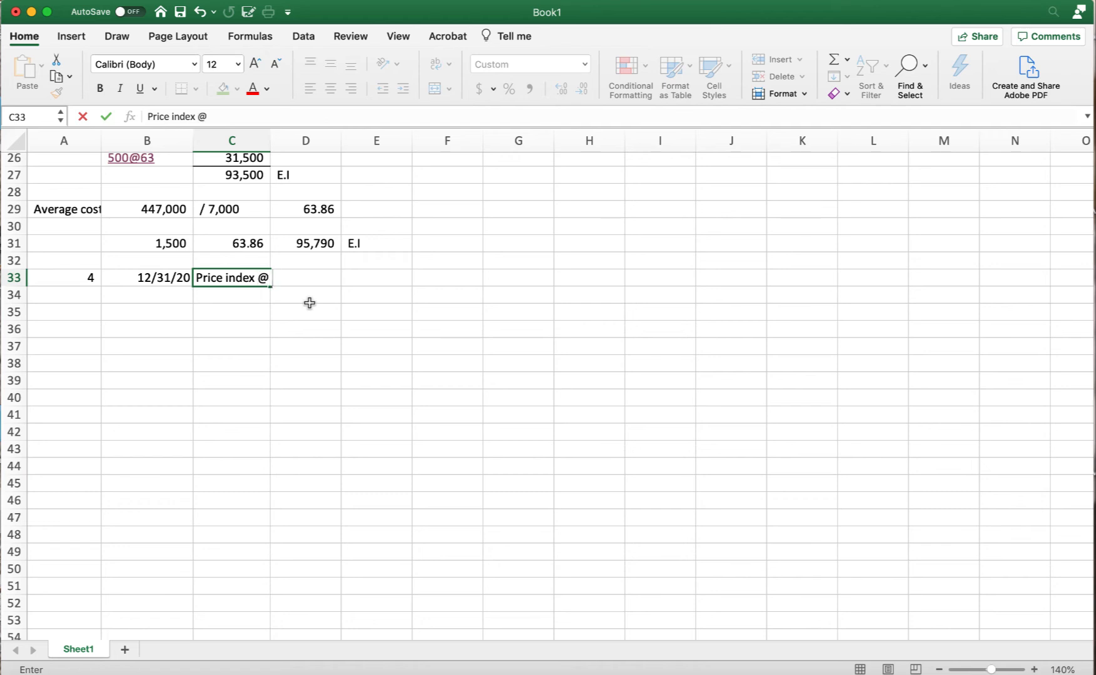
text( 12/31/20)
key(Return)
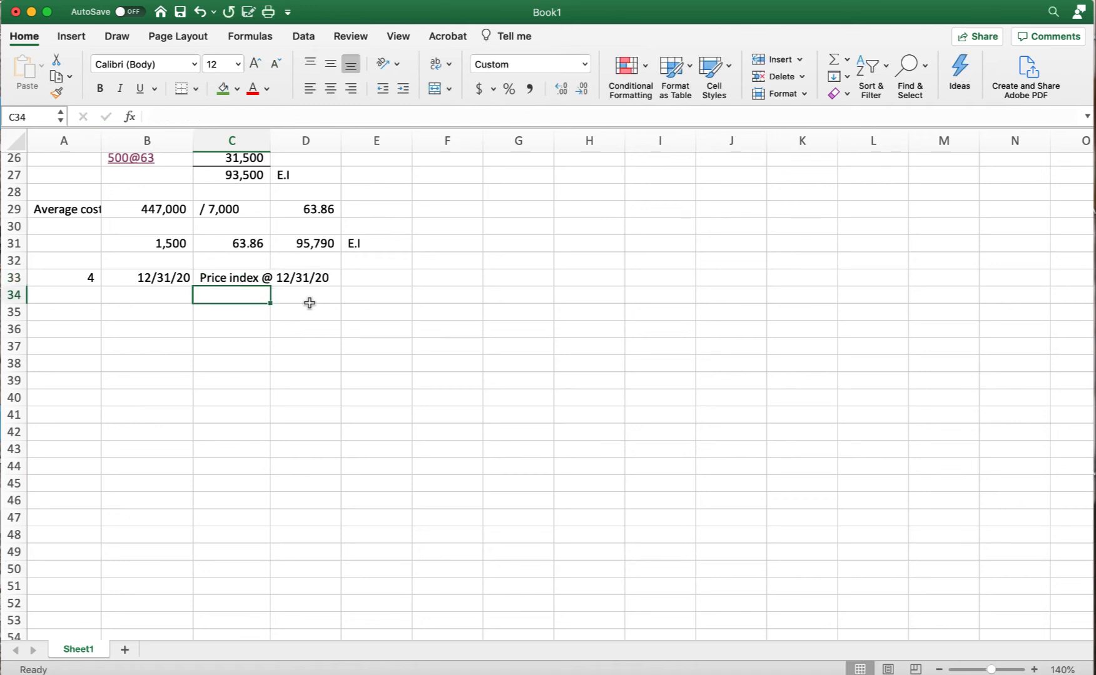
Enter Current year cost in B35 with a bottom border and widen column B to fit the label.
key(Left)
key(Down)
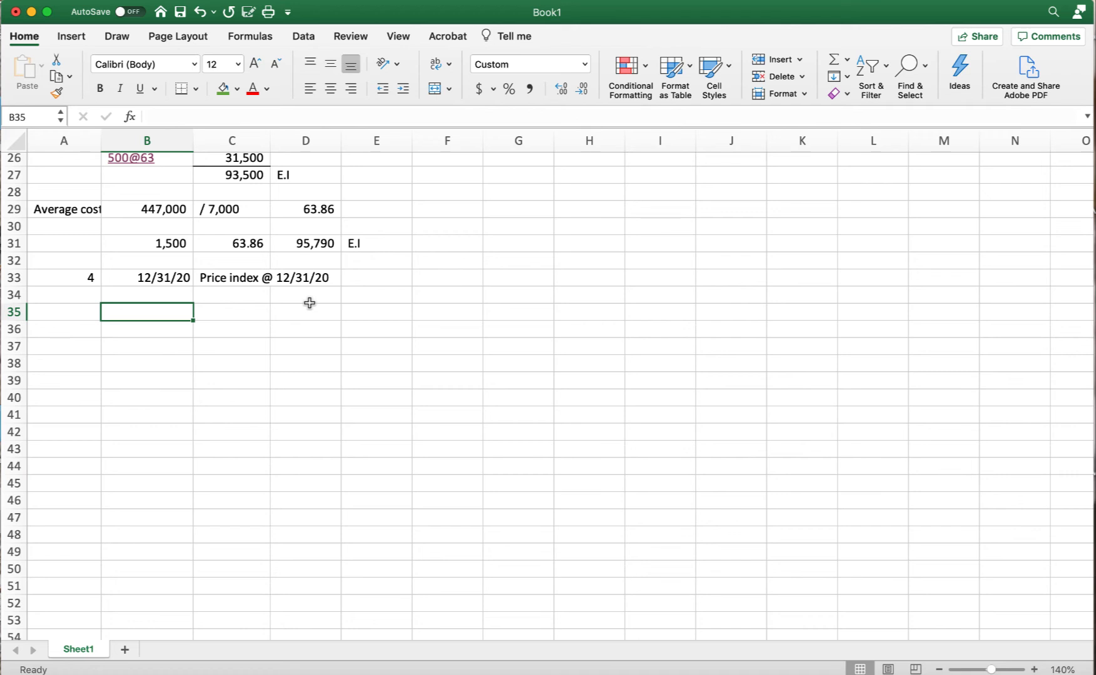
text(Curr)
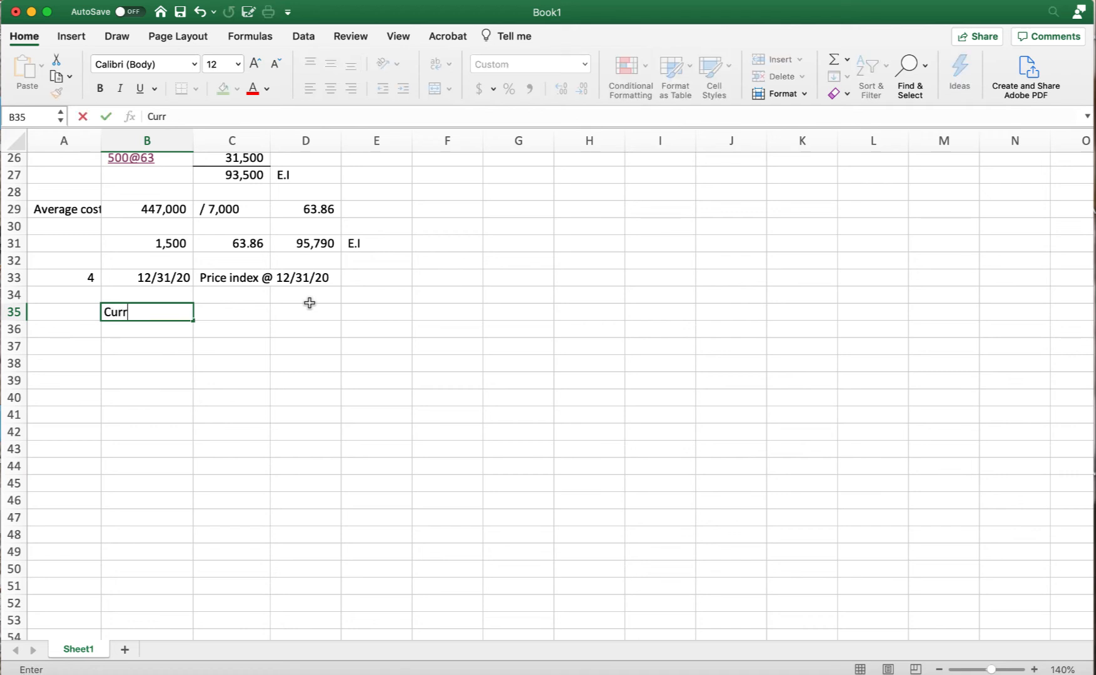
text(ent year cost)
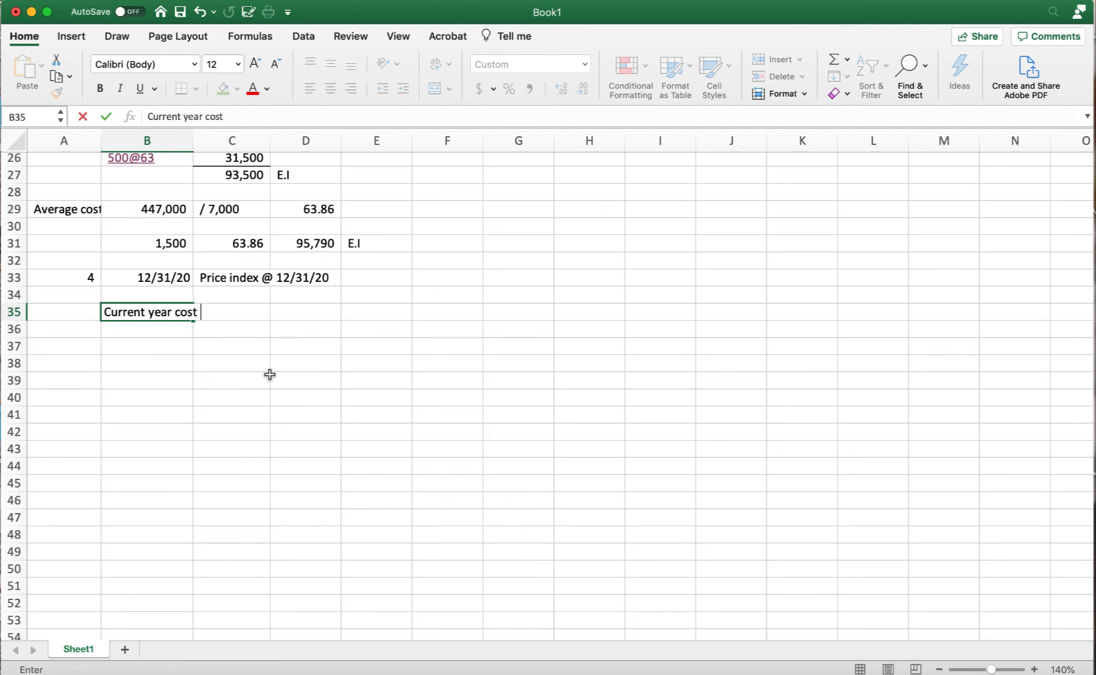
click(155, 338)
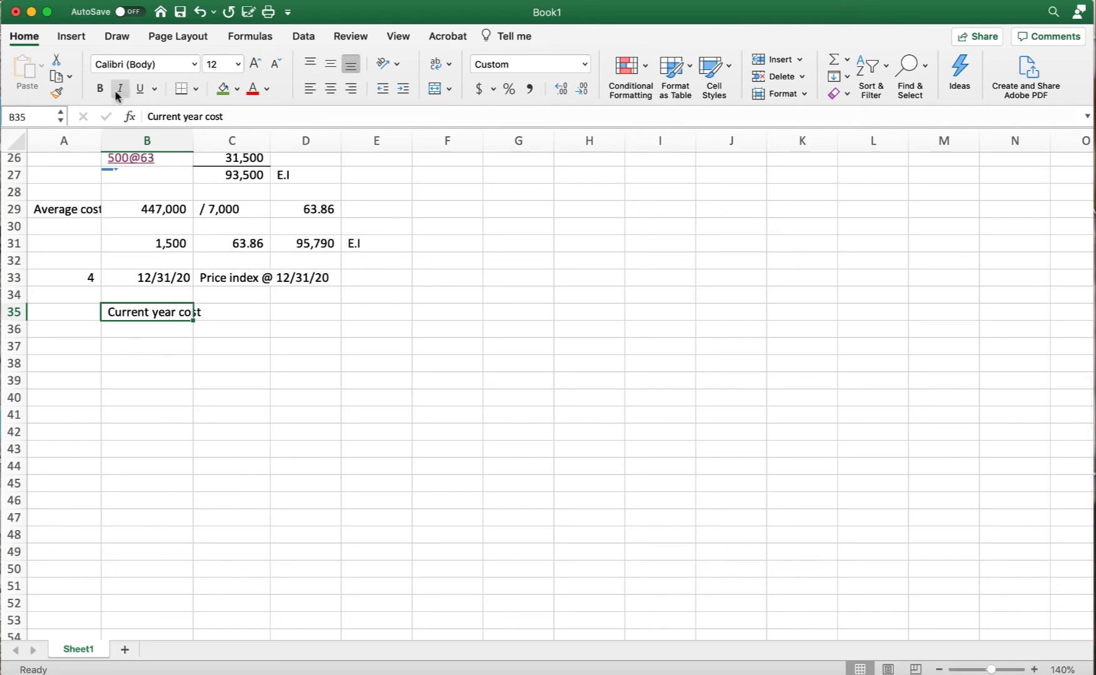
drag(192, 141, 208, 141)
Enter Base year cost in B36 as the denominator label beneath Current year cost.
click(133, 334)
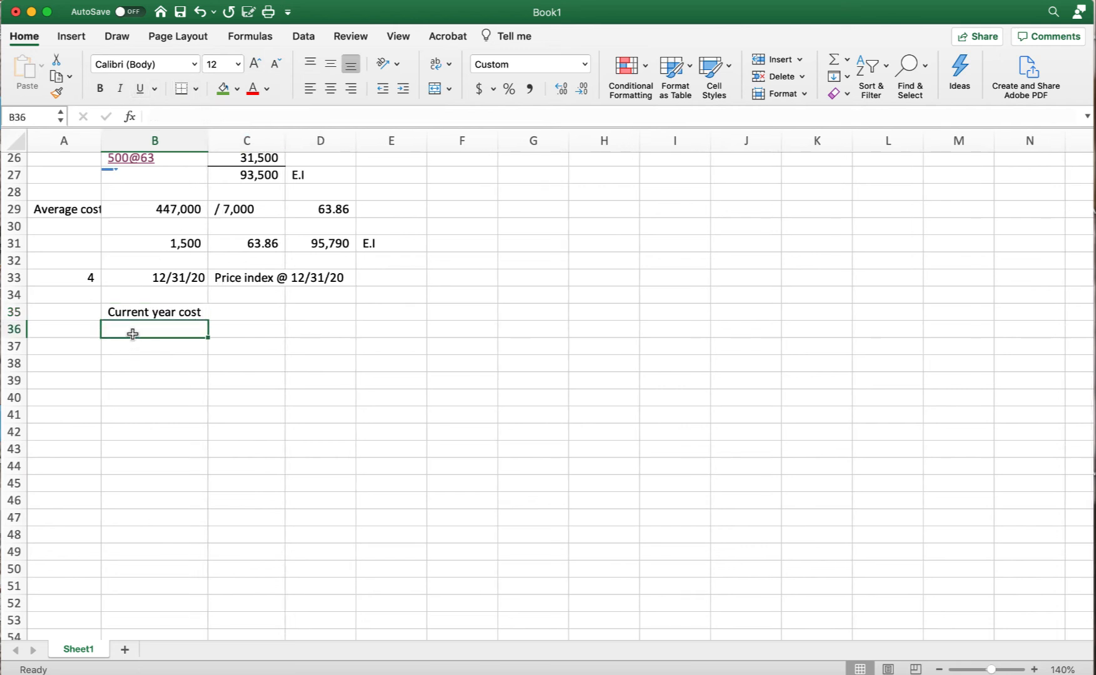
text(Base)
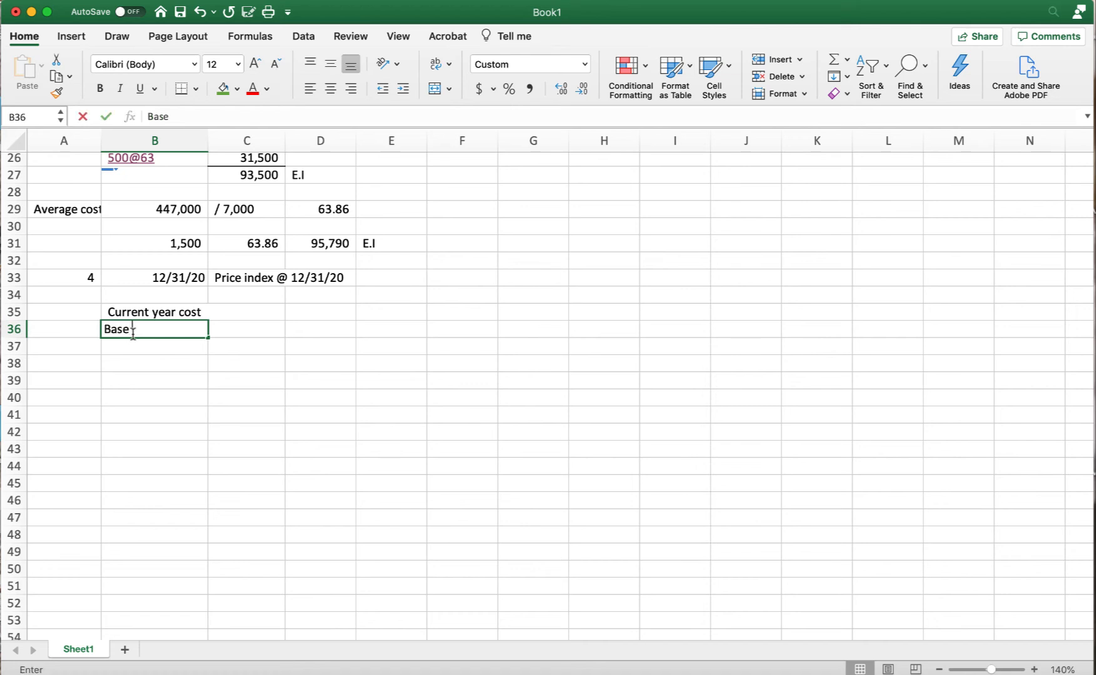
text( year cost)
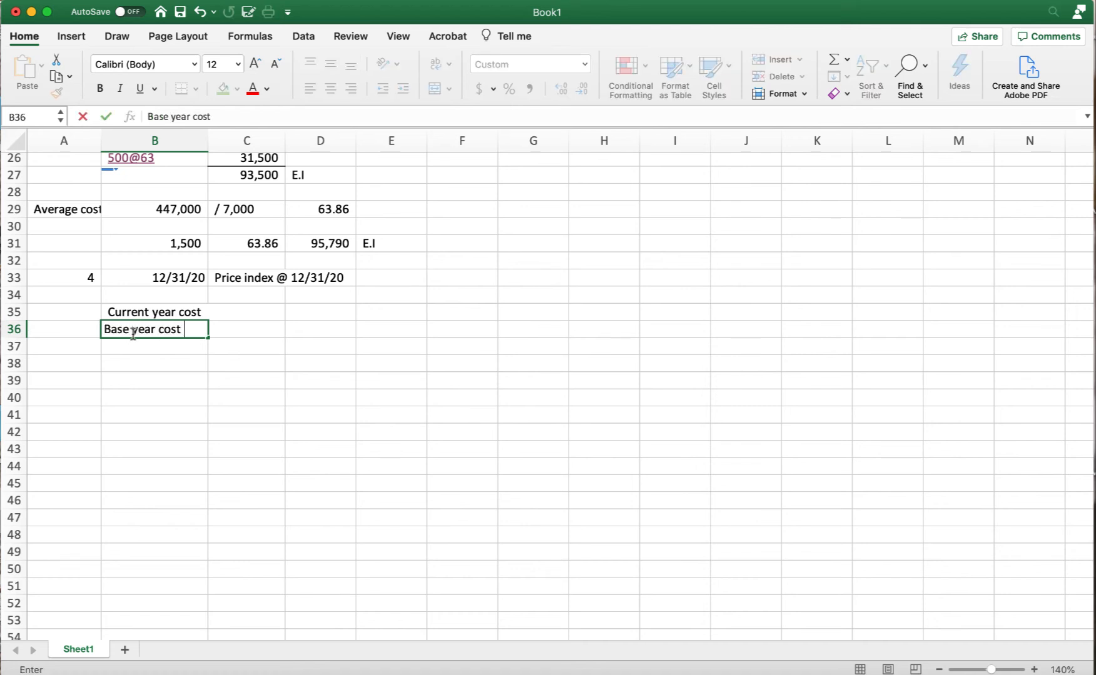
key(Tab)
Widen column B slightly more and enter 375,440 as the current year cost in D35.
click(302, 310)
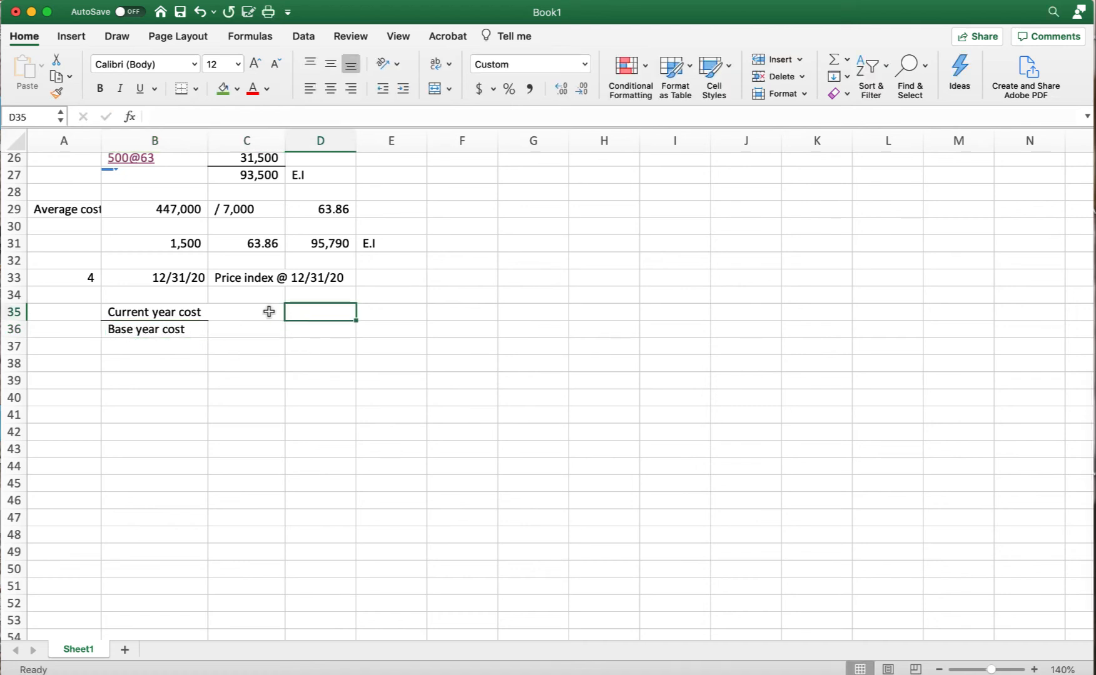
scroll(268, 312, up, 2)
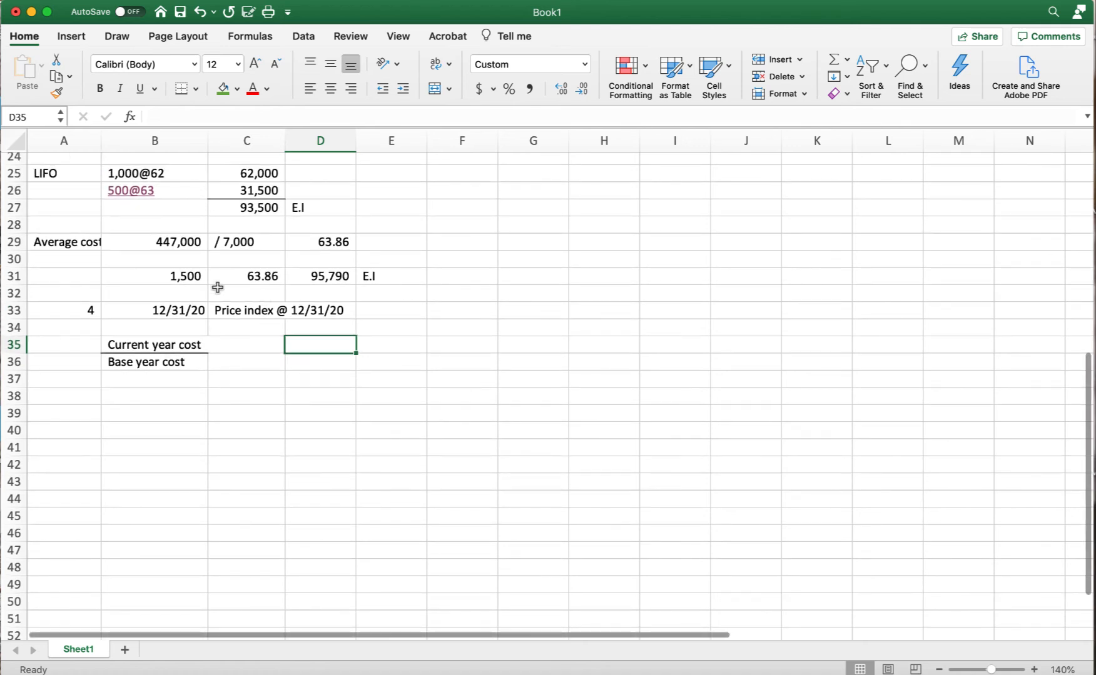
drag(205, 134, 211, 135)
scroll(211, 134, down, 2)
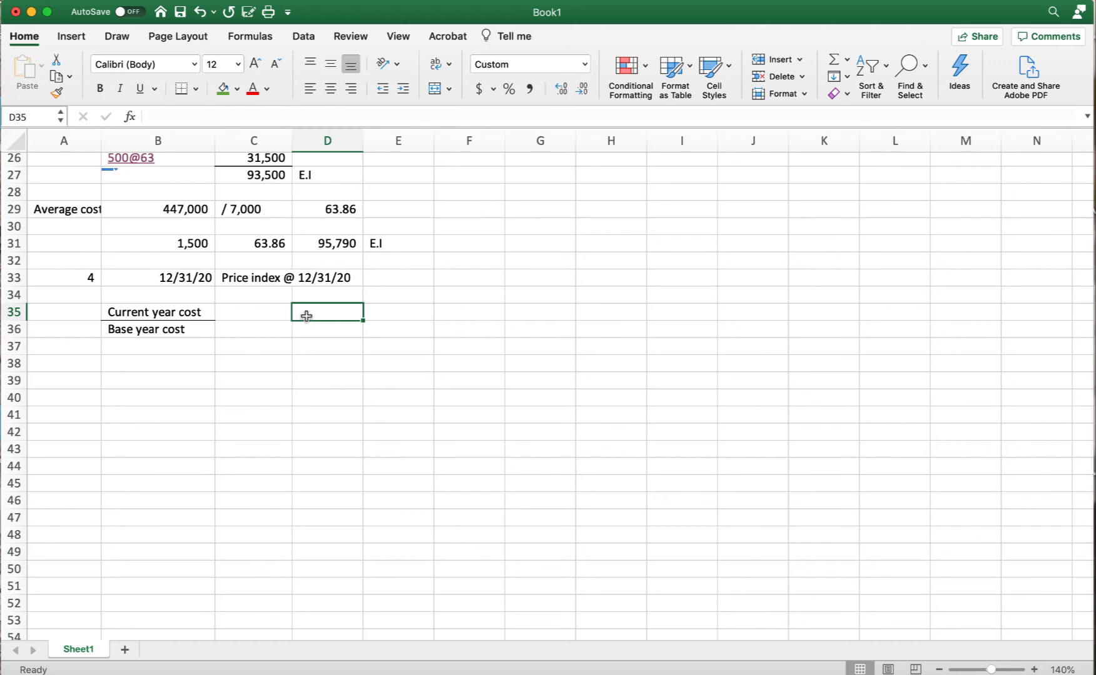
text(375,)
text(4)
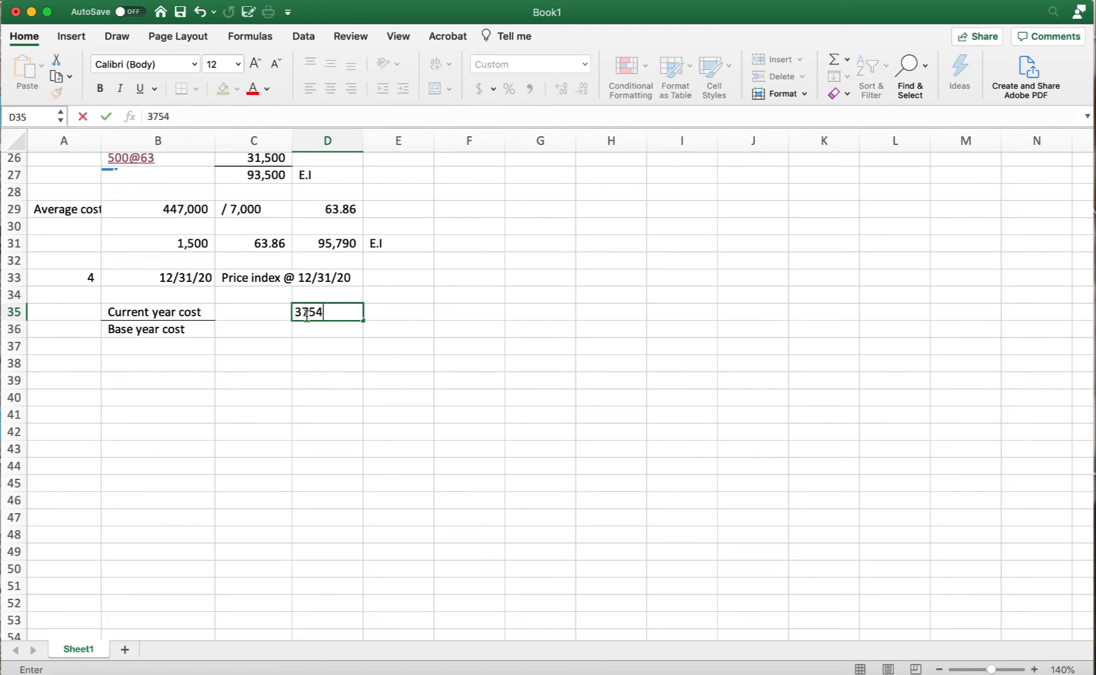
text(40)
key(Return)
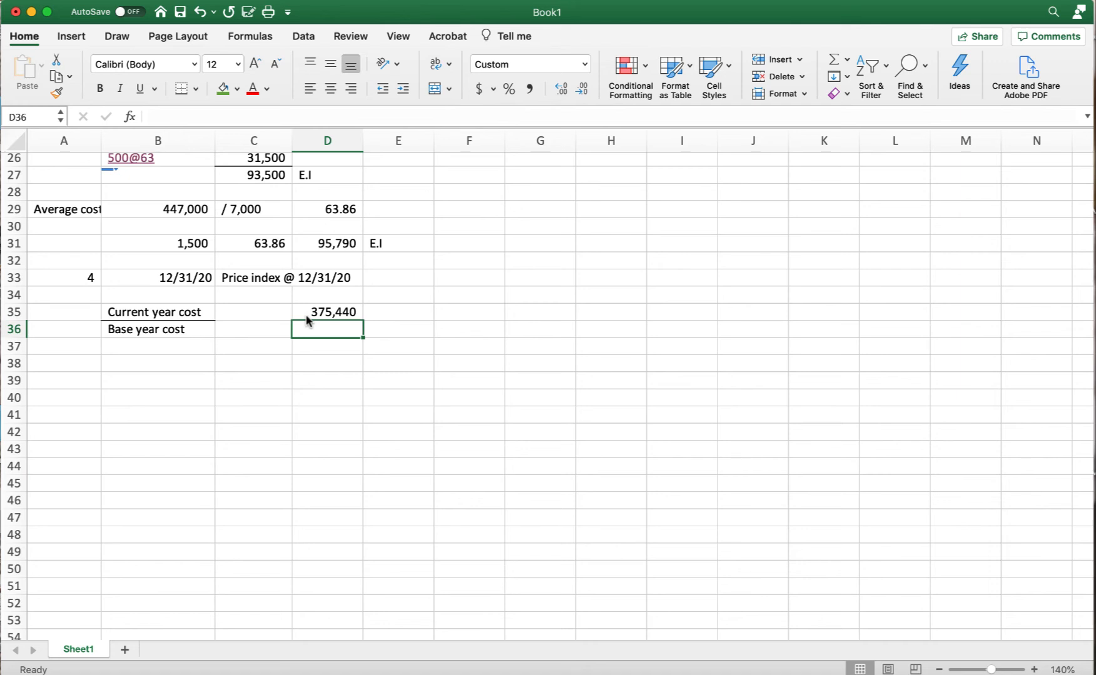
Enter 361,000 as the base year cost in D36.
text(361)
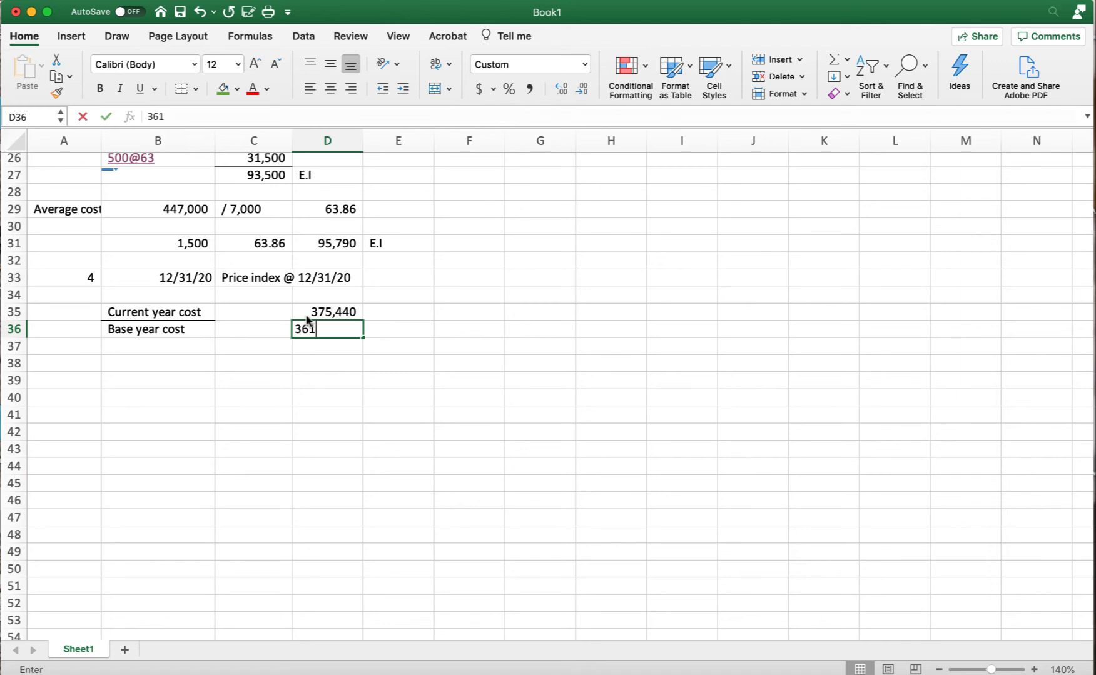
text(,0)
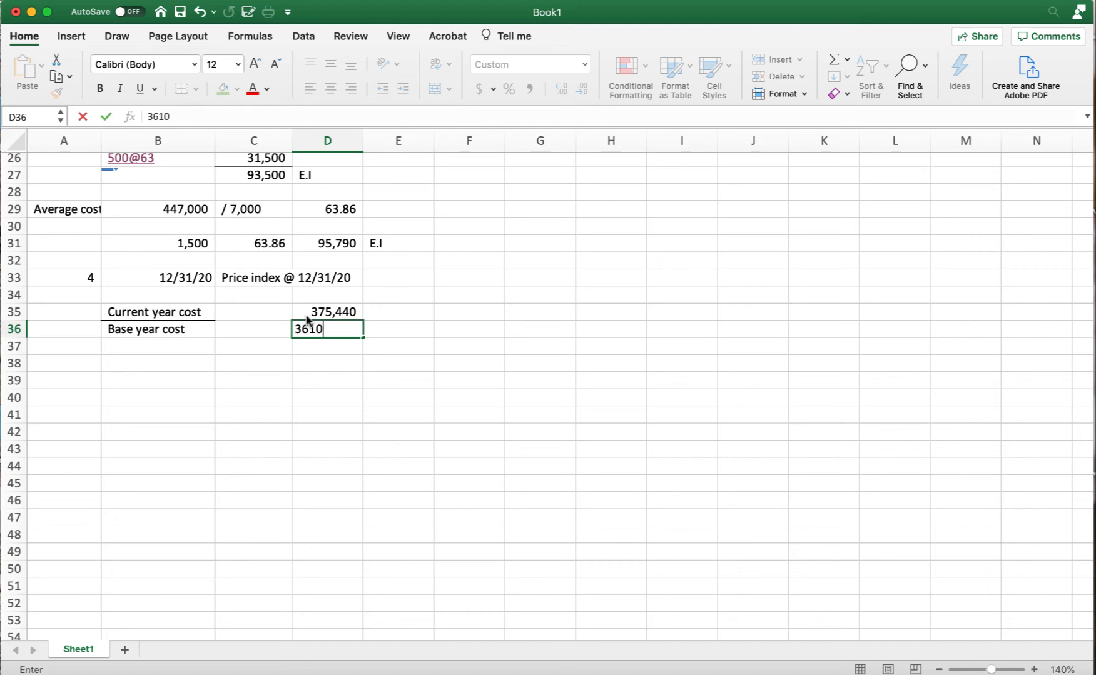
text(00)
key(Return)
click(316, 314)
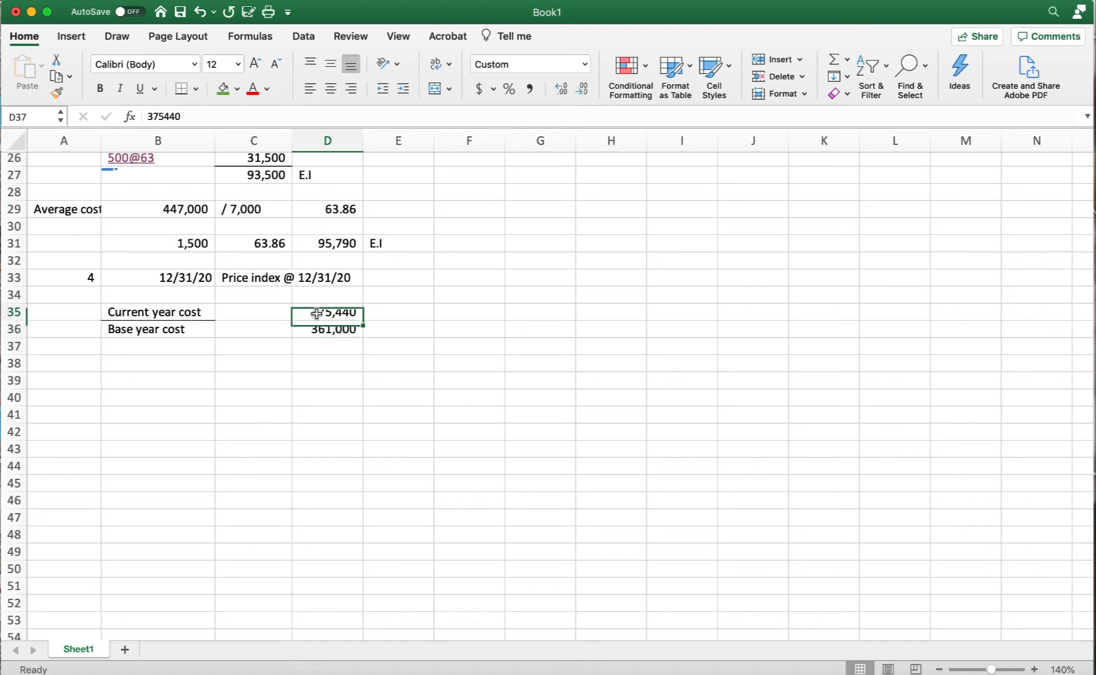
Calculate current year cost divided by base year cost in F35 with =D35/D36 and show it to two decimal places.
click(438, 315)
text(=)
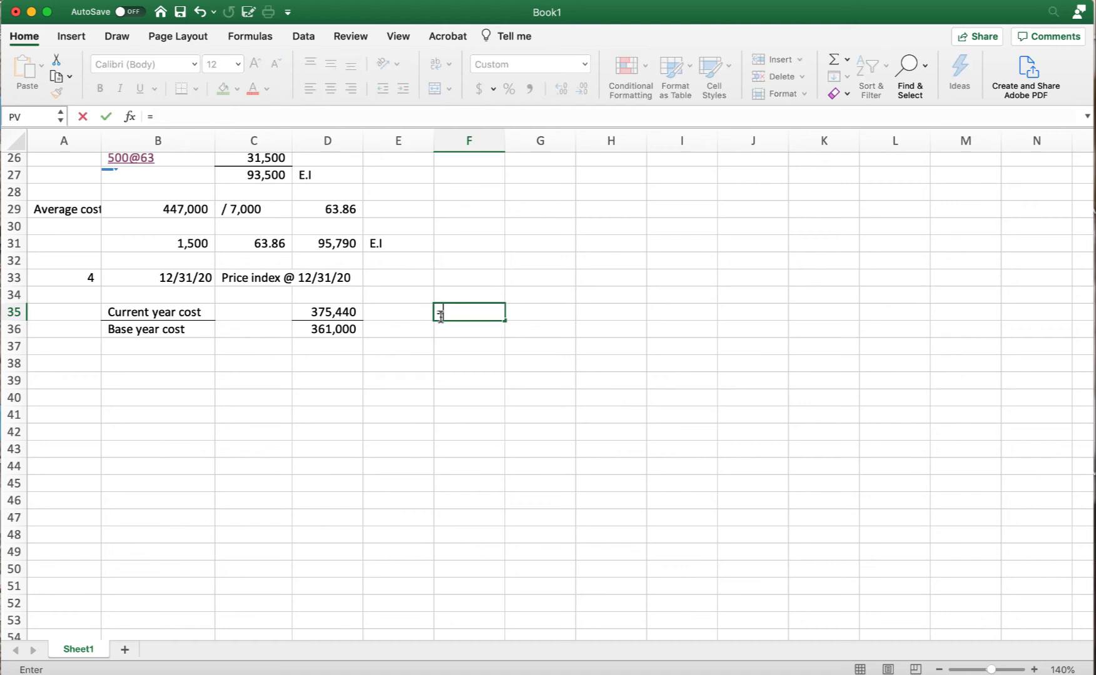
click(358, 312)
text(/)
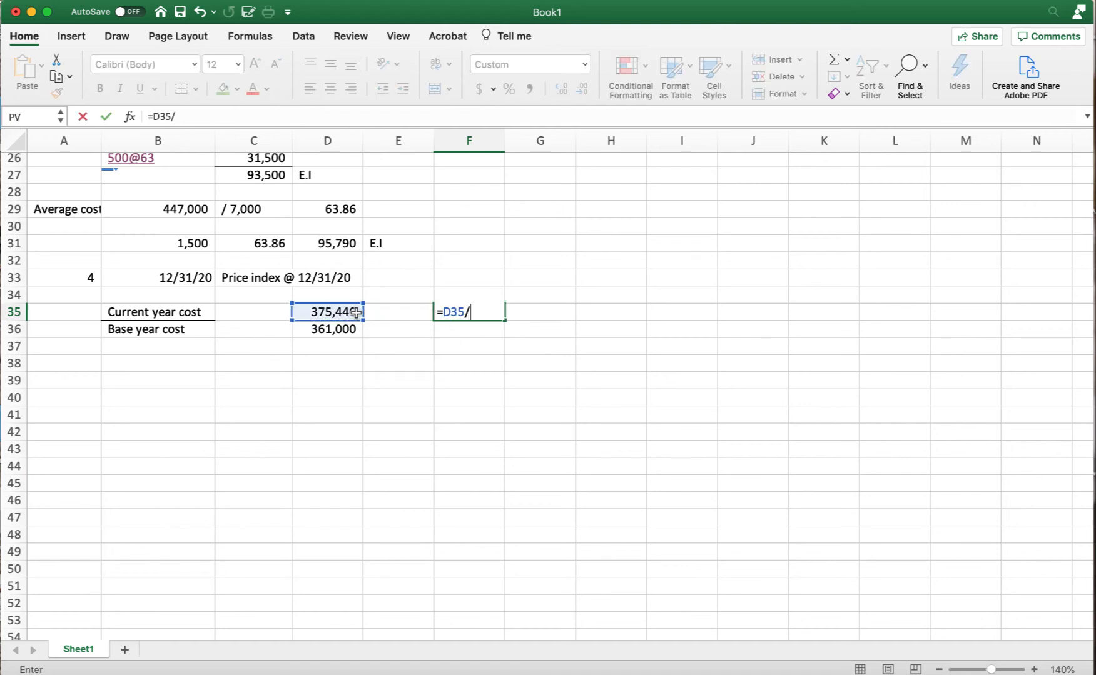
click(333, 329)
key(Return)
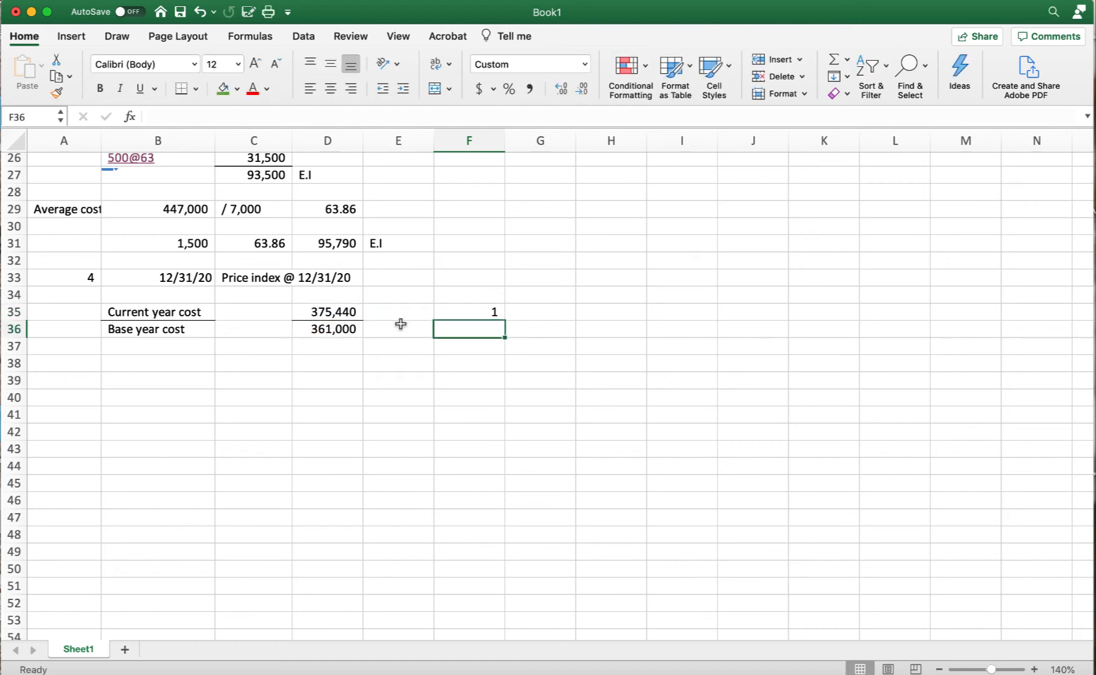
click(479, 312)
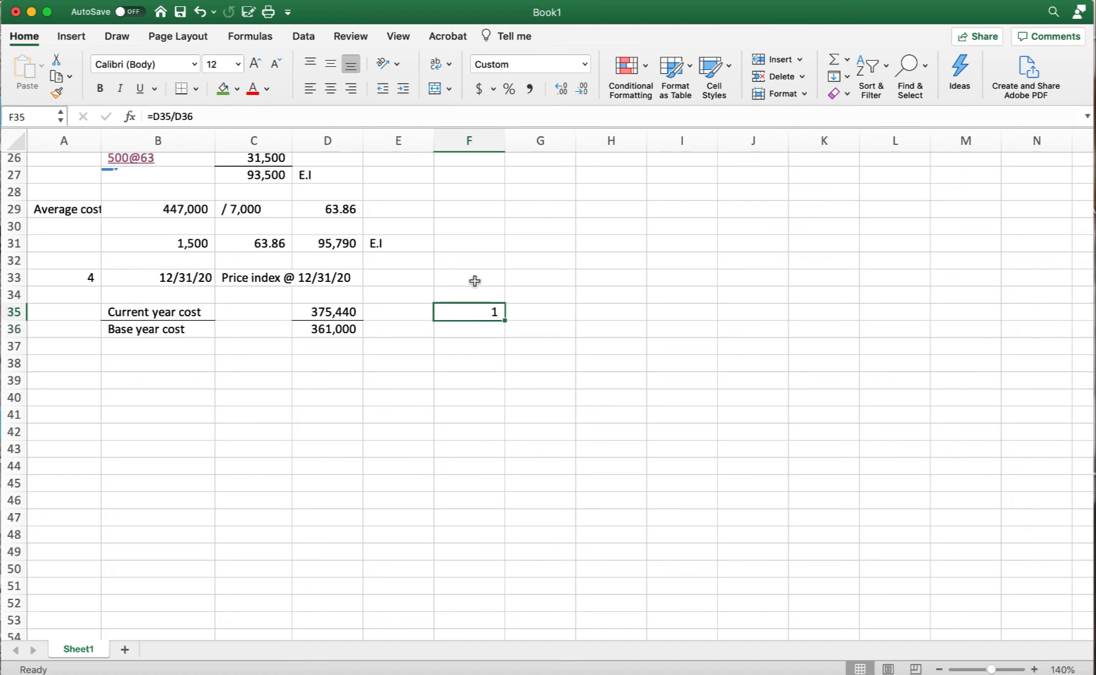
click(560, 90)
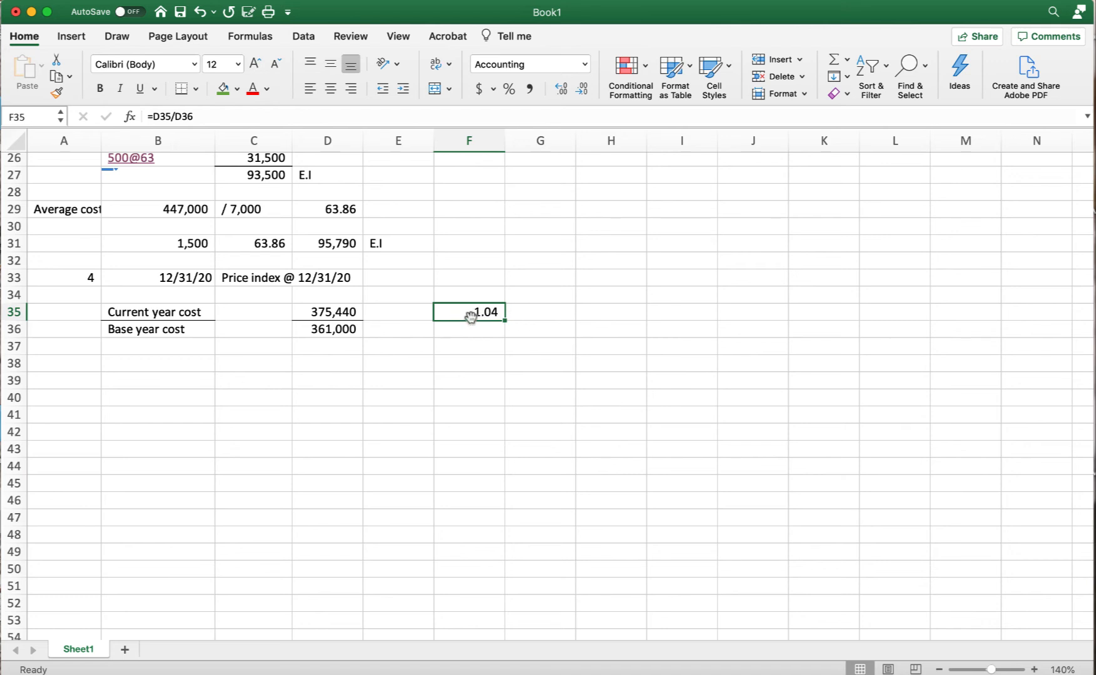
Enter the multiplier text x 100 in C35 beside the Current year cost label.
scroll(291, 321, right, 1)
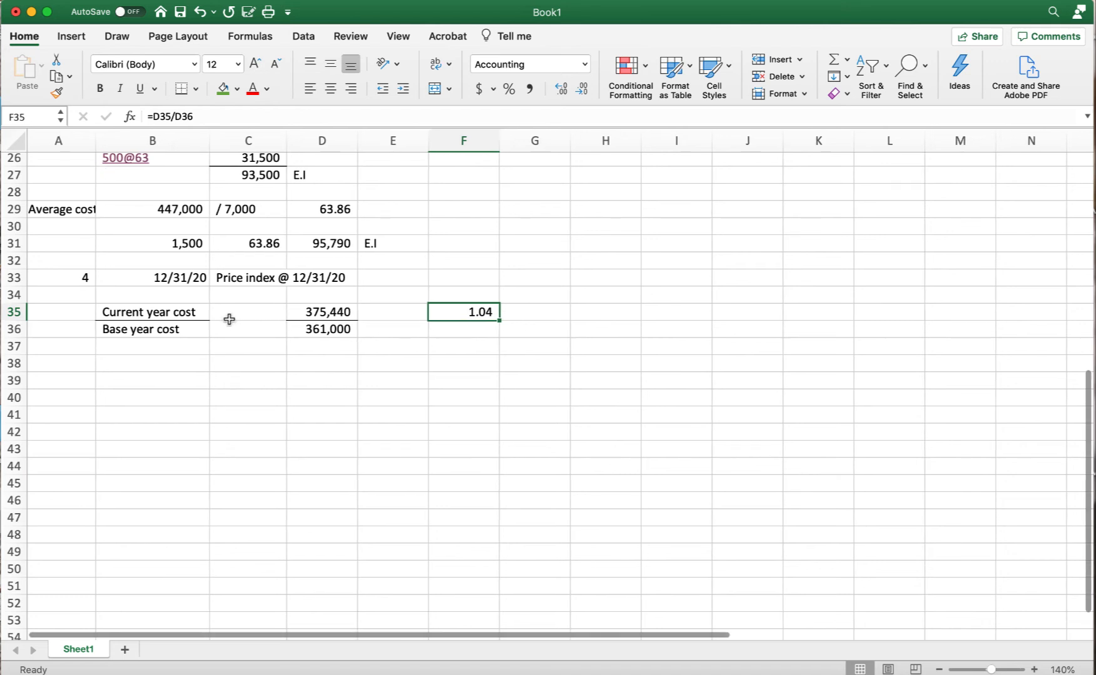
click(229, 320)
double_click(239, 318)
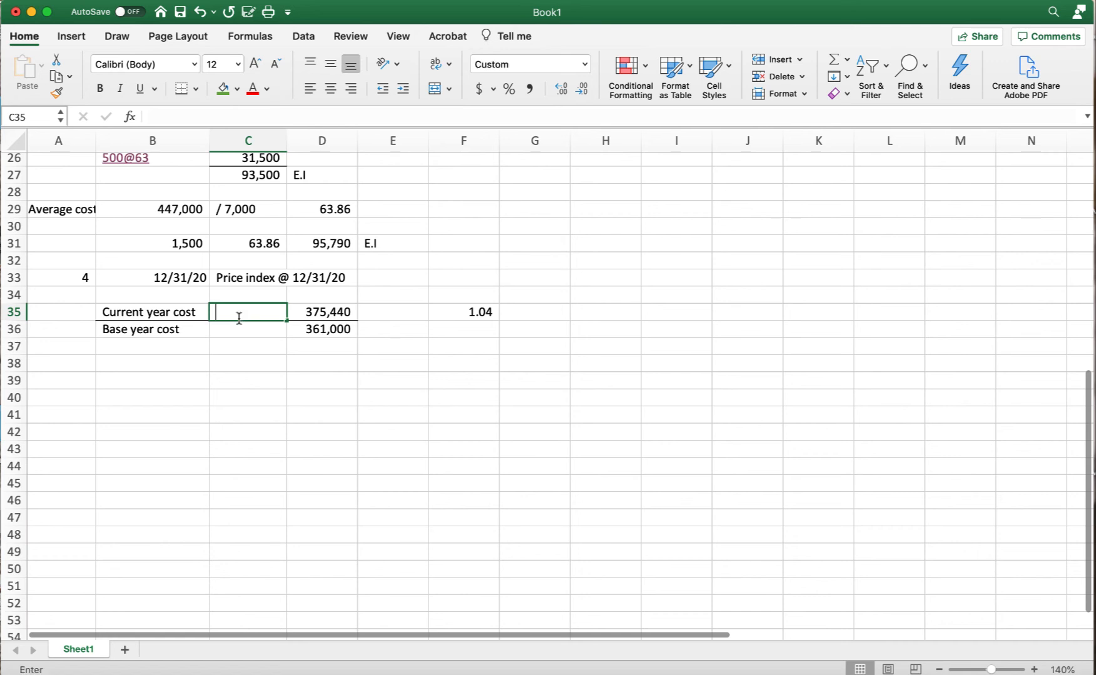
text(x 100)
key(Return)
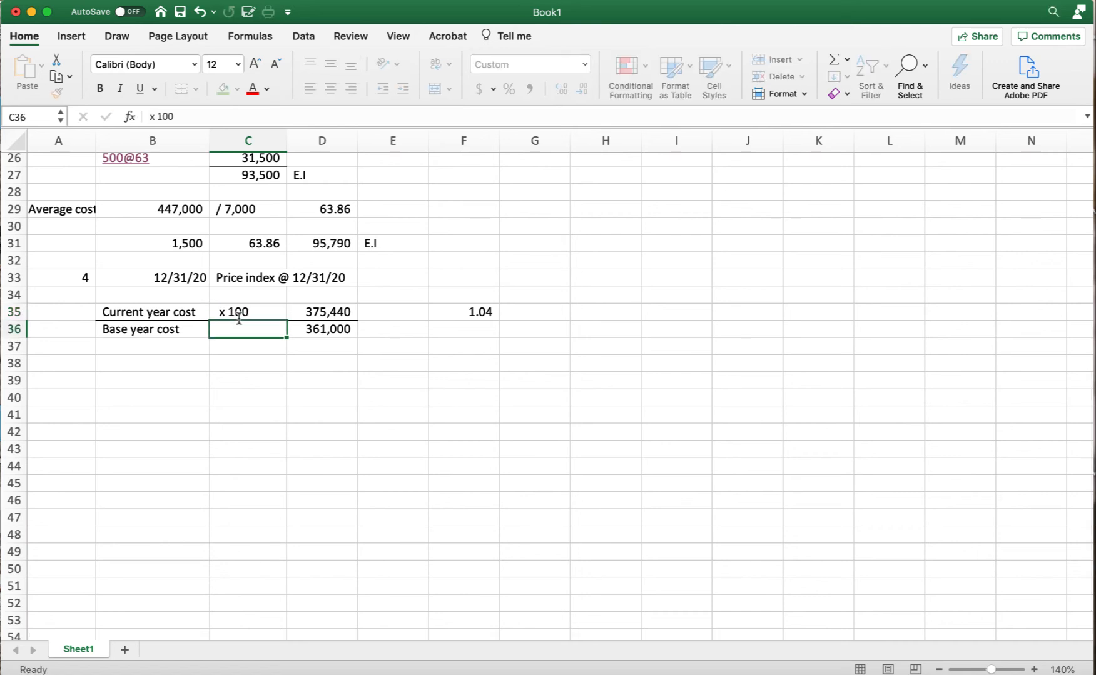
Merge and center C35:C36 and middle-align the x 100 text vertically.
scroll(239, 319, right, 2)
drag(228, 309, 226, 326)
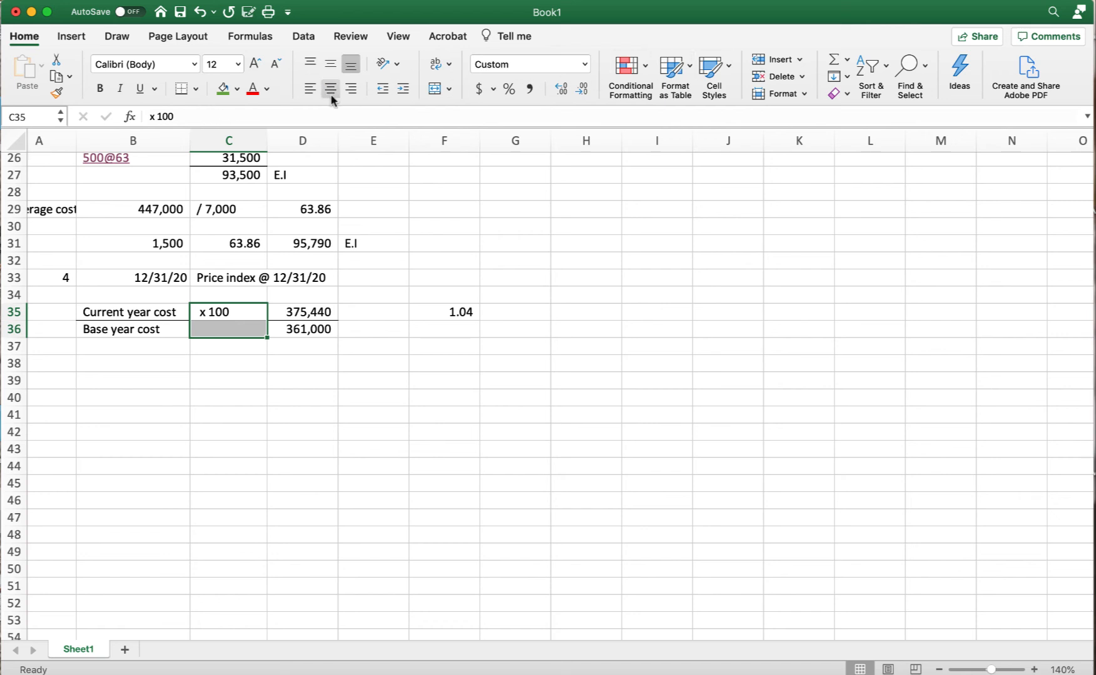
click(433, 89)
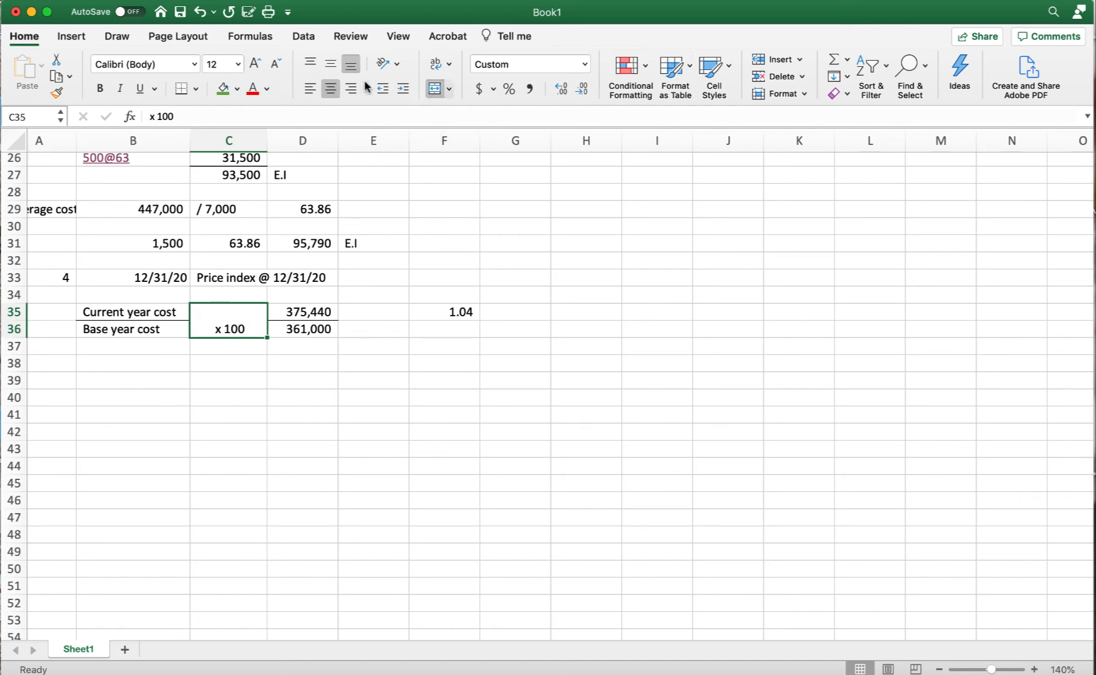
click(333, 66)
click(454, 448)
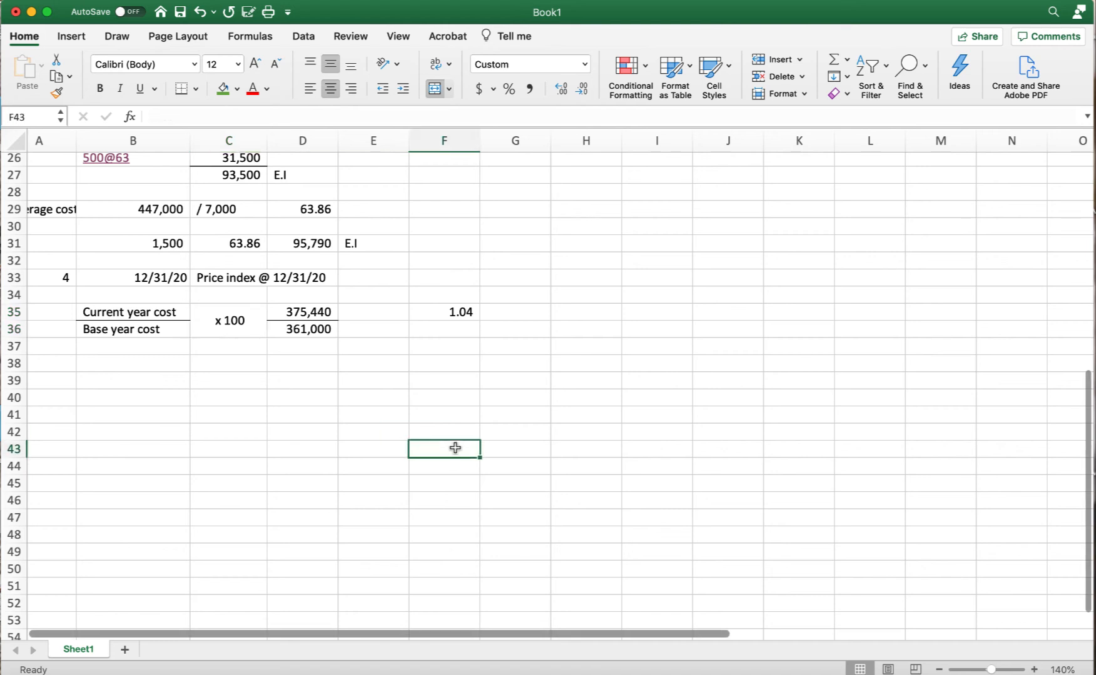
Extend the F35 price index formula to =D35/D36*100.
click(450, 314)
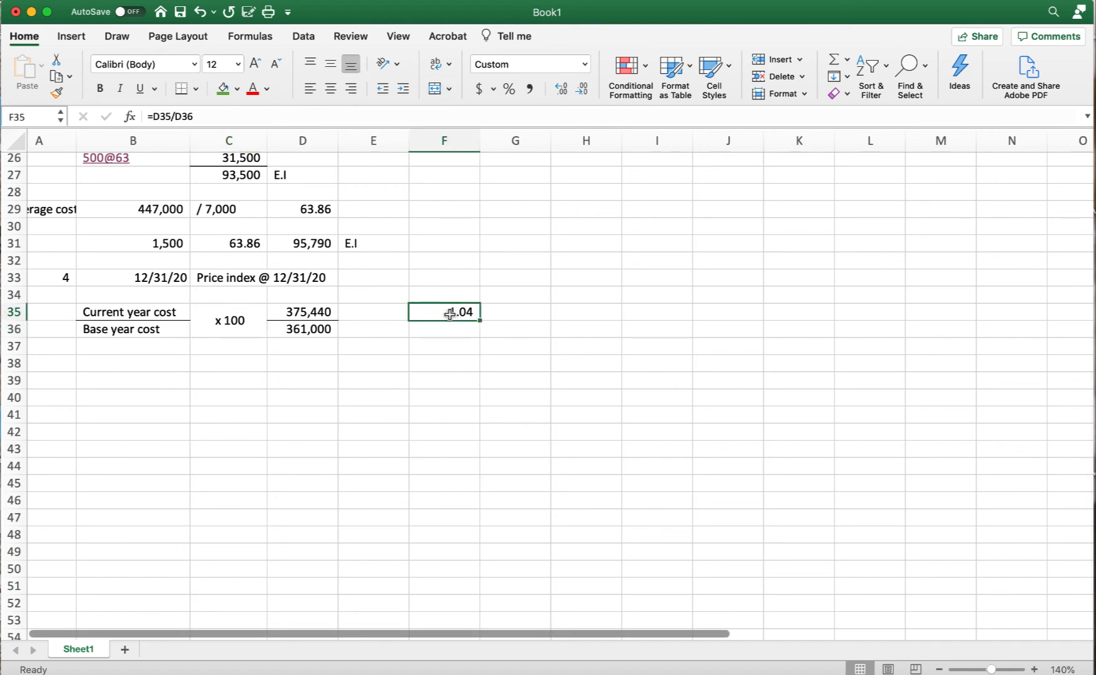
click(212, 118)
text(*)
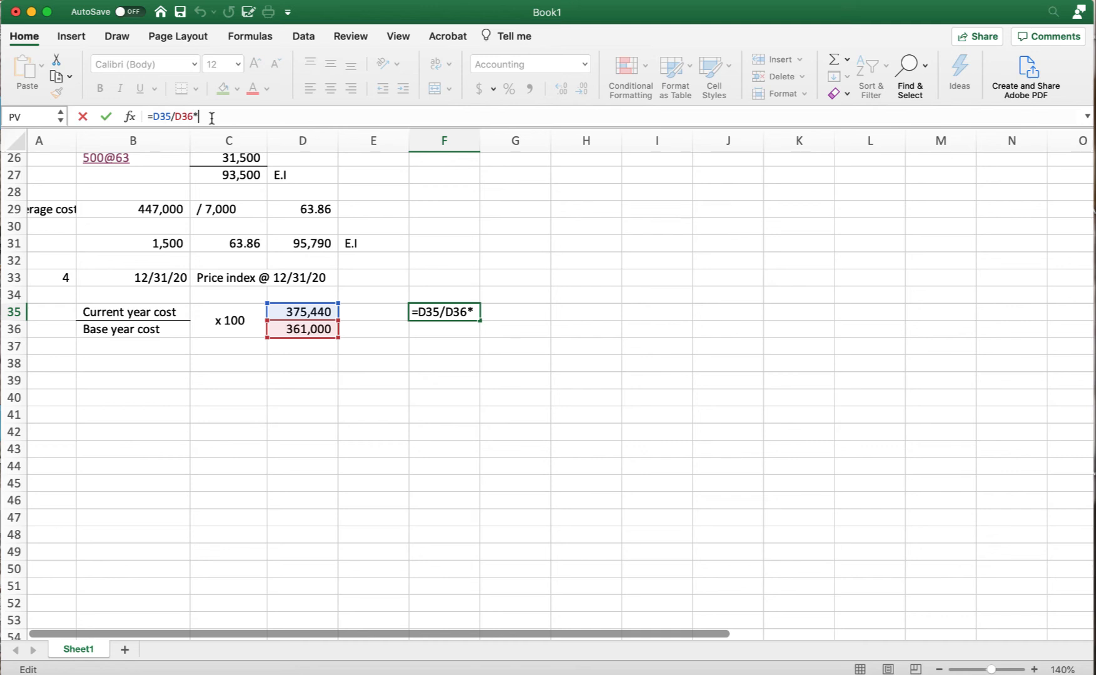
text(100)
key(Return)
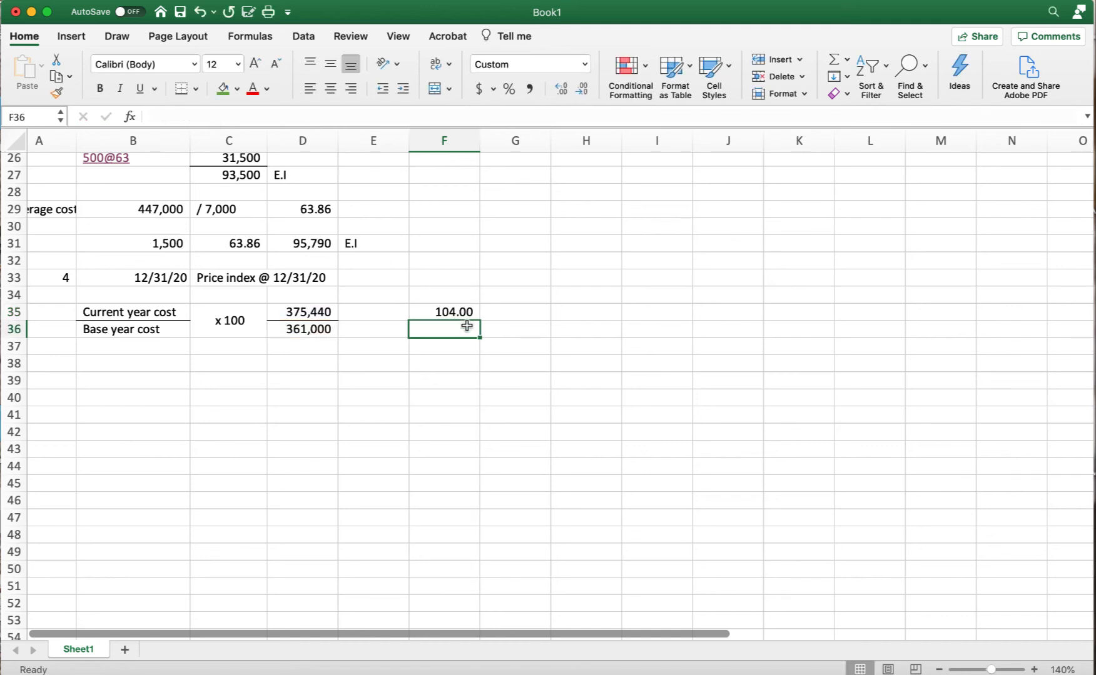
Format the price index in F35 to show no decimal places.
click(455, 311)
click(561, 88)
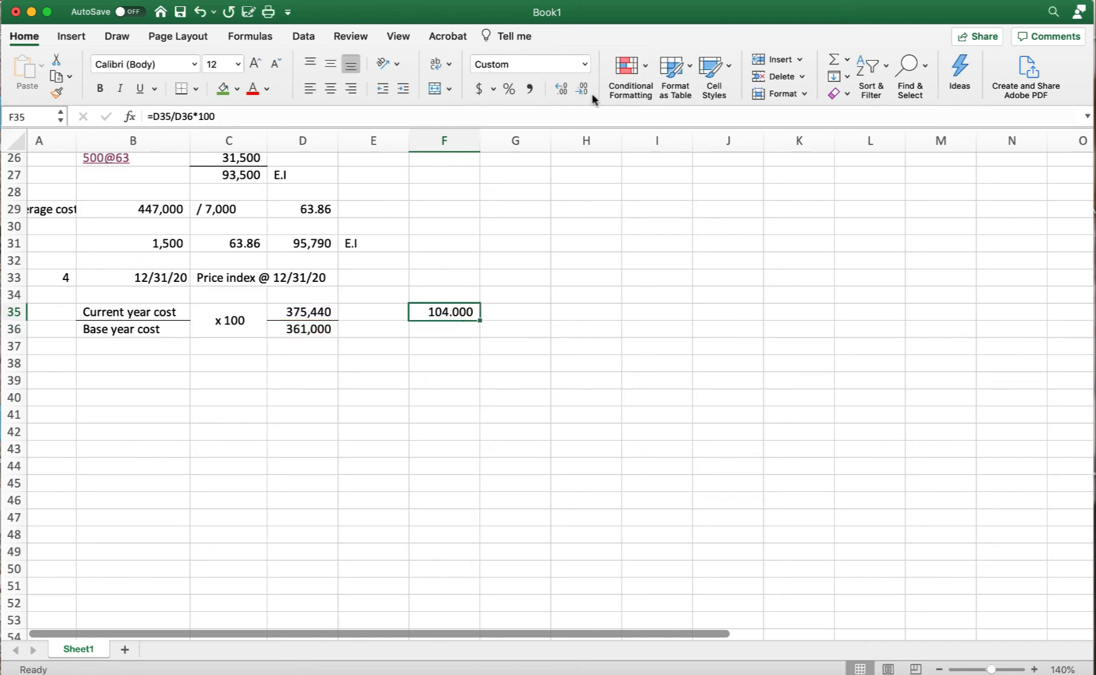
click(582, 88)
click(581, 88)
click(582, 88)
Enter the date 12/31/21 in B38 and format it as Short Date.
click(132, 367)
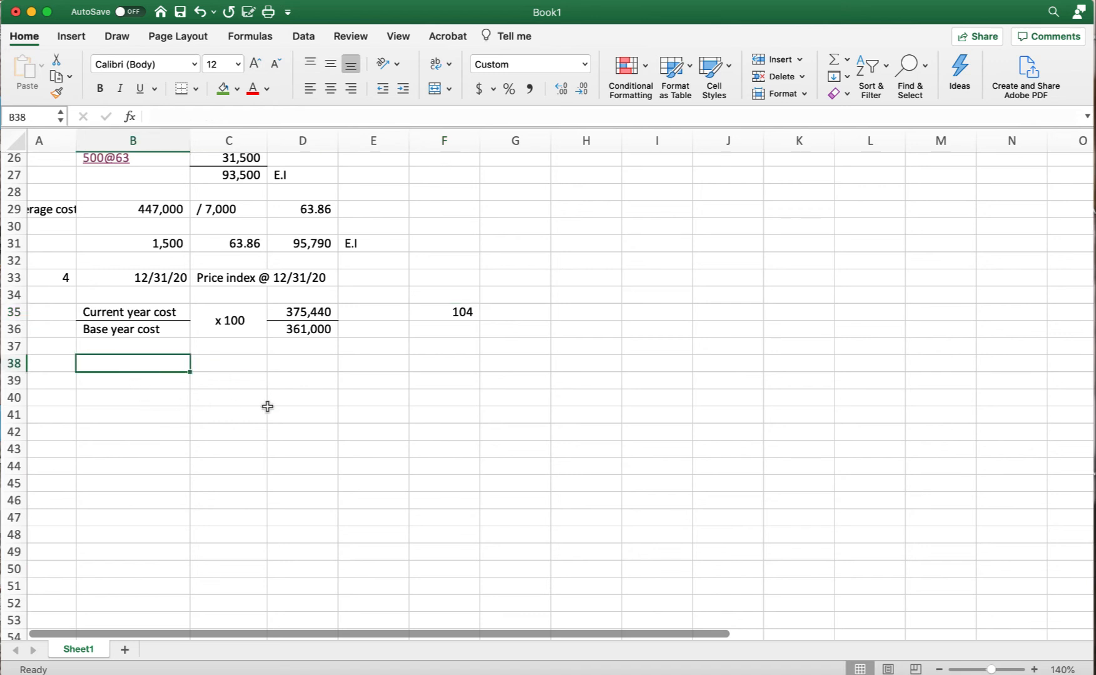
text(12/31)
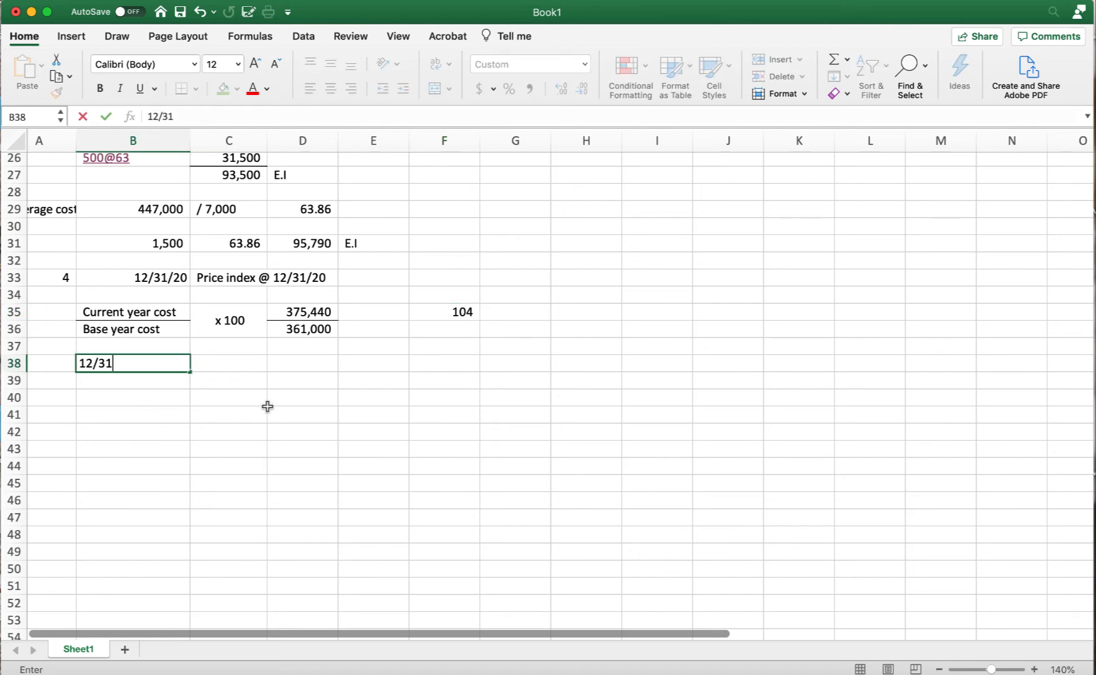
text(/21)
key(Tab)
key(shift+Tab)
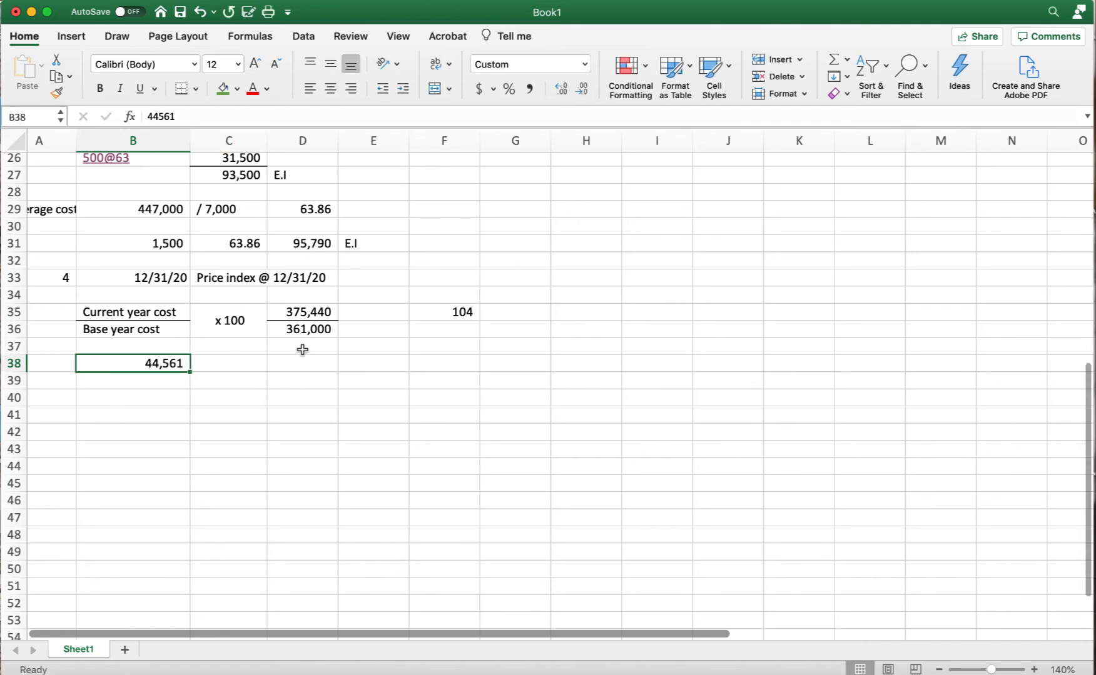
click(587, 64)
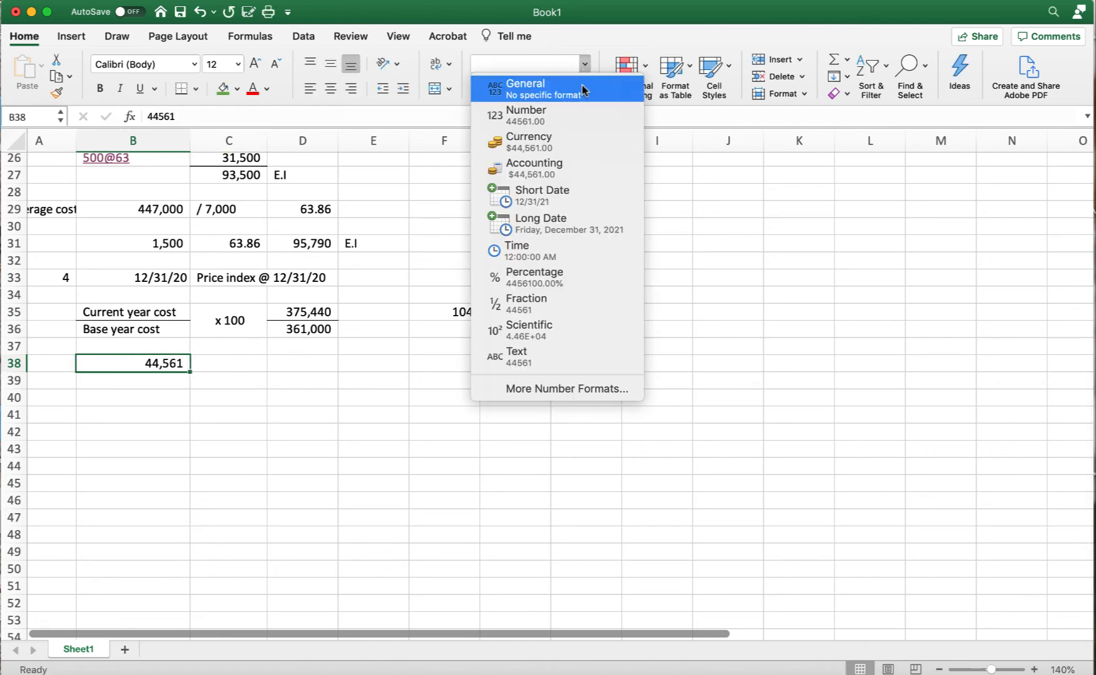
click(556, 202)
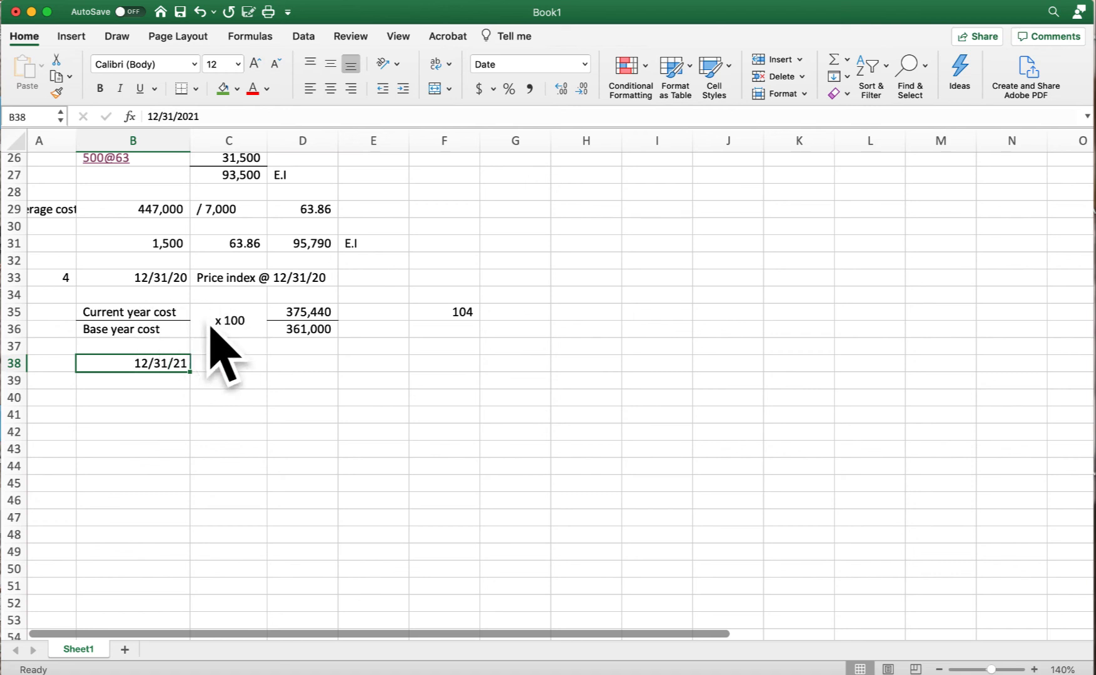
Enter 449,080 in D38 and 412,000 in D39, with a bottom border under D38.
click(291, 367)
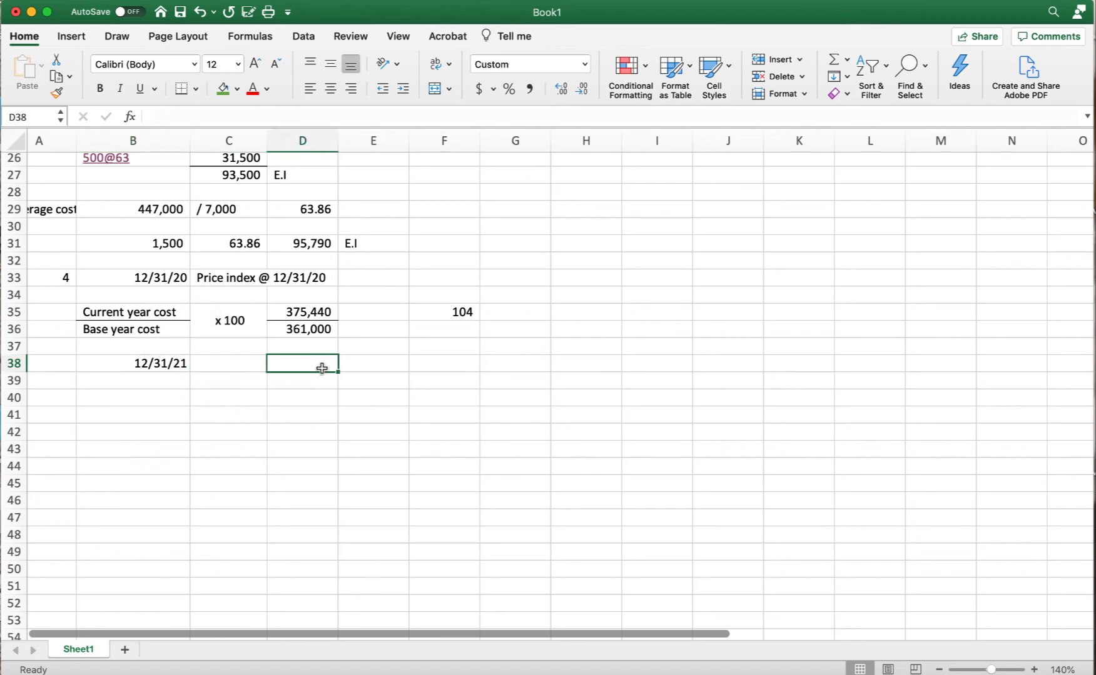
text(=)
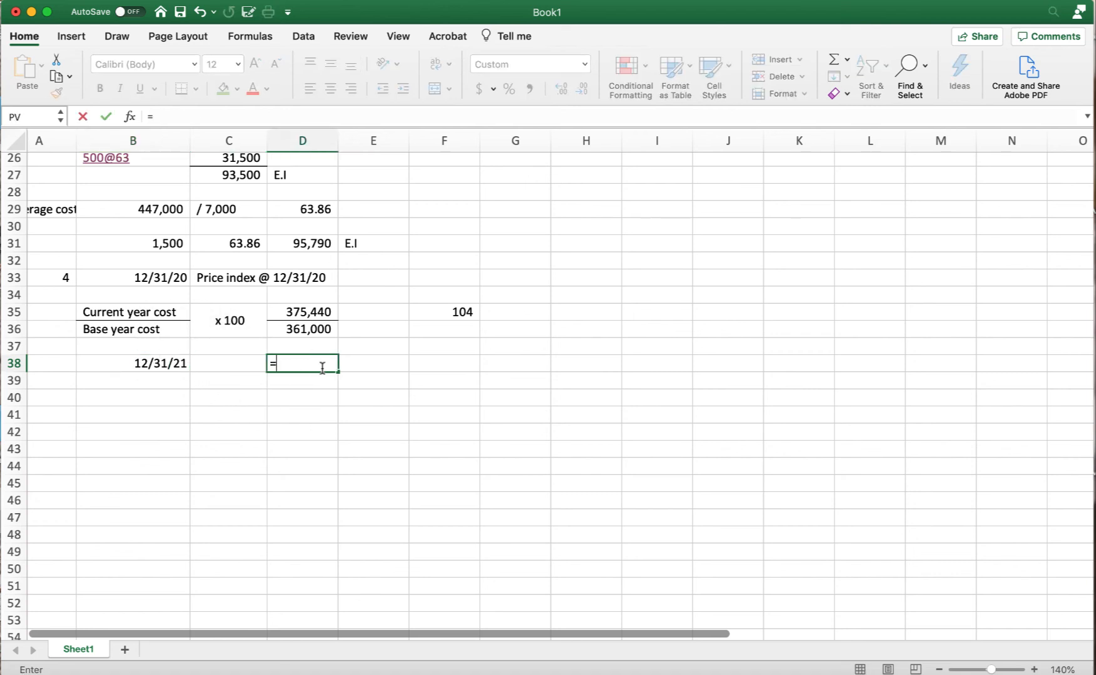
key(BackSpace)
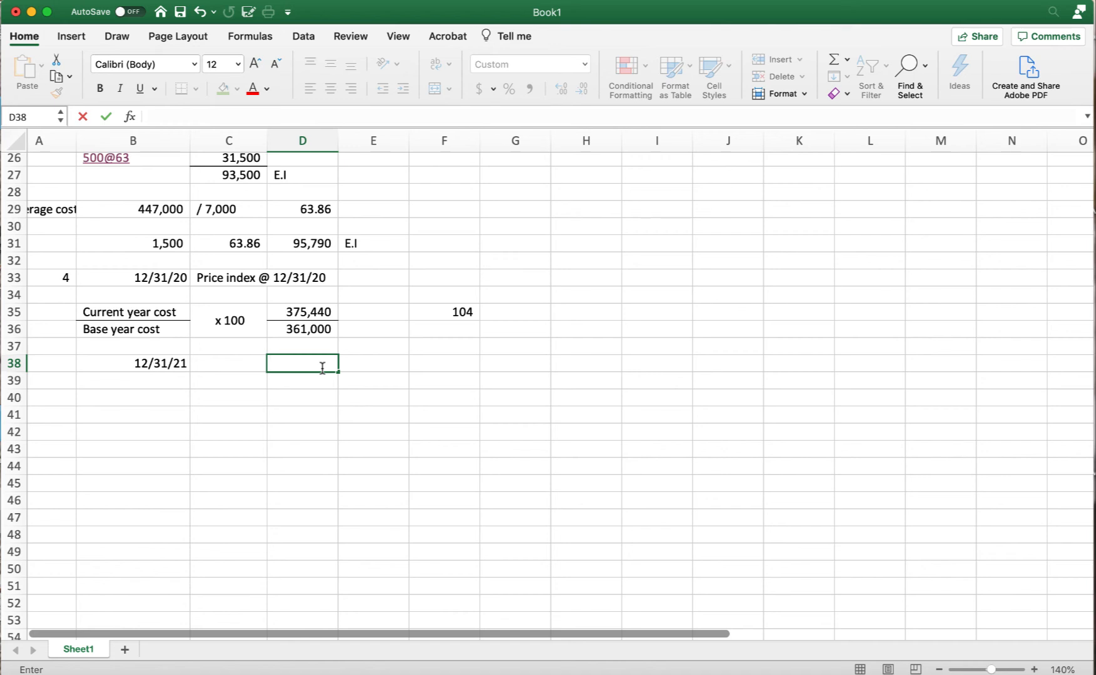
text(449,080)
key(Return)
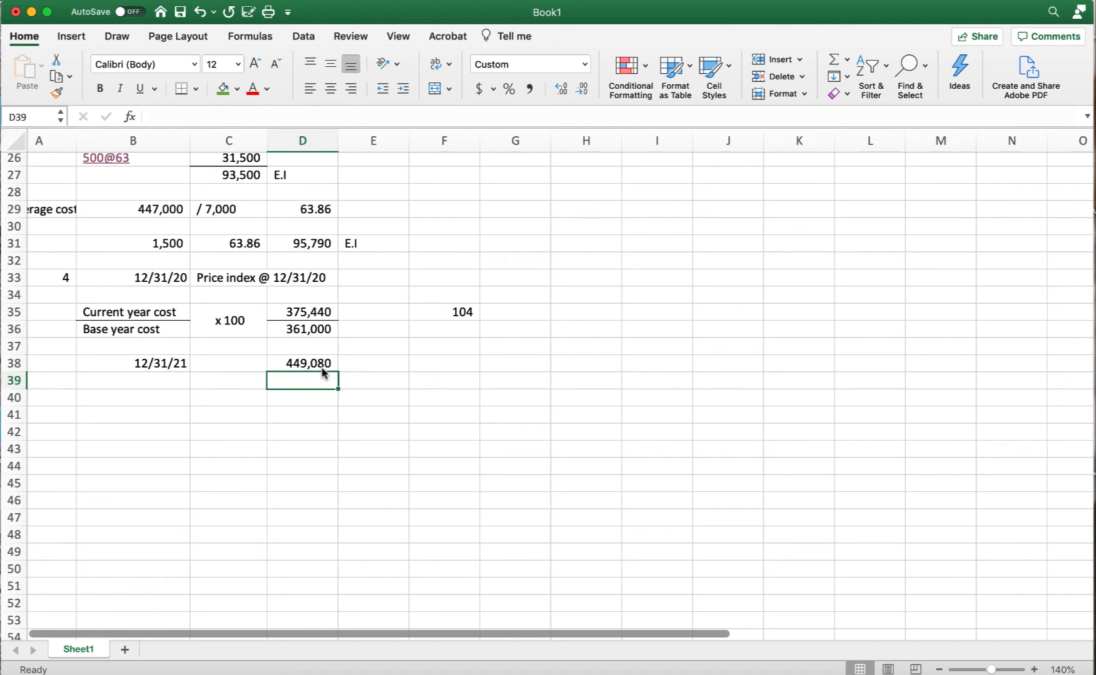
text(412000)
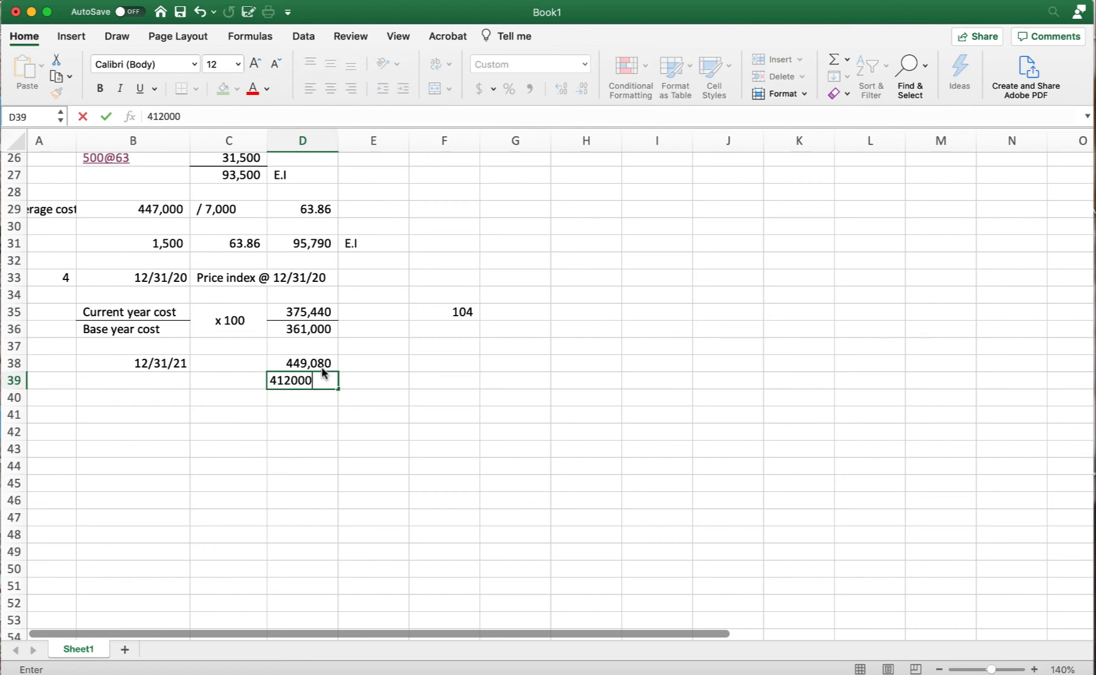
key(Return)
click(316, 365)
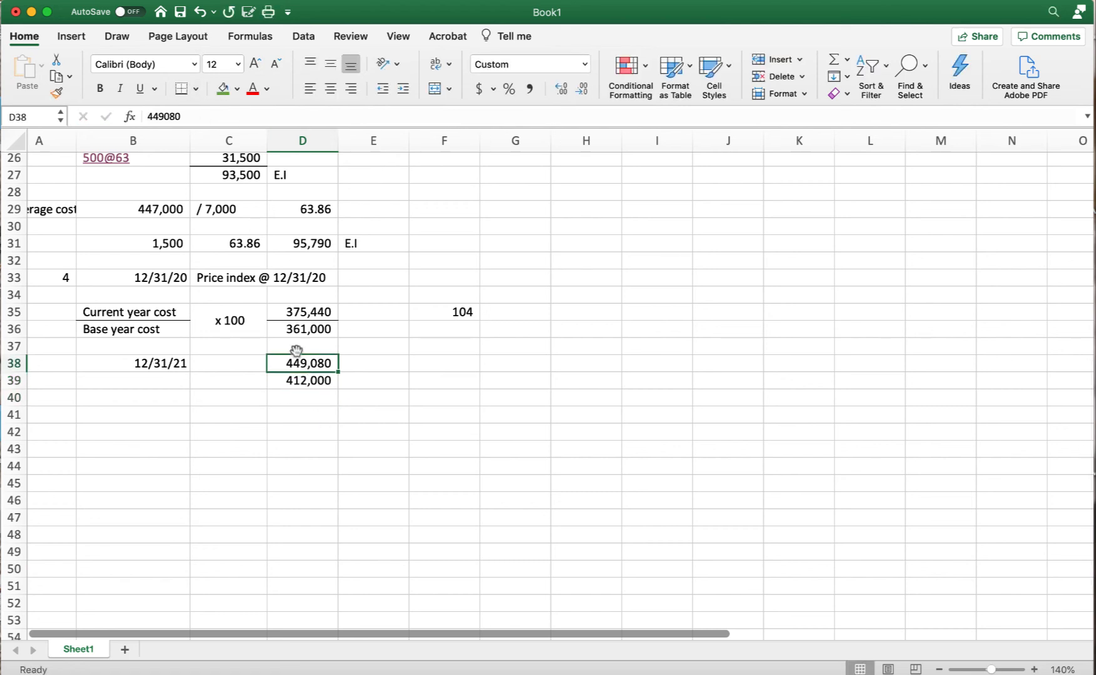
Calculate the 12/31/21 price index in F38 with the formula =D38/D39*100.
drag(111, 310, 213, 331)
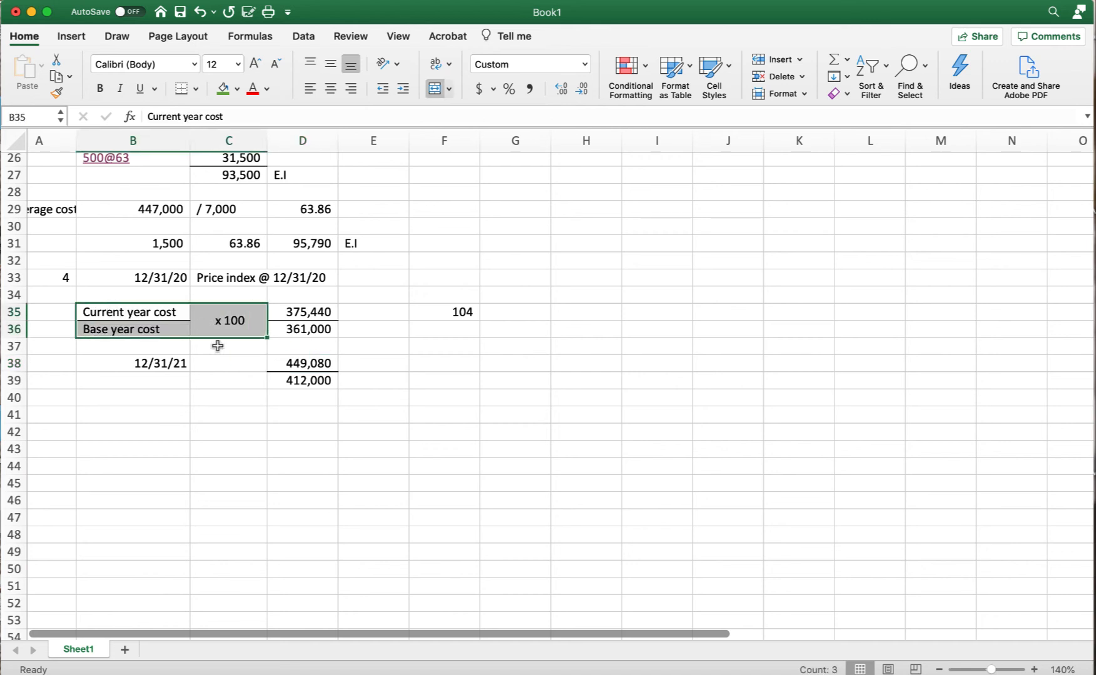
click(451, 367)
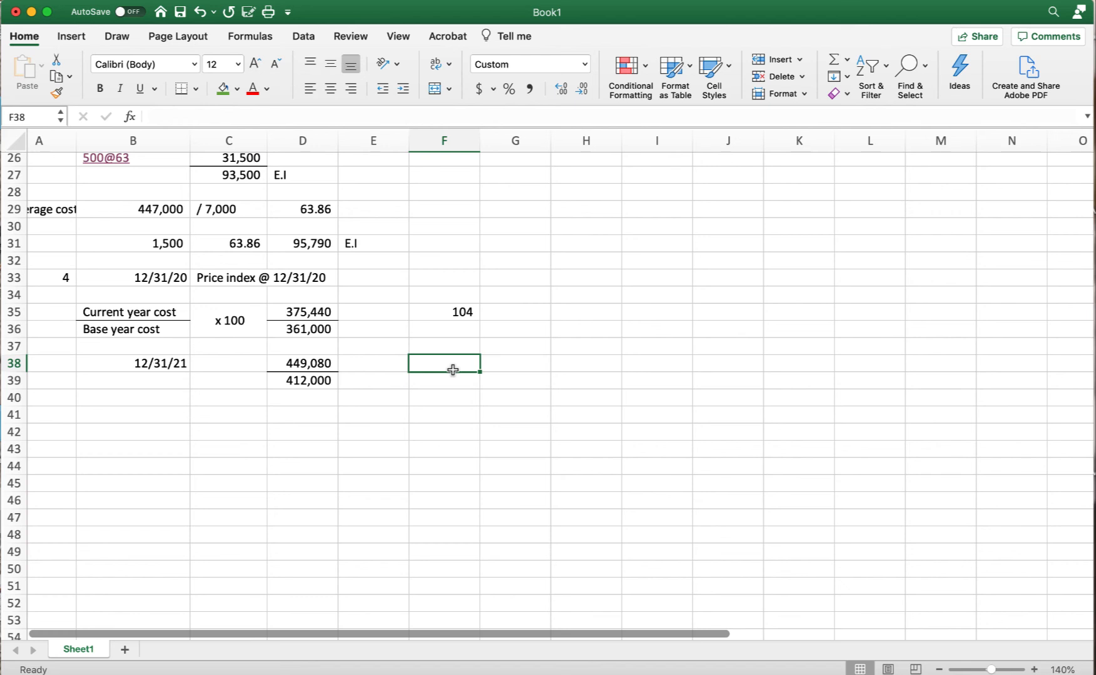
text(=)
click(307, 368)
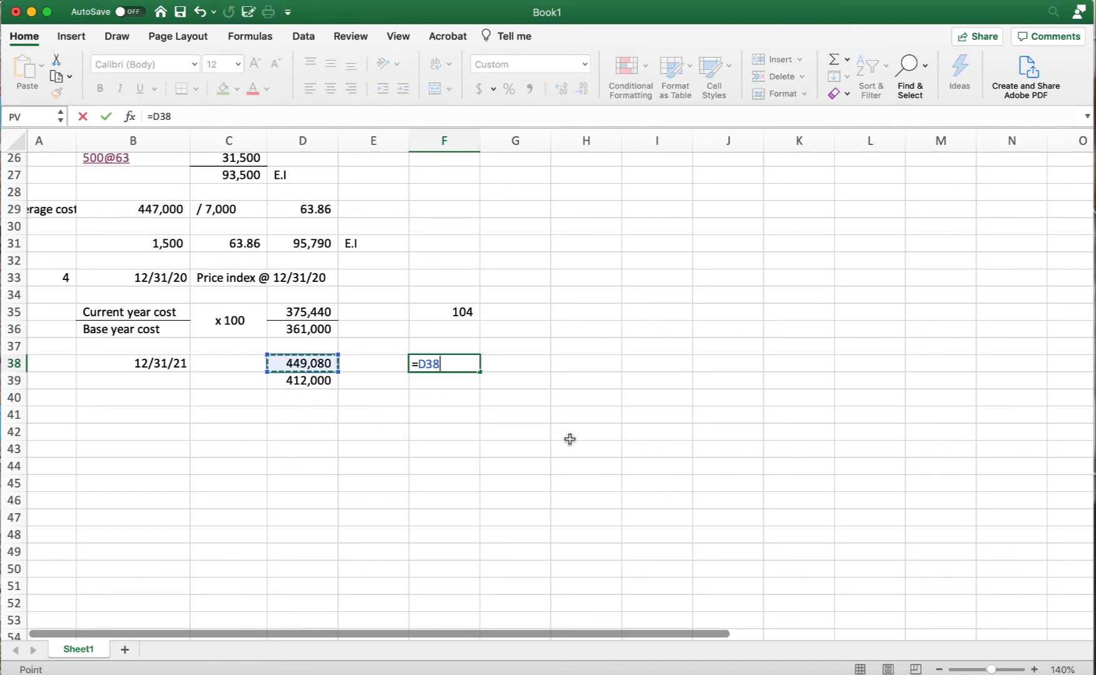
text(/)
click(326, 380)
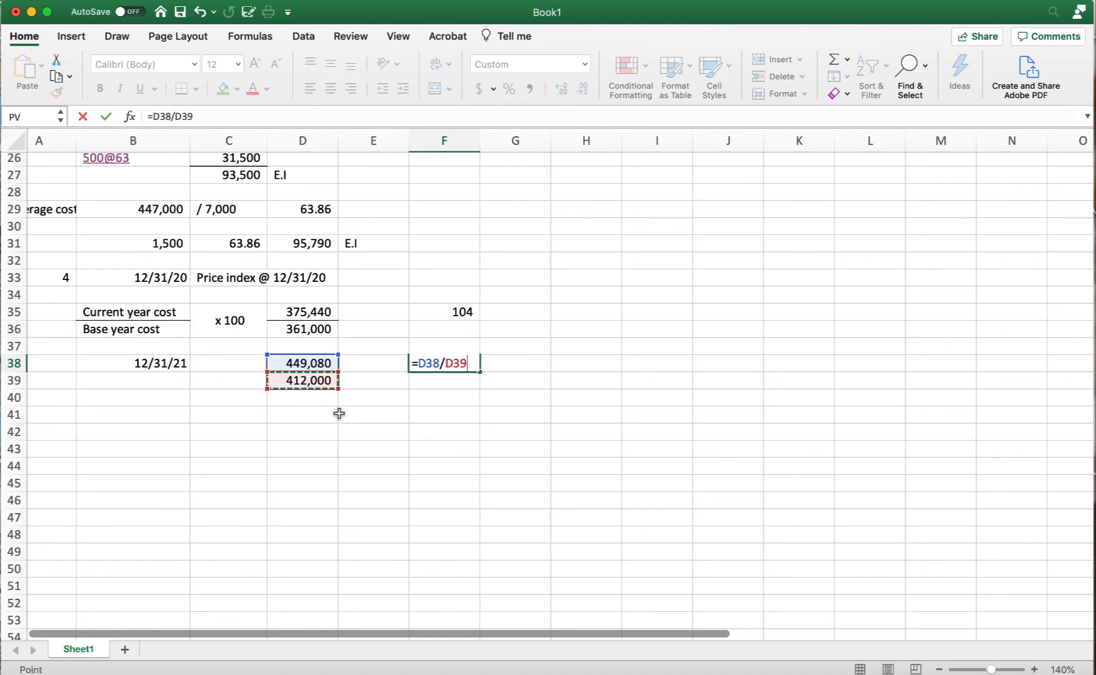
text(*100)
key(Return)
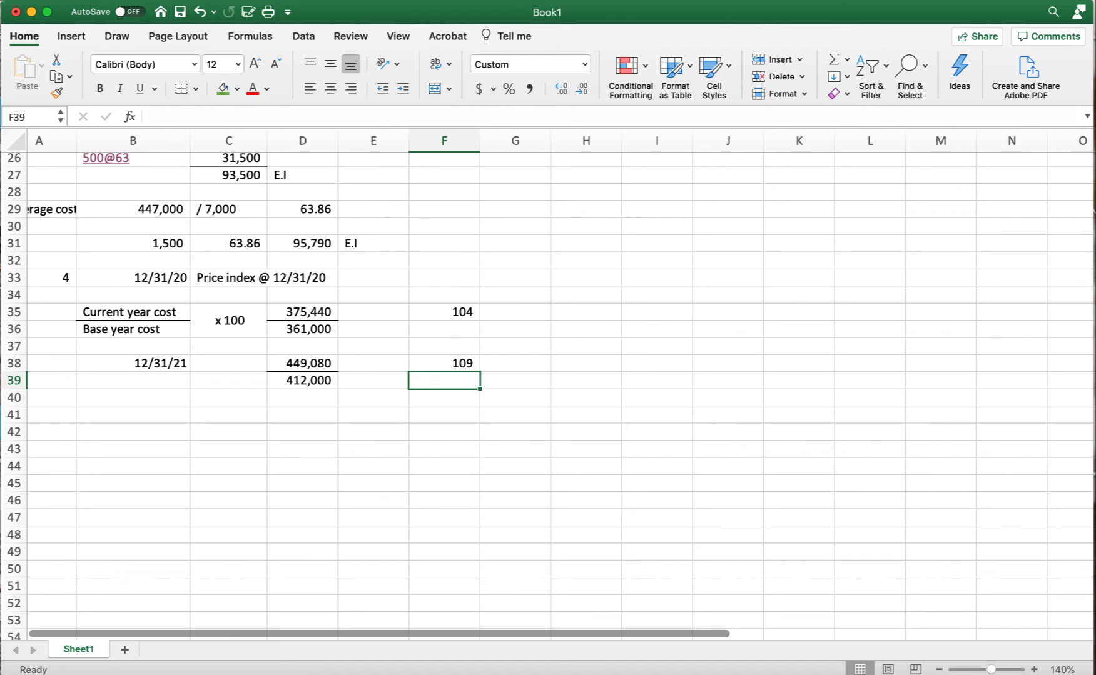
Enter the section heading Dollar value LIFO in A41 below the price index calculations.
click(52, 417)
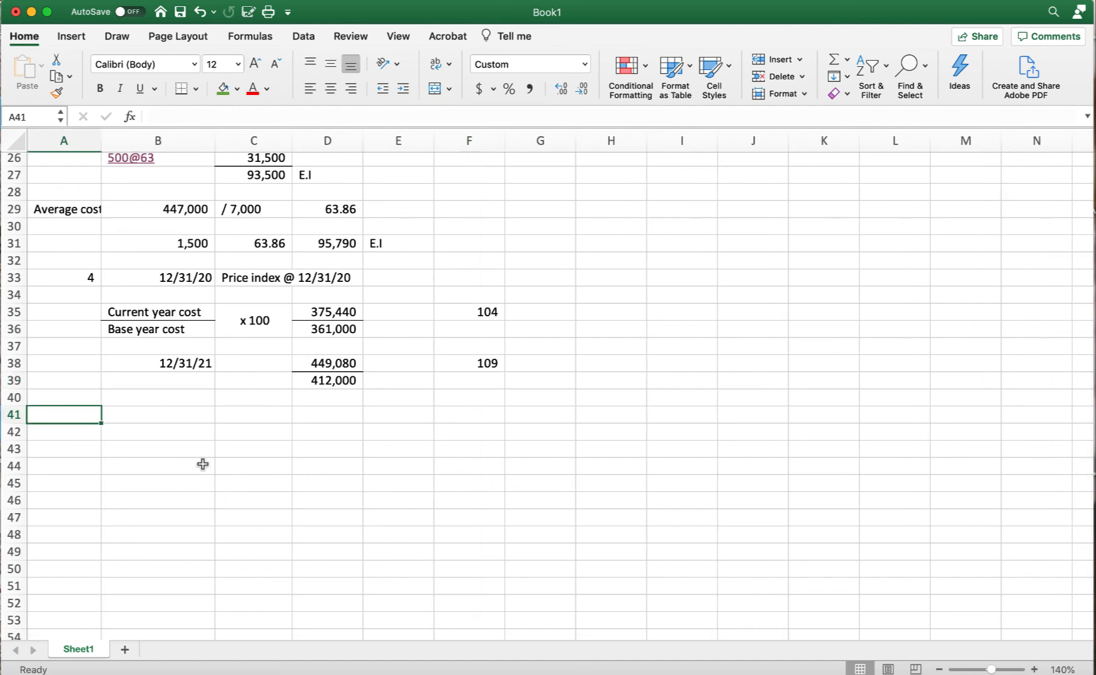
text(Dollar)
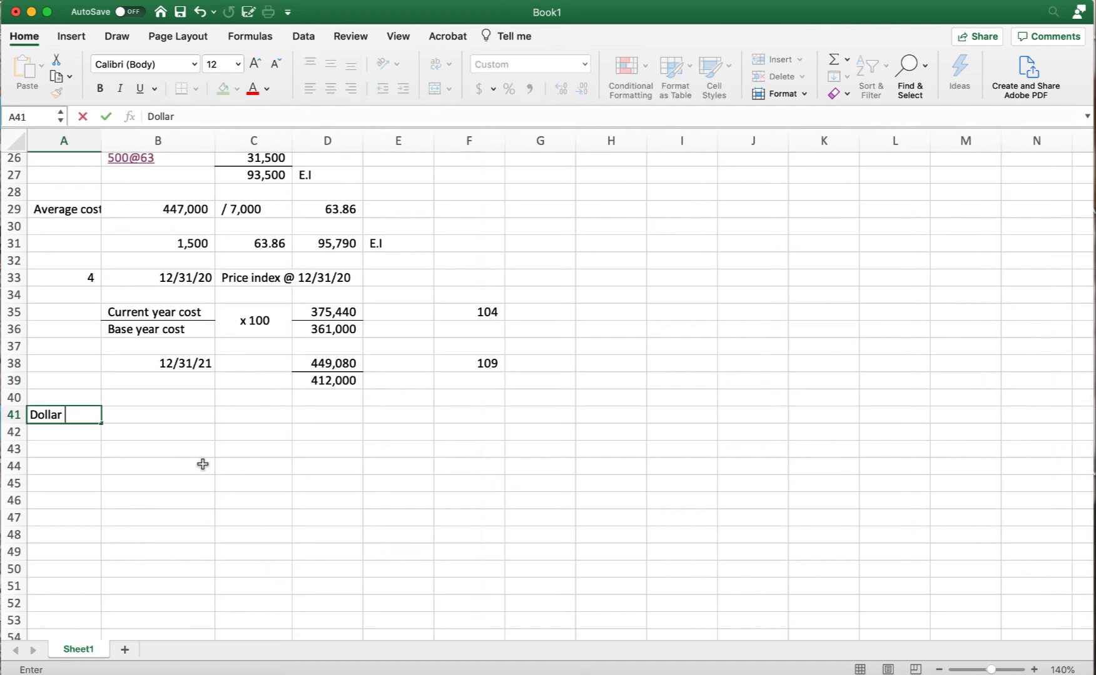
text( value LIFO)
key(Tab)
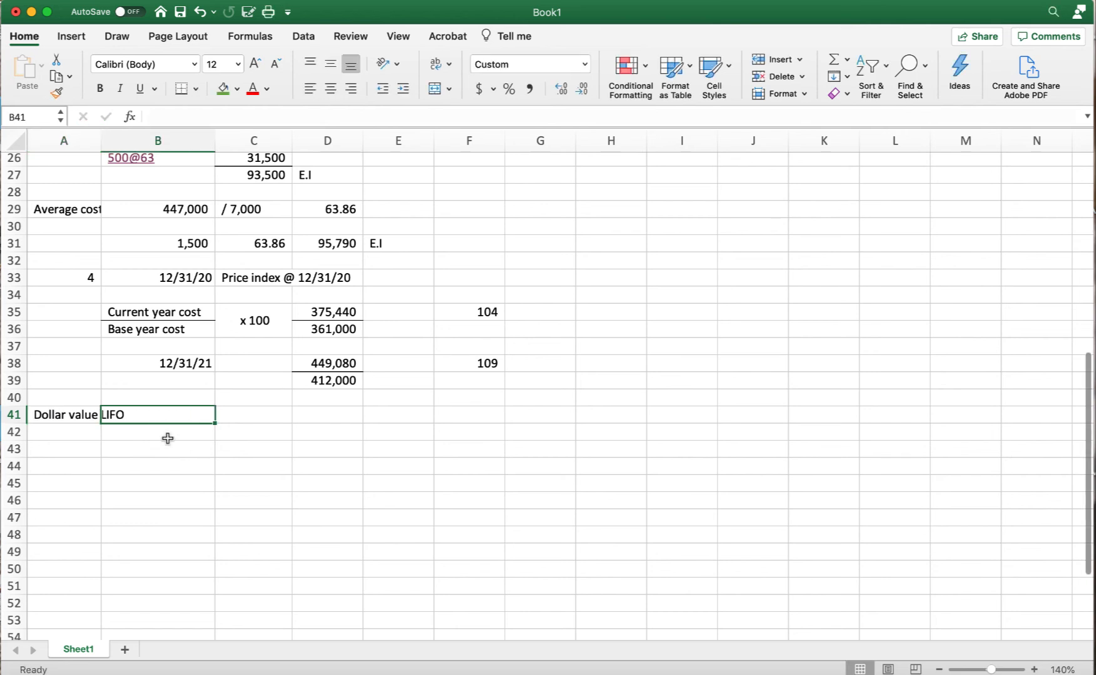
click(168, 438)
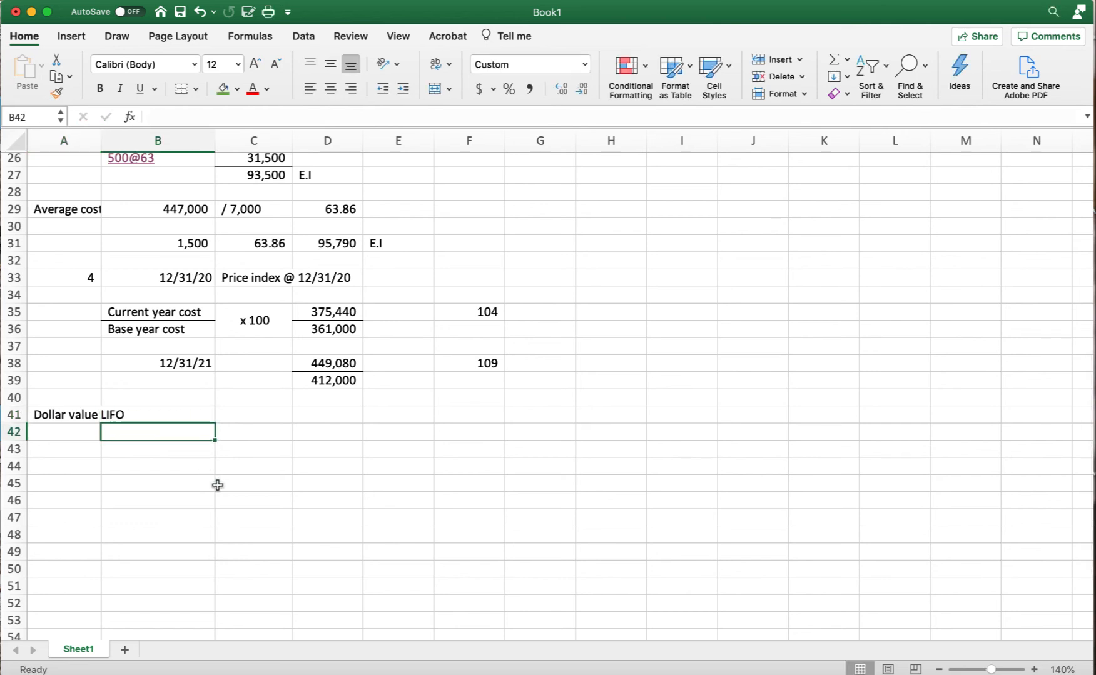
Widen column A to fit the Dollar value LIFO heading and enter as of 12/31/20 in B41.
click(177, 416)
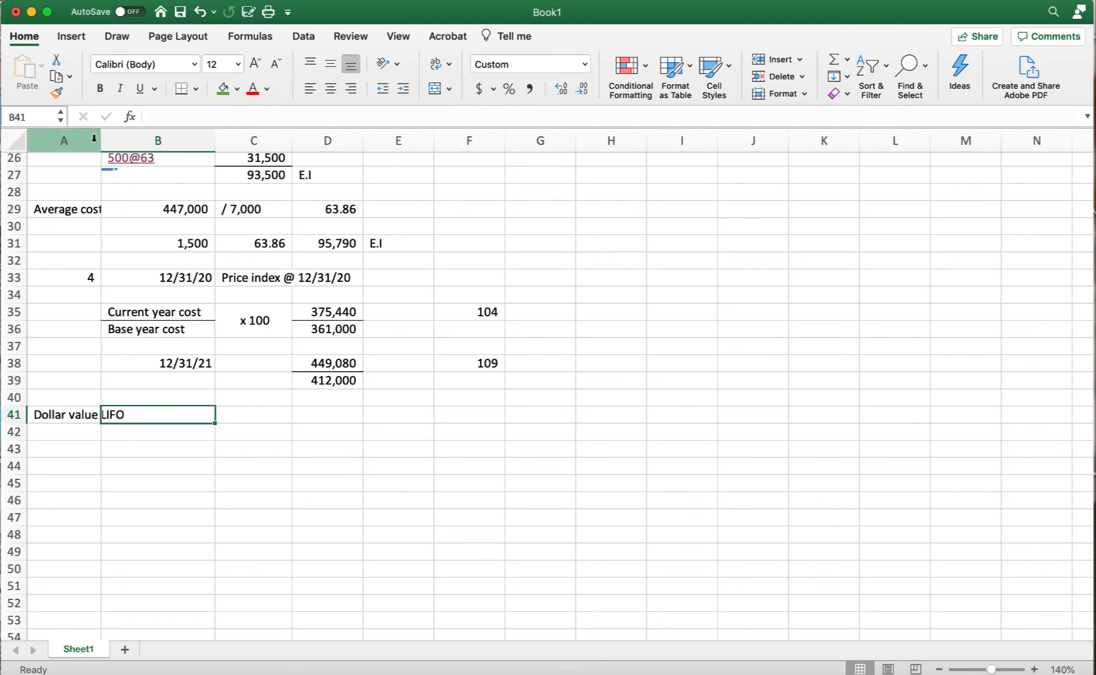
drag(101, 140, 125, 140)
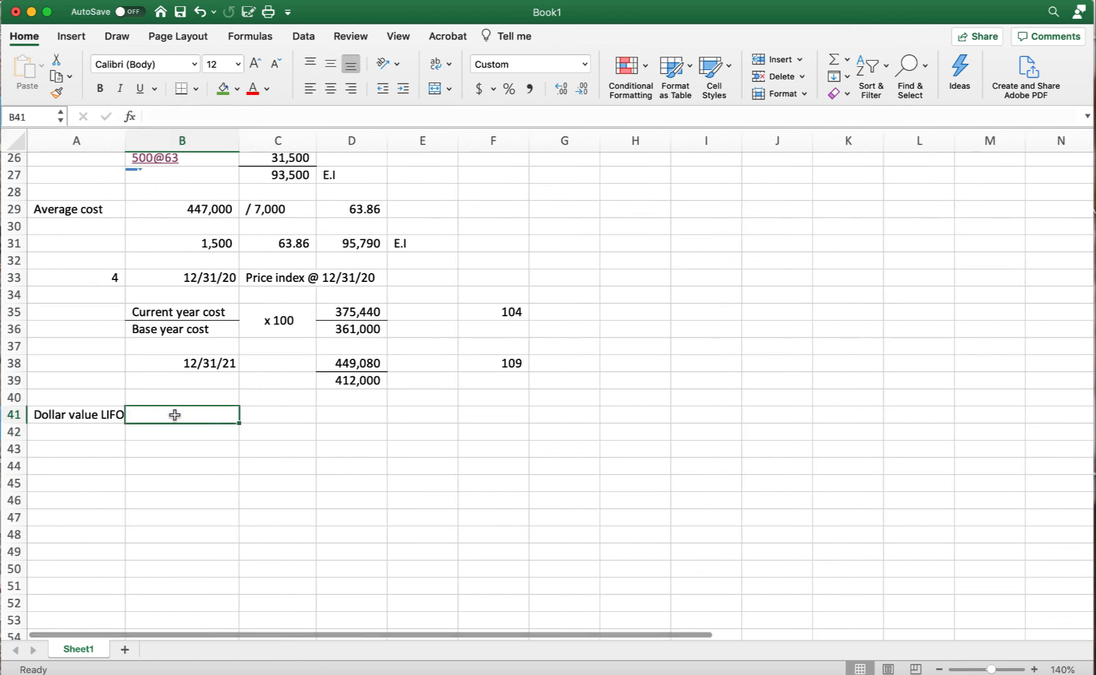
text(as )
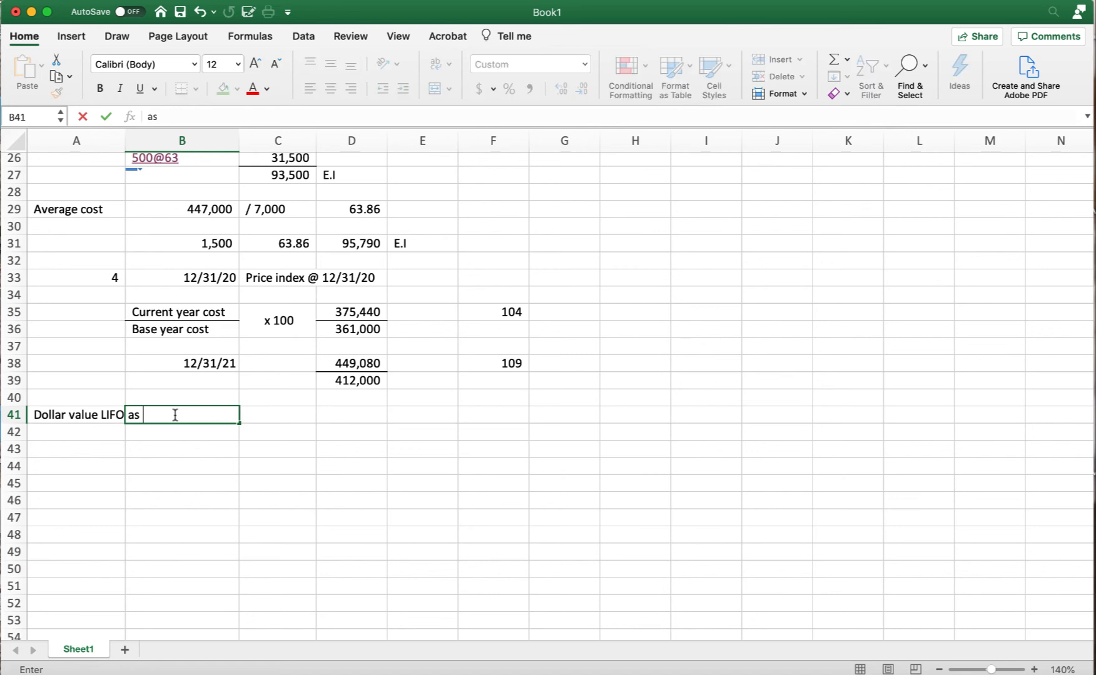
text(of 12/30)
text(/31/)
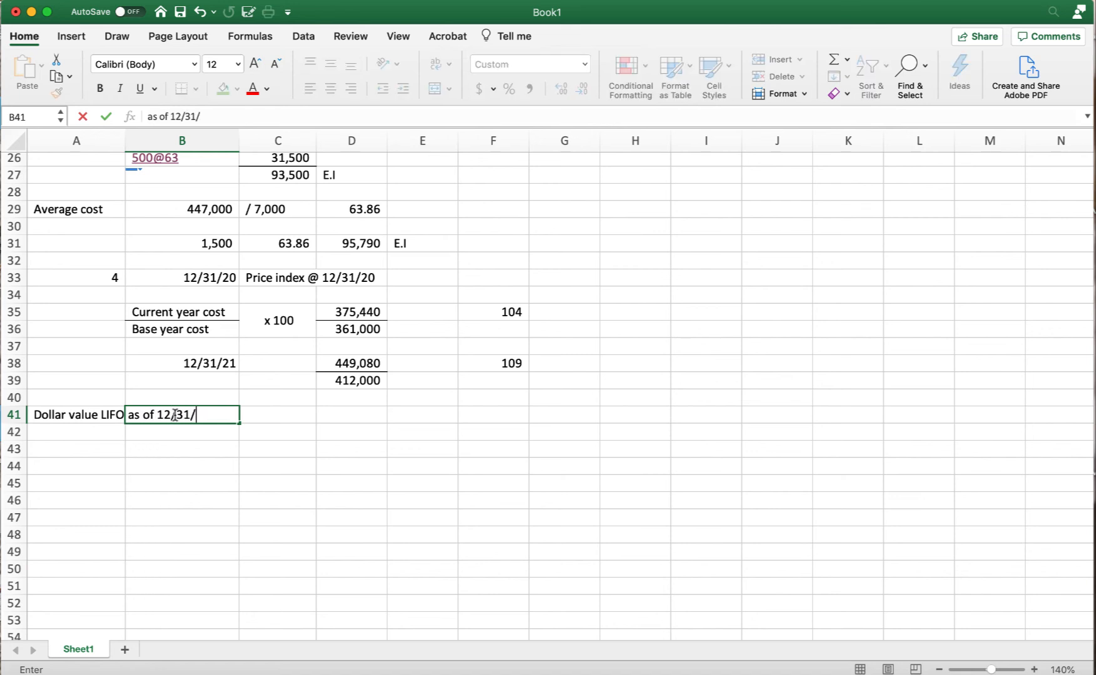
text(20)
key(Return)
click(170, 455)
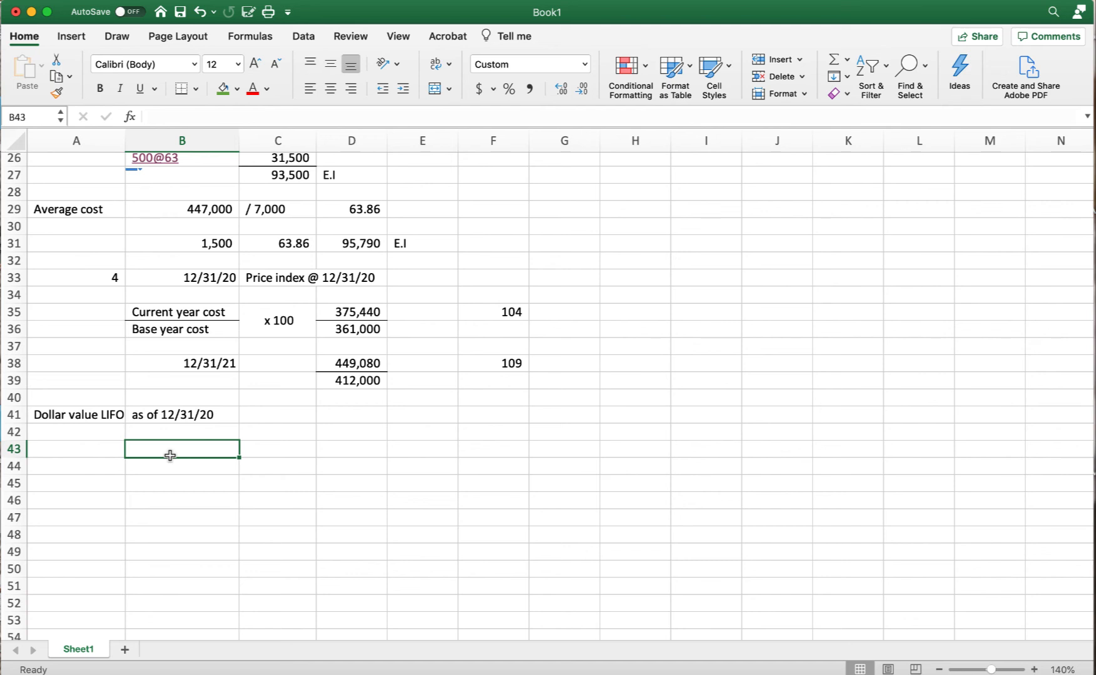
text(=)
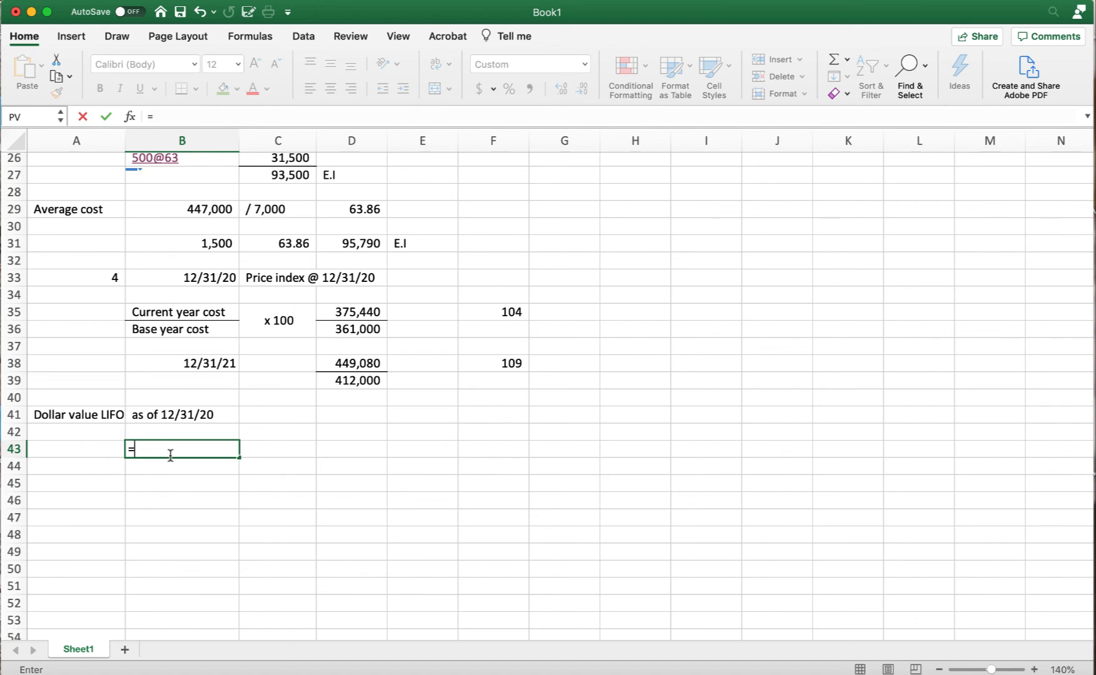
text(631,000)
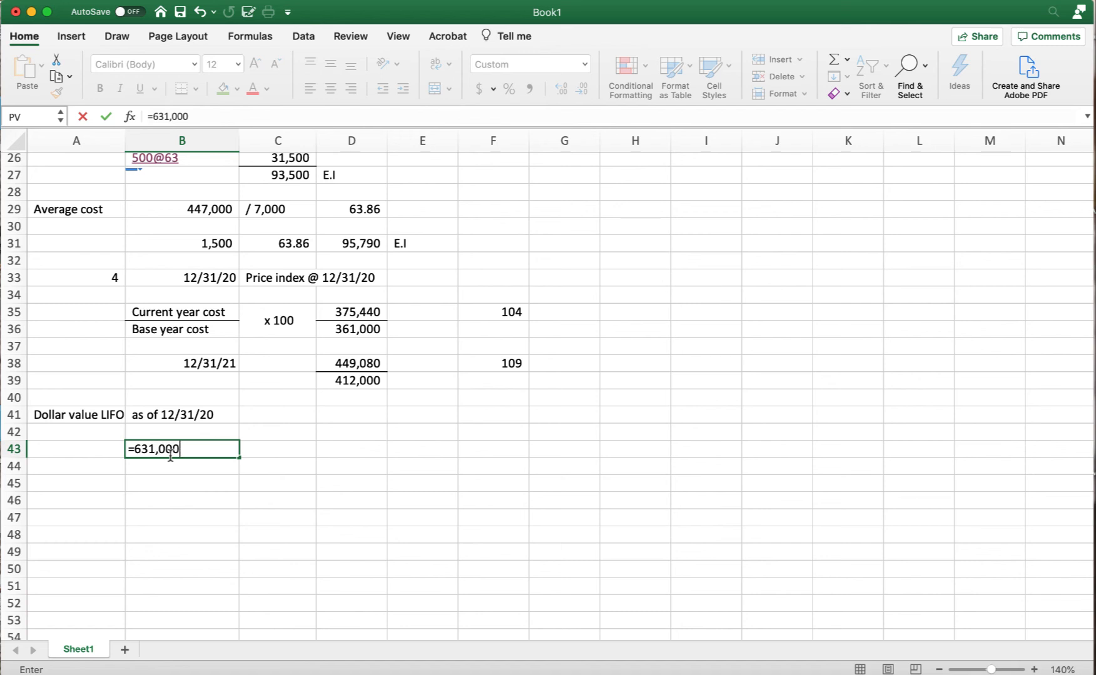
text(-)
text(334)
text(,000)
key(Return)
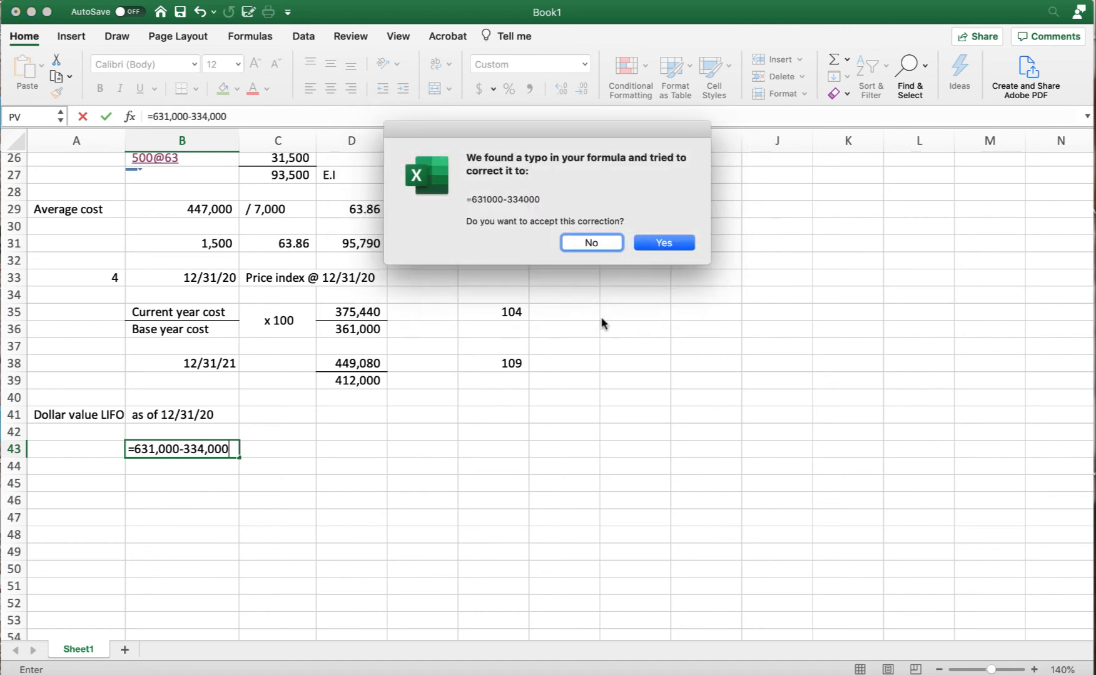
click(669, 247)
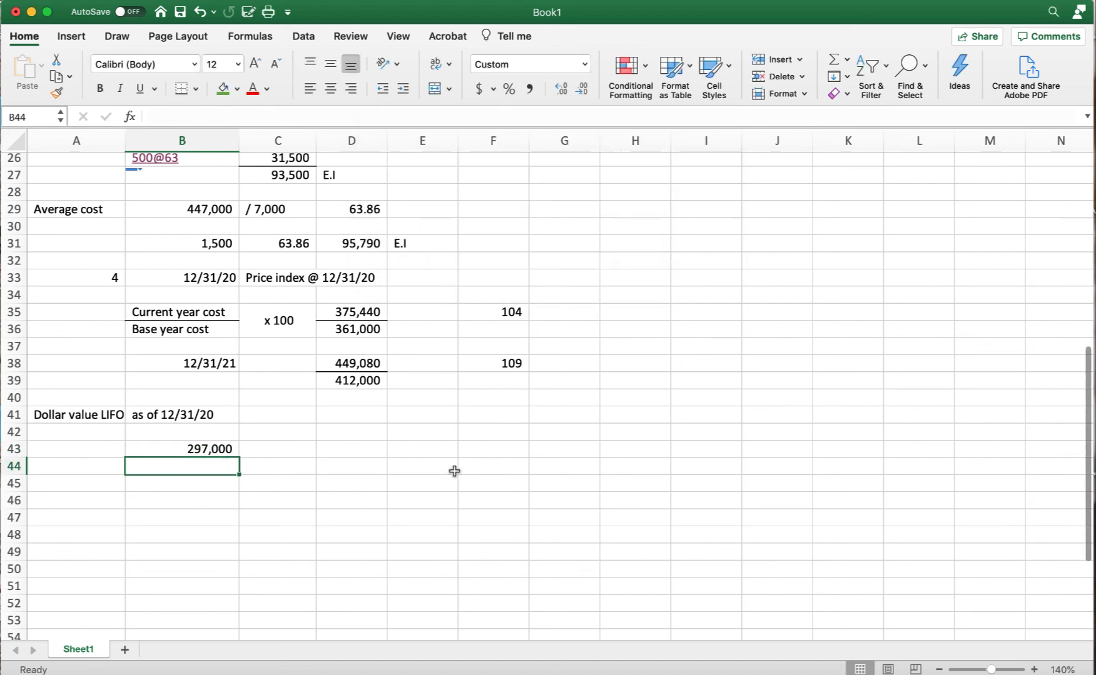
click(213, 450)
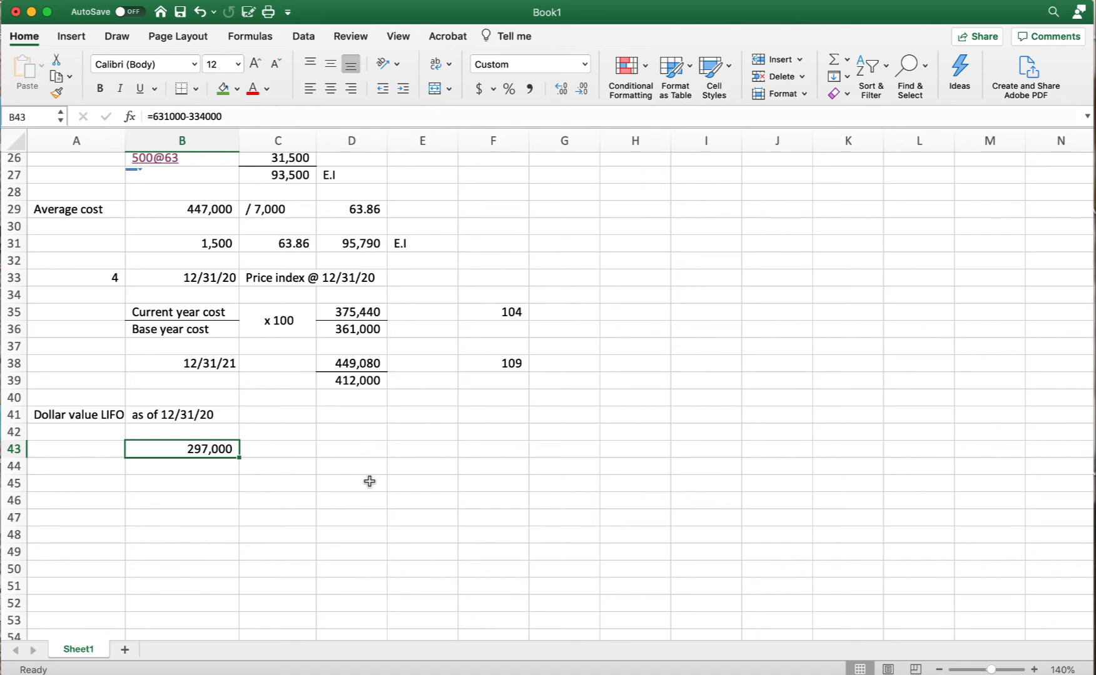
text(361)
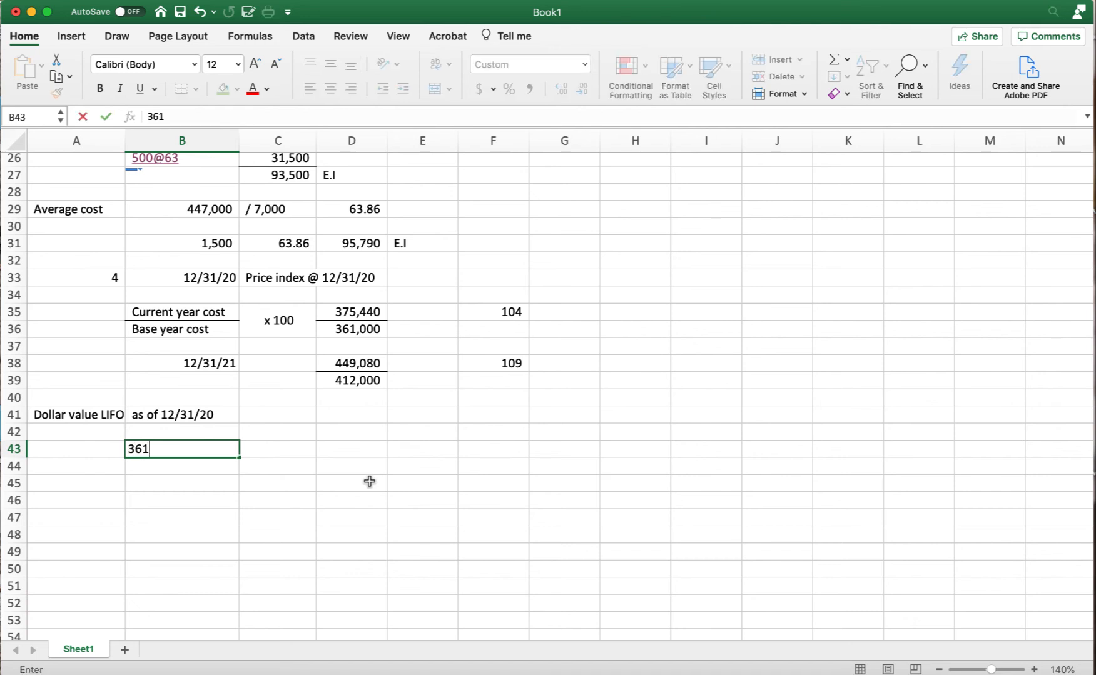
text(000-334000)
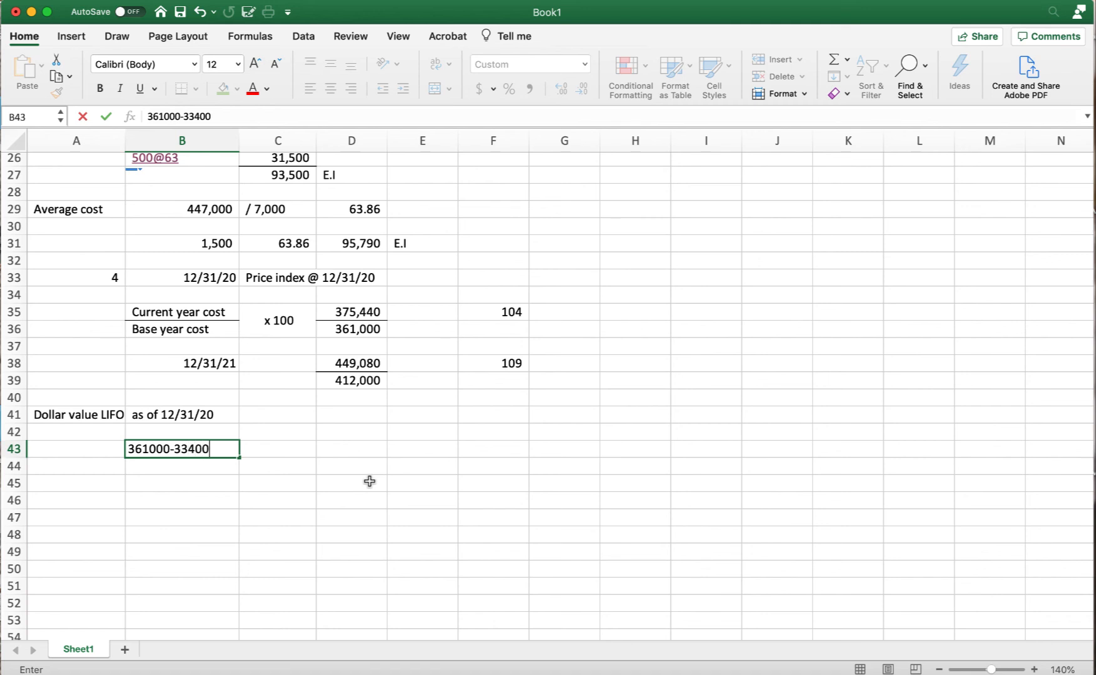
key(Return)
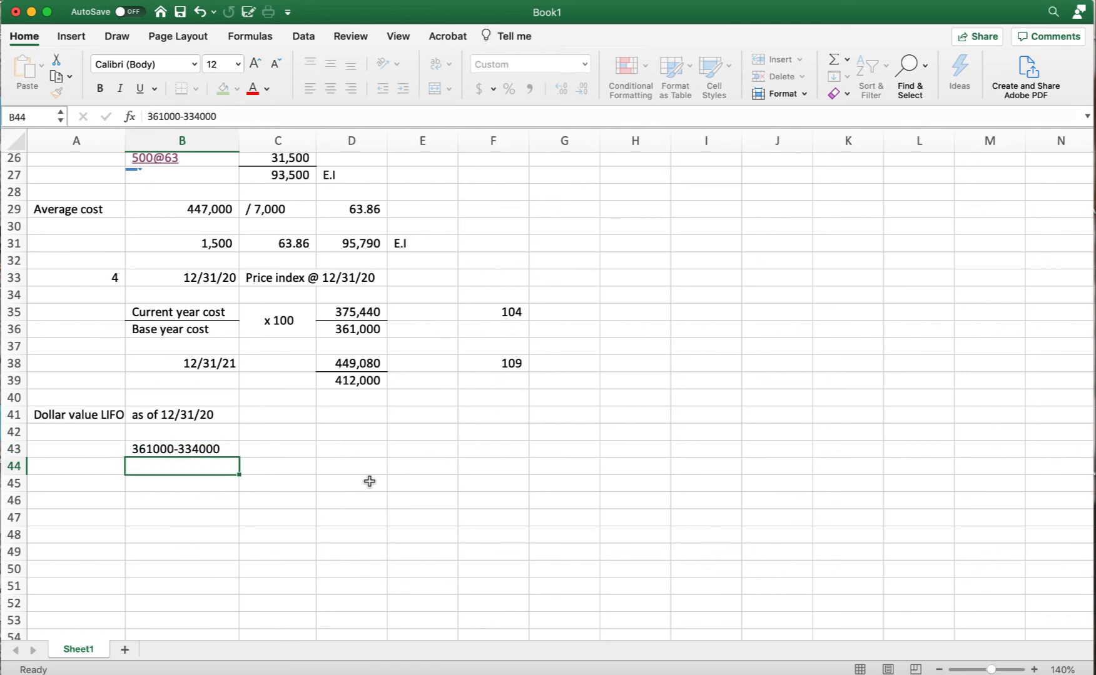
click(202, 448)
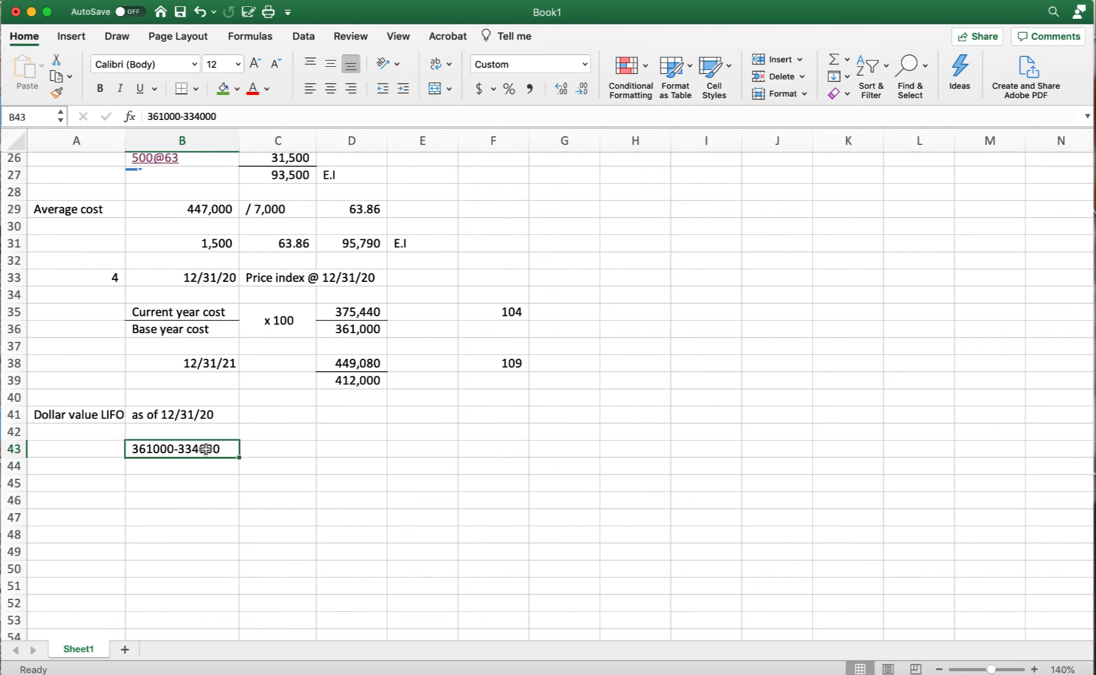
click(262, 448)
text(=)
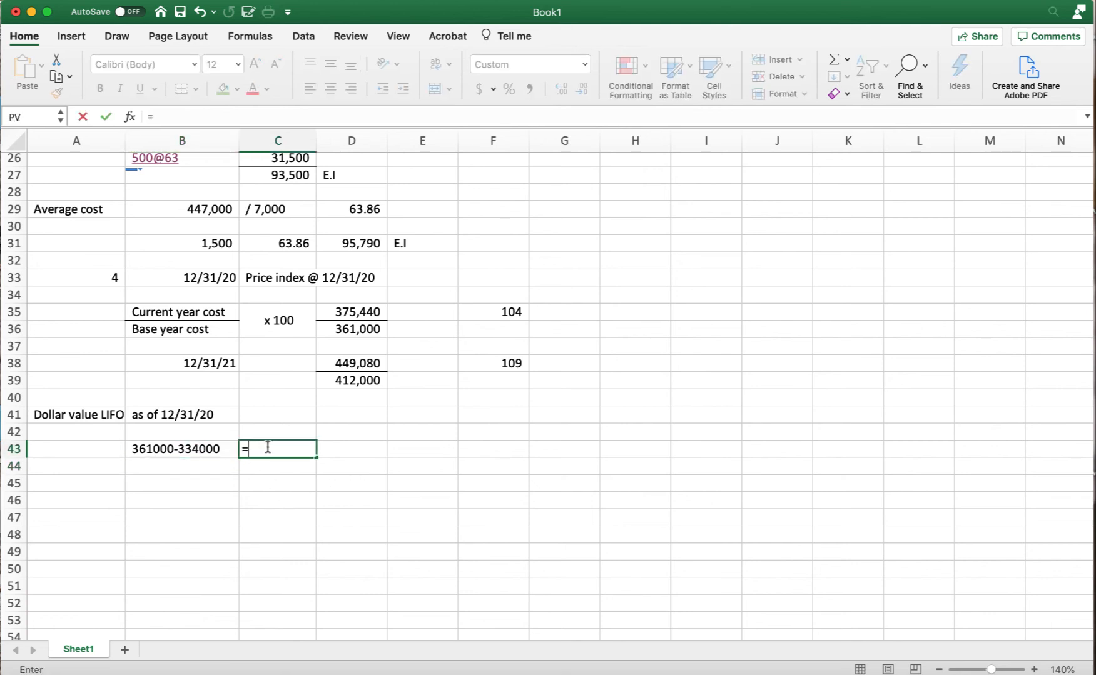
text(27000)
key(Return)
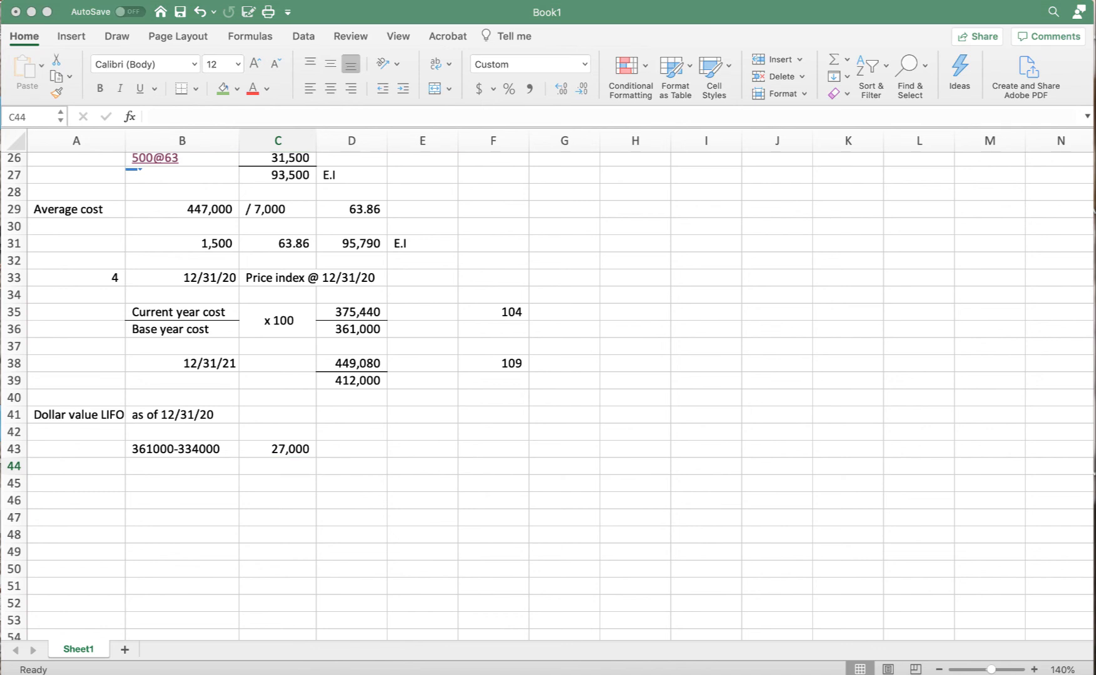
Label the first two rows of the dollar-value LIFO calculation Increase in A43 and 12/31/20 index in A44.
click(161, 467)
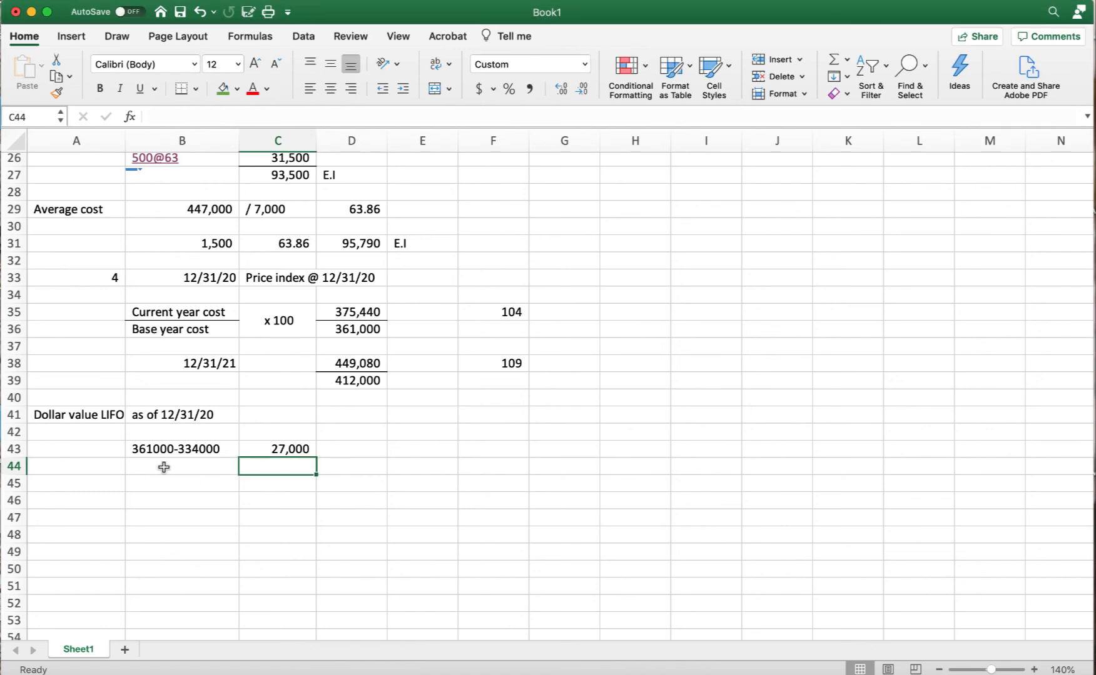
click(162, 466)
click(75, 448)
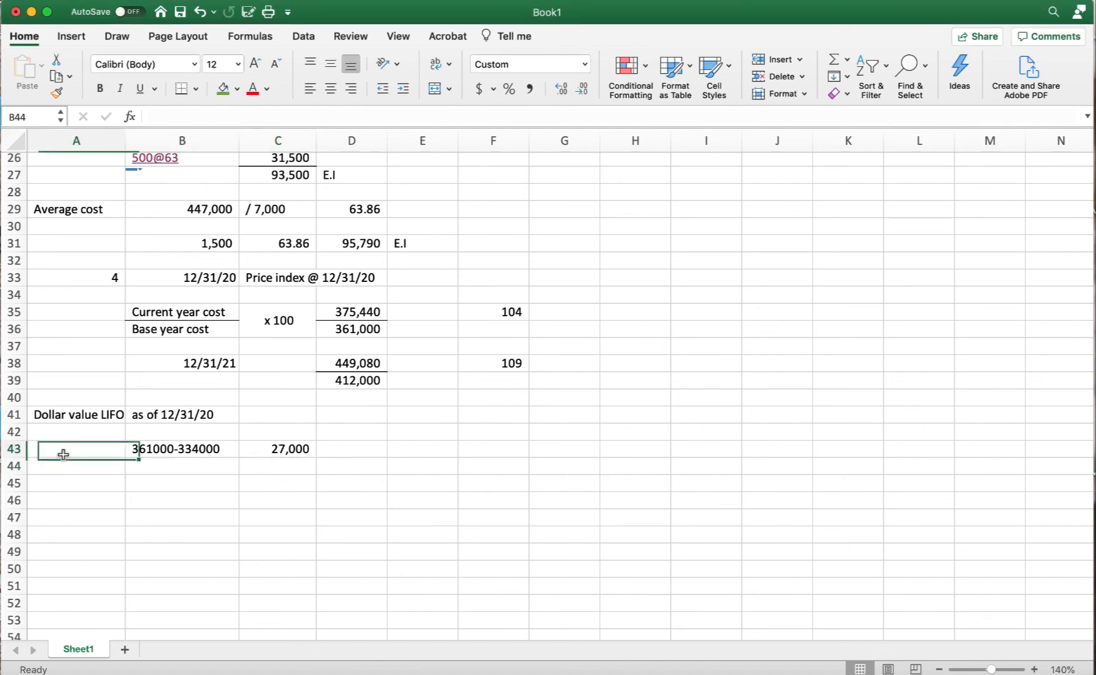
text(Increase)
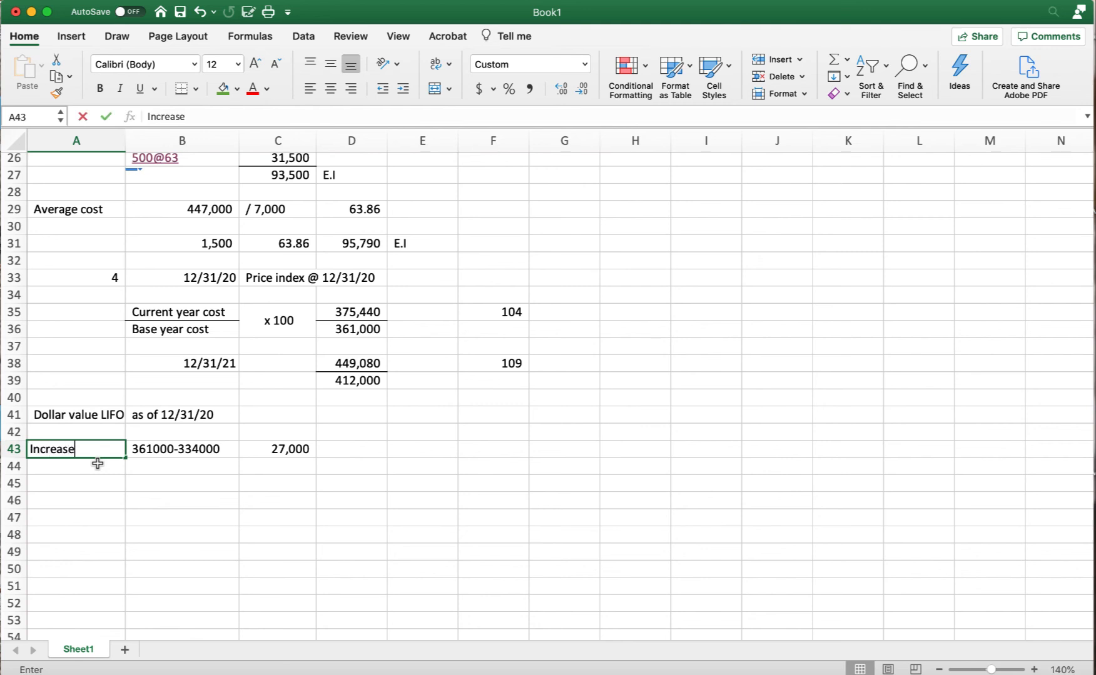
key(Return)
key(Return)
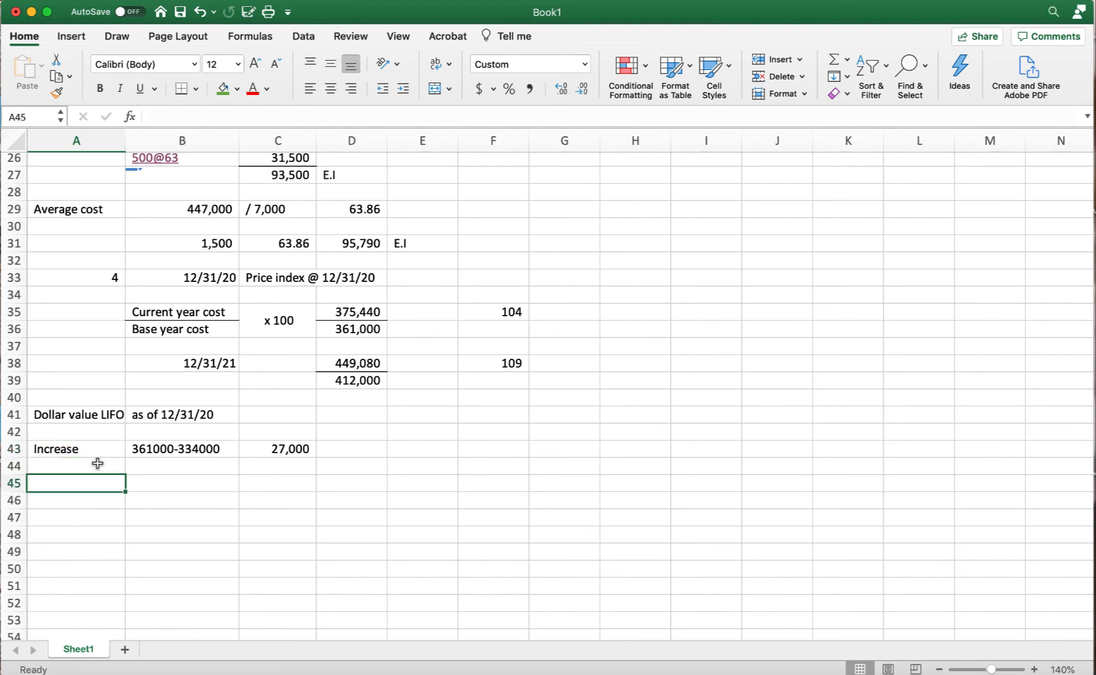
click(98, 463)
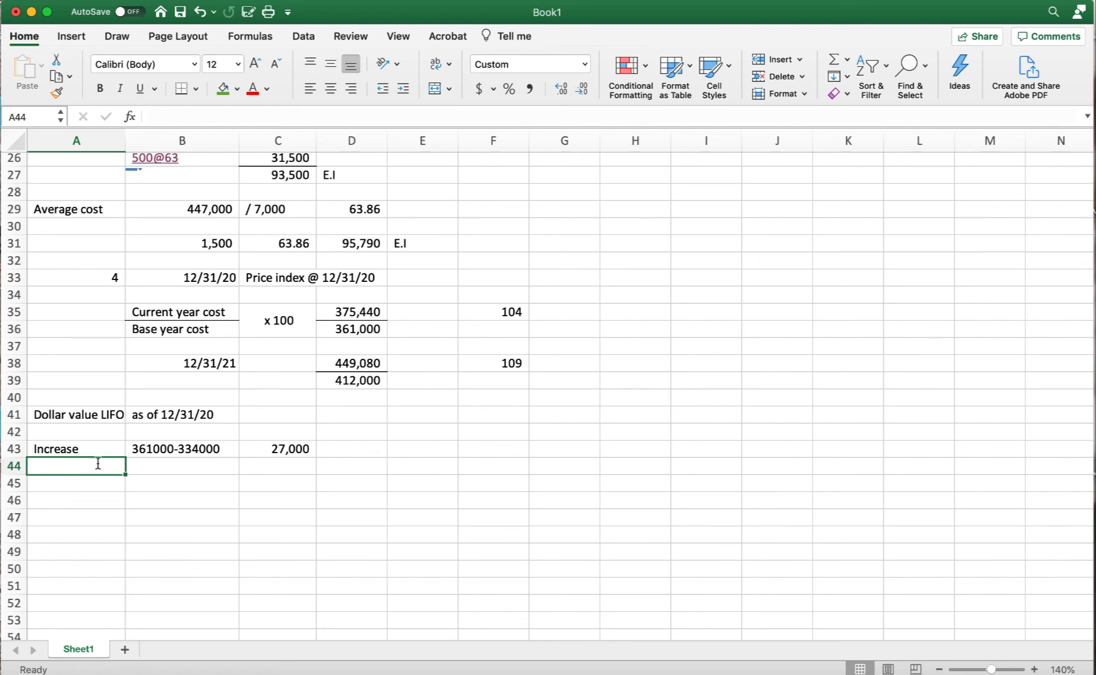
text('12/31/)
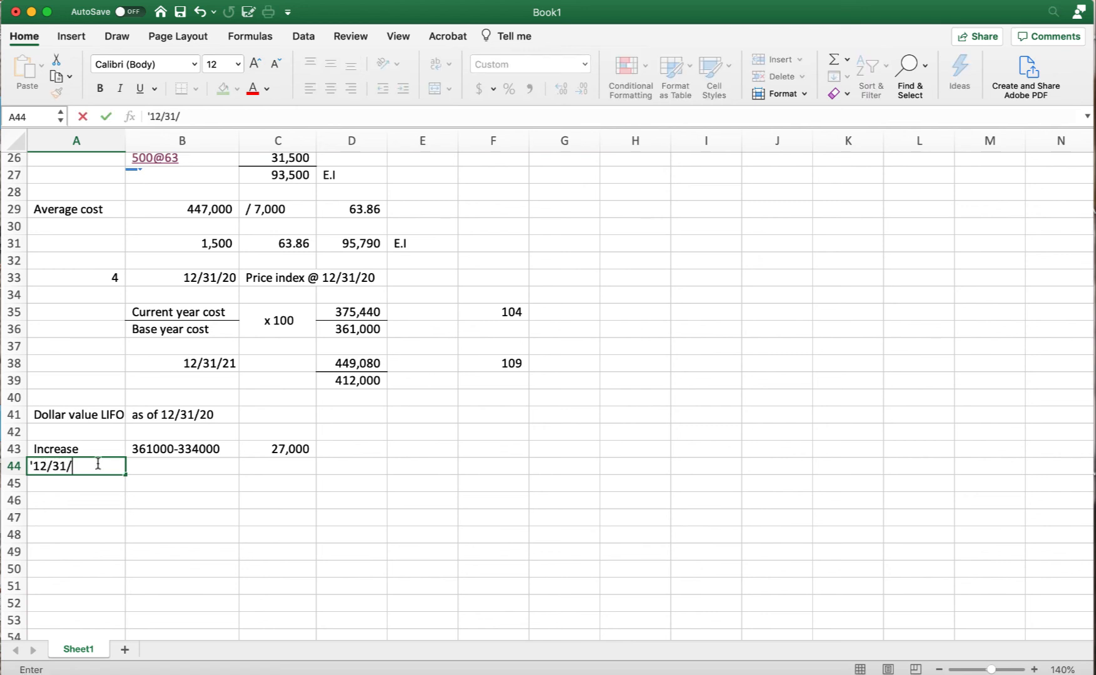
text(20 index)
key(Tab)
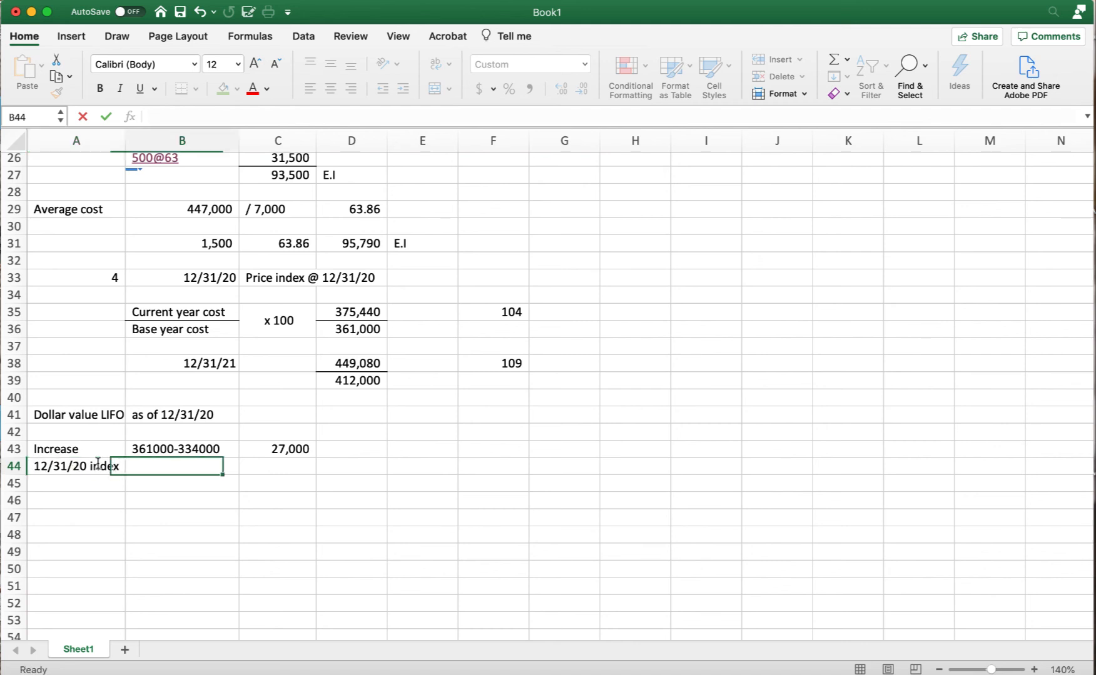
Try linking B44 to the 12/31/20 price index in F35, and clear the cell.
text(=)
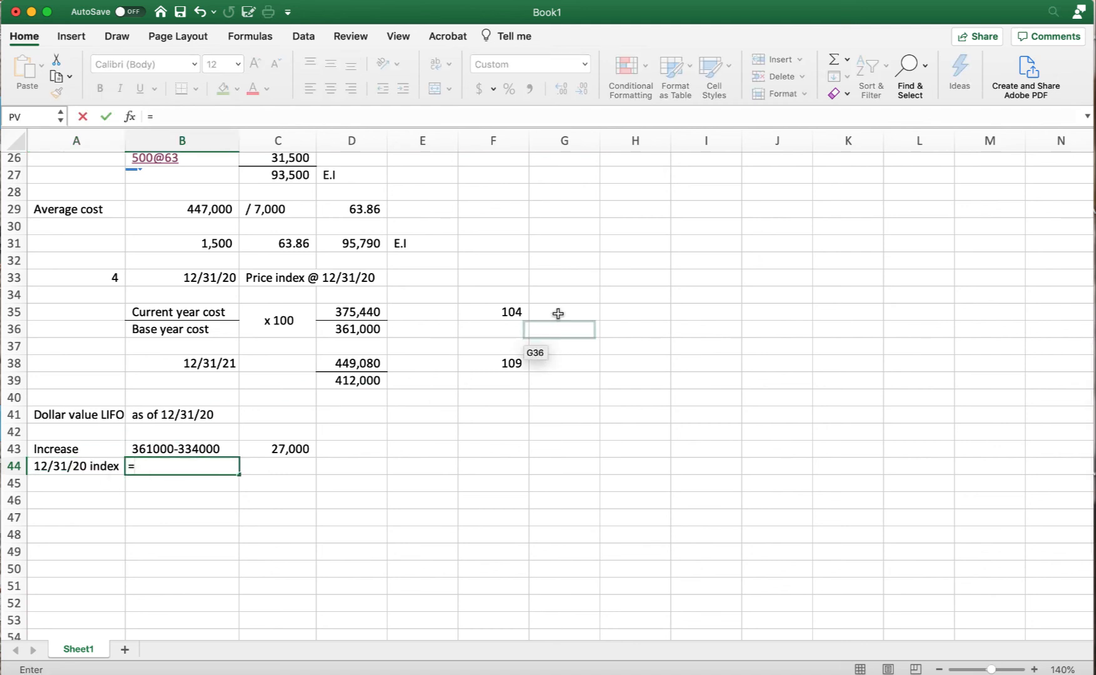
click(511, 312)
key(Return)
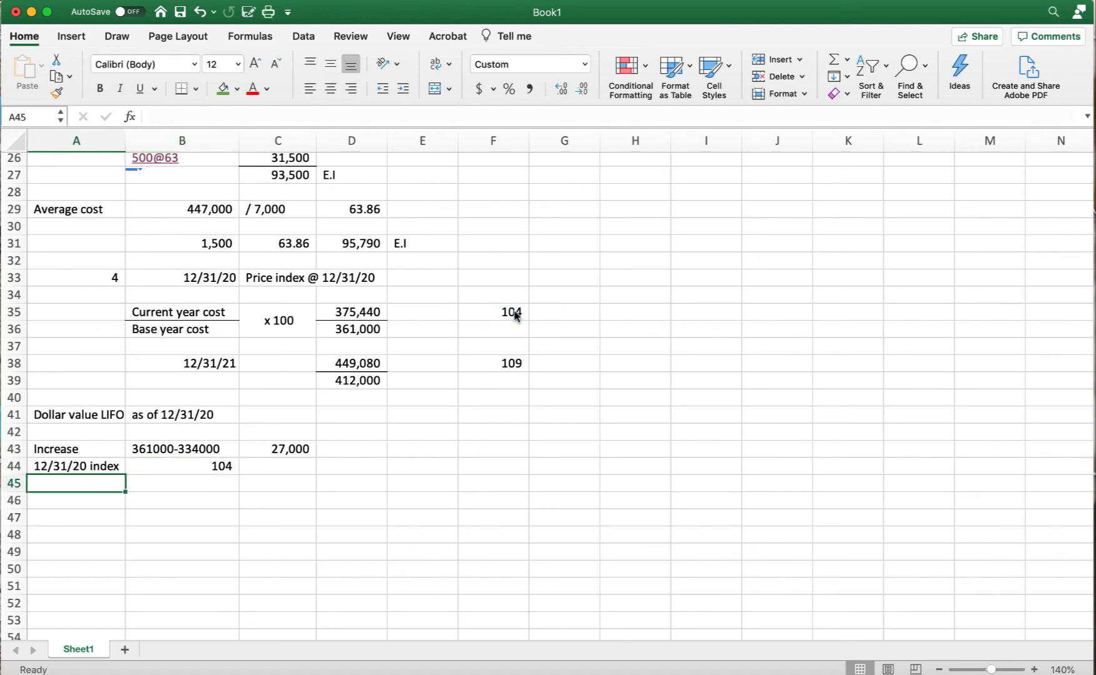
click(218, 466)
key(Delete)
Enter the index 1.04 in C44 and format it to show two decimal places.
scroll(288, 465, right, 1)
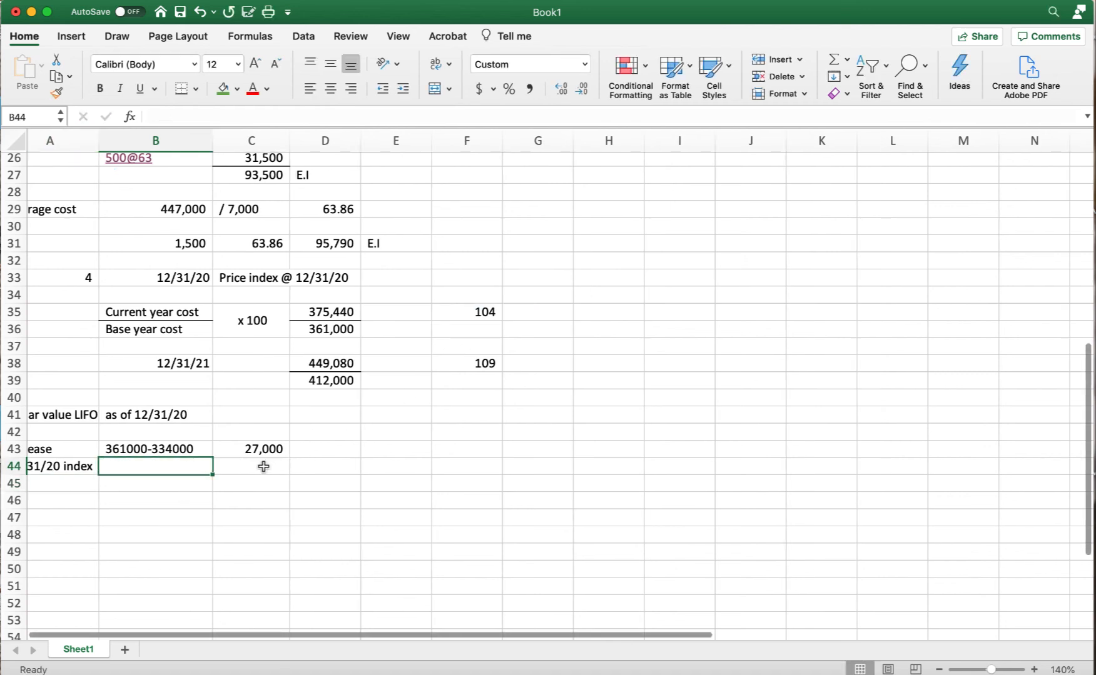
click(263, 466)
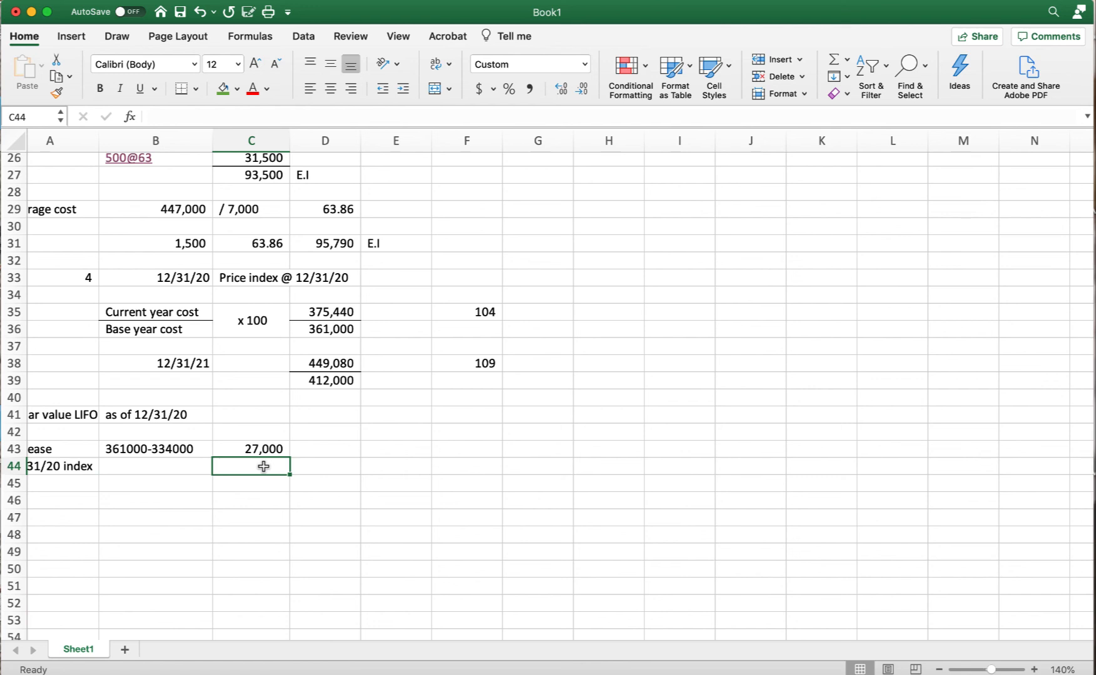
text(1.04)
key(Return)
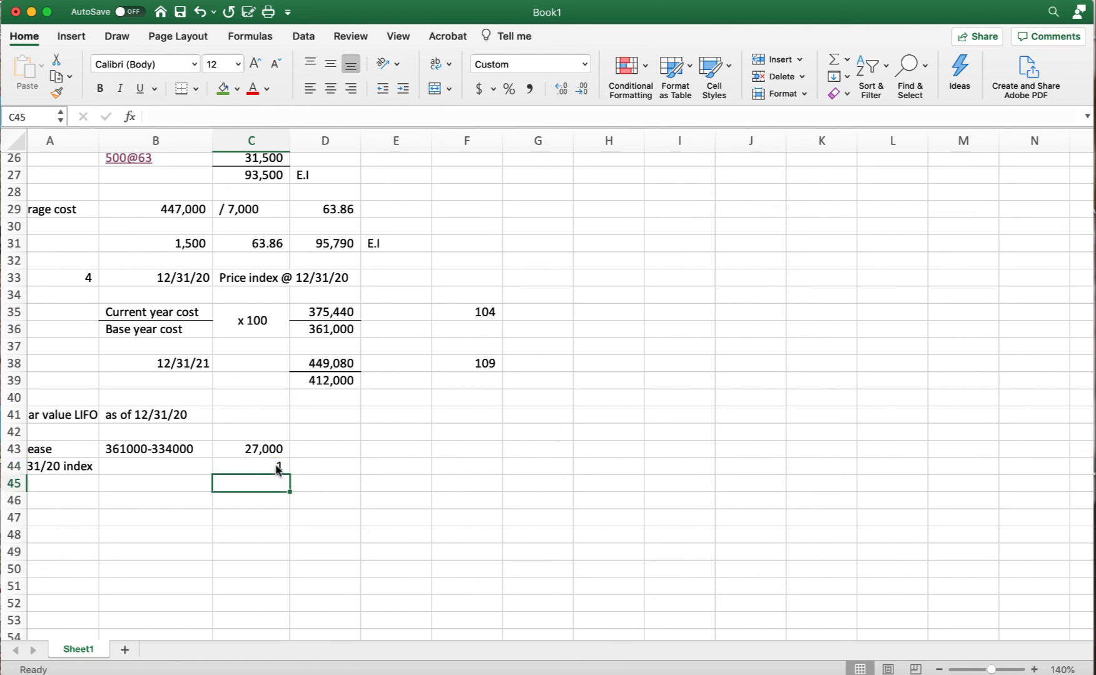
click(279, 469)
click(560, 94)
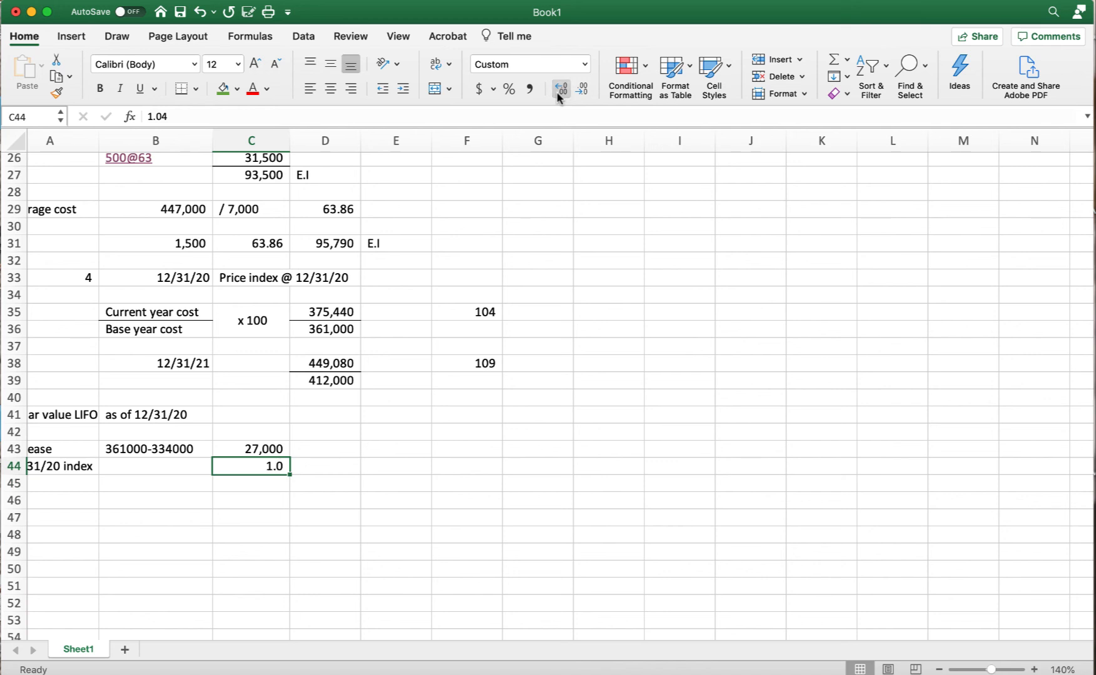
click(559, 94)
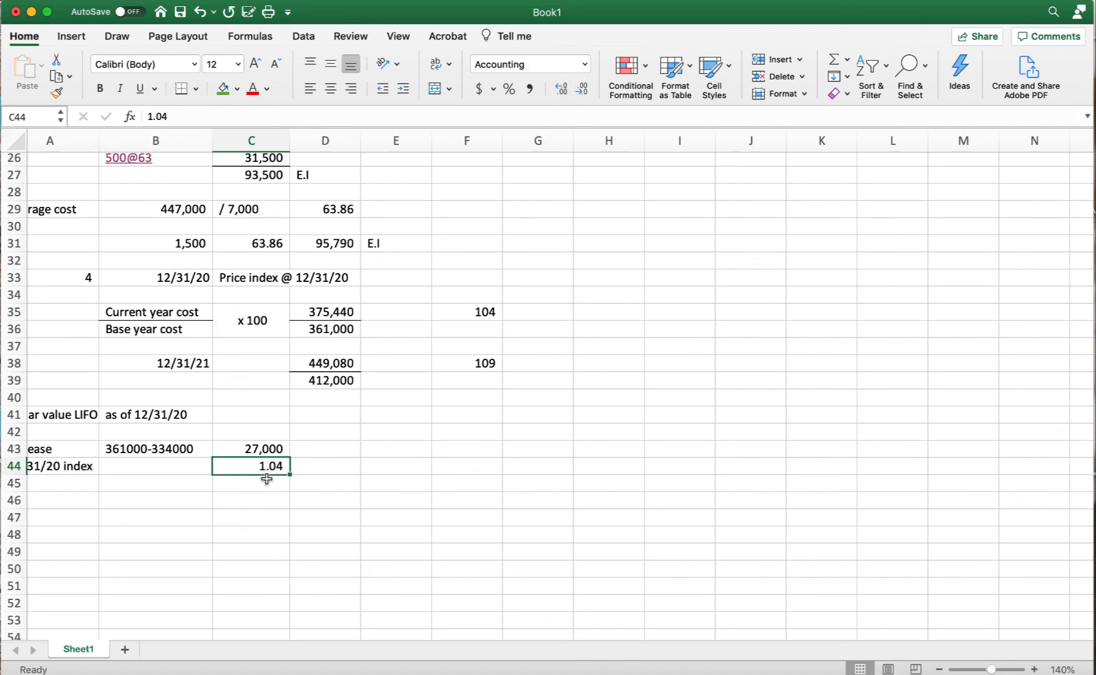
Calculate the index-adjusted increase in C45 with the formula =C43*C44, with a bottom border under C44.
click(267, 482)
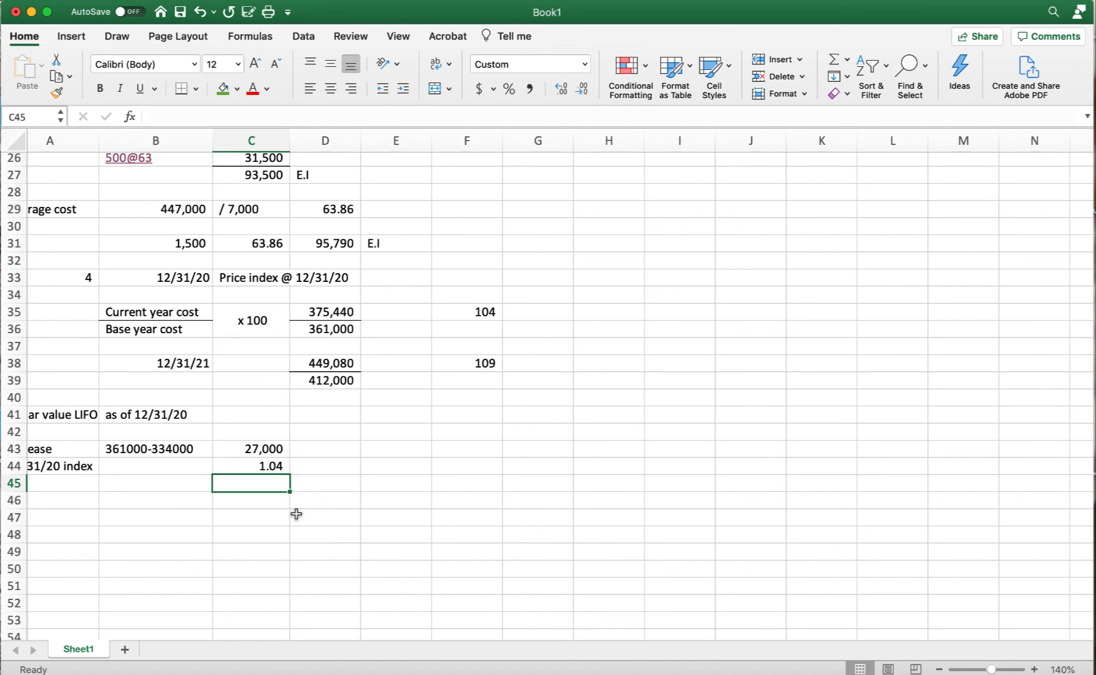
text(=)
click(274, 449)
click(273, 449)
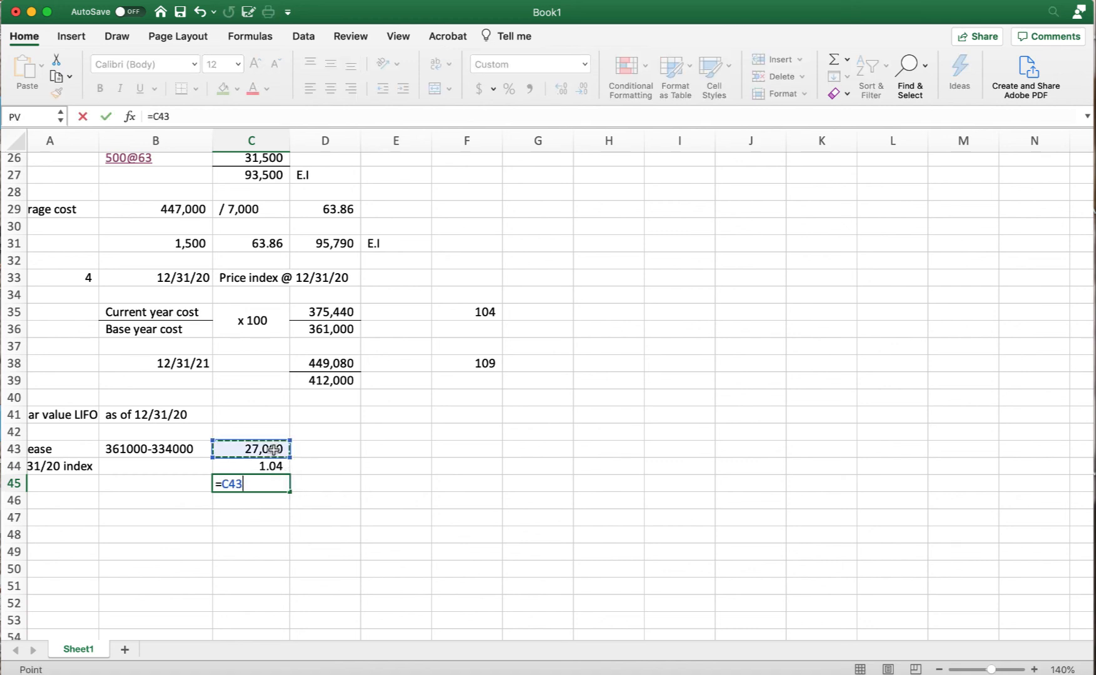
text(*)
click(268, 464)
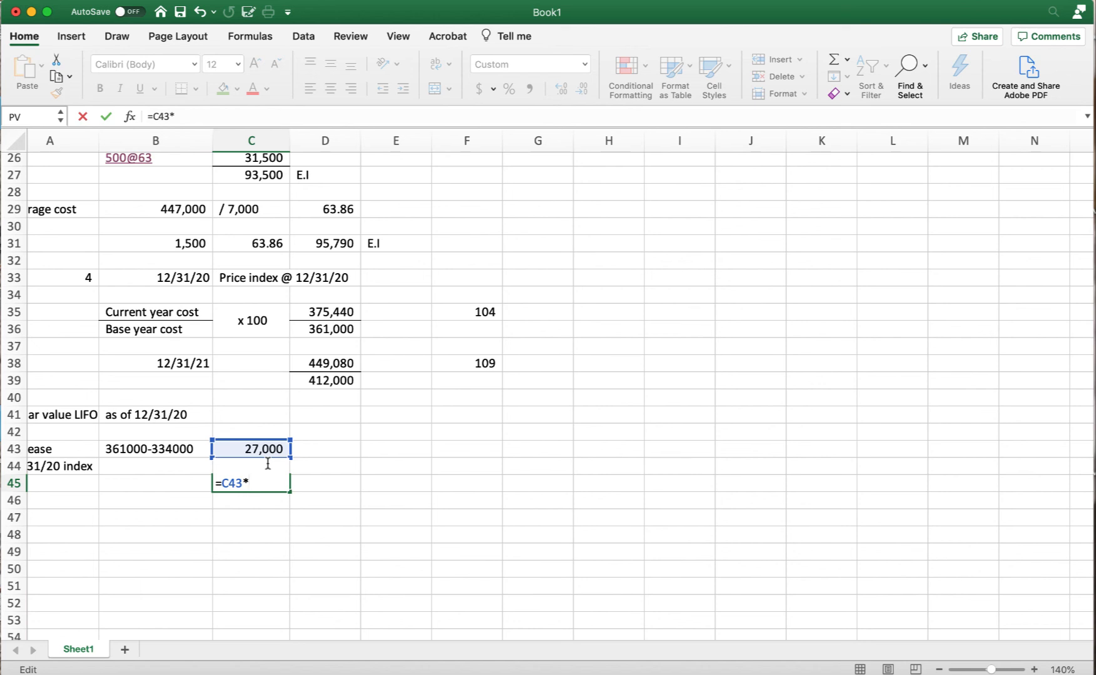
text(C44)
key(Return)
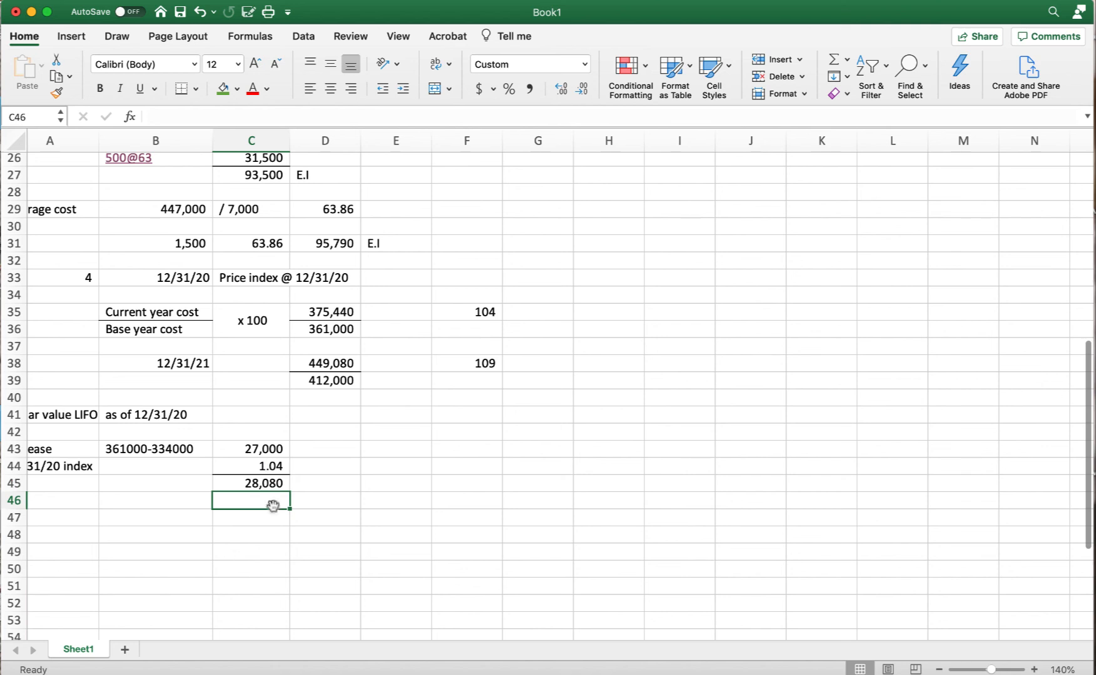
click(333, 488)
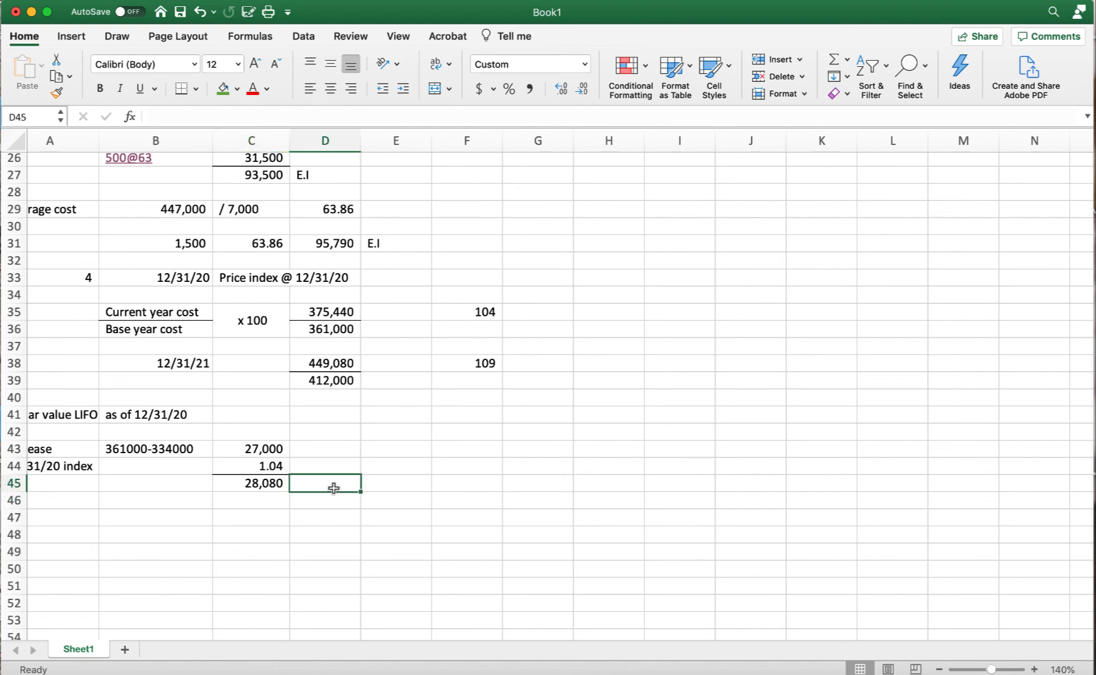
Annotate the index-adjusted increase as 2020 layer in D45 and label its row Increase in terms of 104 in A45.
text(2020 laye)
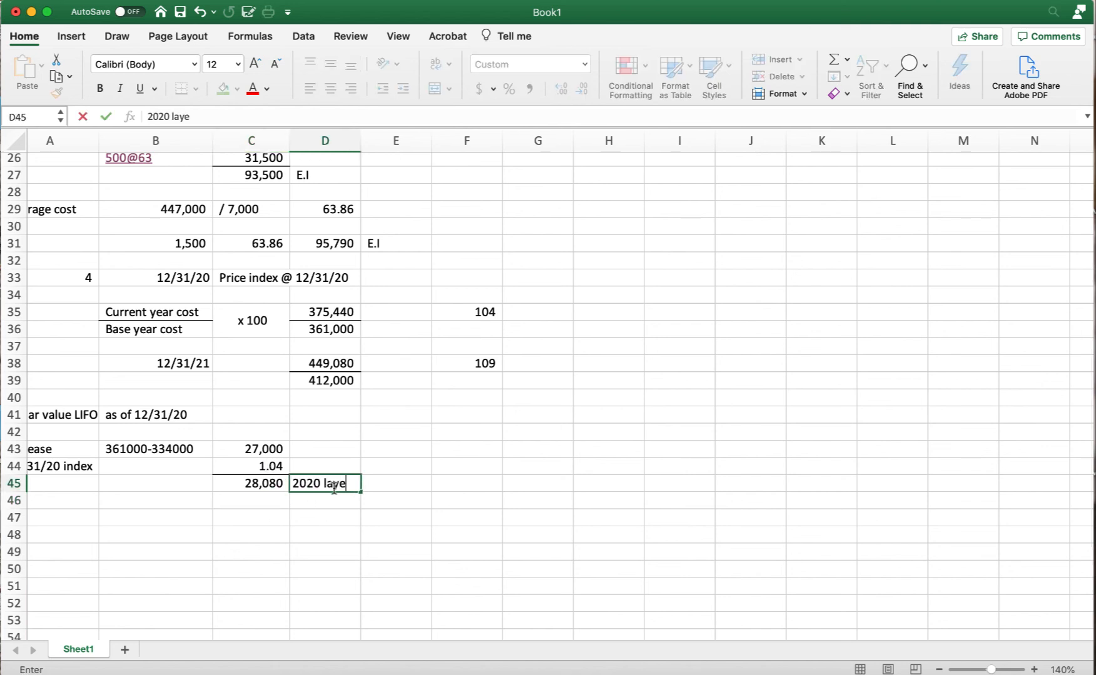
text(r)
key(Return)
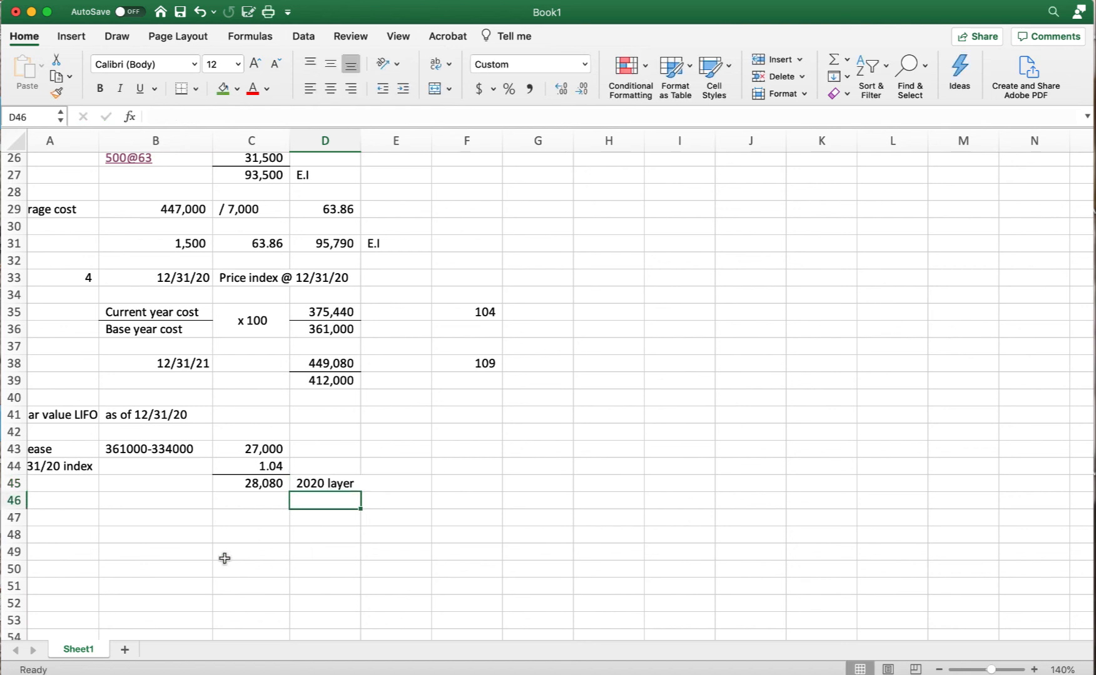
scroll(90, 569, left, 1)
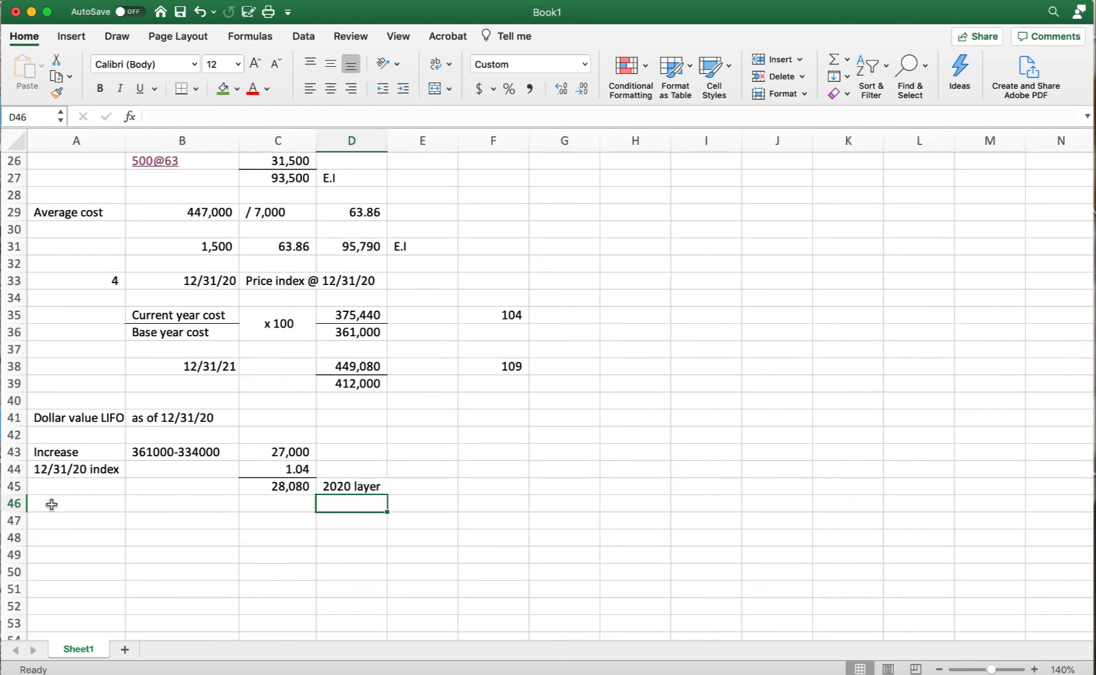
click(50, 492)
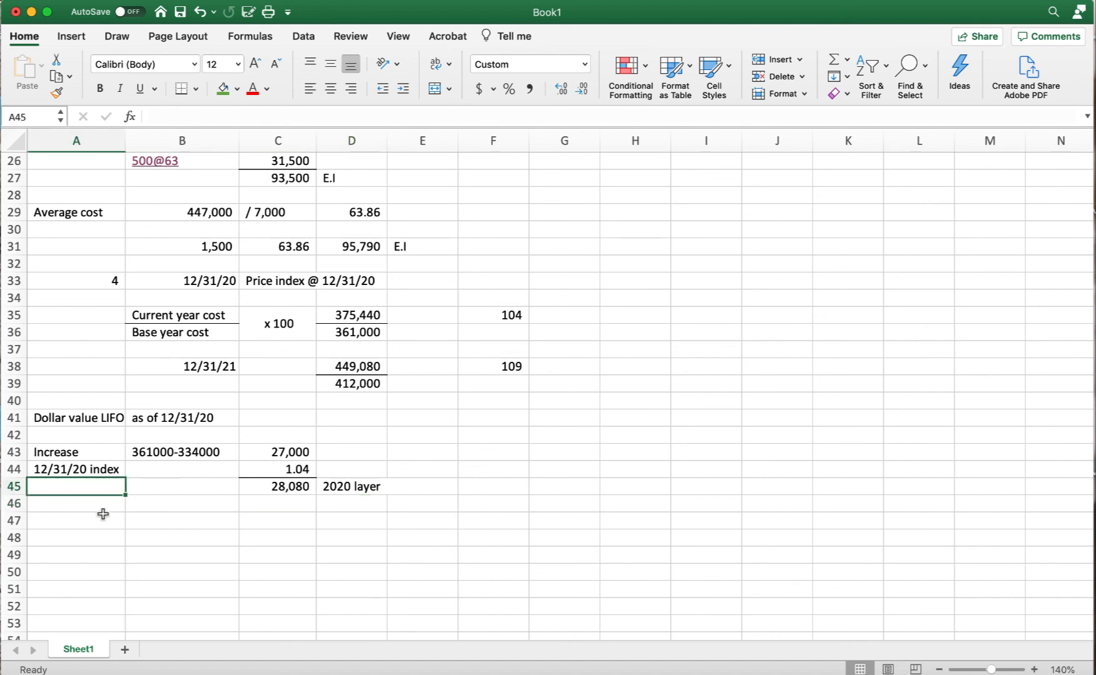
text(Increase i)
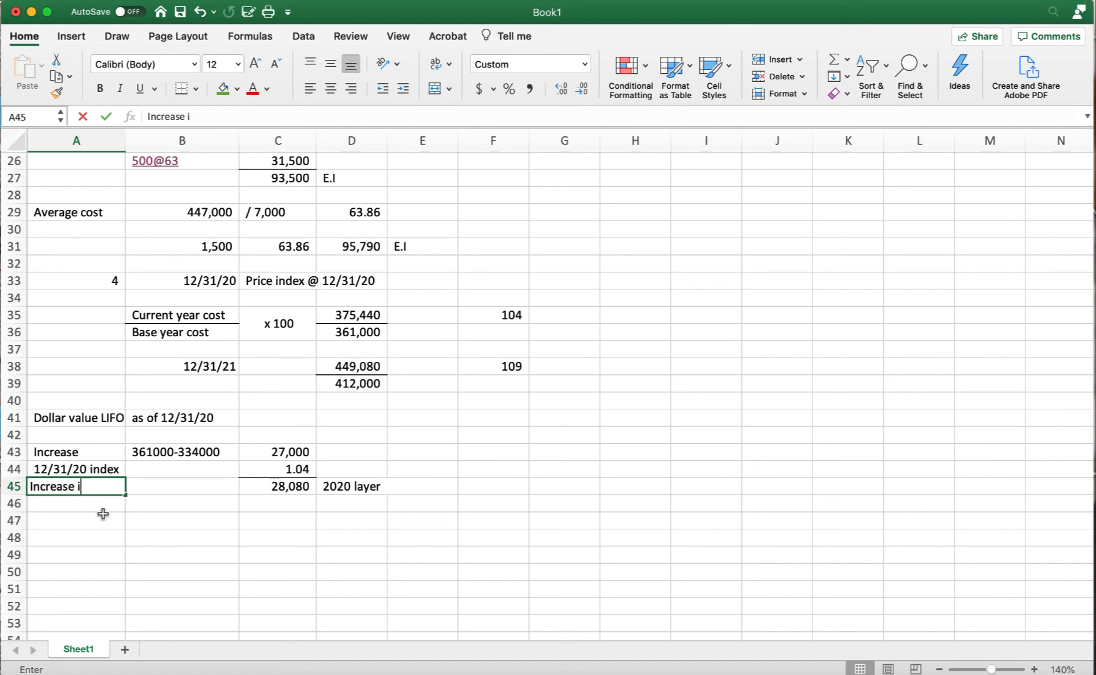
text(n terms of )
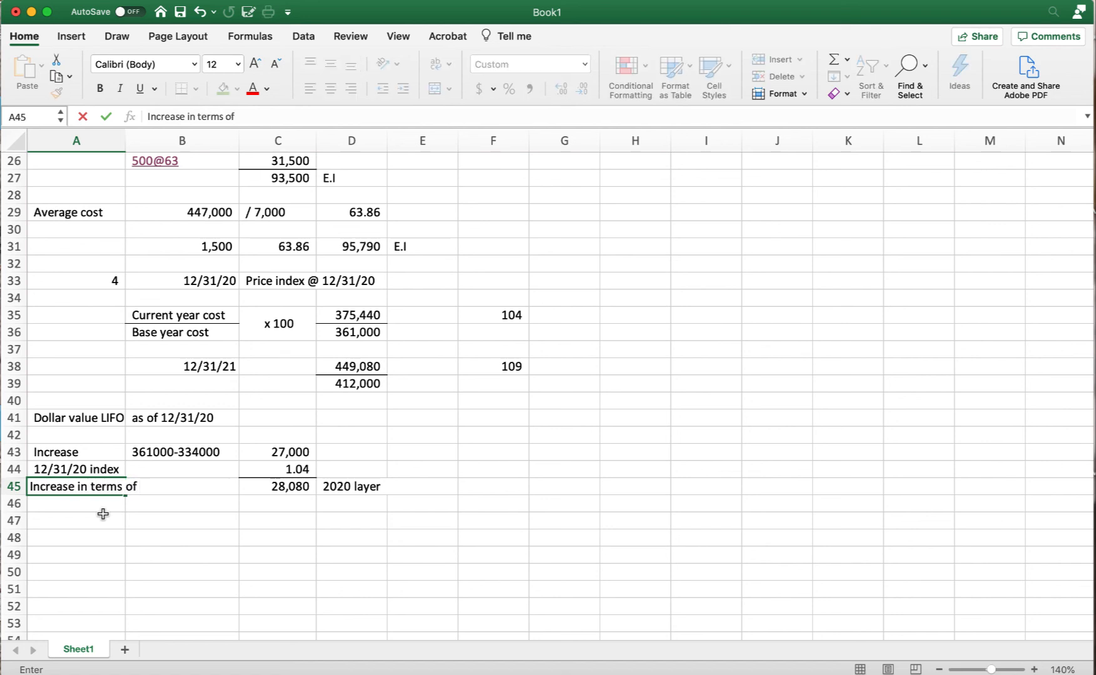
text(104)
key(Return)
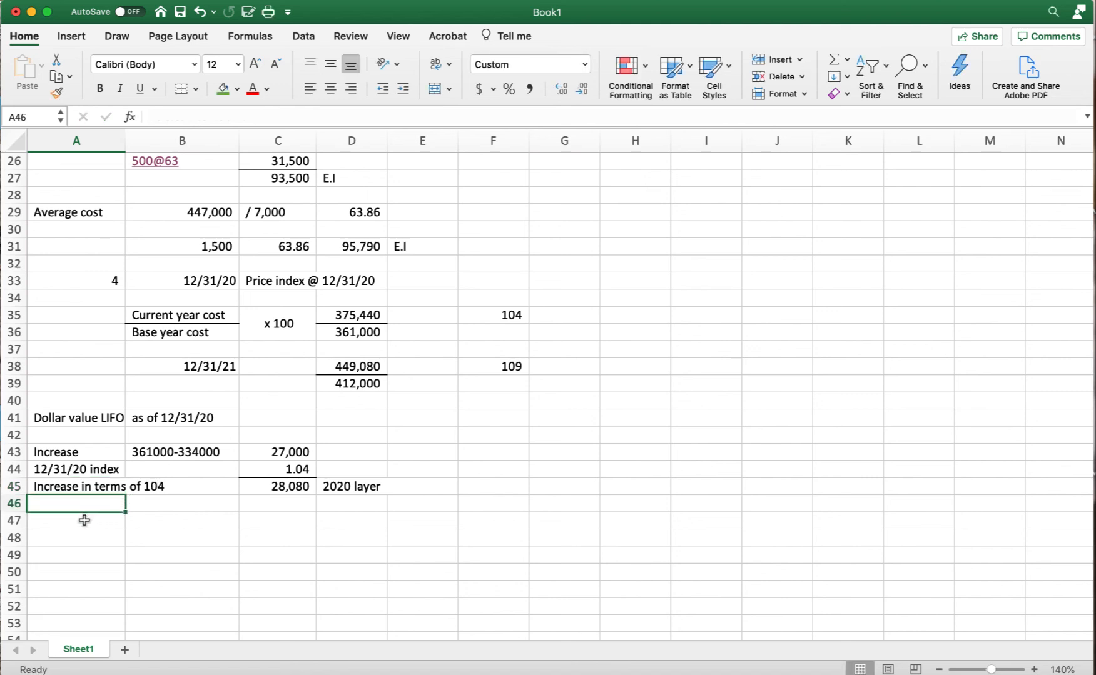
Add a Base inventory row with the label in A46 and the amount 334,000 in C46.
text(Base inventory)
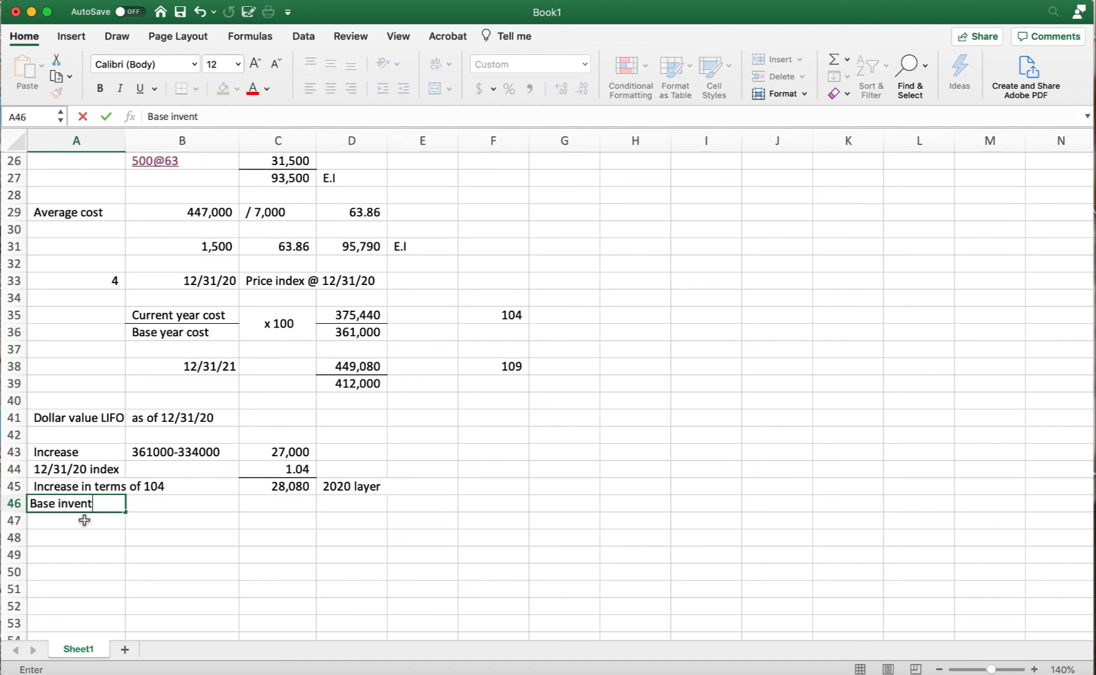
key(Tab)
key(Tab)
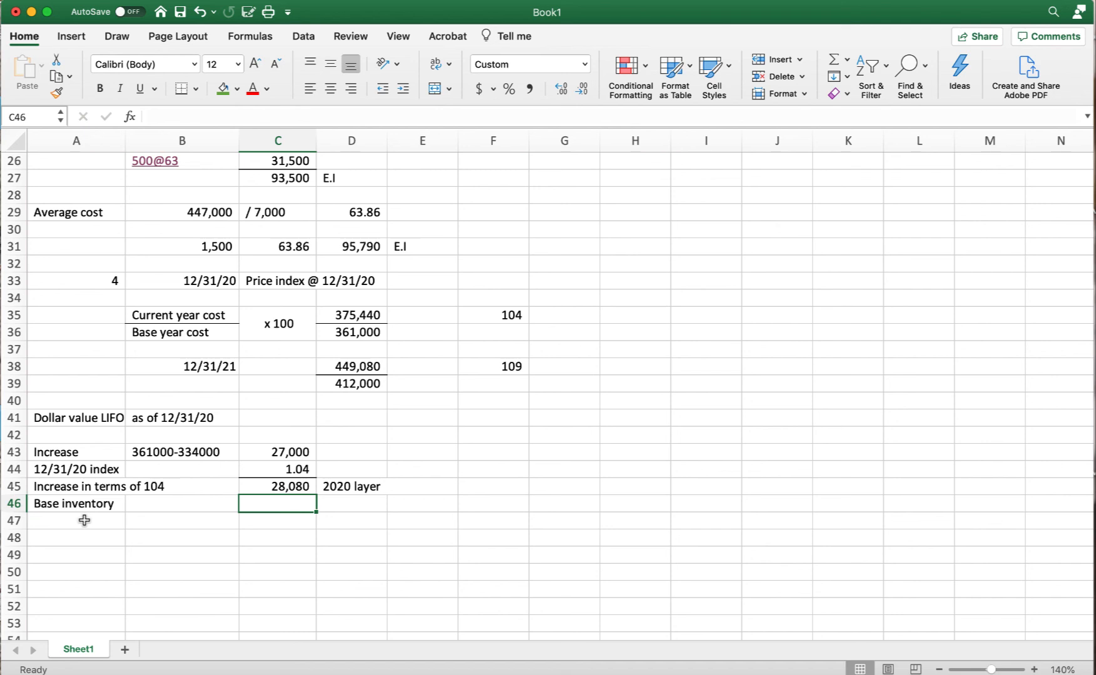
text(3)
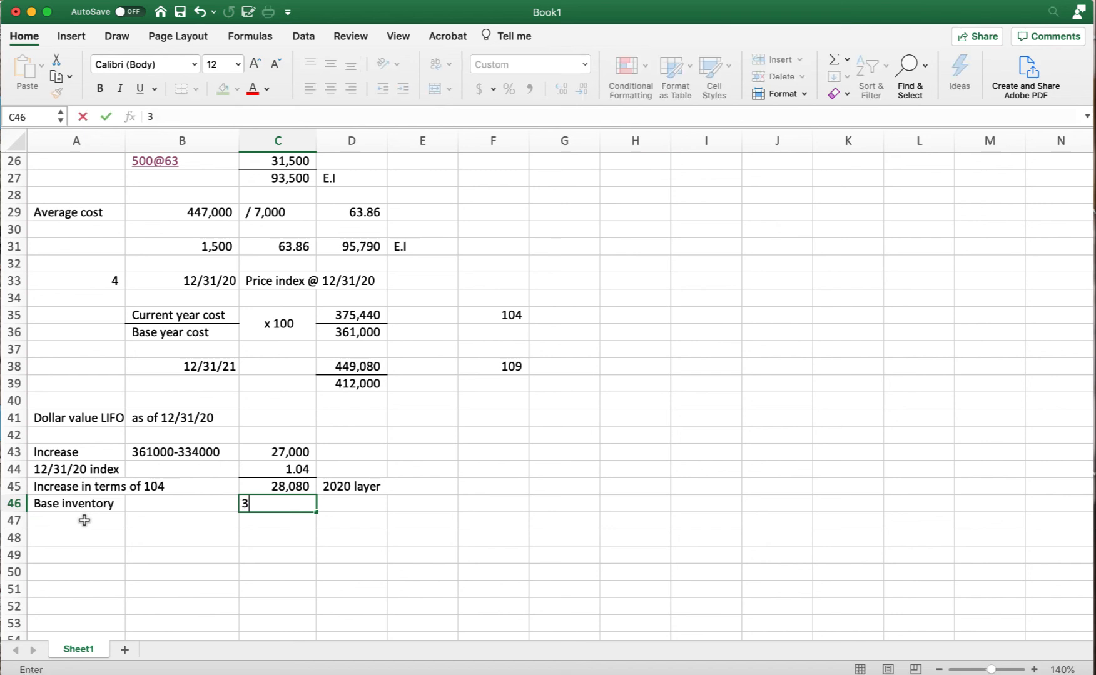
text(34,000)
click(85, 521)
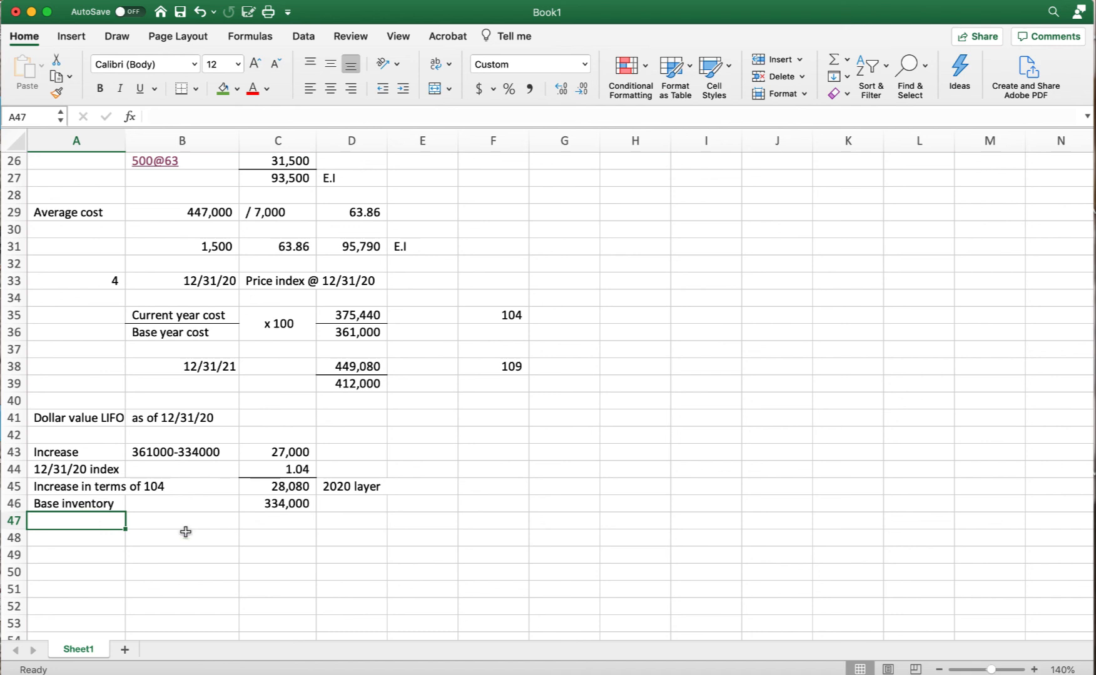
Put a bottom border under C46 and total the layer and base inventory in C47 with the formula =C45+C46.
click(276, 503)
click(181, 88)
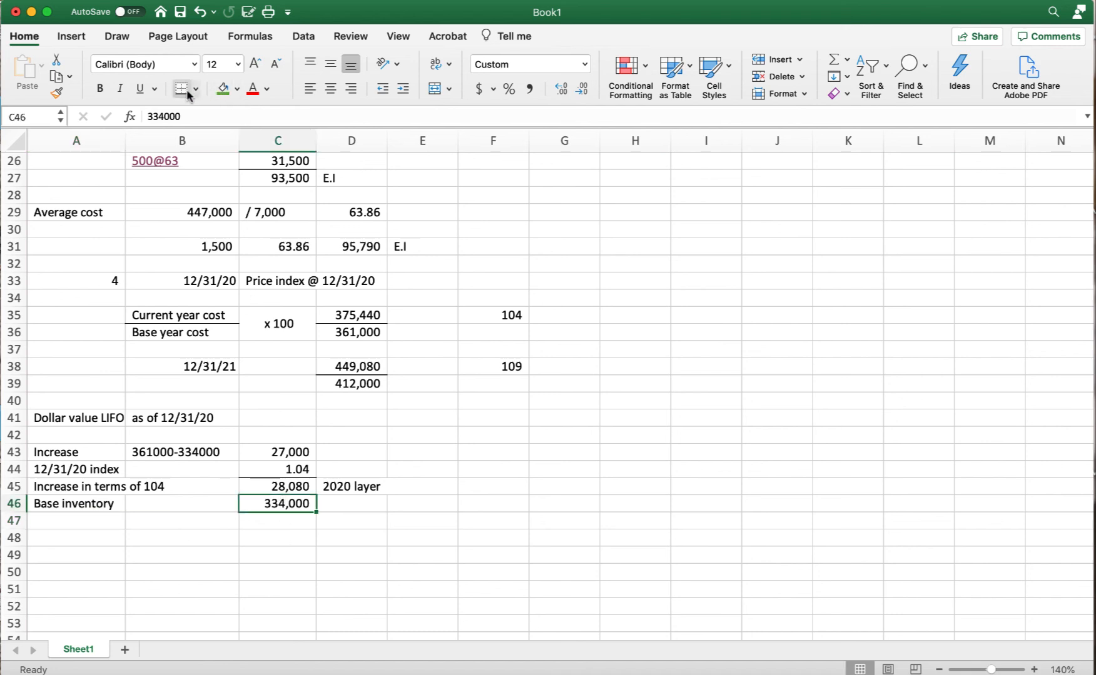
click(265, 538)
click(266, 521)
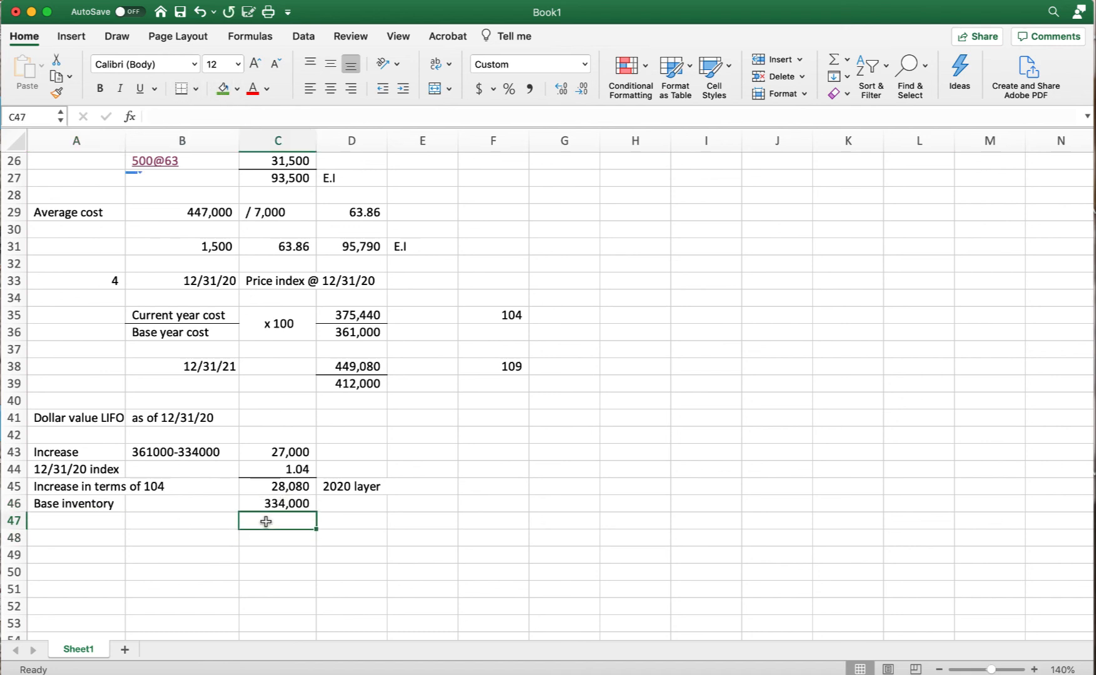
text(=)
click(277, 494)
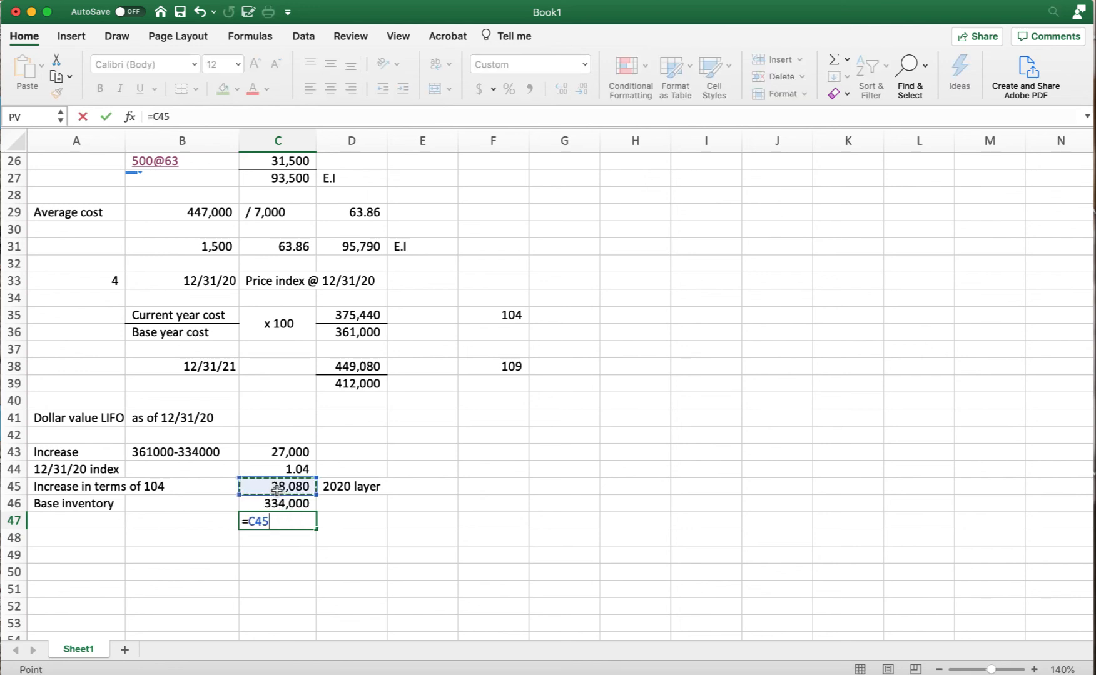
text(+)
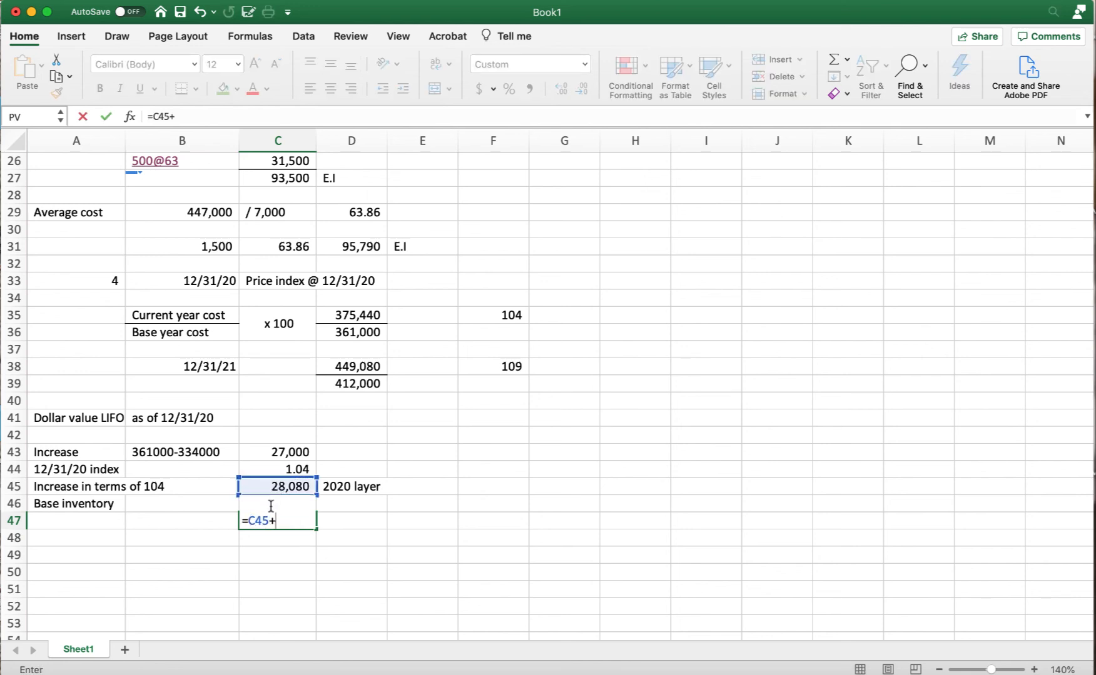
text(c46)
key(Return)
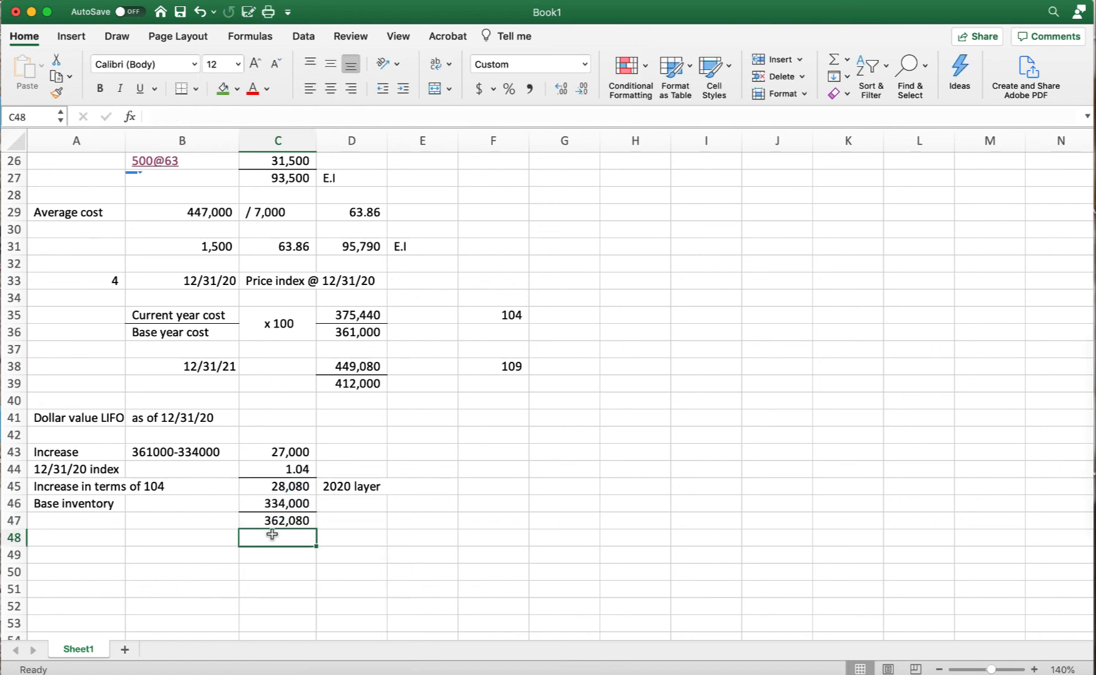
Label the total row Collar -value LIFO inventory in A47.
click(83, 524)
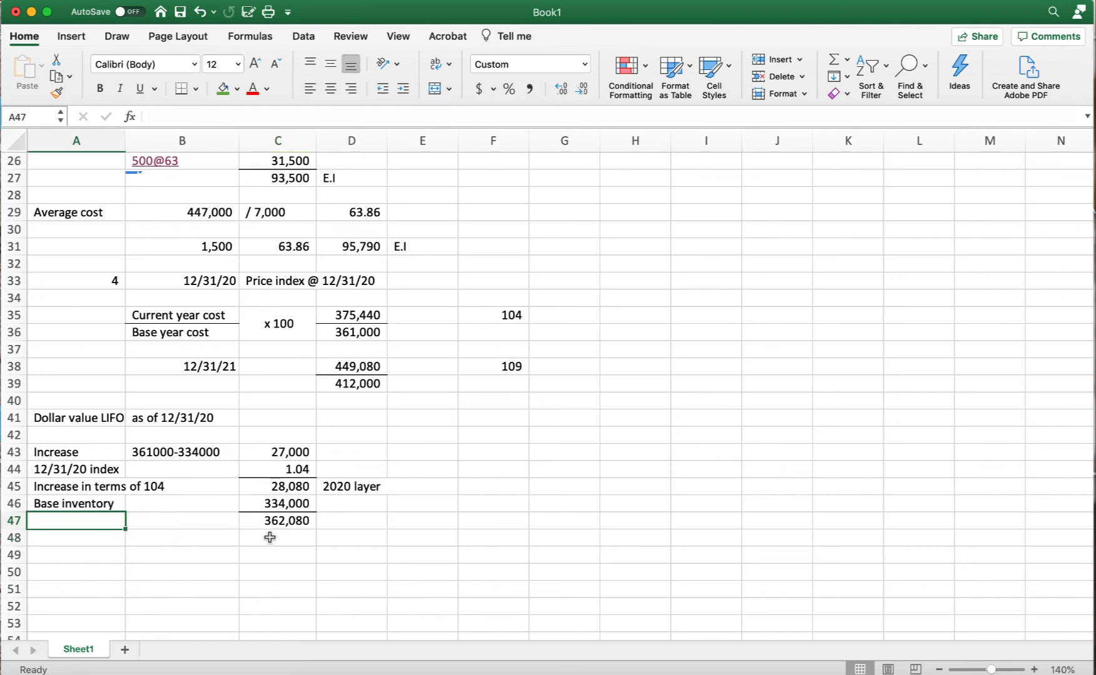
text(Collar )
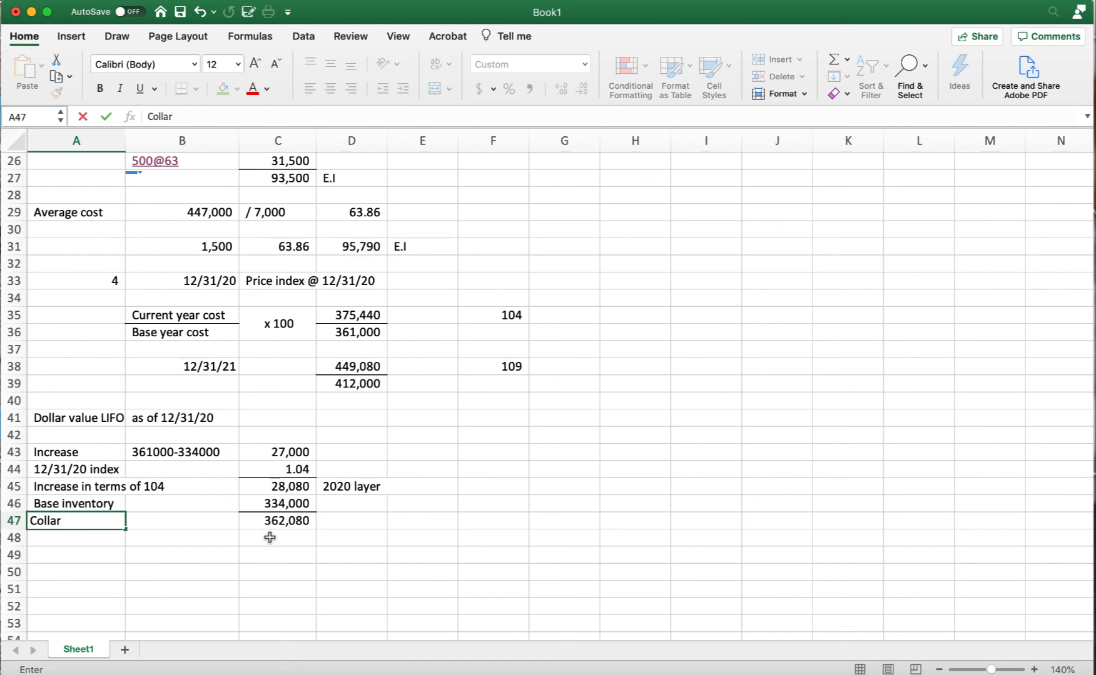
text(-value LIFO)
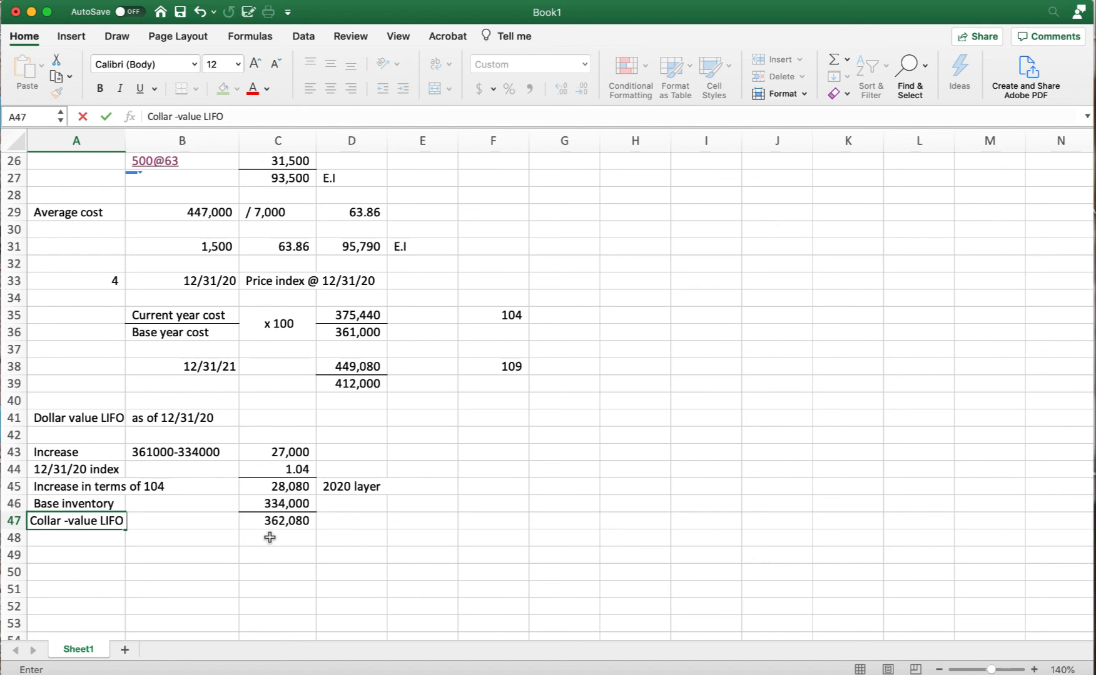
text( inventory)
key(Return)
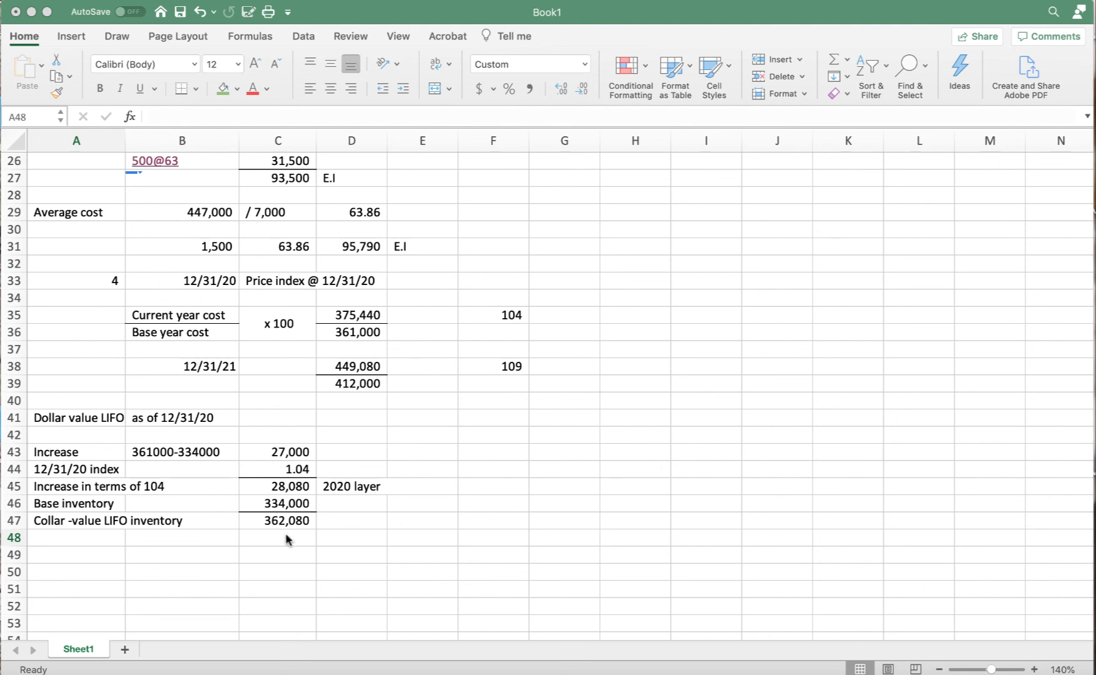
Start the next problem in row 49 with the number 5 in A49 and the heading Inventoriable cost in B49.
click(89, 559)
click(86, 557)
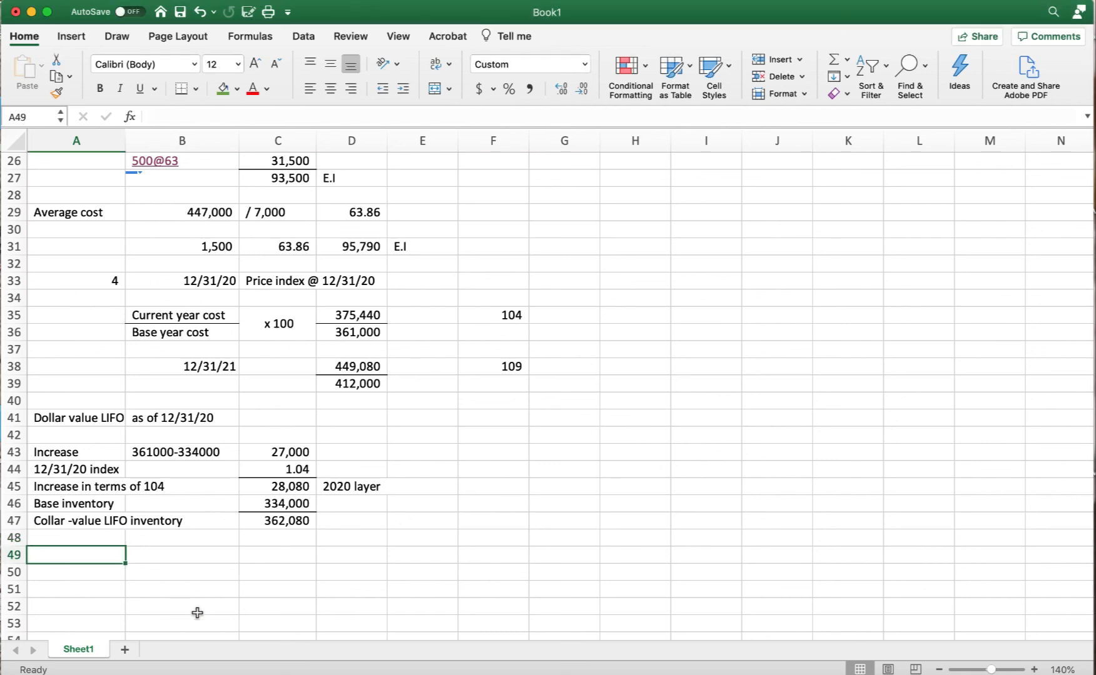
text(5)
key(Tab)
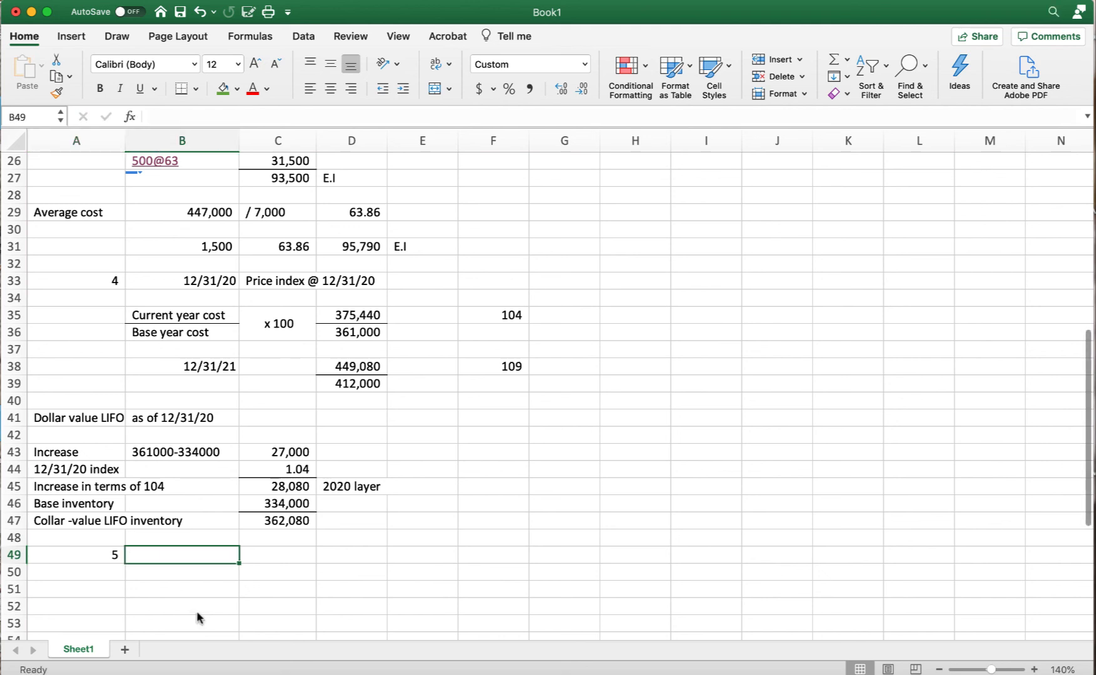
text(In)
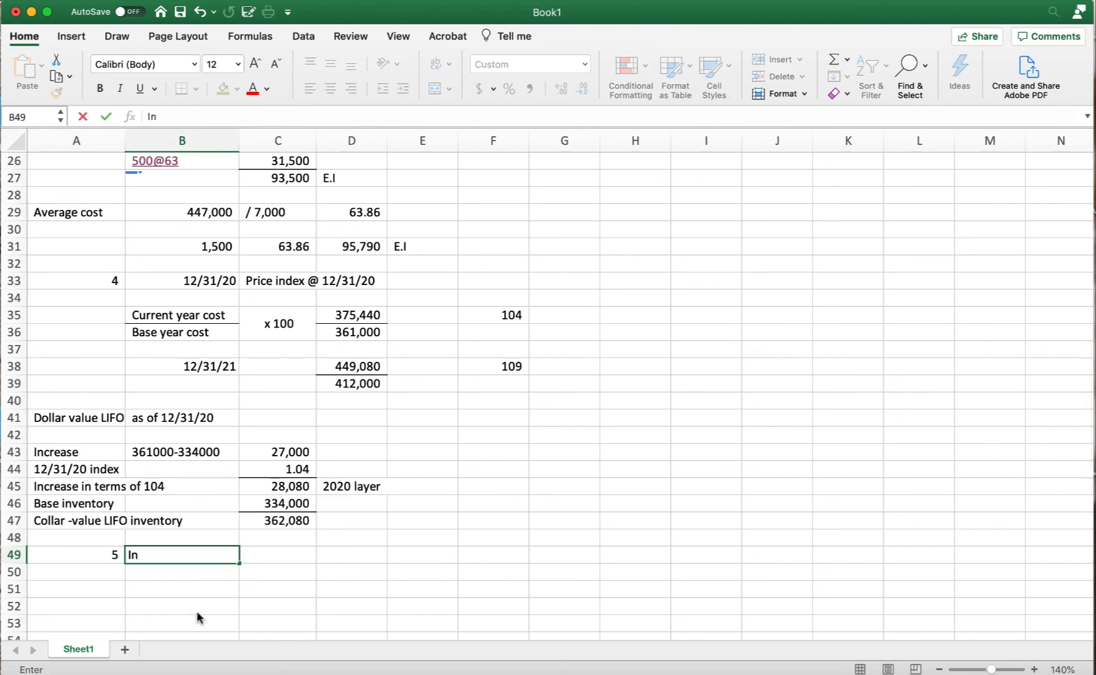
text(ventoriabl)
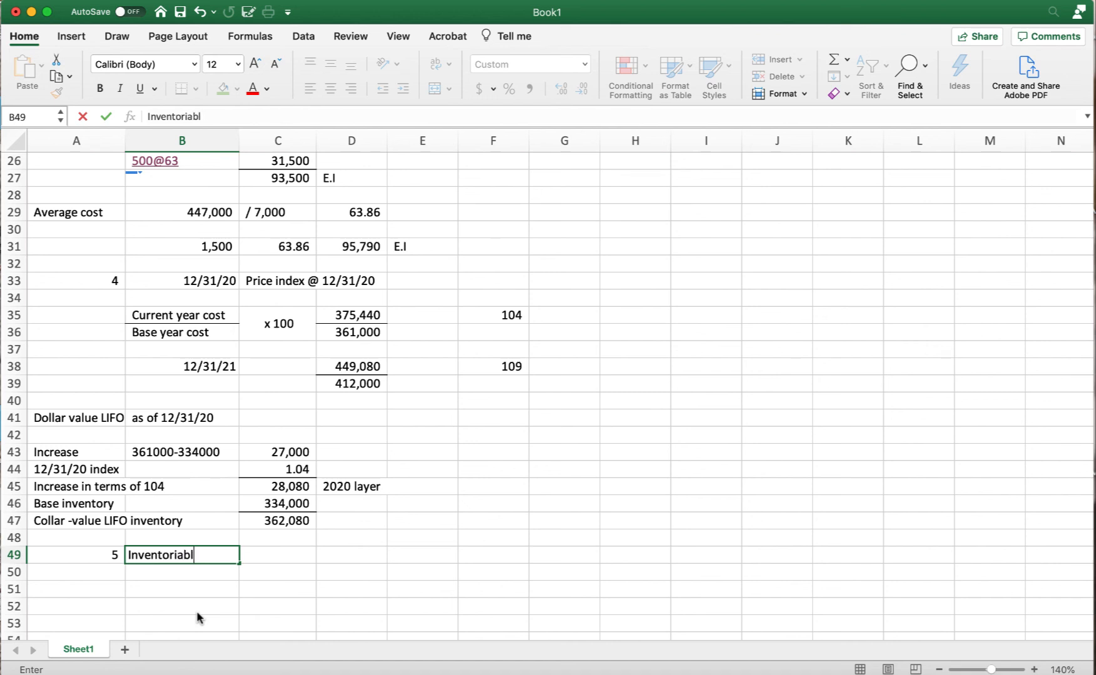
text(e cost)
key(Return)
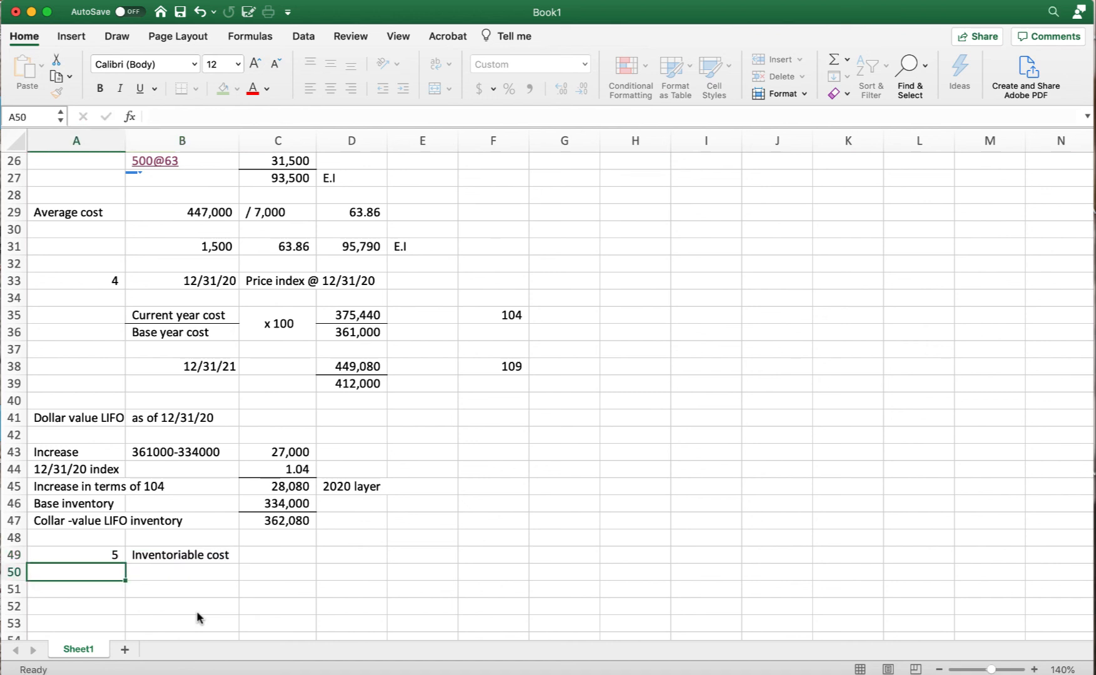
Enter the label Merch Purchase in A51 and its amount 2,684,100 in B51.
click(89, 589)
text(Mer)
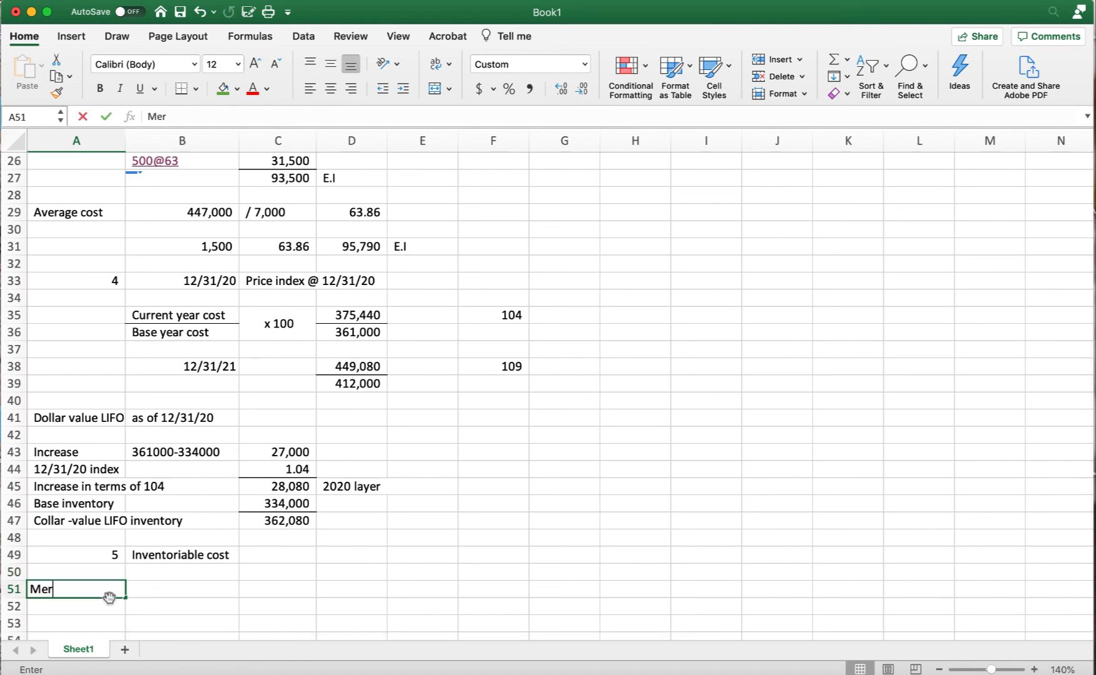
text(ch Pur)
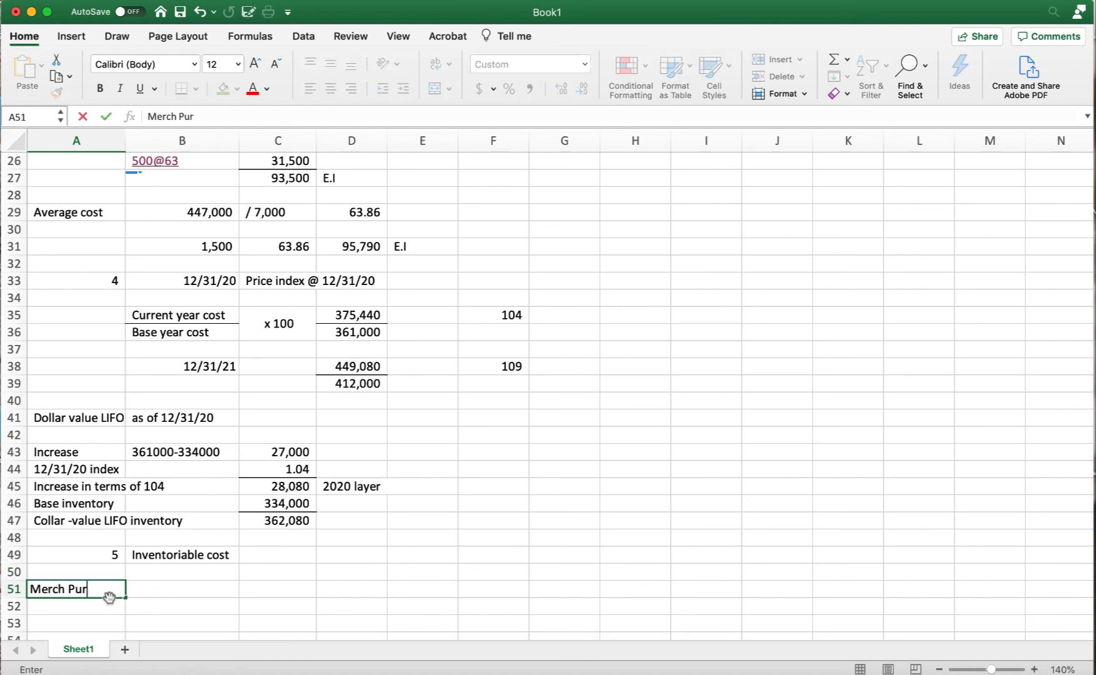
text(chase)
key(Tab)
scroll(118, 599, down, 6)
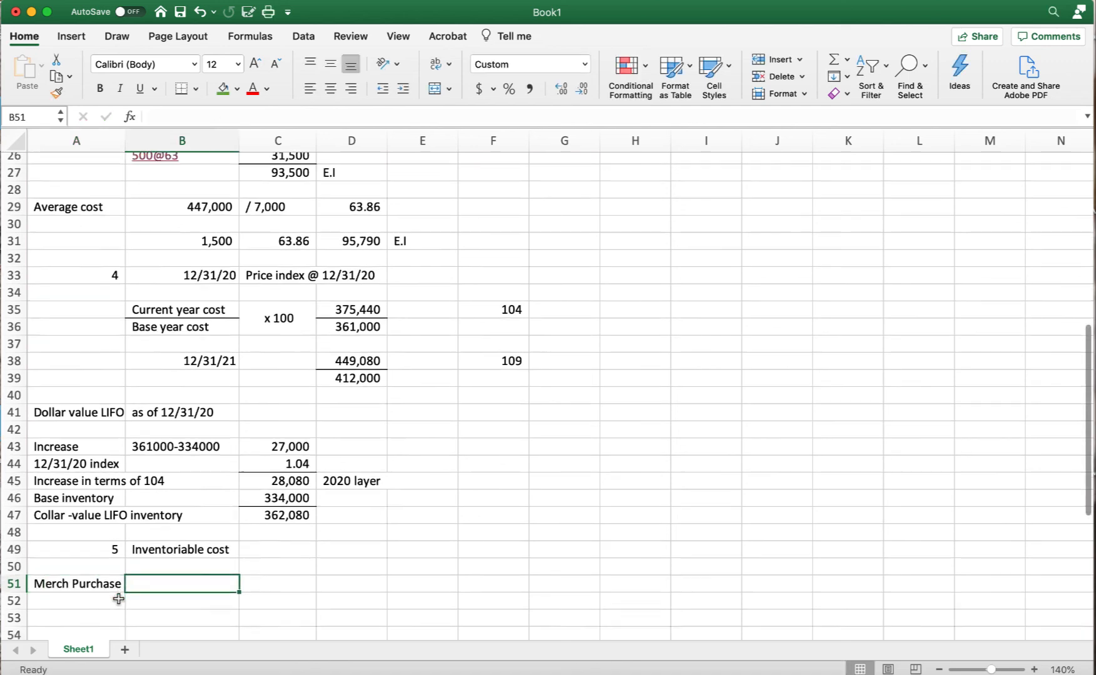
scroll(118, 599, down, 4)
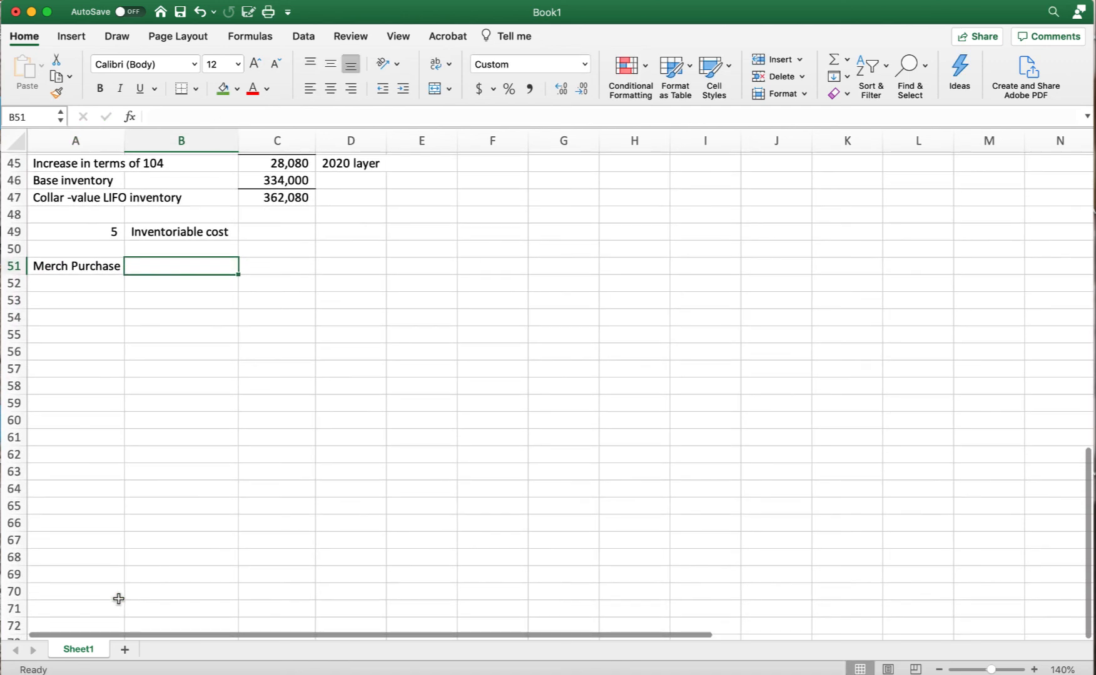
text(2)
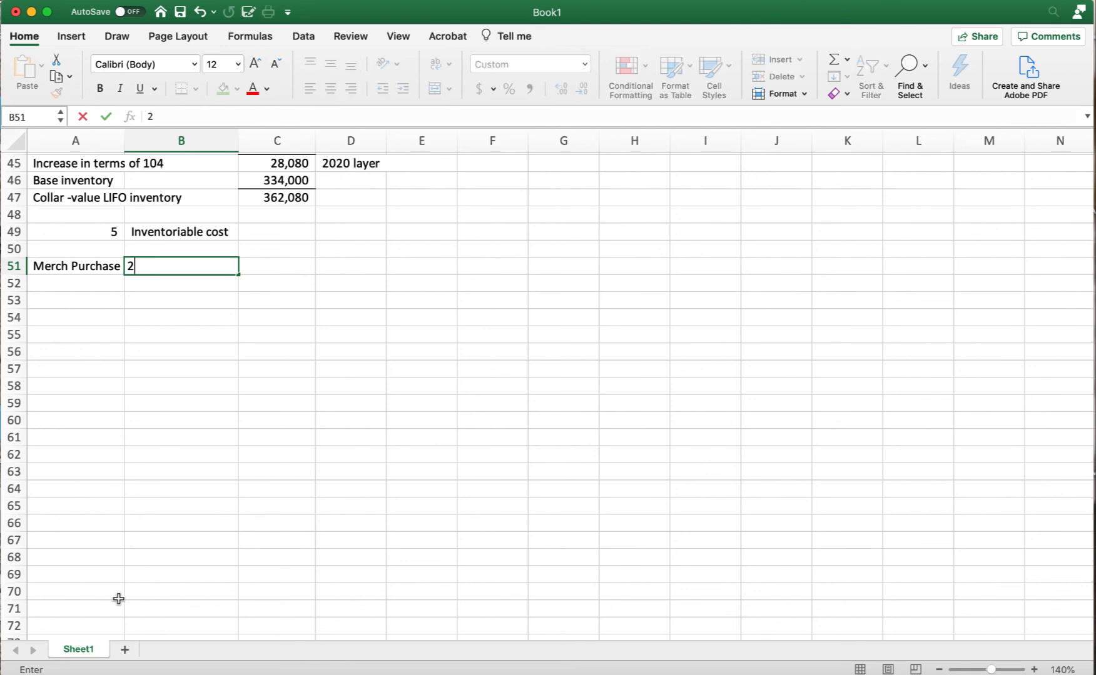
text(,684,)
text(100)
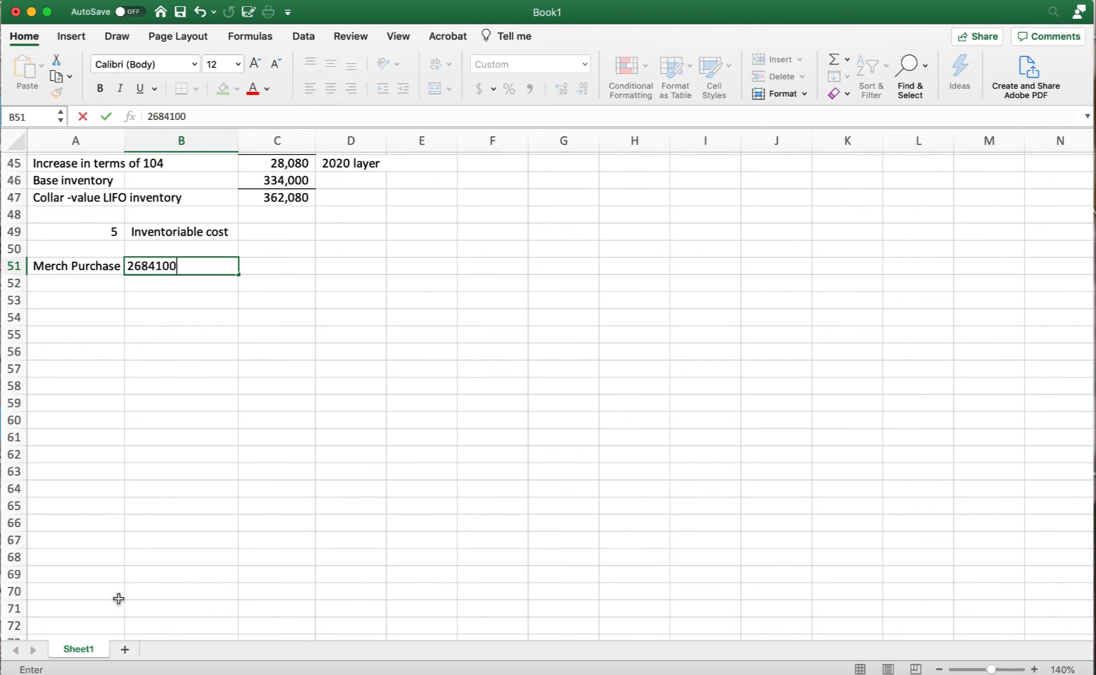
key(Return)
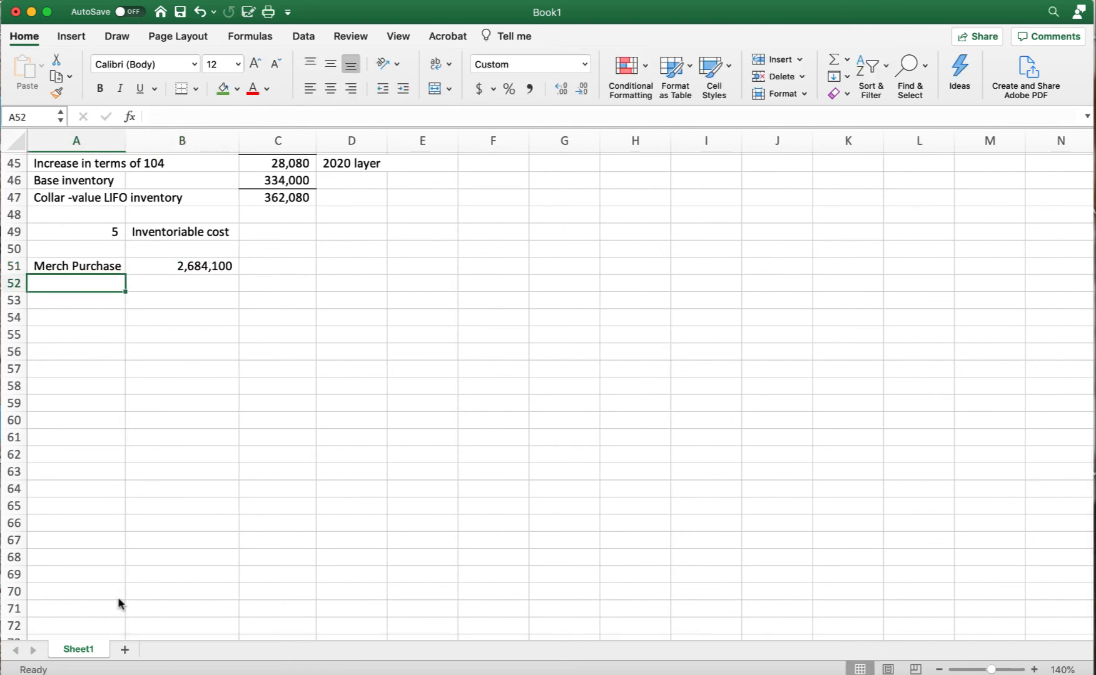
Label the row below the merchandise purchase Add Freight in, in A52.
text(Add )
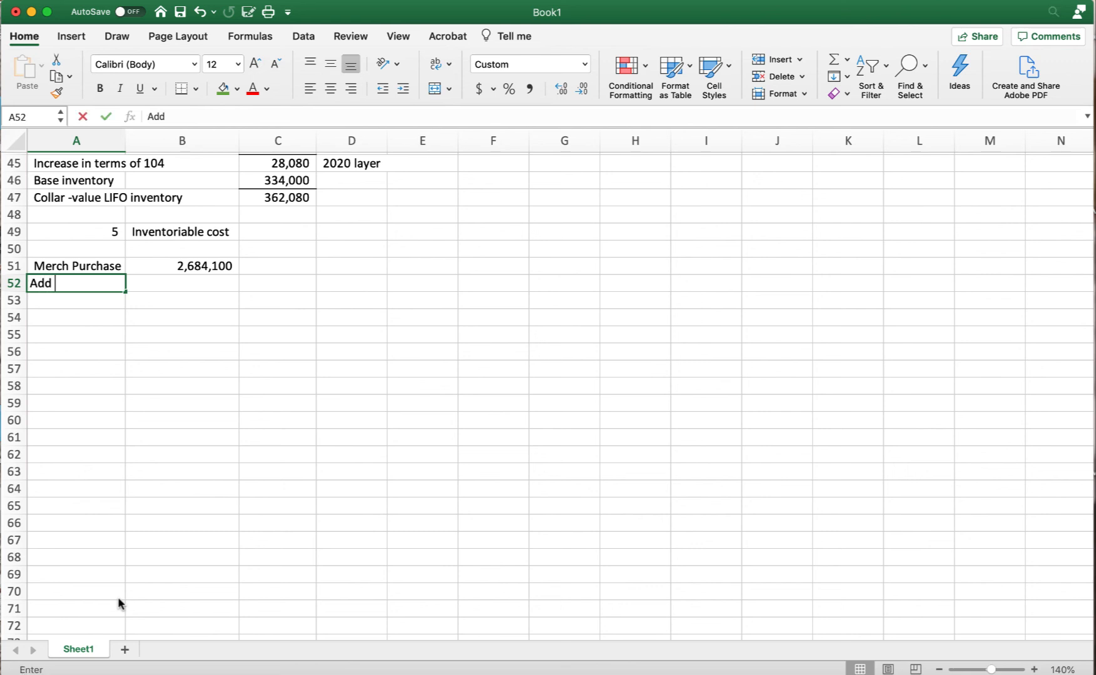
text(Freight)
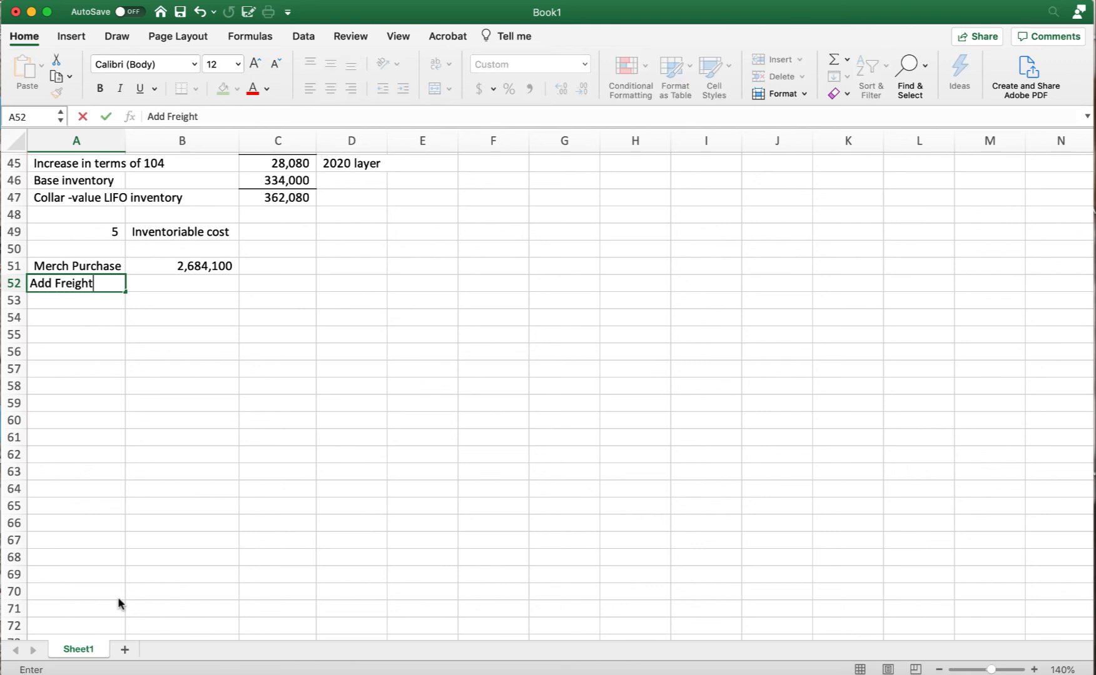
text( in)
key(Tab)
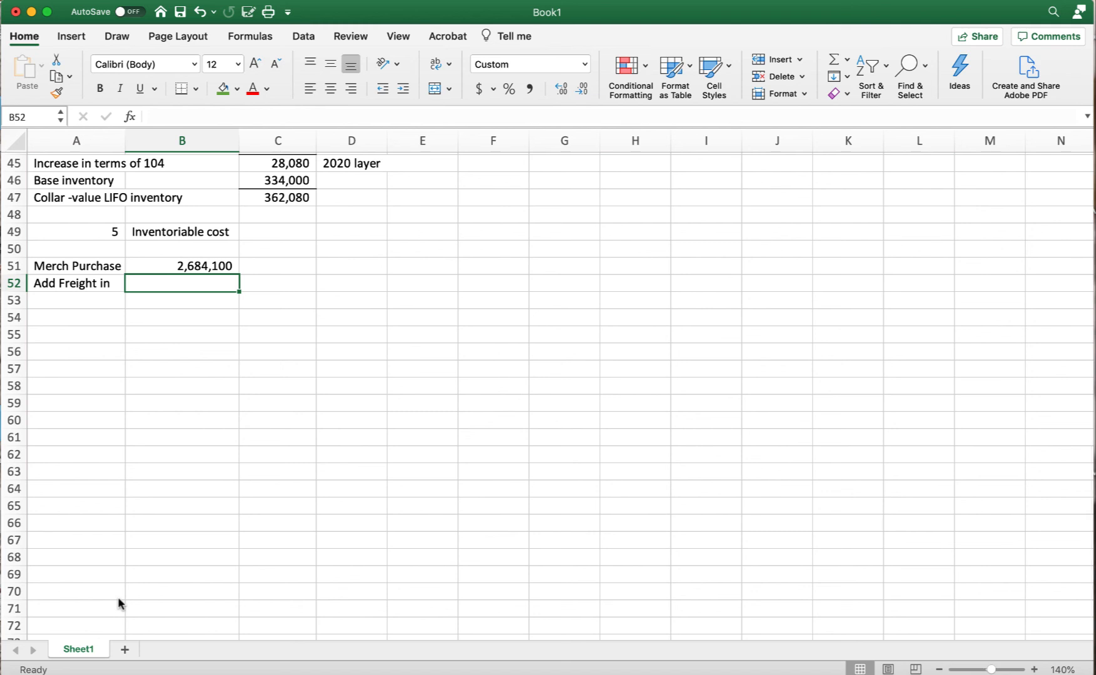
Enter the freight-in amount 56,100 in B52 and underline it with a bottom border.
text(56100)
key(Return)
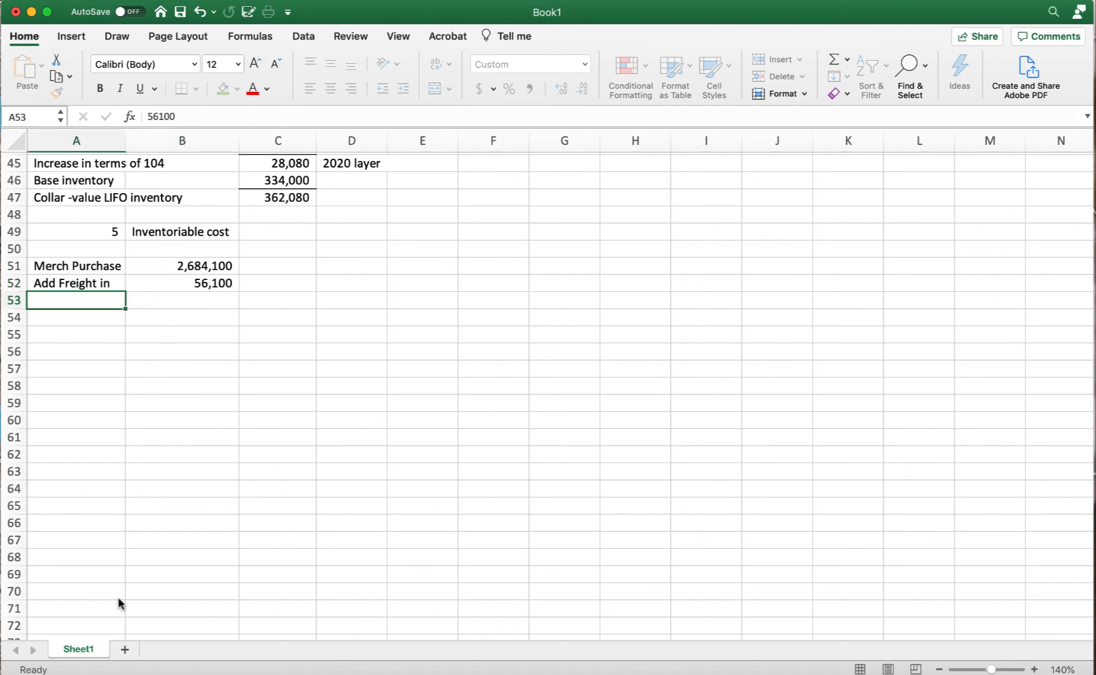
click(205, 284)
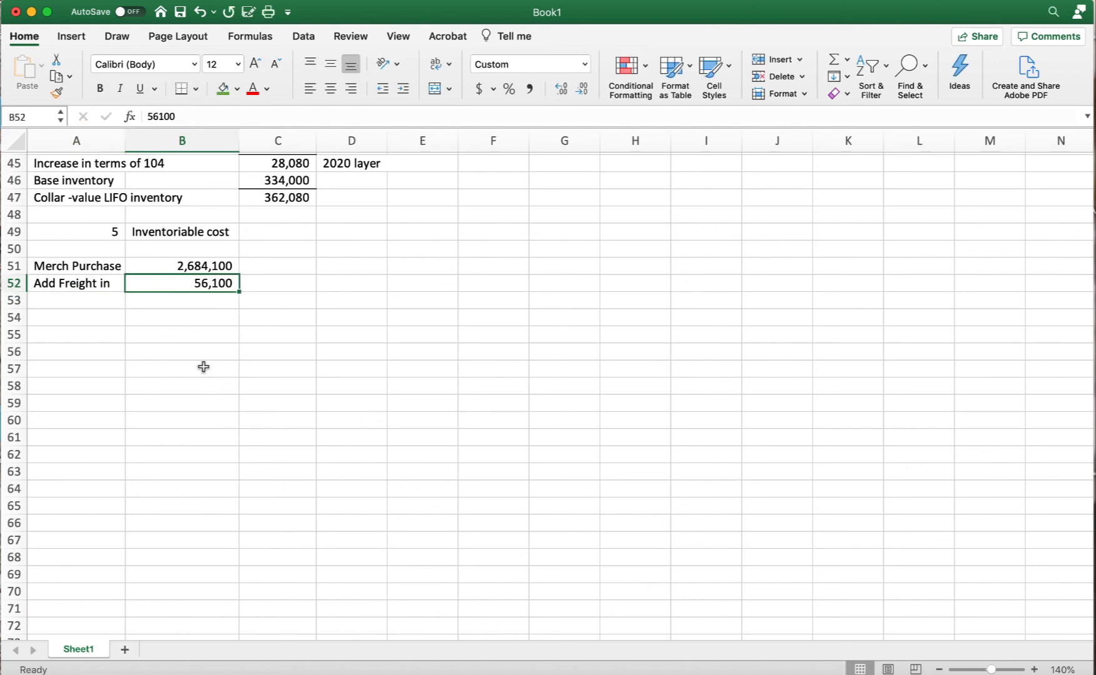
Total the merchandise purchase and freight-in amounts in B53 with AutoSum.
click(198, 302)
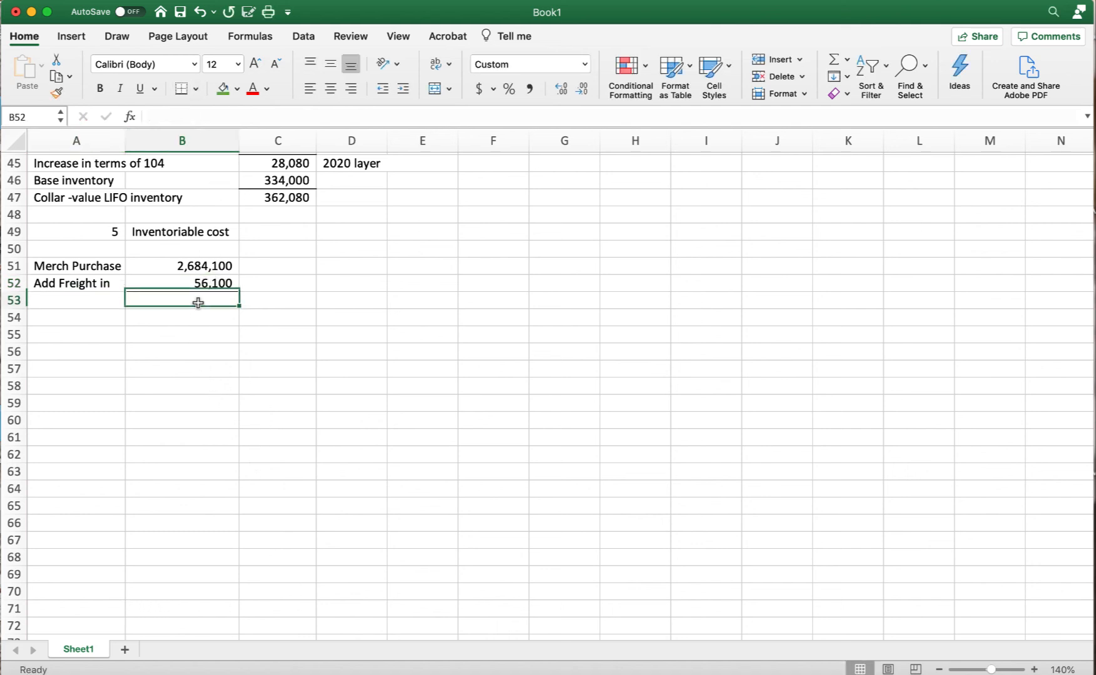
click(840, 61)
key(Return)
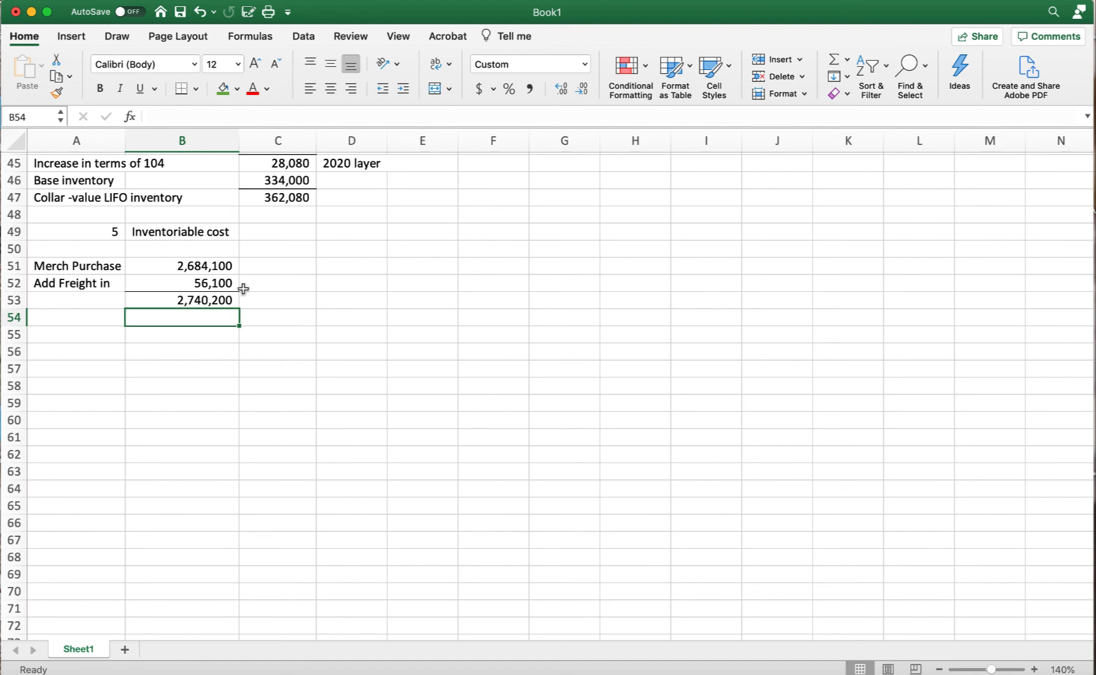
Add the row Deduct Pur. Returns with 121,600 in A54:B54, widening column A to fit the label.
click(43, 326)
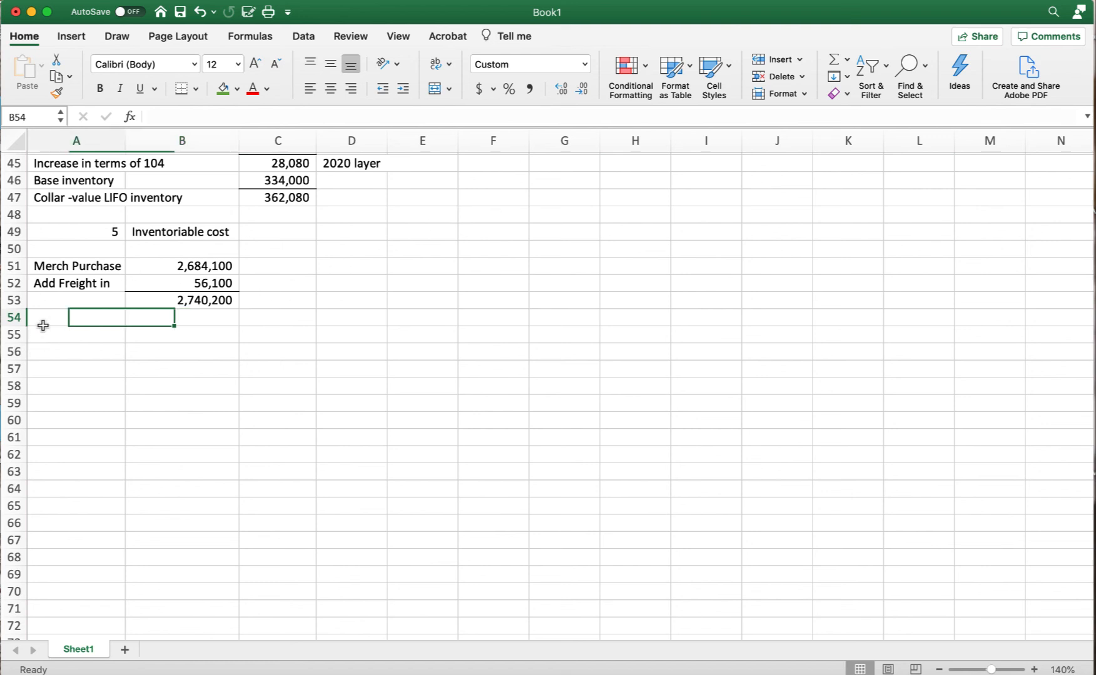
text(Deduct)
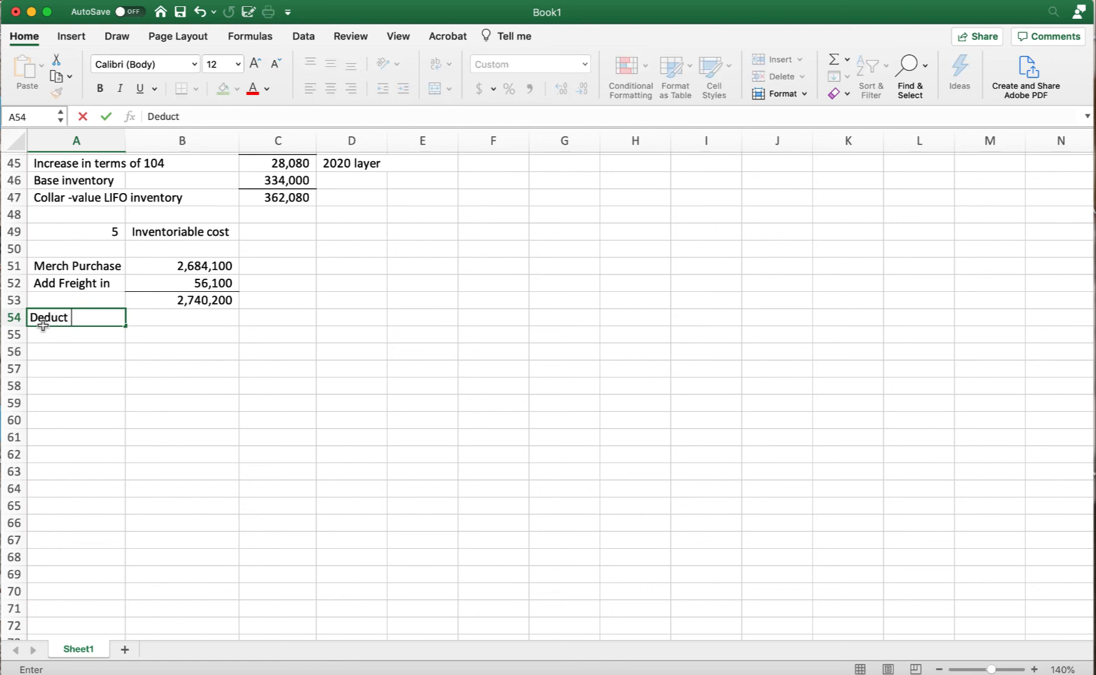
text( Pur. returns)
key(Tab)
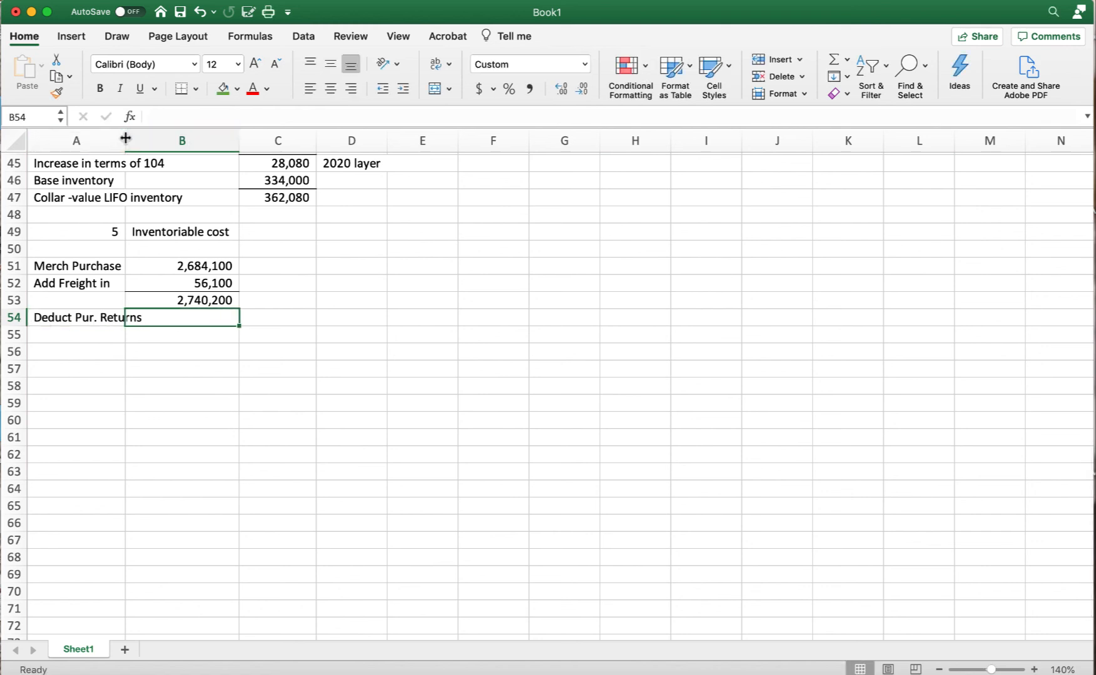
drag(120, 138, 157, 139)
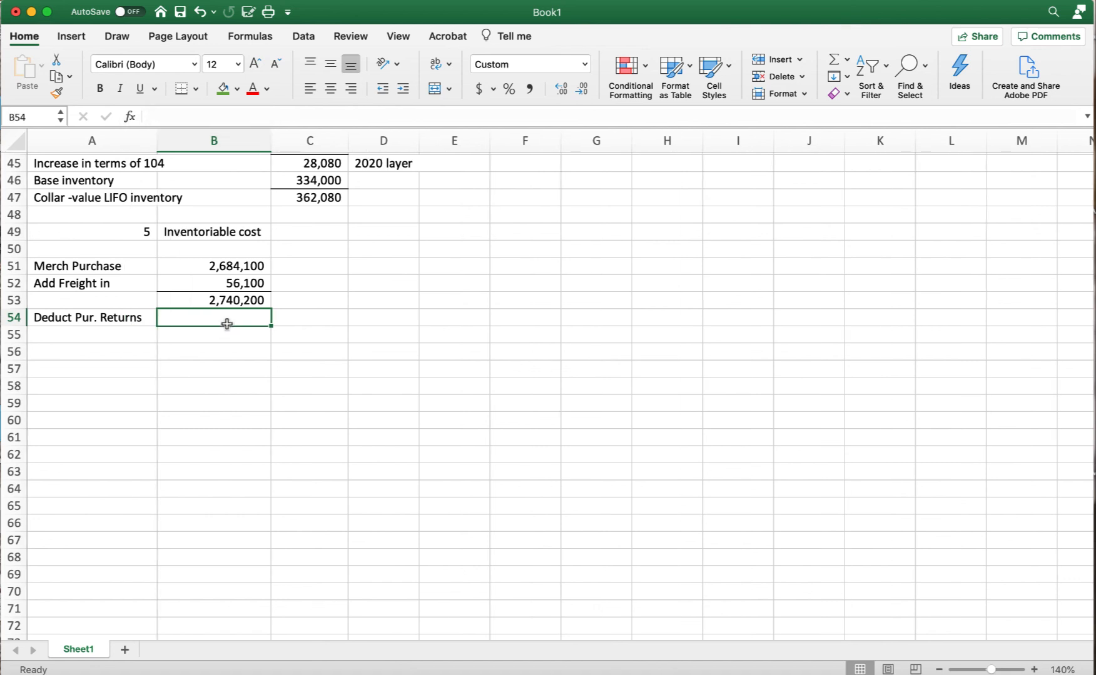
text(121,600)
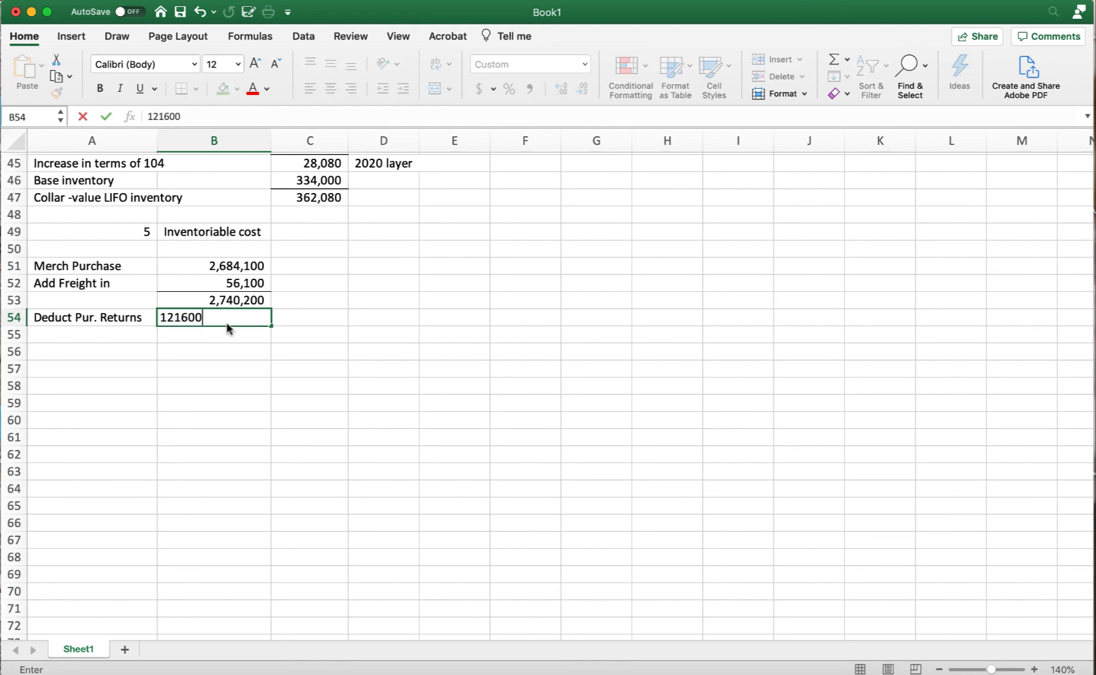
key(Return)
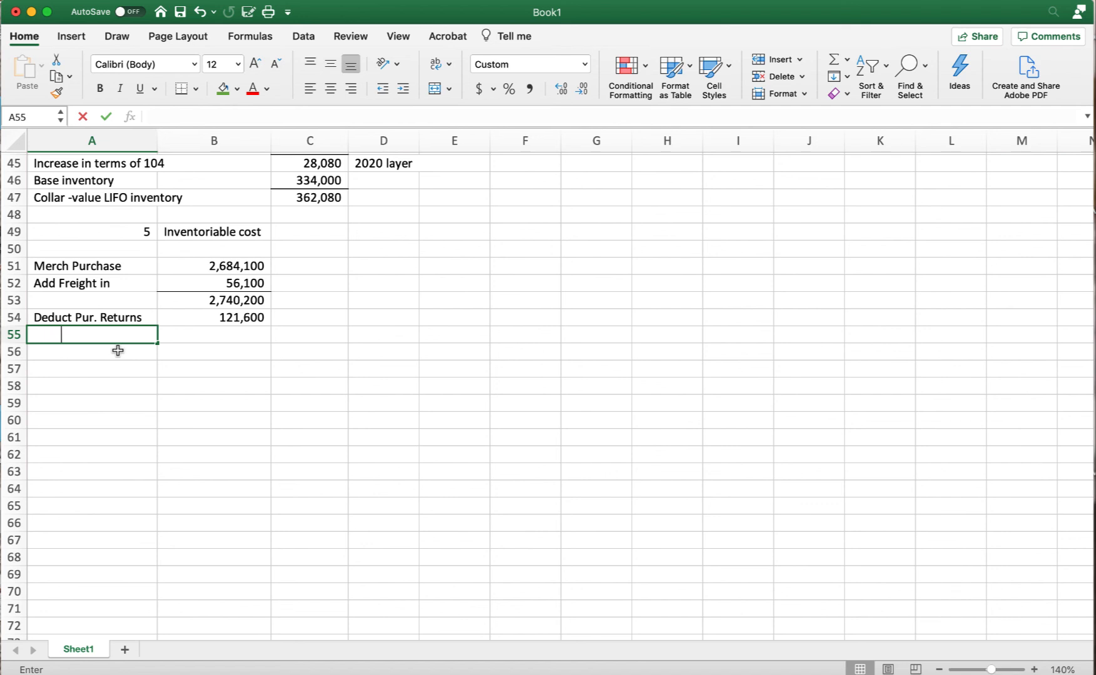
Enter the indented label Purchase dis in A55 and its amount 24,850 in B55.
text(P)
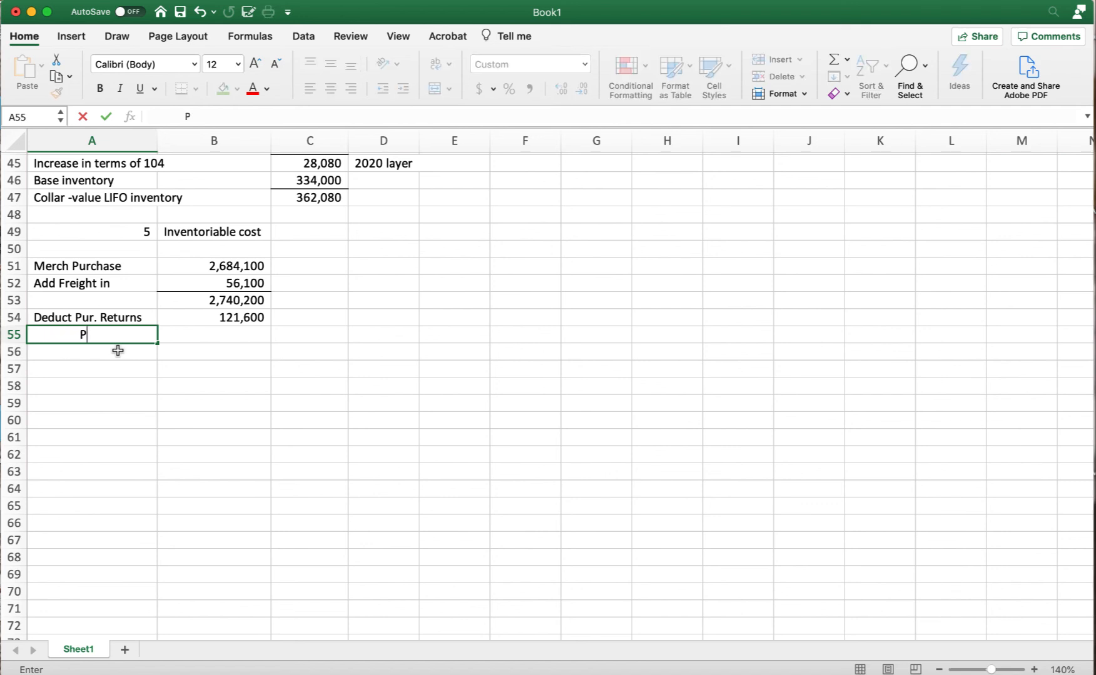
text(urchase d)
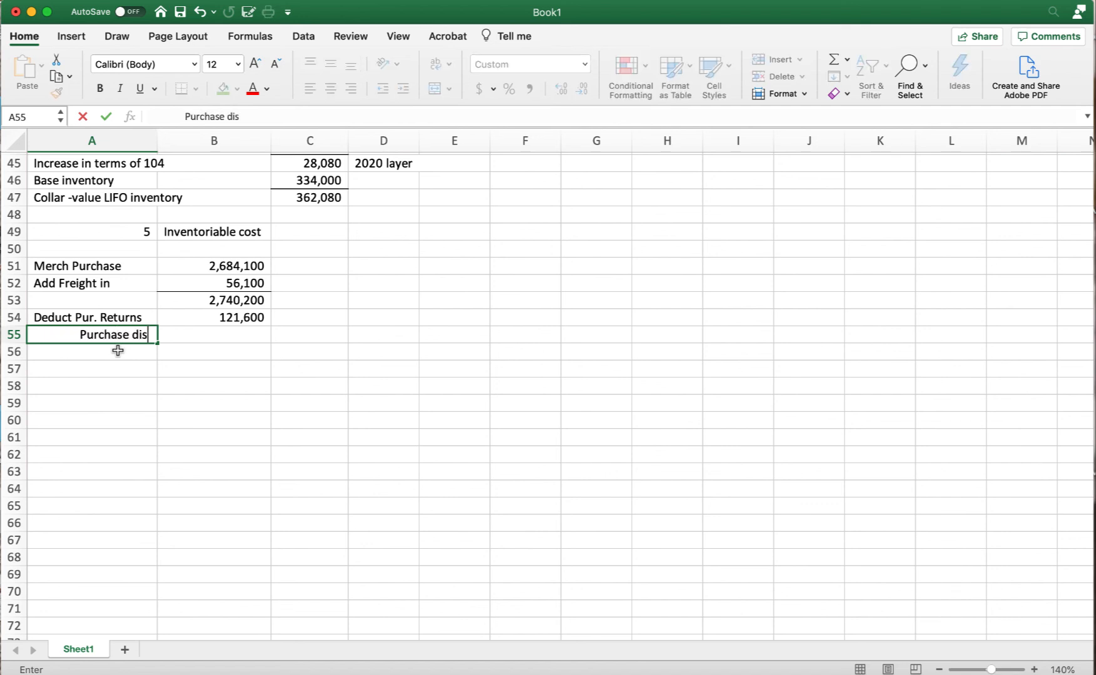
text(is)
key(Tab)
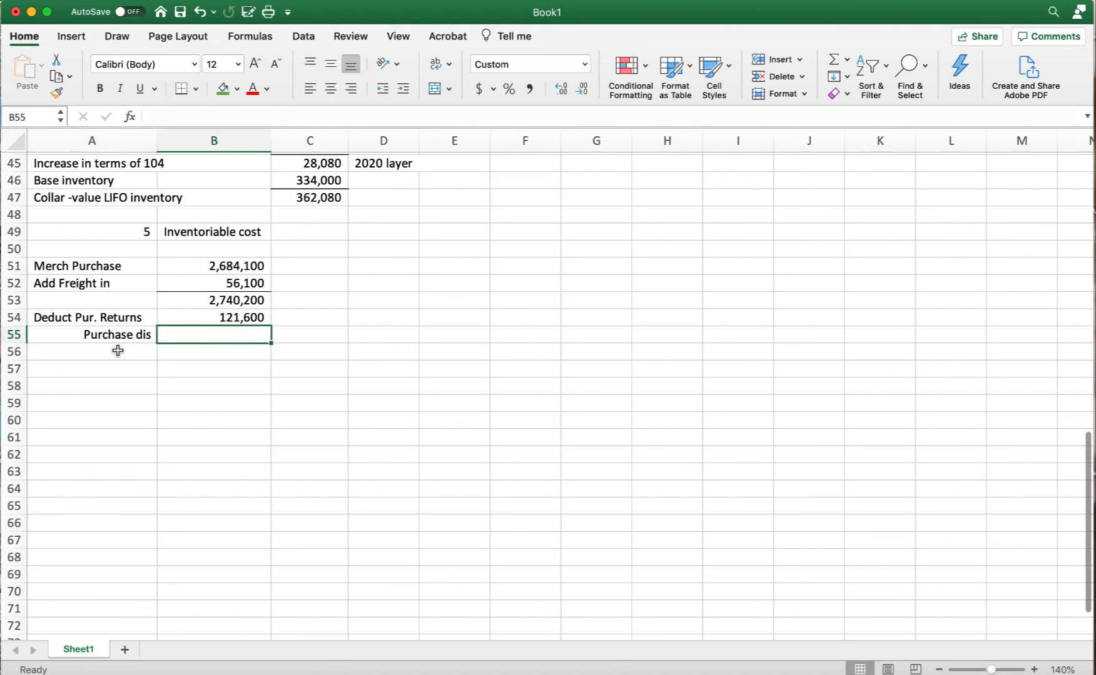
text(24)
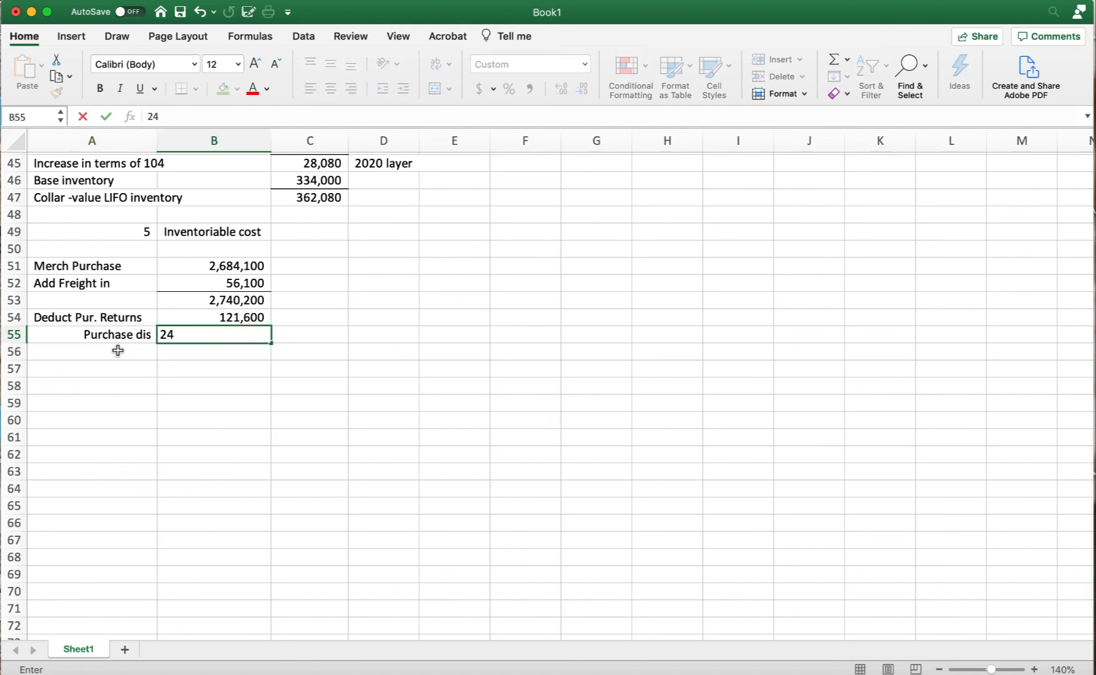
text(,850)
key(Return)
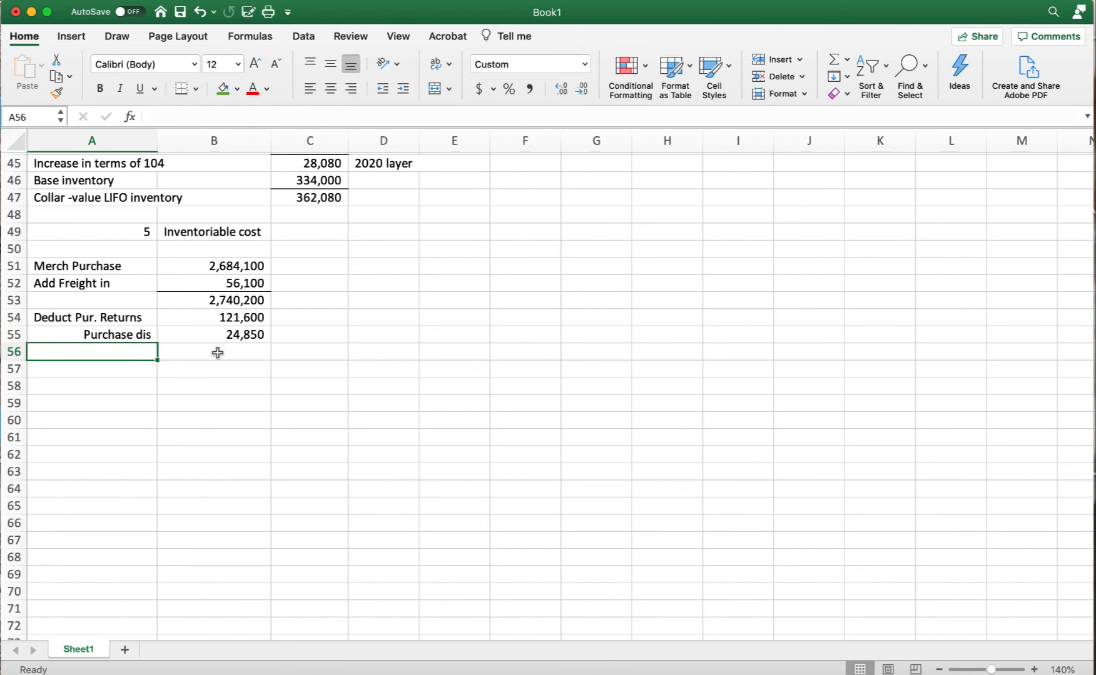
Insert blank cells at B51:B53, shifting the purchase, freight and subtotal amounts right into column C.
click(230, 273)
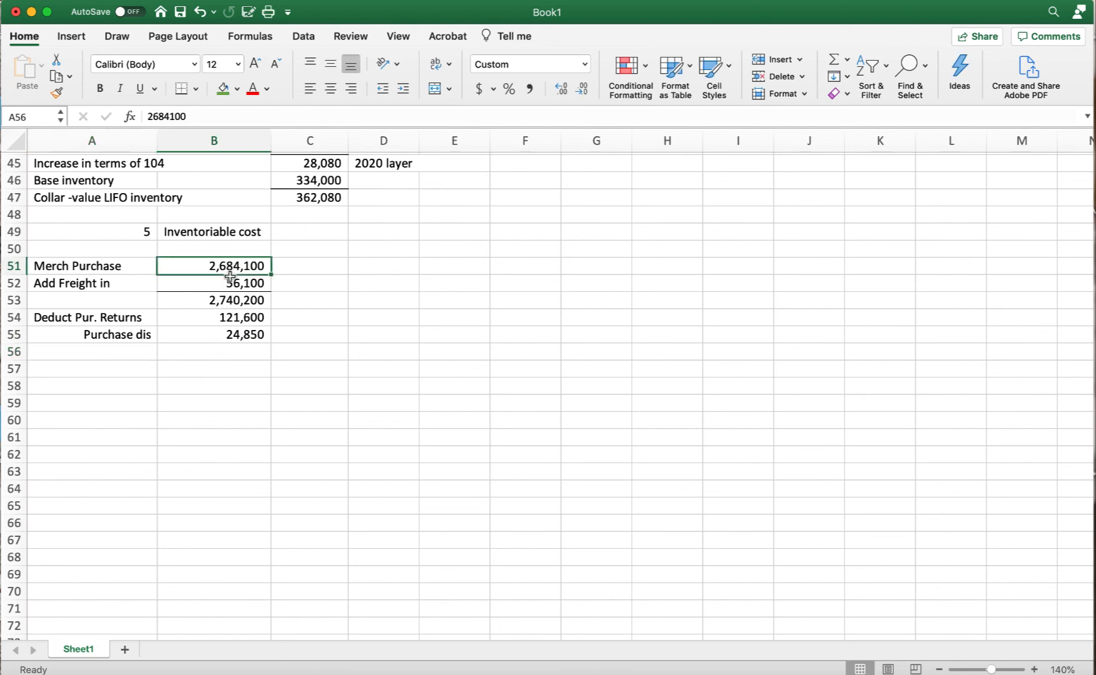
drag(230, 277, 230, 301)
right_click(227, 274)
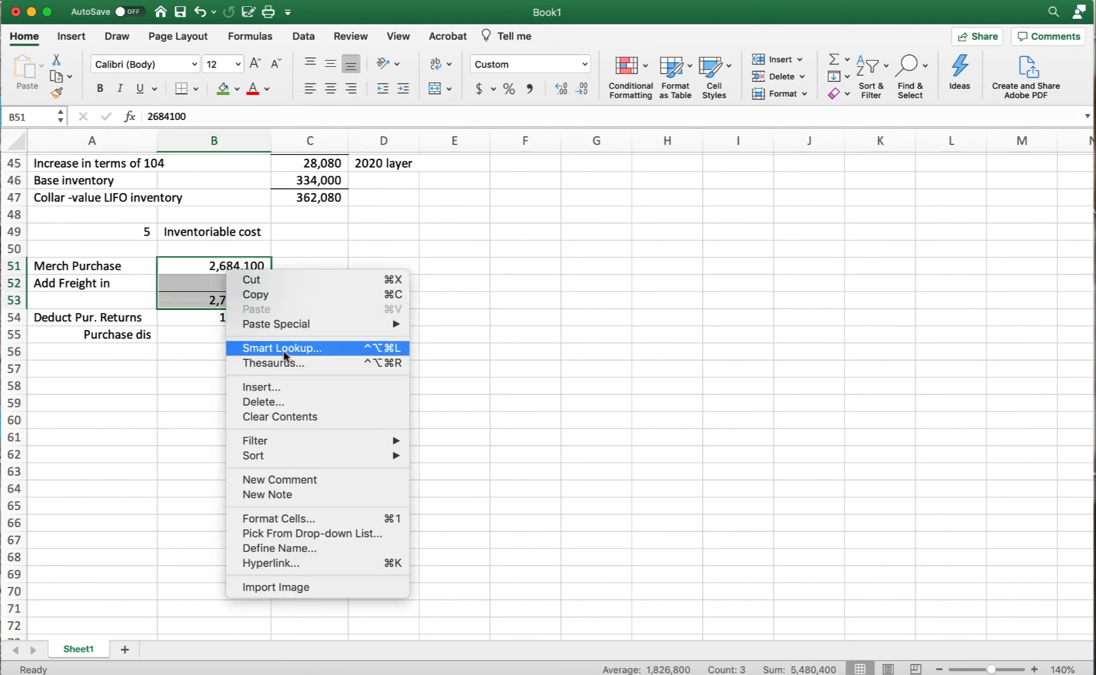
click(284, 389)
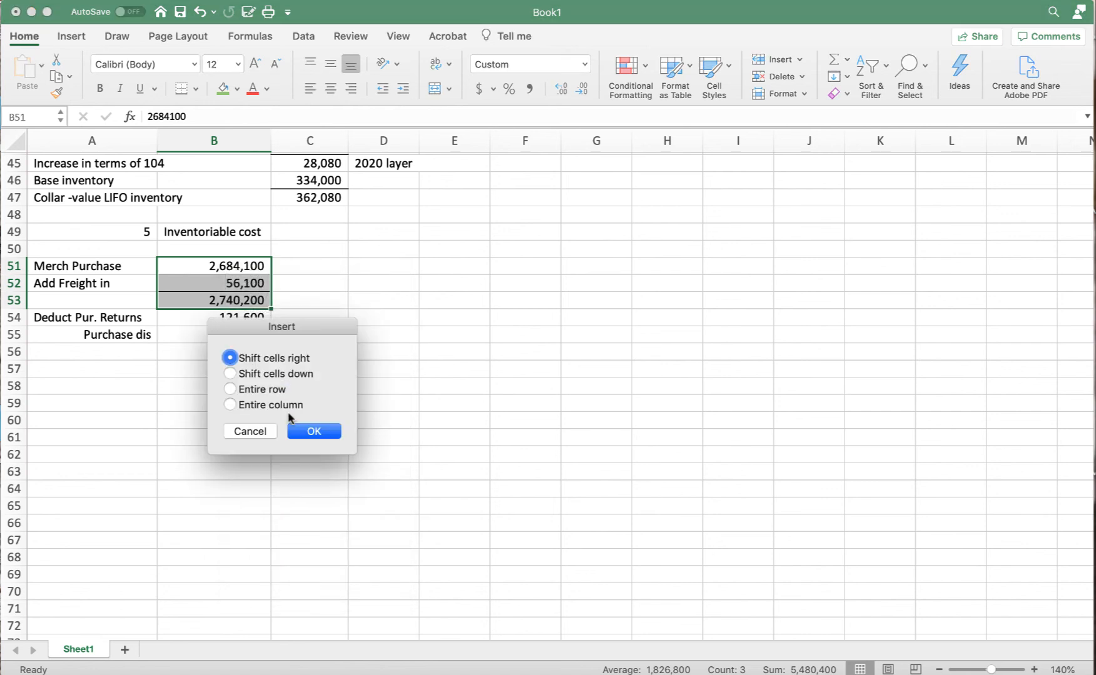
click(314, 431)
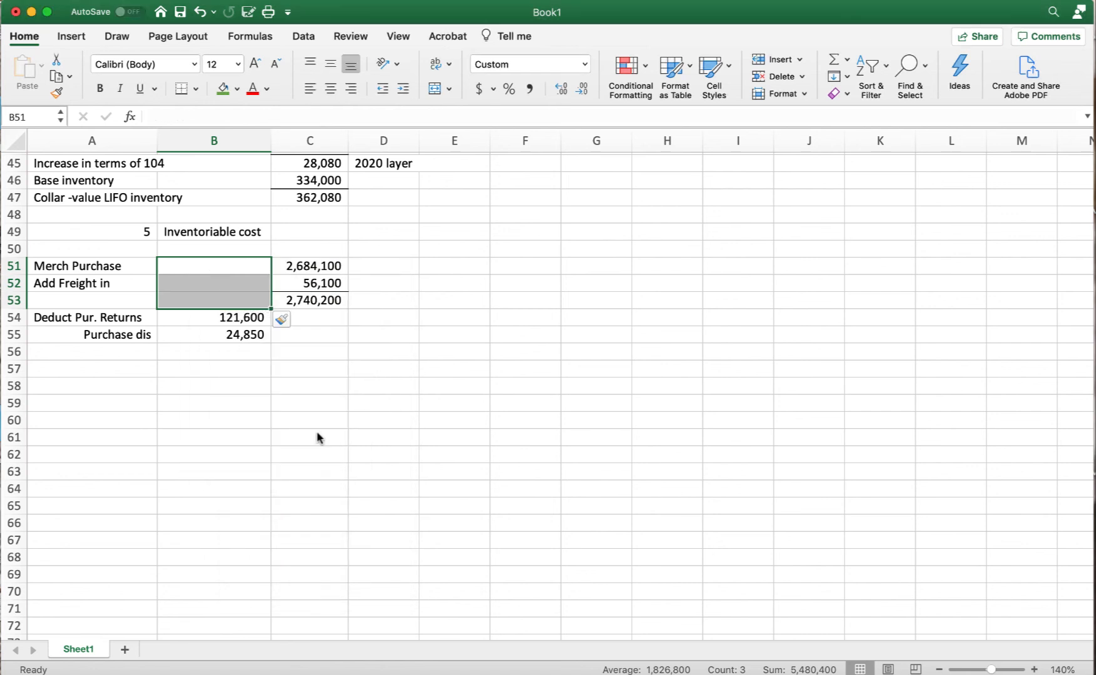
Add a bottom border under the purchase discount row across B55:C55.
click(297, 331)
drag(248, 332, 295, 335)
click(181, 88)
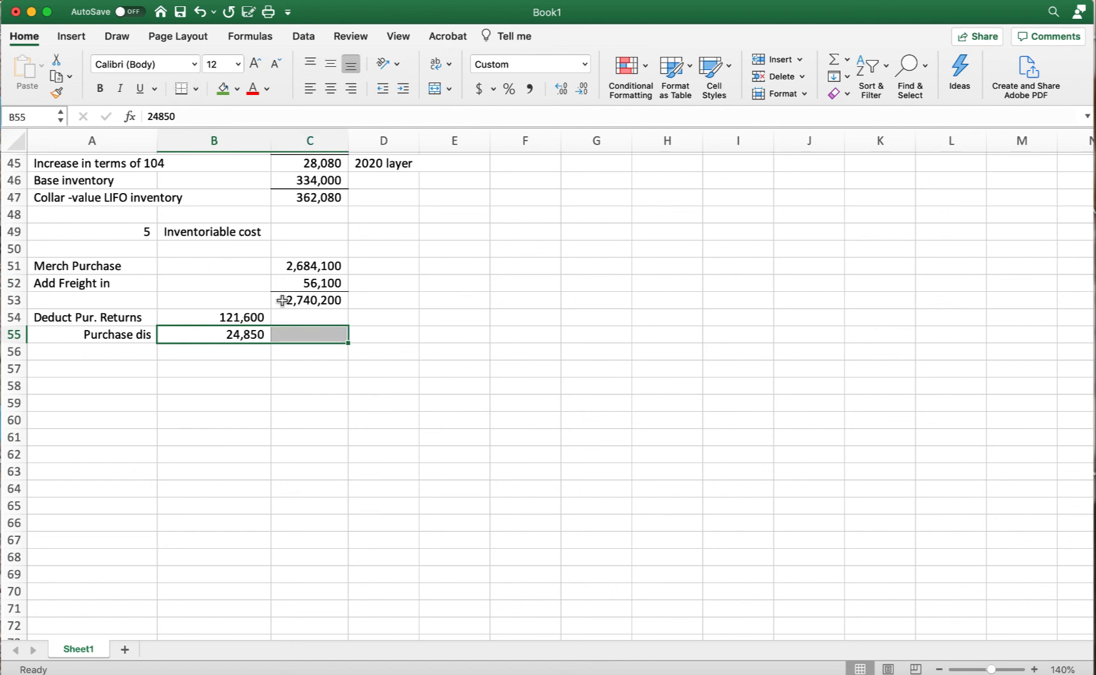
Sum the purchase returns and discount amounts B54:B55 in C55.
click(312, 335)
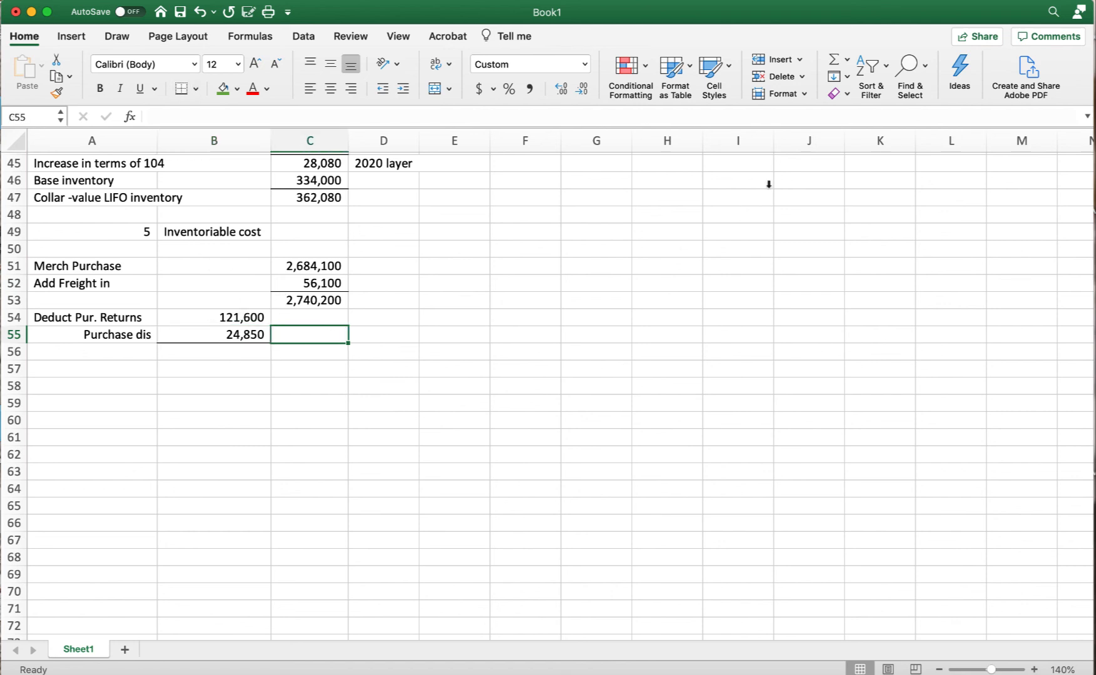
click(834, 59)
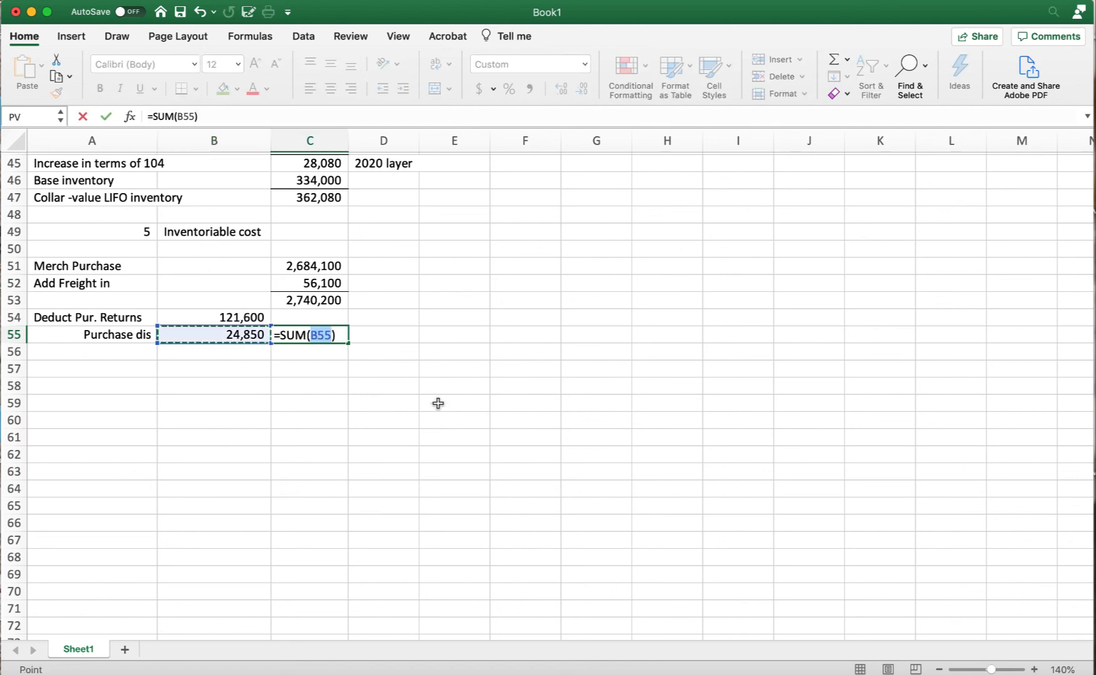
click(232, 322)
drag(232, 323, 231, 335)
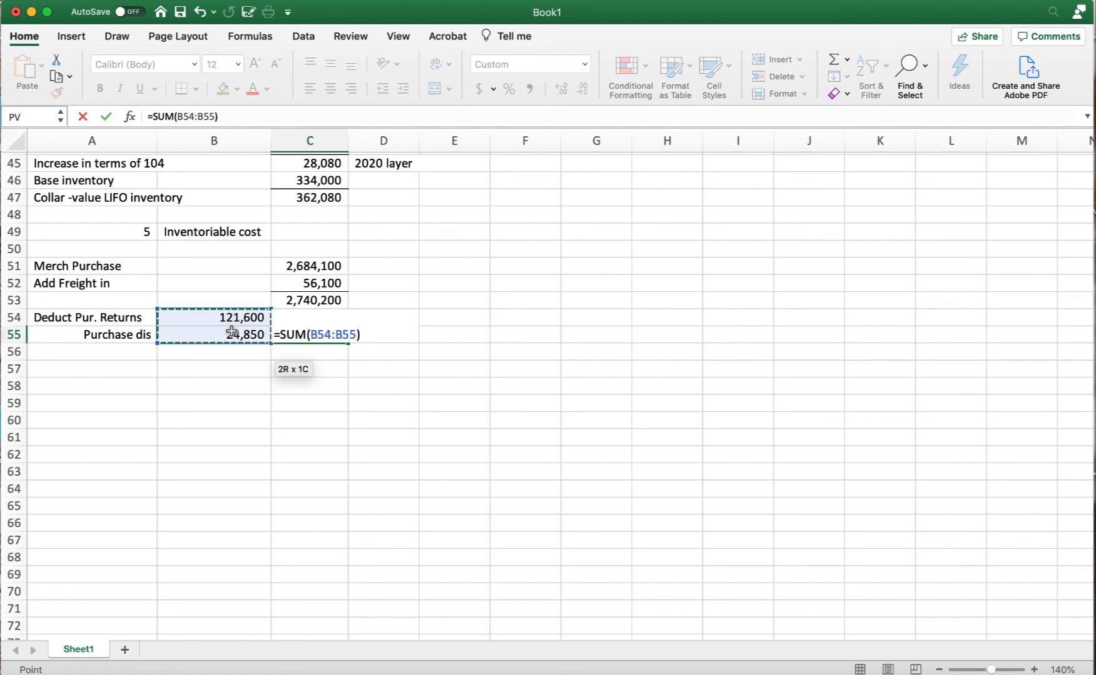
key(Return)
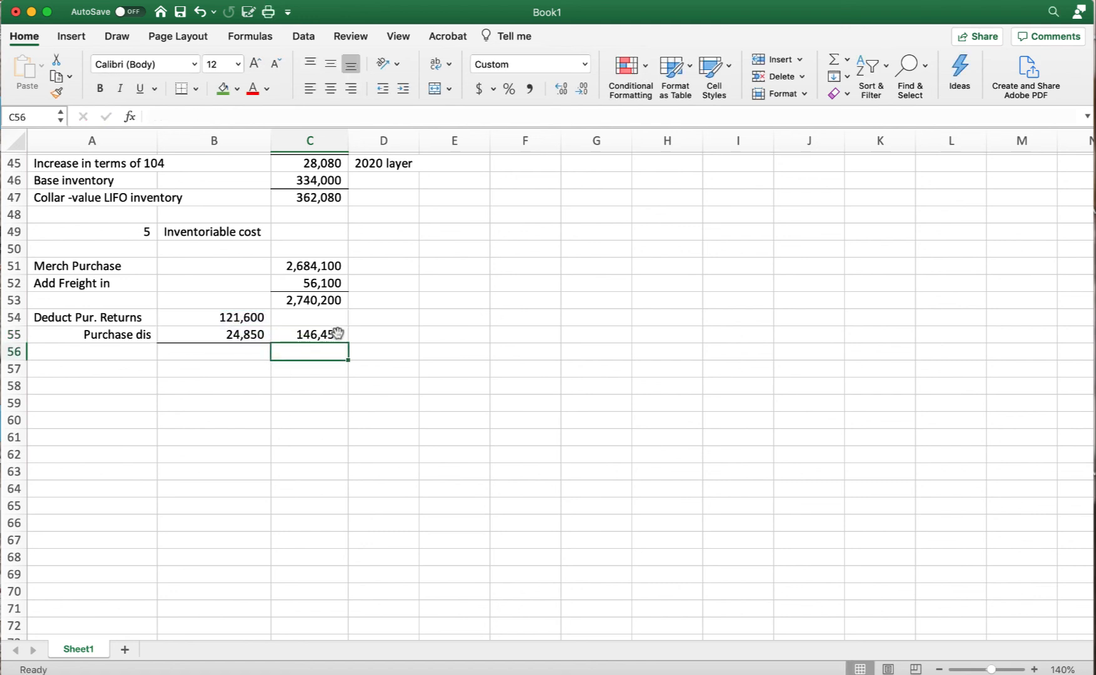
Calculate the inventoriable cost in C56 by subtracting the total deductions from the subtotal with =C53-C55.
text(=)
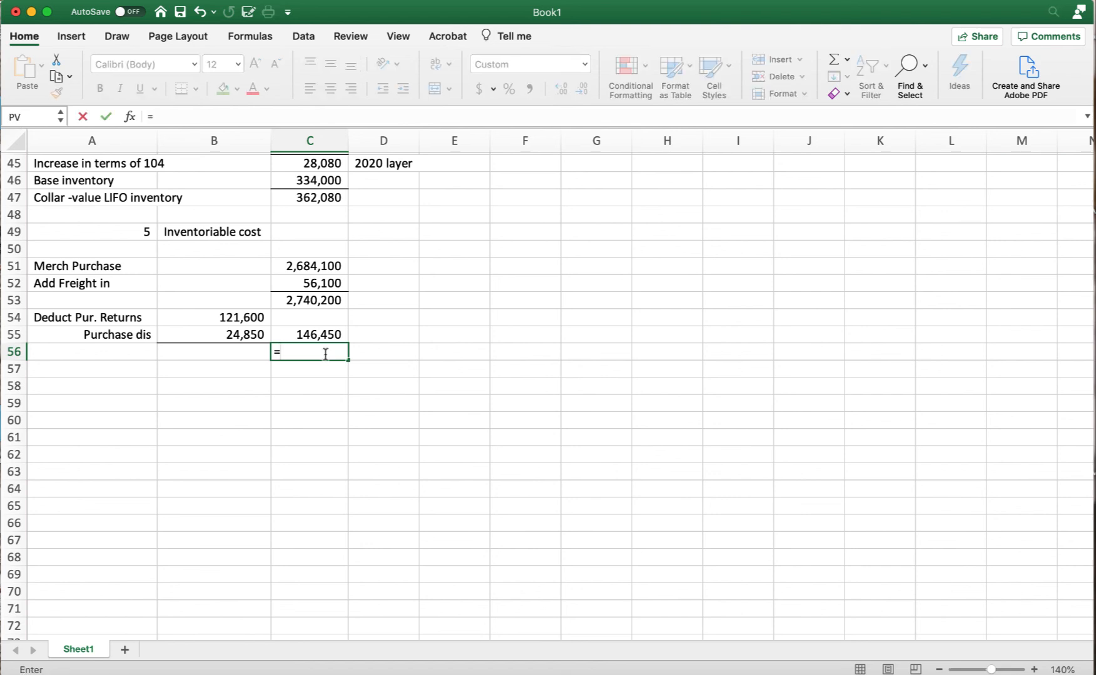
click(330, 300)
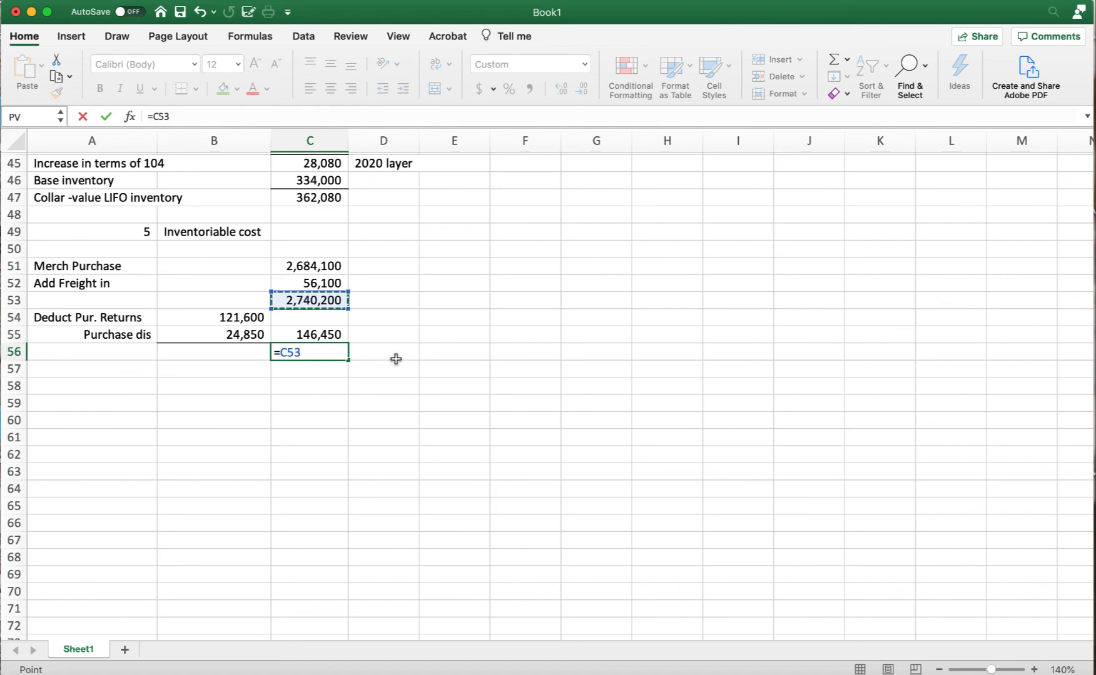
text(-)
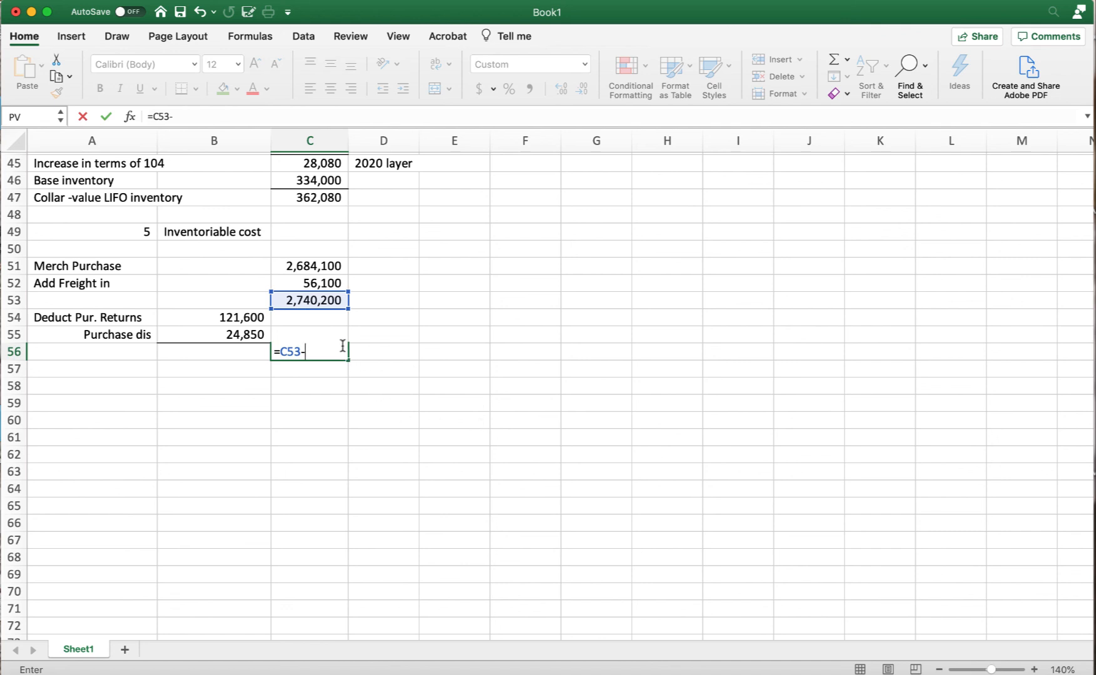
text(c)
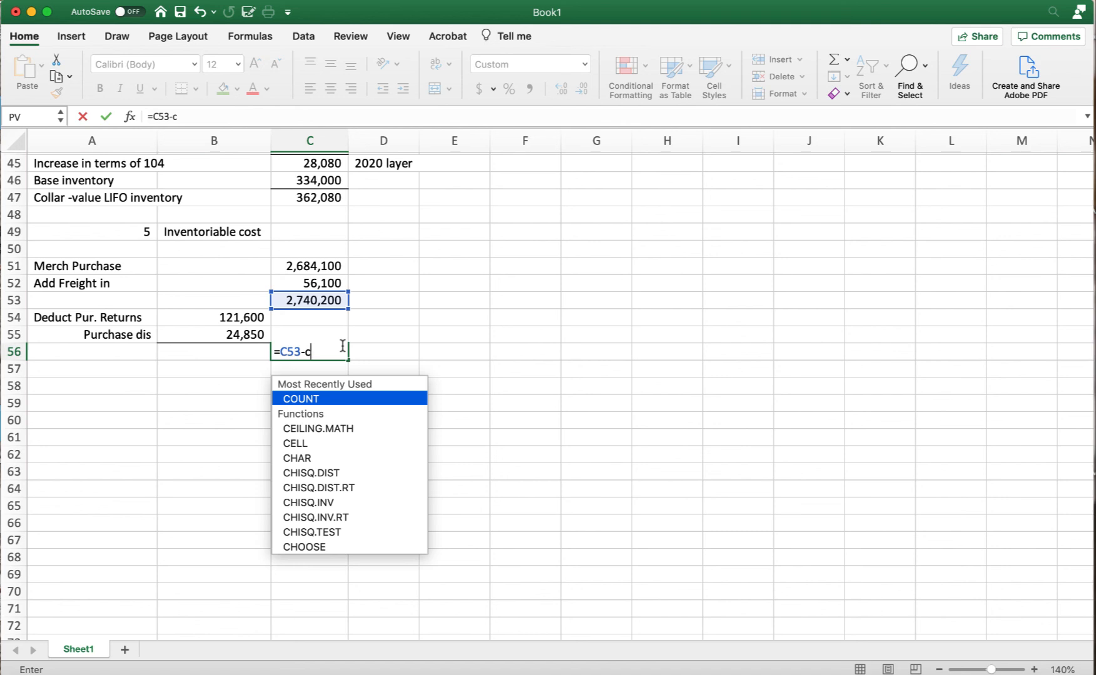
text(55)
key(Return)
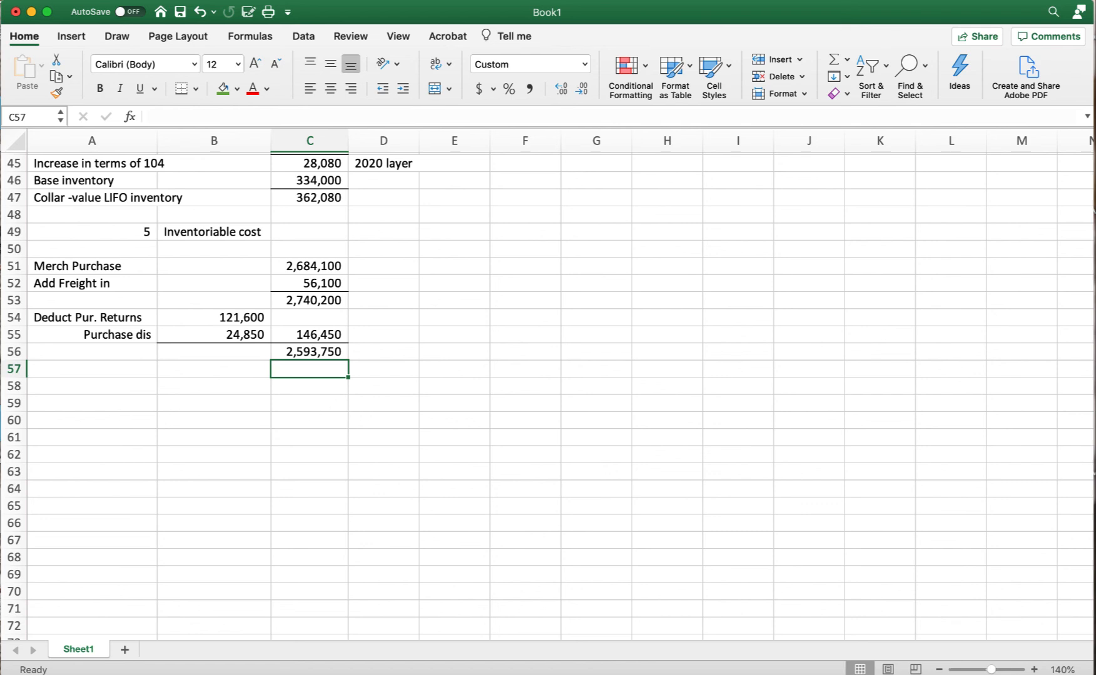
Review the earlier worksheet solutions, including the FIFO, LIFO and average cost figures, price indexes and the dollar-value LIFO calculation.
scroll(244, 254, up, 5)
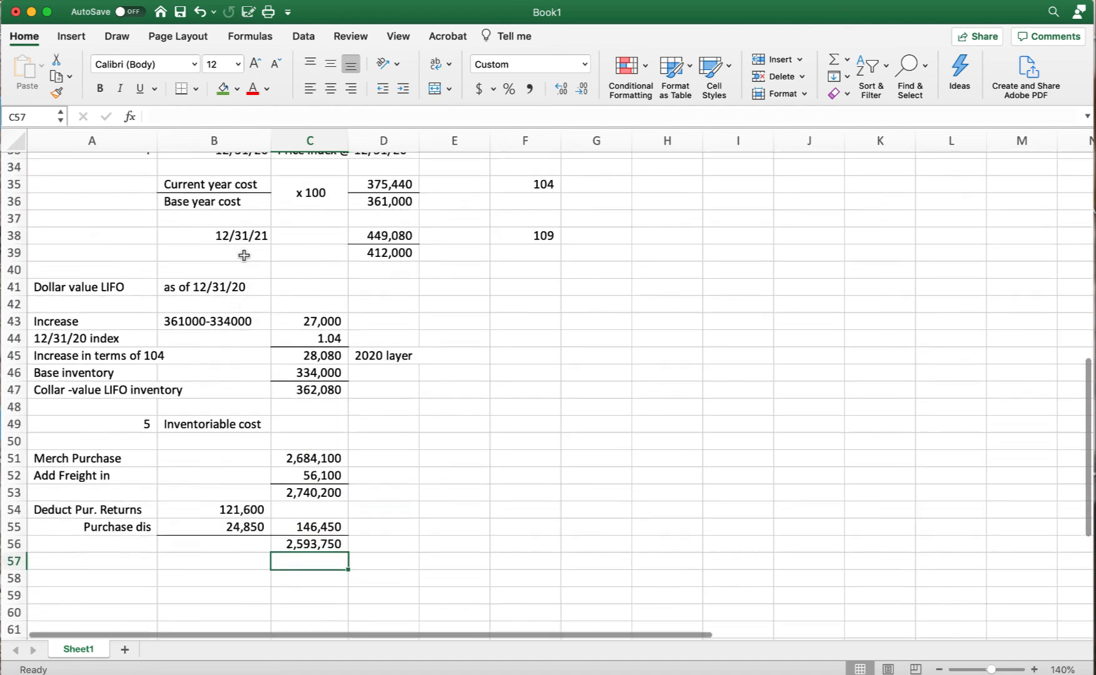
drag(74, 289, 183, 289)
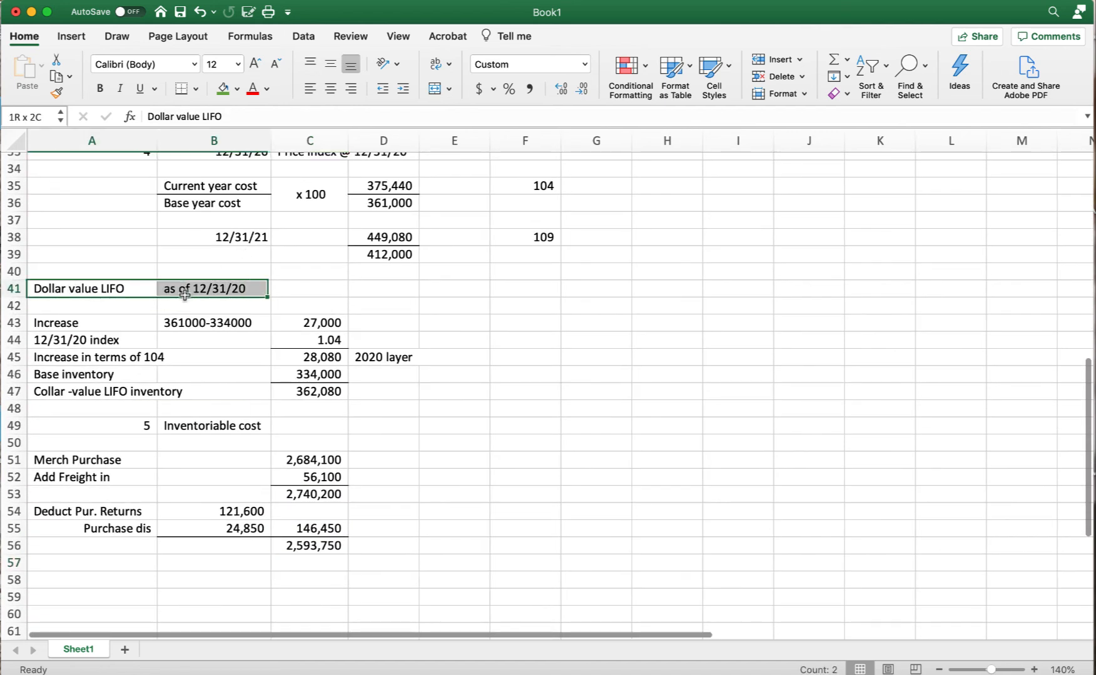
click(128, 289)
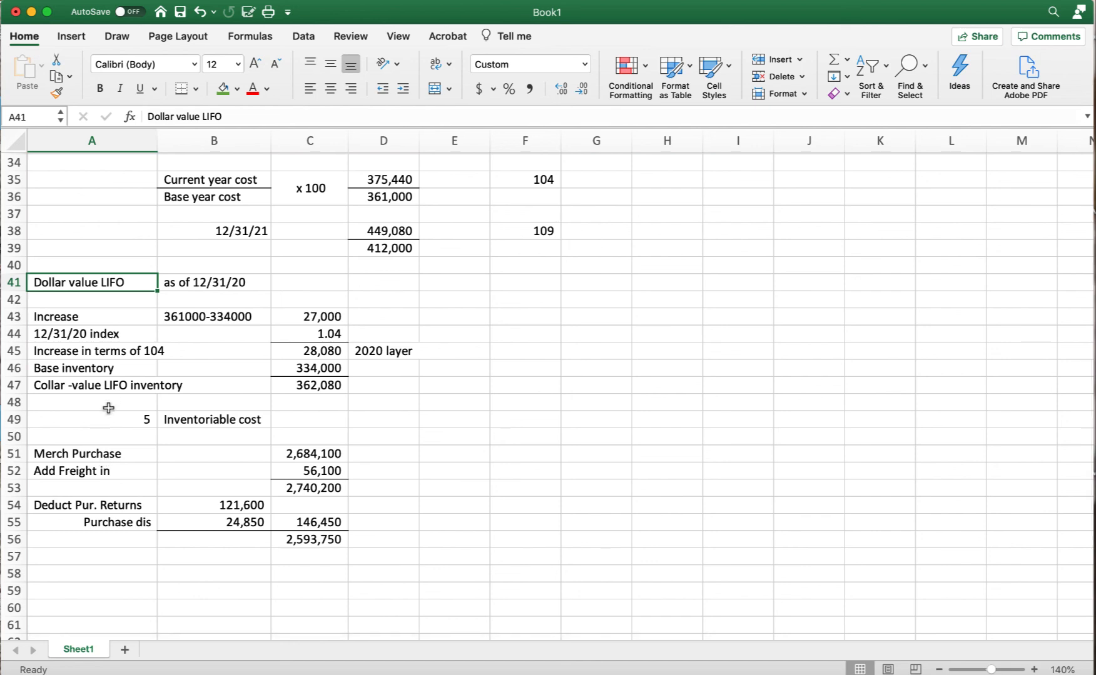
scroll(110, 394, up, 6)
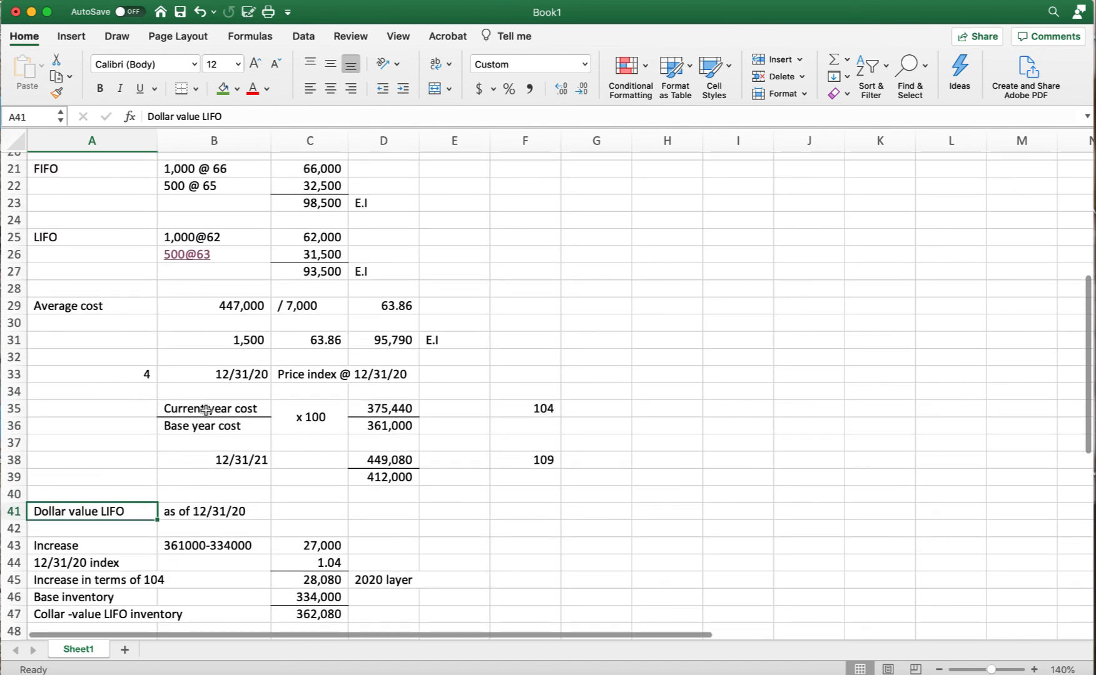
scroll(154, 516, down, 4)
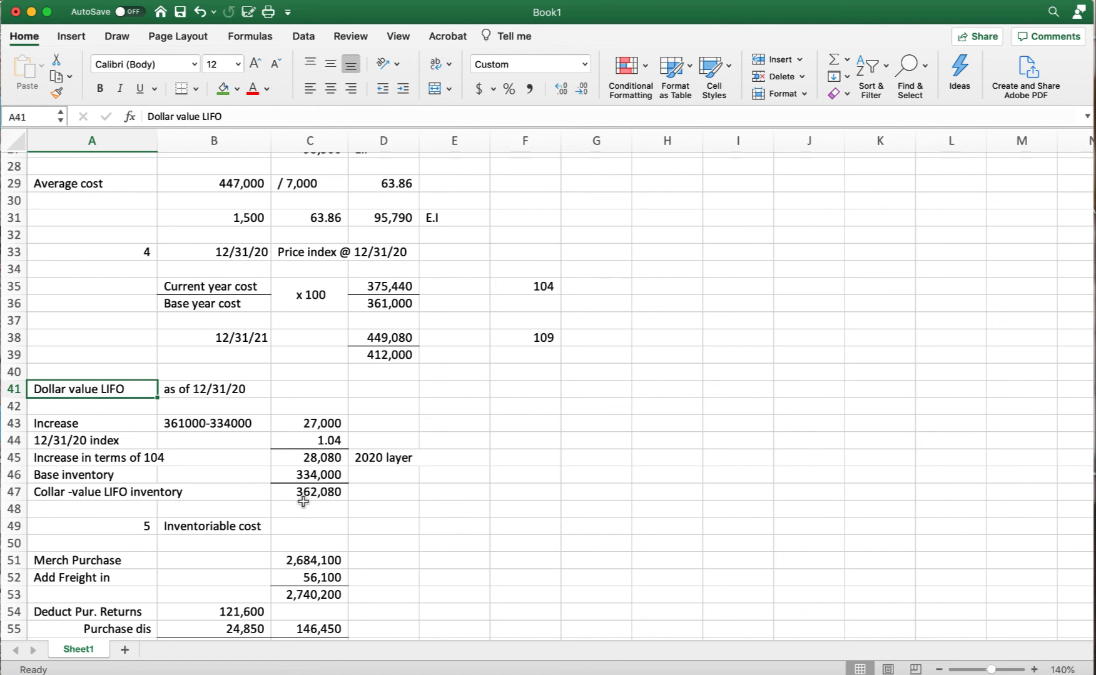
click(342, 496)
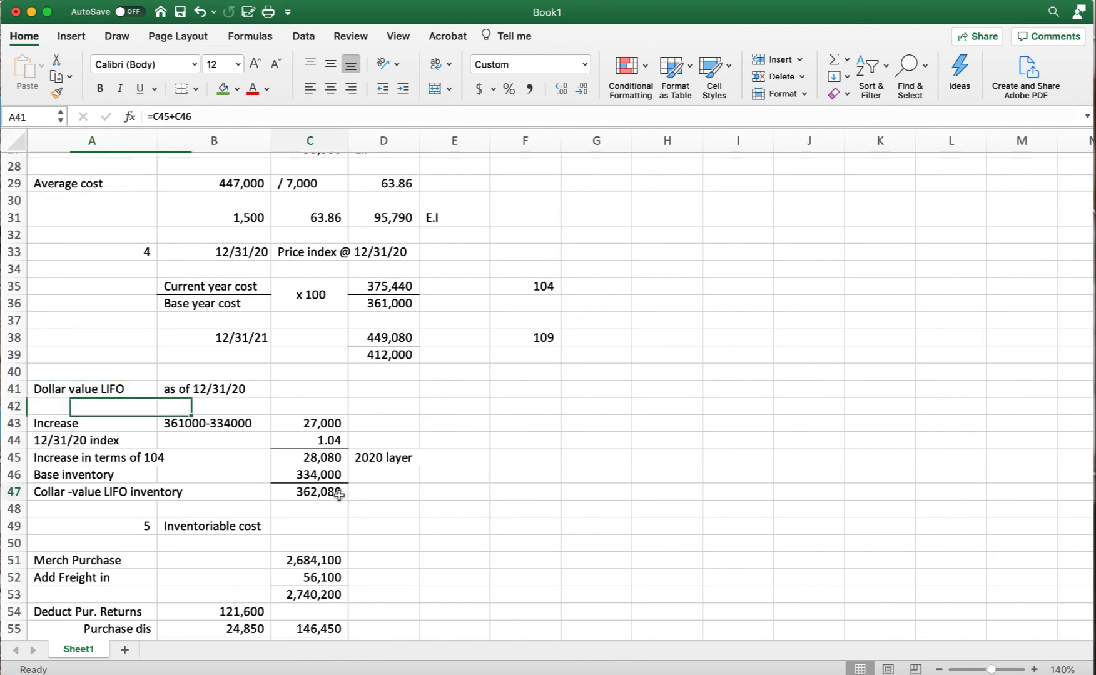
scroll(440, 526, down, 1)
scroll(441, 526, up, 5)
scroll(375, 469, down, 1)
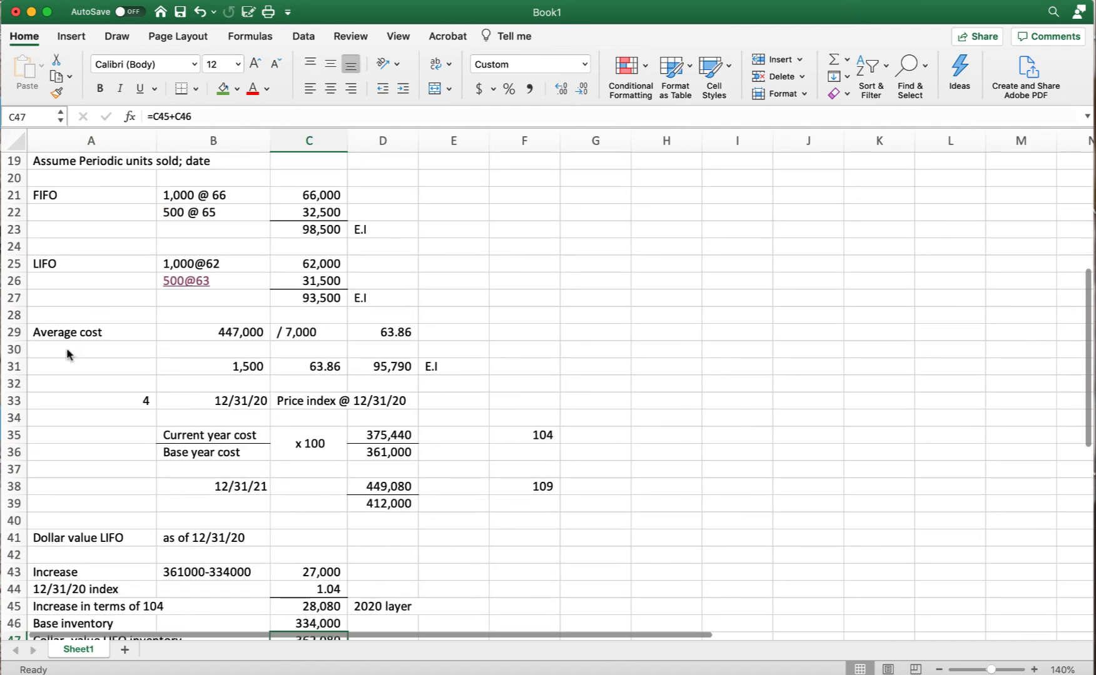